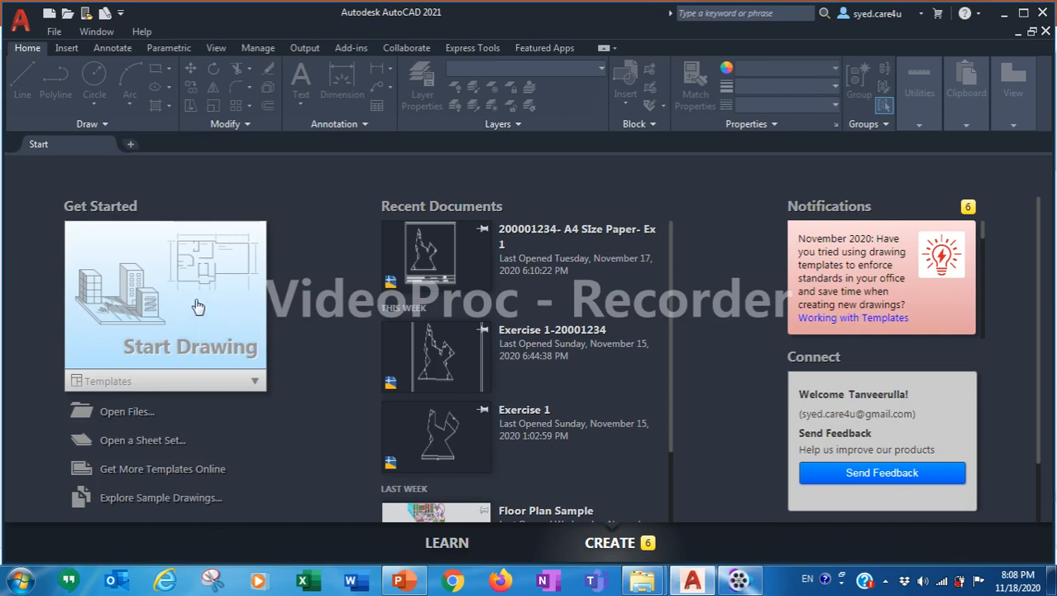
Step: Start a new blank drawing
{"action": "left_click", "coordinate": [198, 307]}
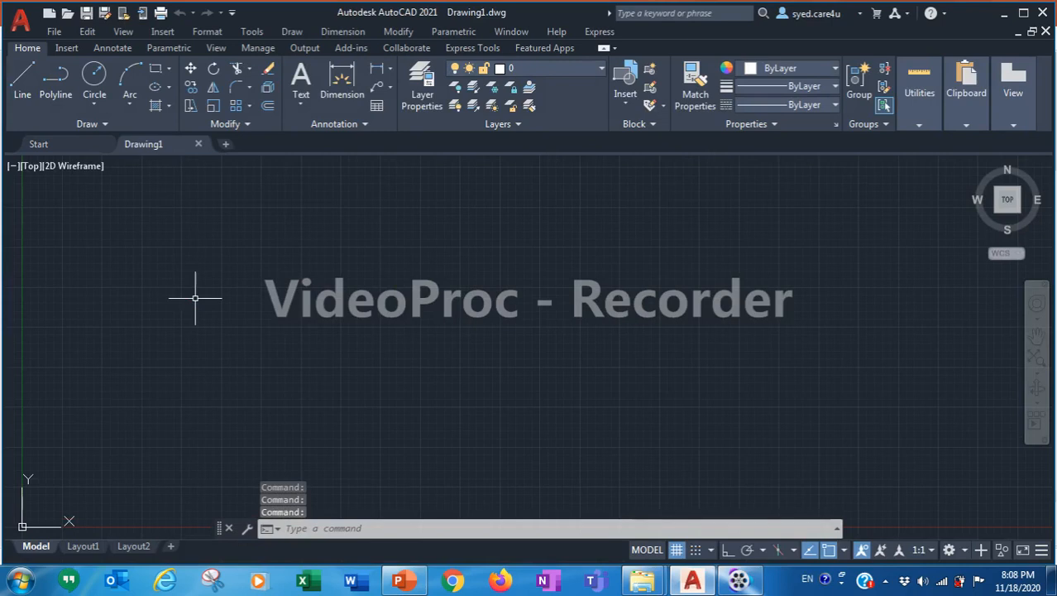
Step: Hide the menu bar and show it again
{"action": "left_click", "coordinate": [231, 12]}
{"action": "left_click", "coordinate": [263, 371]}
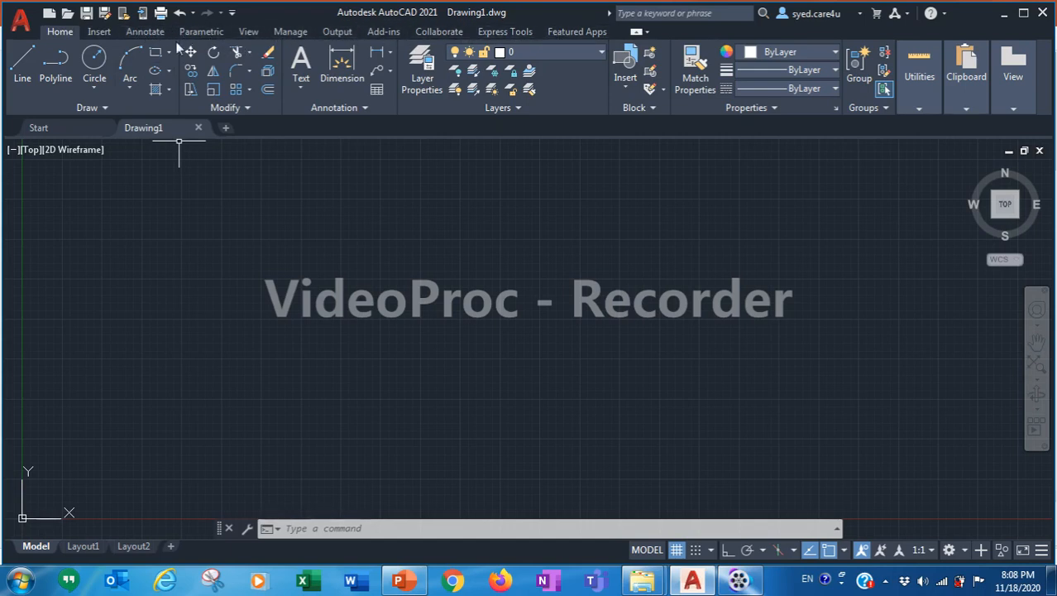
{"action": "left_click", "coordinate": [233, 15]}
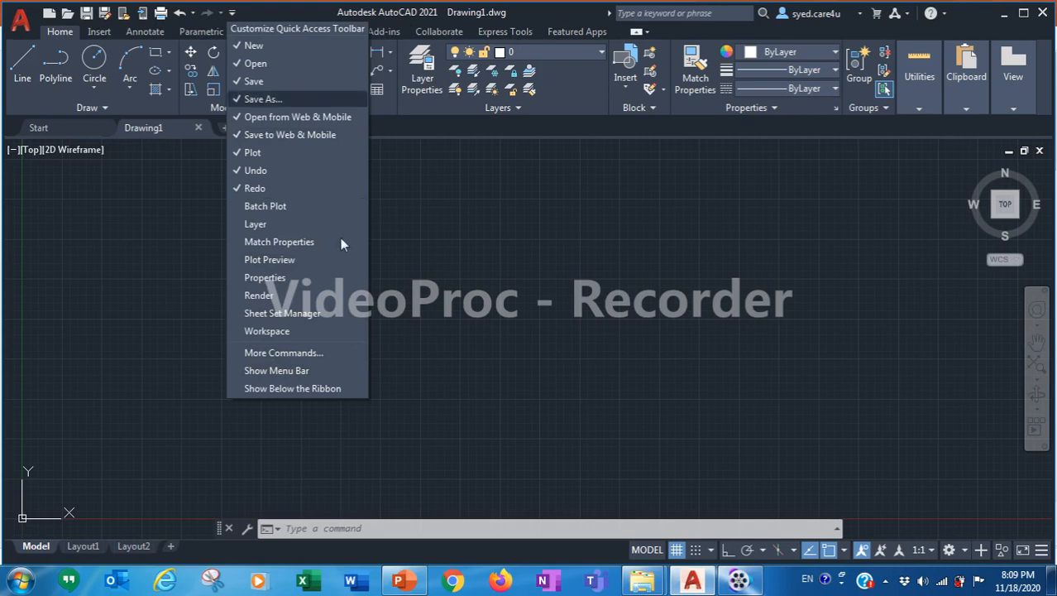
{"action": "left_click", "coordinate": [301, 370]}
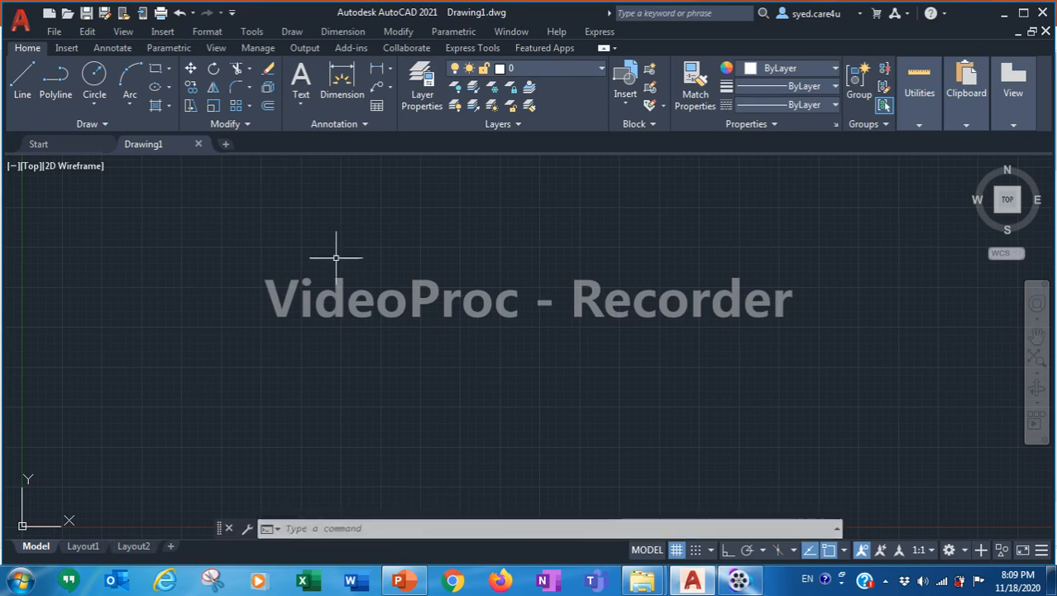
Step: Configure the drawing units to decimal length with 0.00 precision and millimeters as the insertion scale
{"action": "left_click", "coordinate": [216, 32]}
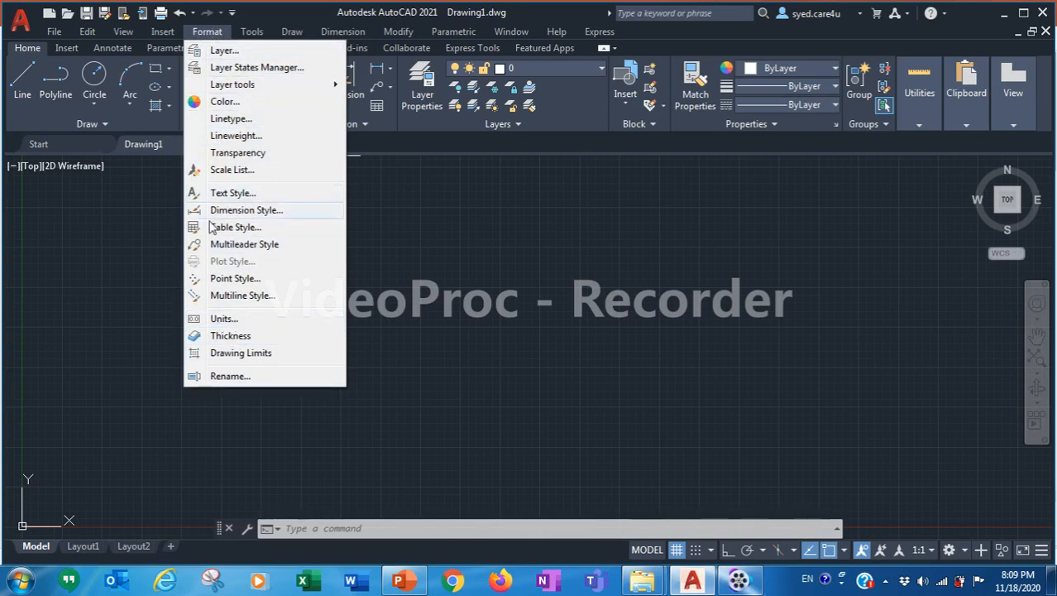
{"action": "left_click", "coordinate": [222, 319]}
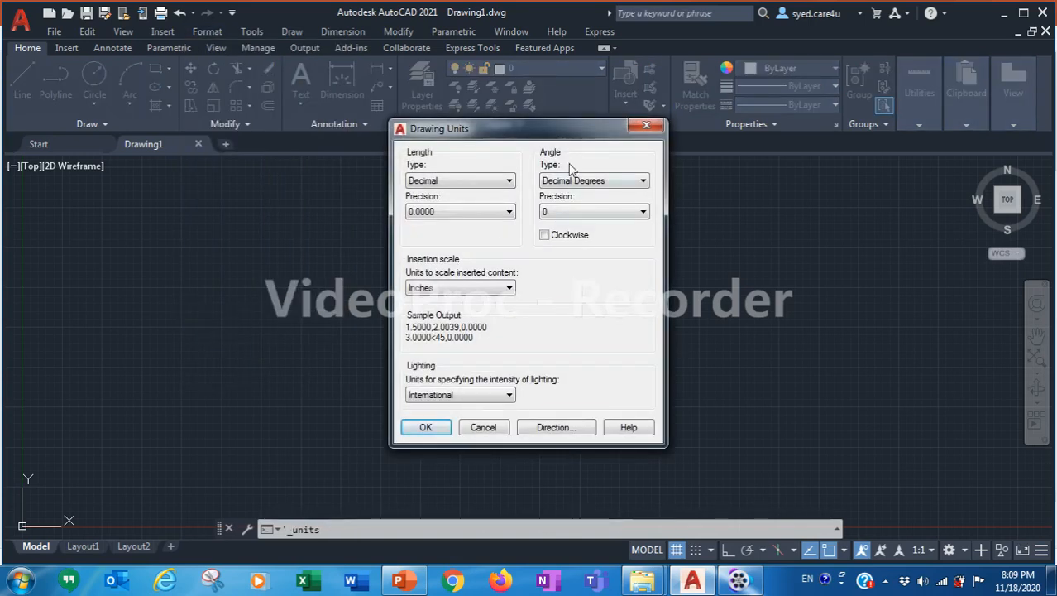
{"action": "left_click", "coordinate": [463, 181]}
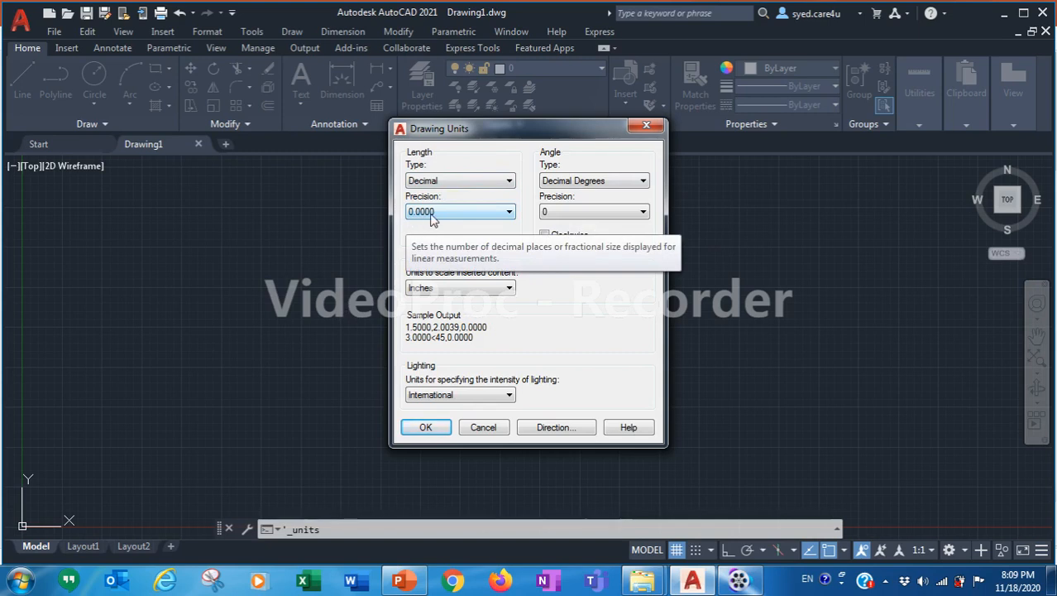
{"action": "left_click", "coordinate": [475, 215]}
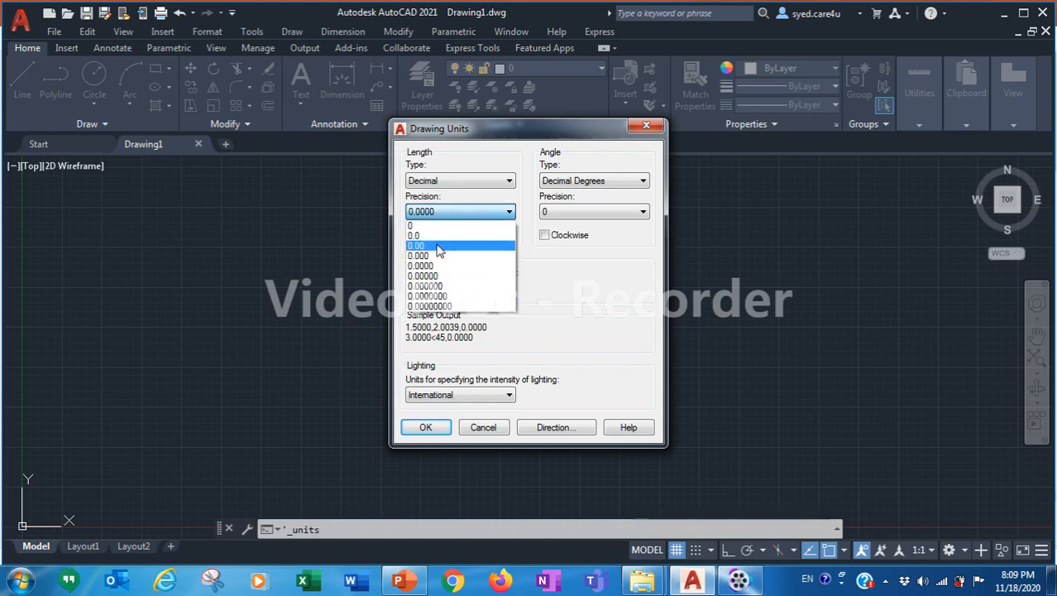
{"action": "left_click", "coordinate": [438, 247]}
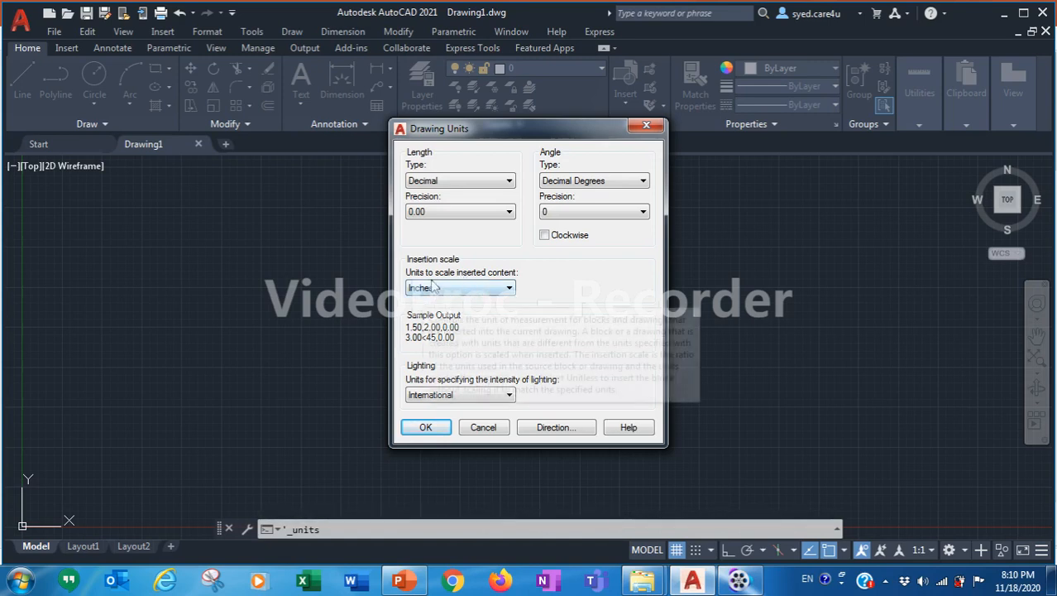
{"action": "left_click", "coordinate": [510, 291]}
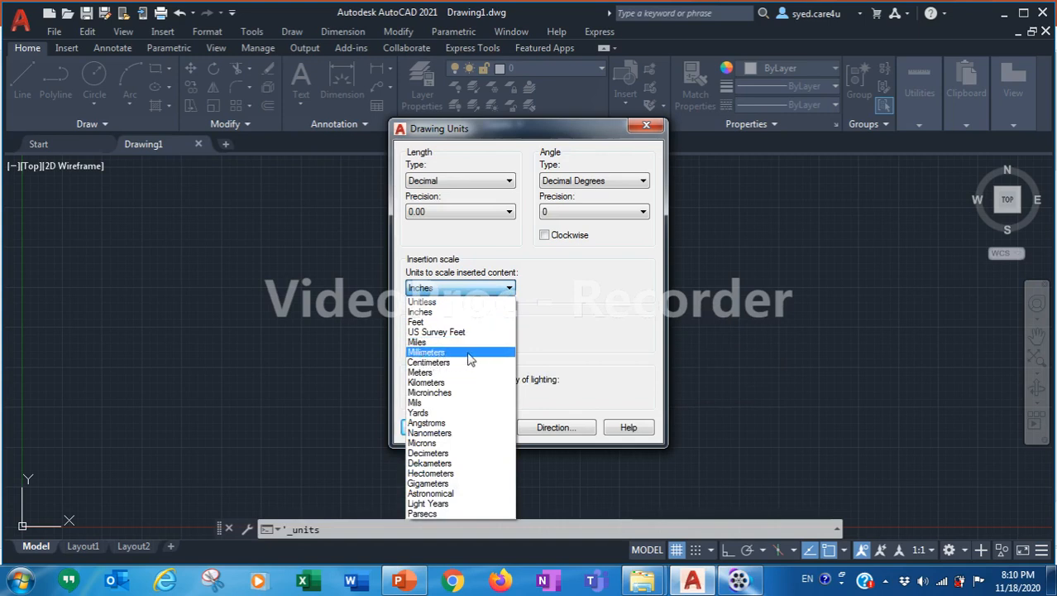
{"action": "left_click", "coordinate": [470, 356]}
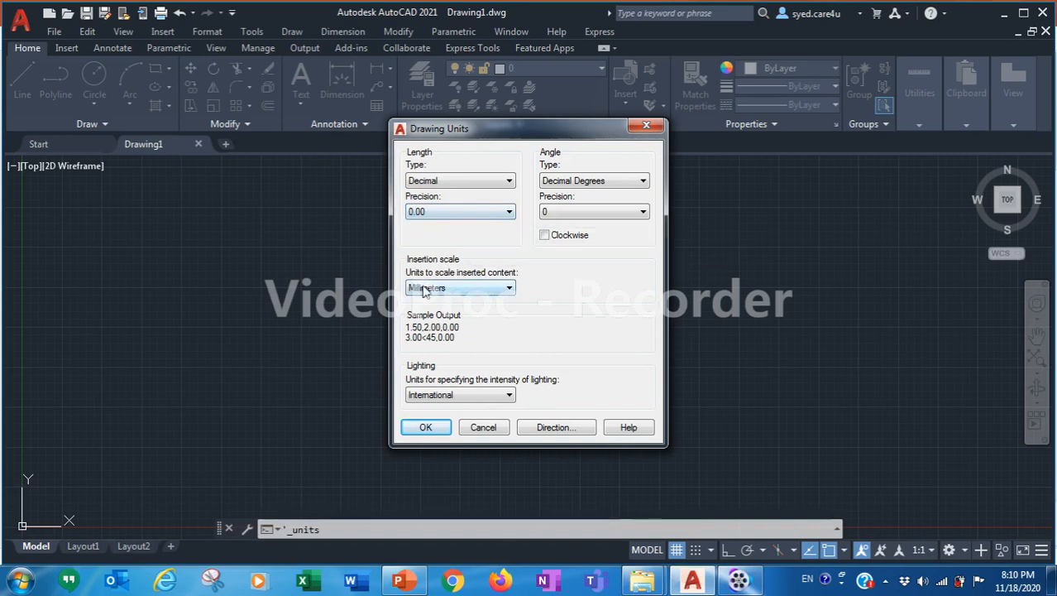
{"action": "left_click", "coordinate": [426, 428]}
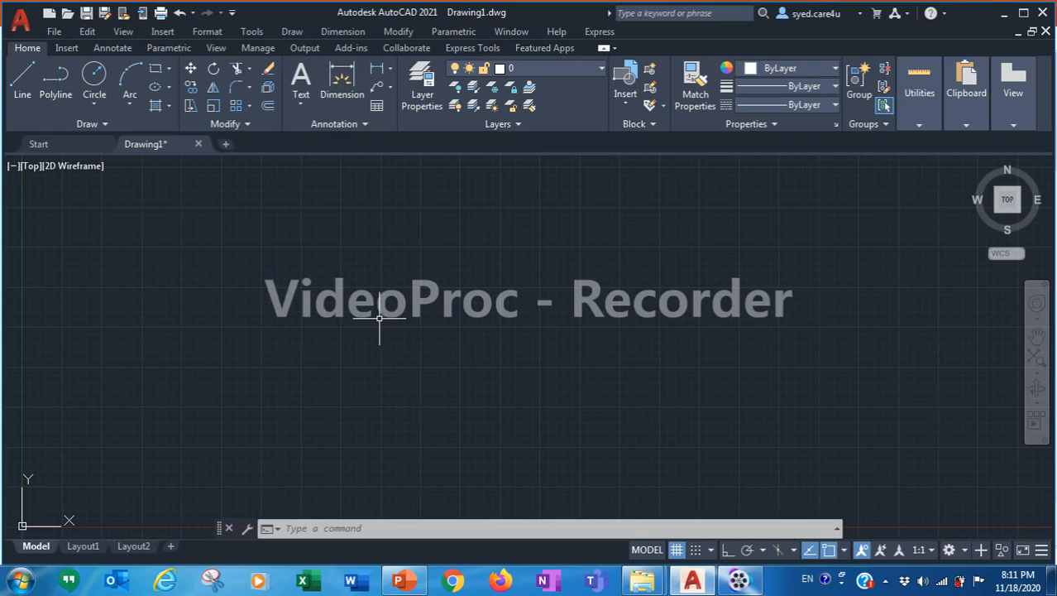
Step: Set the drawing limits to the A4 sheet shown on the PowerPoint slide, from lower left corner 0,0 to upper right corner 297,210
{"action": "left_click", "coordinate": [398, 579]}
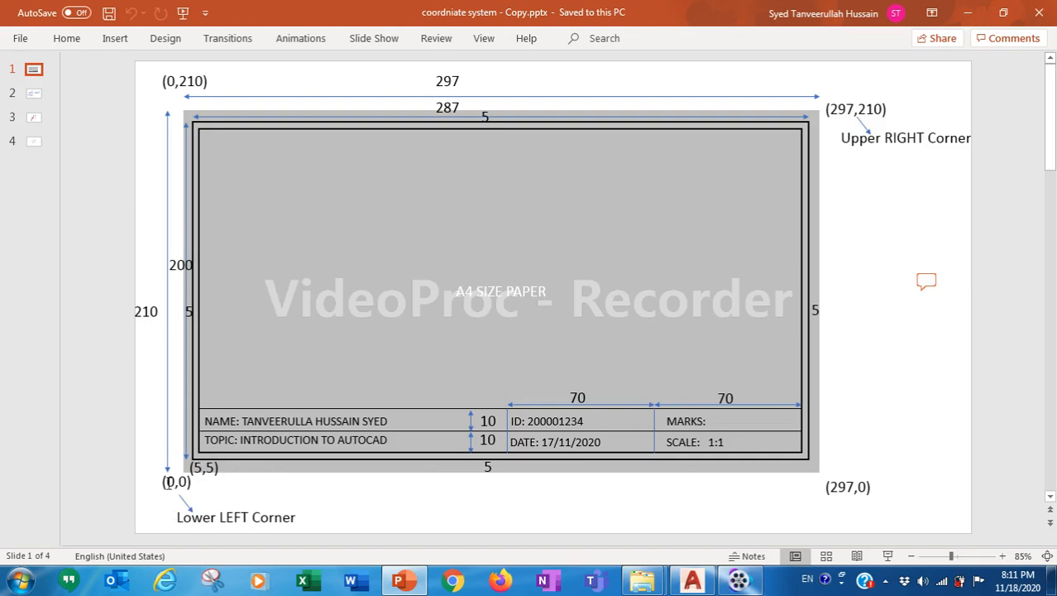
{"action": "left_click", "coordinate": [693, 582]}
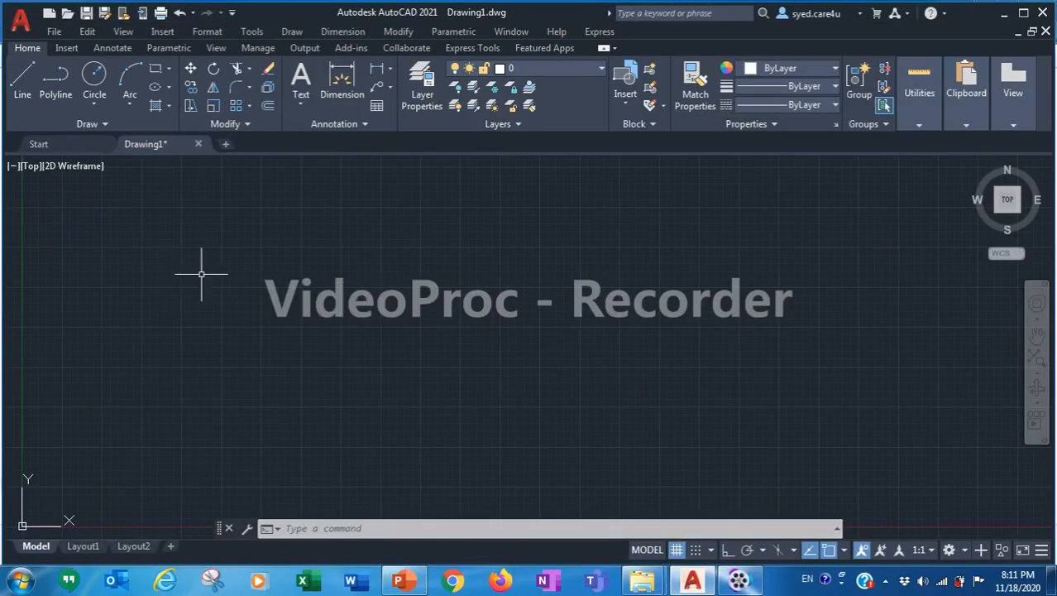
{"action": "left_click", "coordinate": [215, 33]}
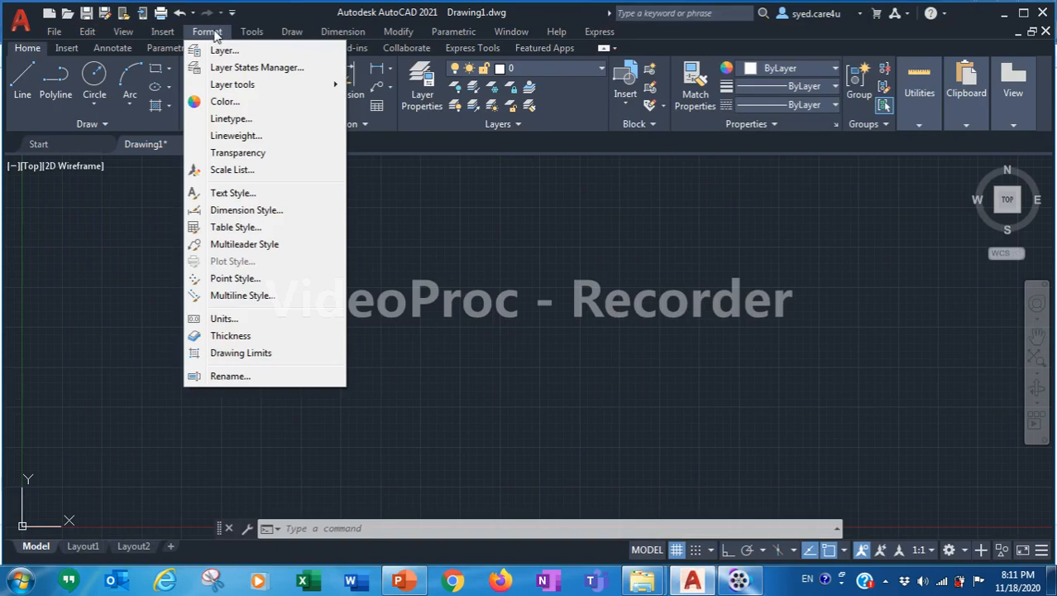
{"action": "left_click", "coordinate": [248, 353]}
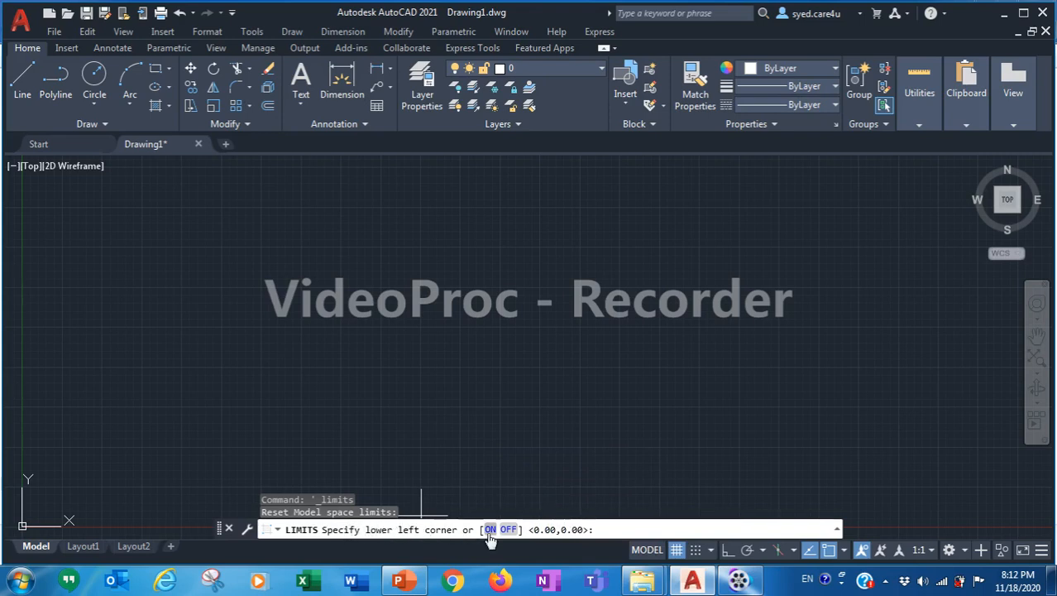
{"action": "left_click", "coordinate": [402, 581]}
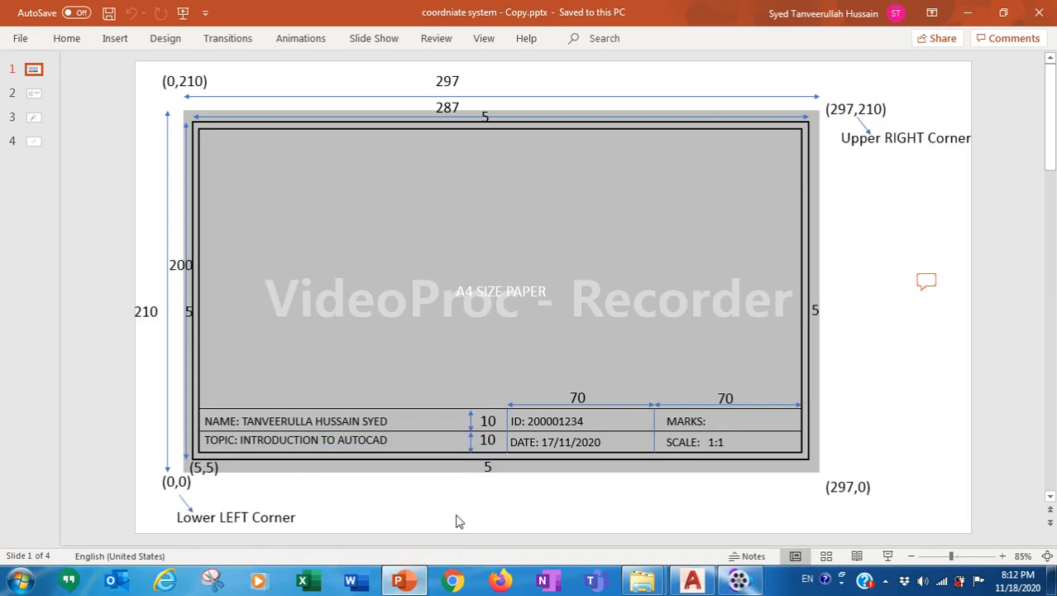
{"action": "left_click", "coordinate": [418, 577]}
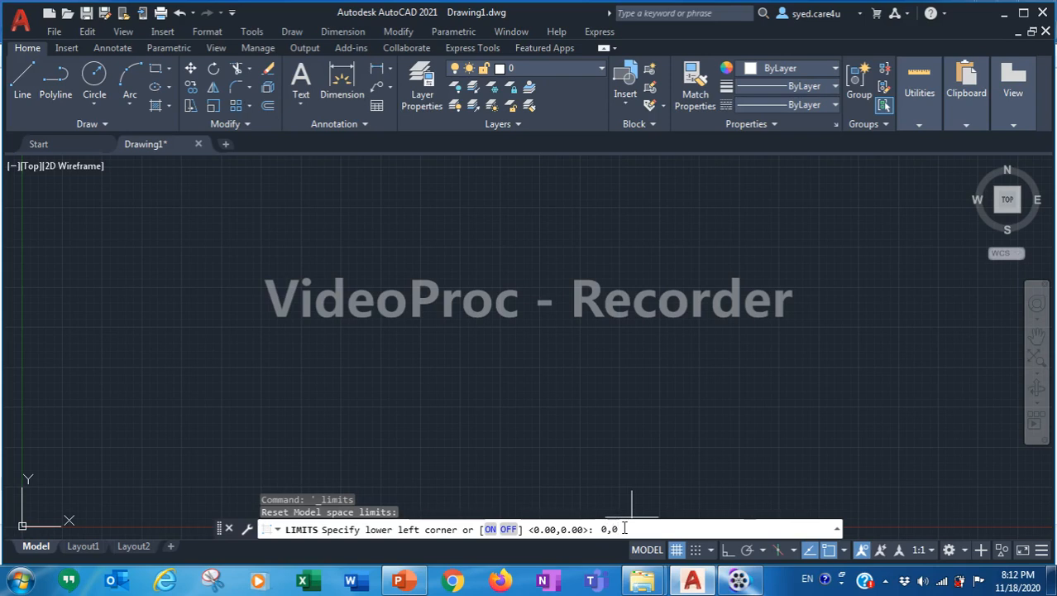
{"action": "key", "text": "Return"}
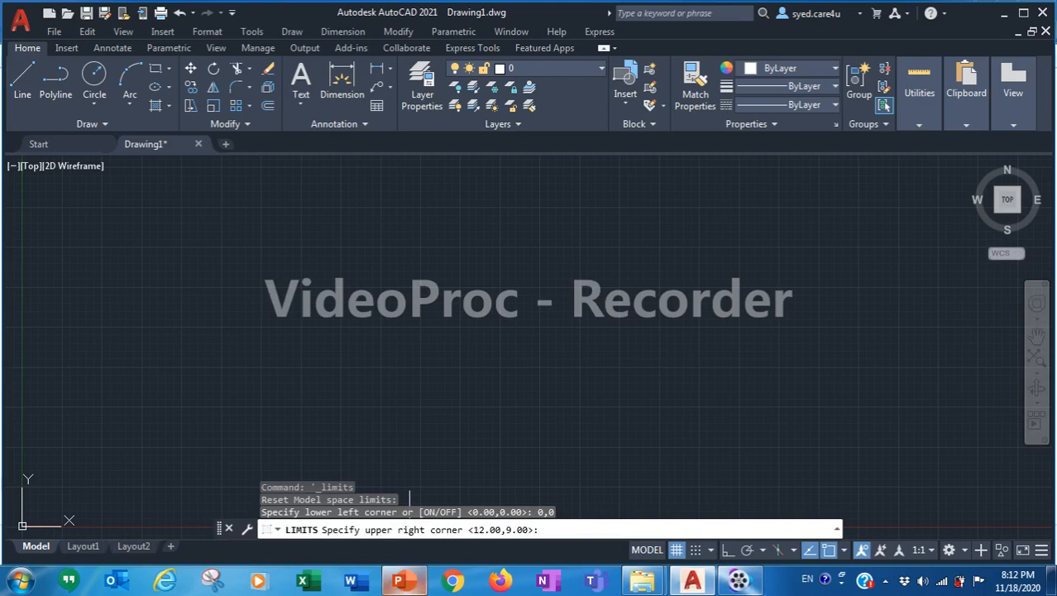
{"action": "left_click", "coordinate": [399, 580]}
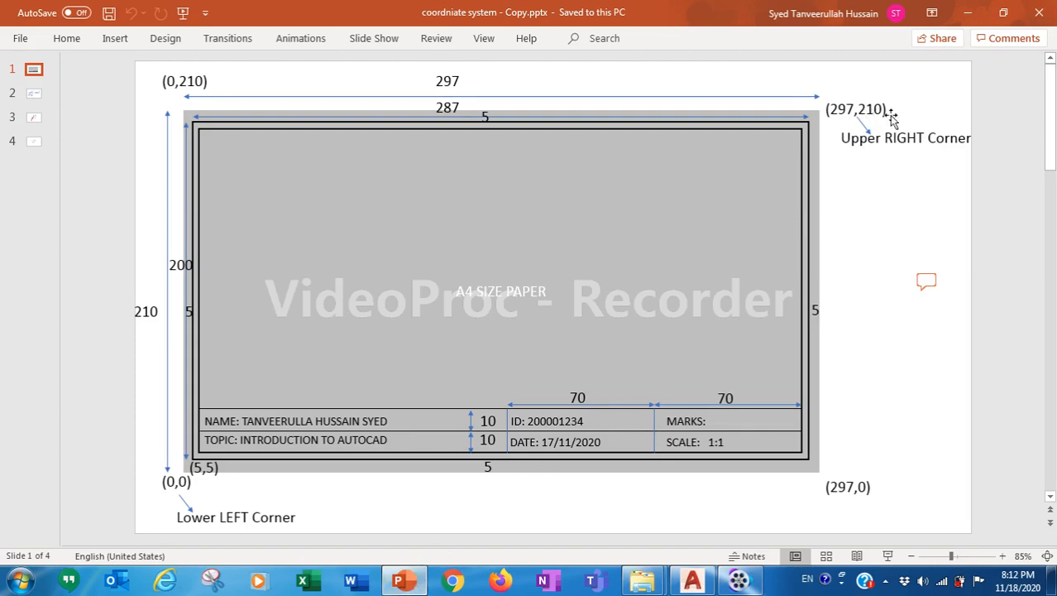
{"action": "left_click", "coordinate": [416, 584]}
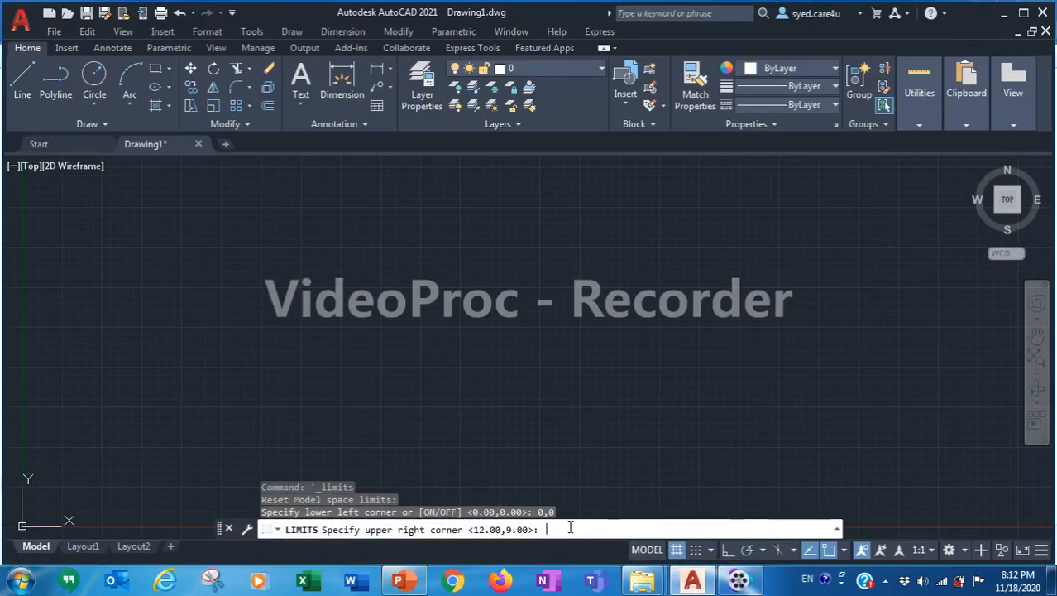
{"action": "type", "text": "297,210"}
{"action": "key", "text": "Return"}
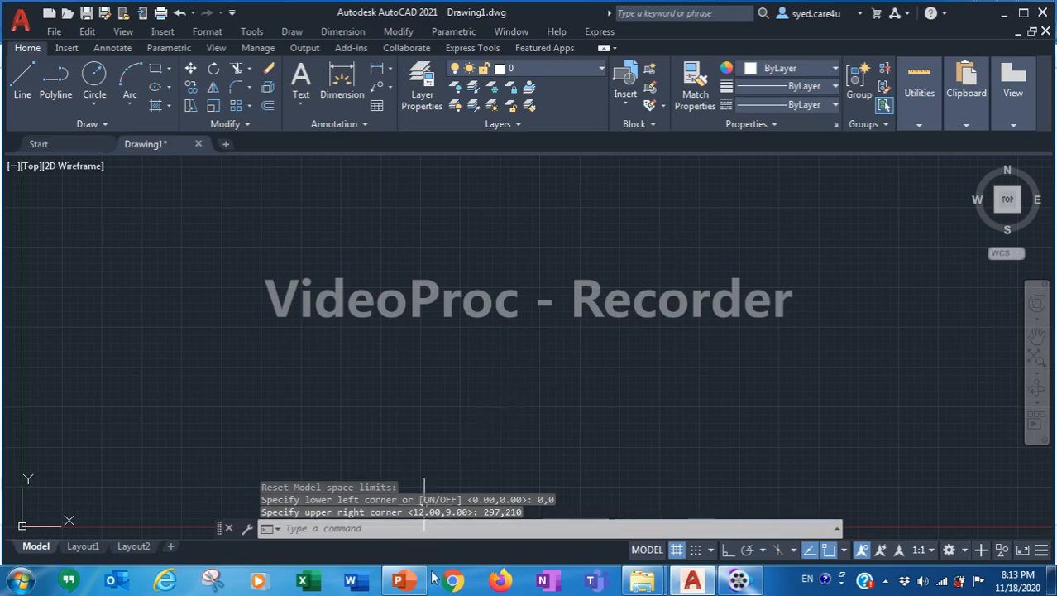
Step: Check the border layout on the PowerPoint slide and start a line at the border's lower left corner, 5,5
{"action": "left_click", "coordinate": [403, 581]}
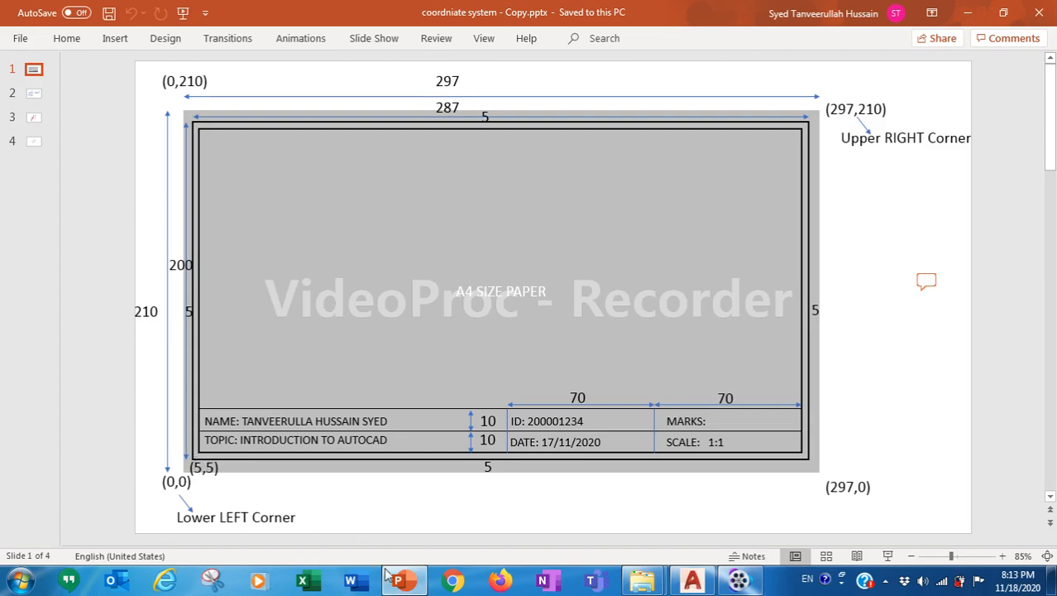
{"action": "mouse_move", "coordinate": [402, 575]}
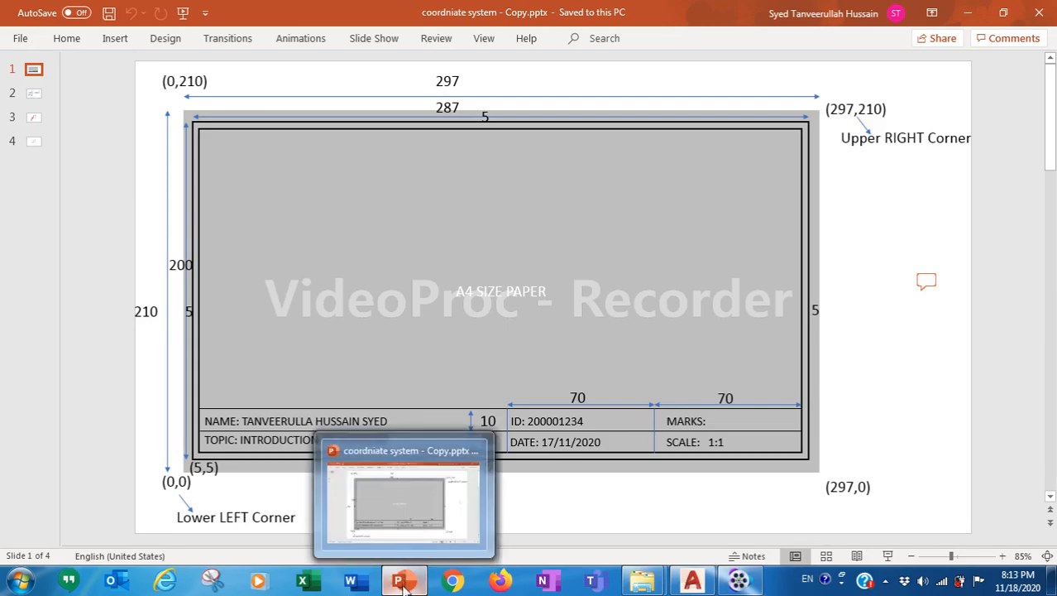
{"action": "left_click", "coordinate": [403, 581]}
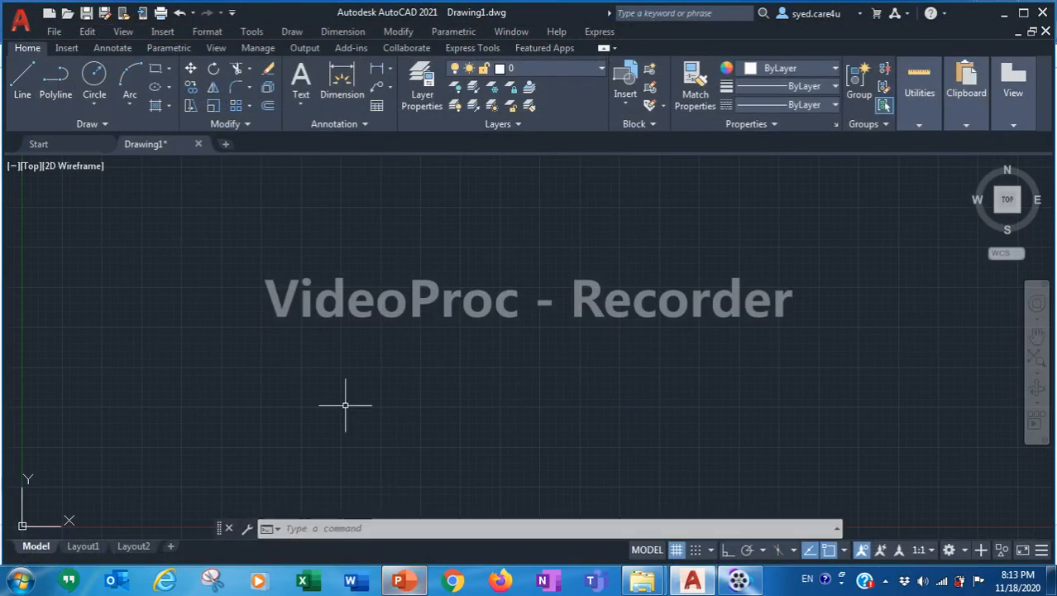
{"action": "left_click", "coordinate": [401, 581]}
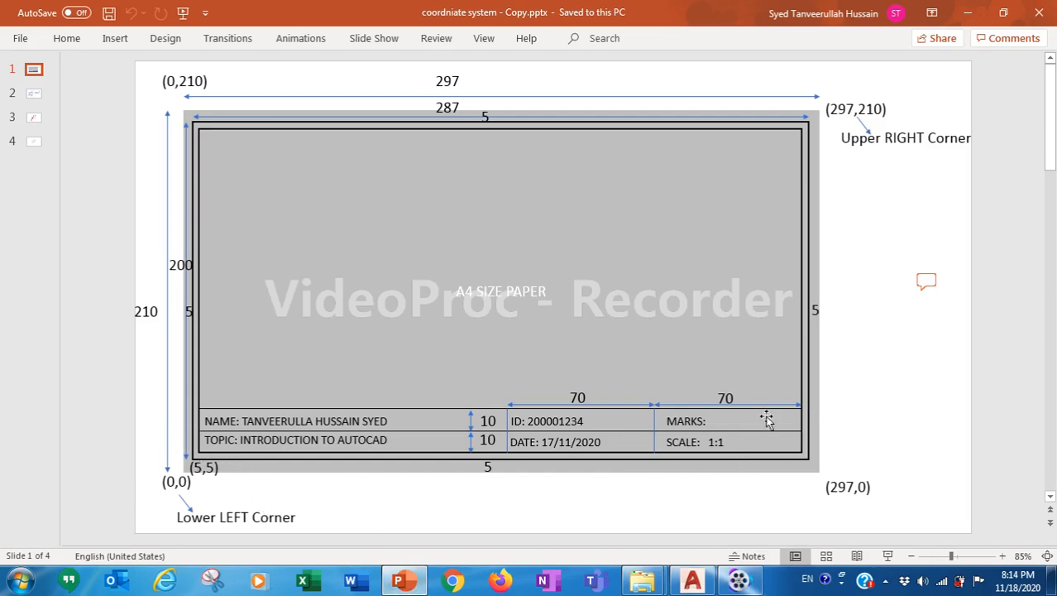
{"action": "left_click", "coordinate": [402, 583]}
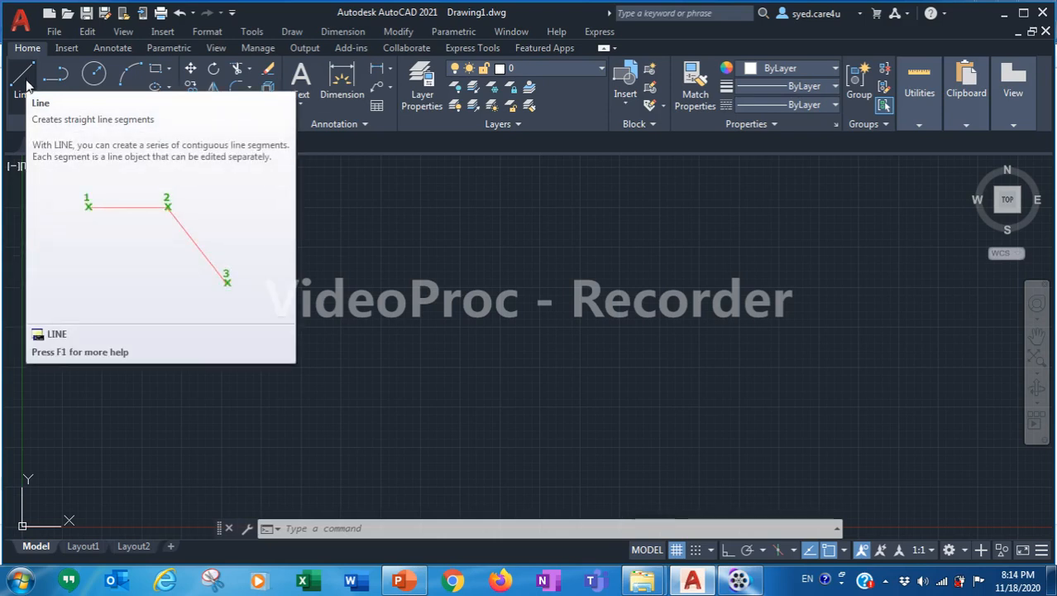
{"action": "left_click", "coordinate": [26, 79]}
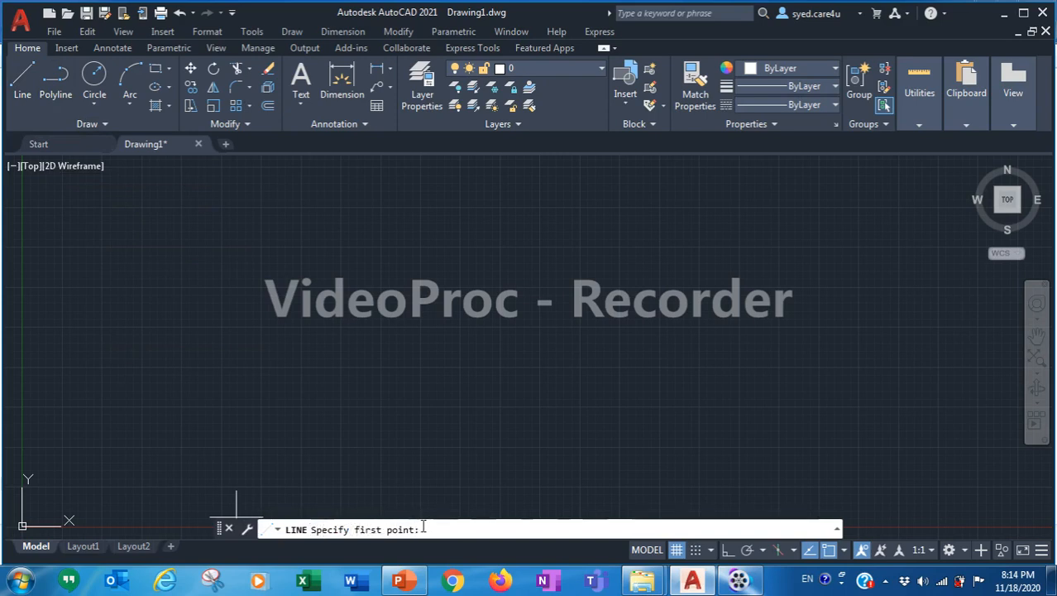
{"action": "left_click", "coordinate": [403, 582]}
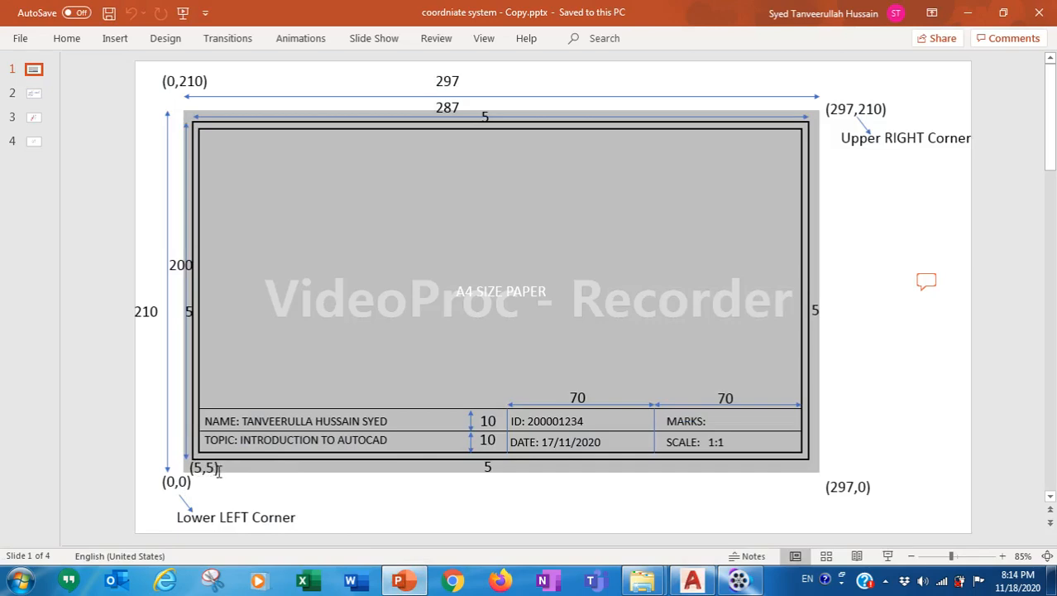
{"action": "left_click", "coordinate": [401, 579]}
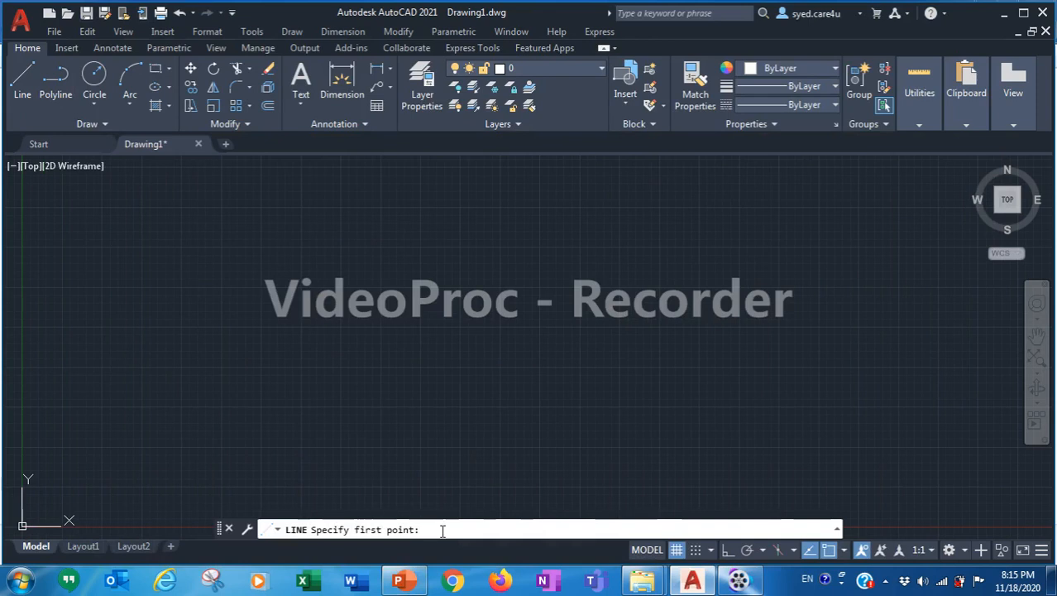
{"action": "type", "text": "5,"}
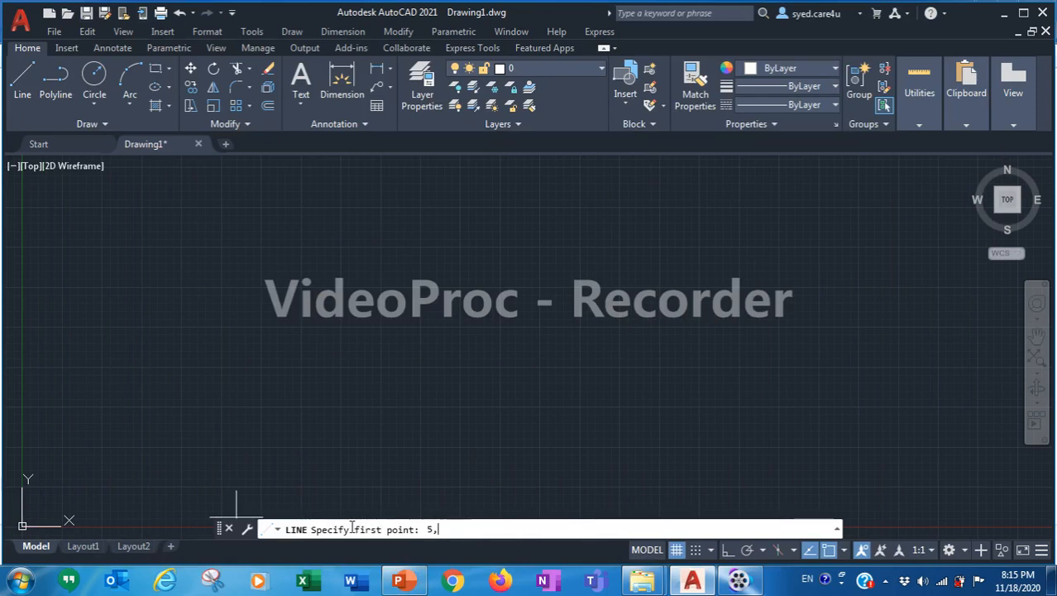
{"action": "type", "text": "5"}
{"action": "key", "text": "Return"}
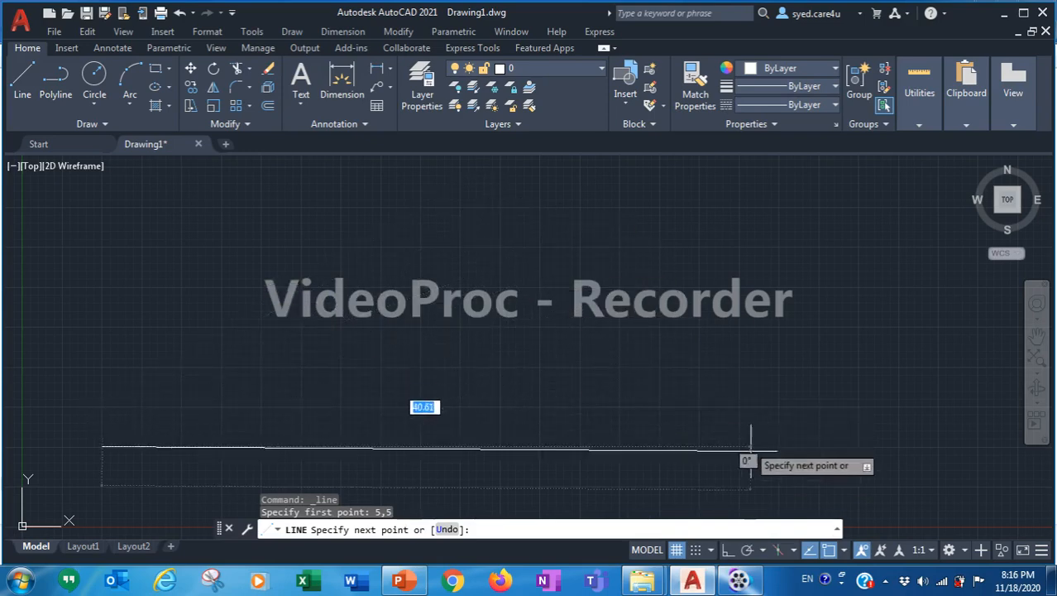
Step: Turn on Ortho mode, check the border length on the PowerPoint slide, and draw the bottom border line 287 mm to the right in AutoCAD
{"action": "left_click", "coordinate": [728, 552]}
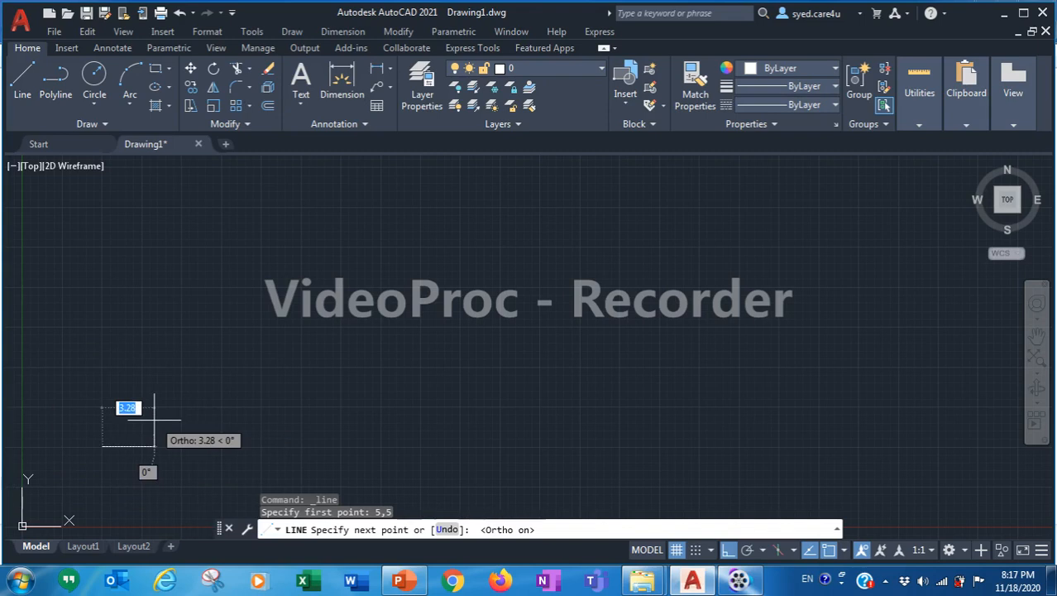
{"action": "left_click", "coordinate": [416, 585]}
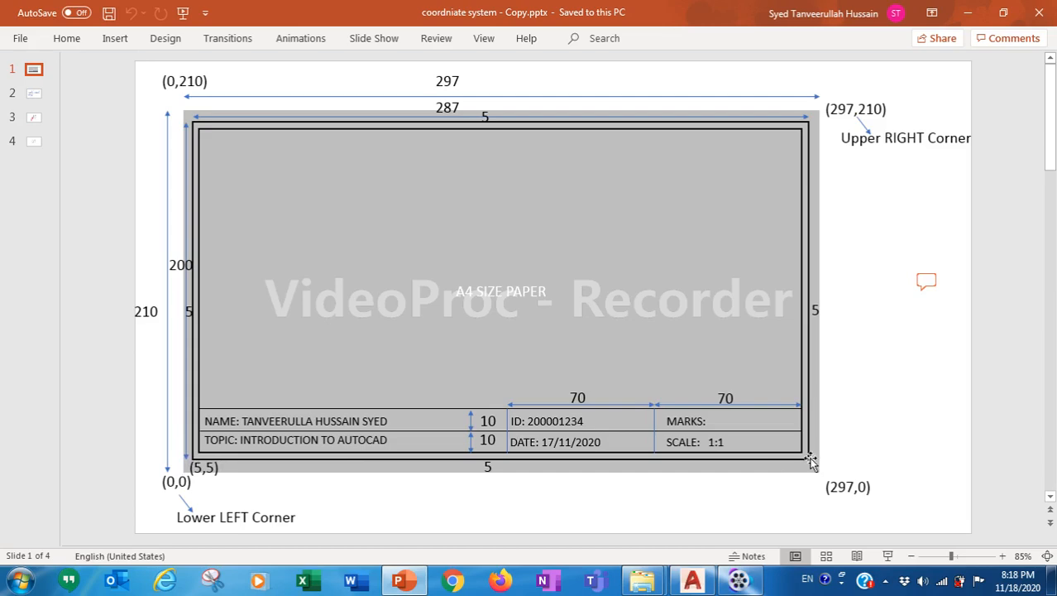
{"action": "left_click", "coordinate": [414, 585]}
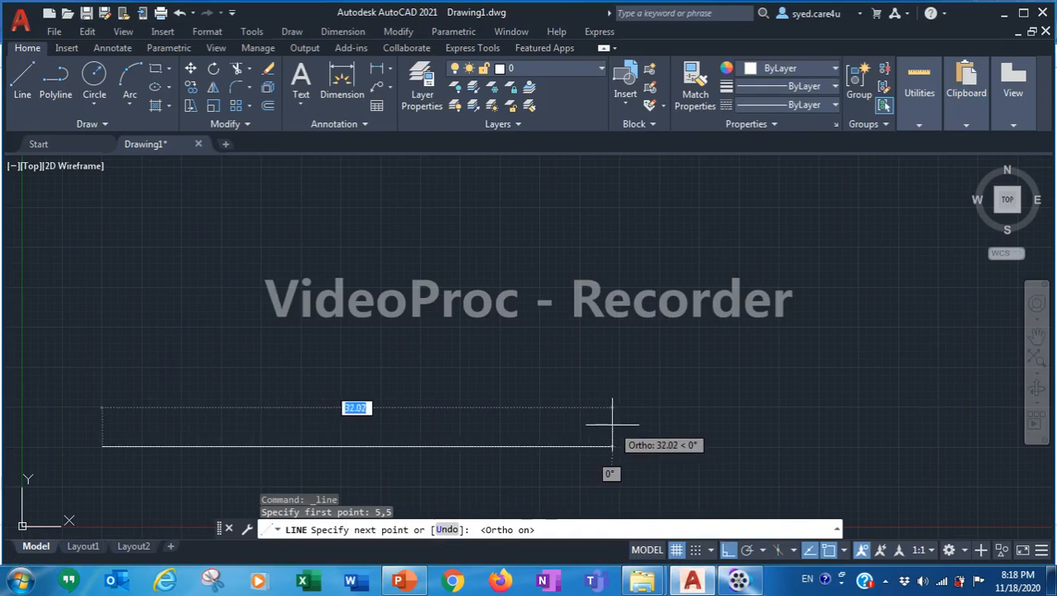
{"action": "type", "text": "28"}
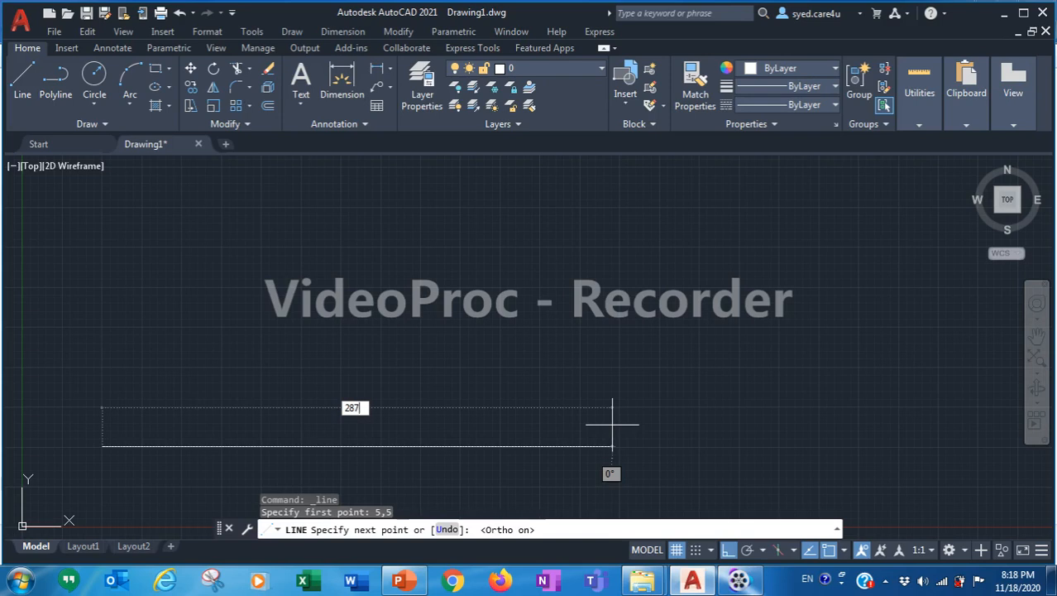
{"action": "type", "text": "7"}
{"action": "key", "text": "Return"}
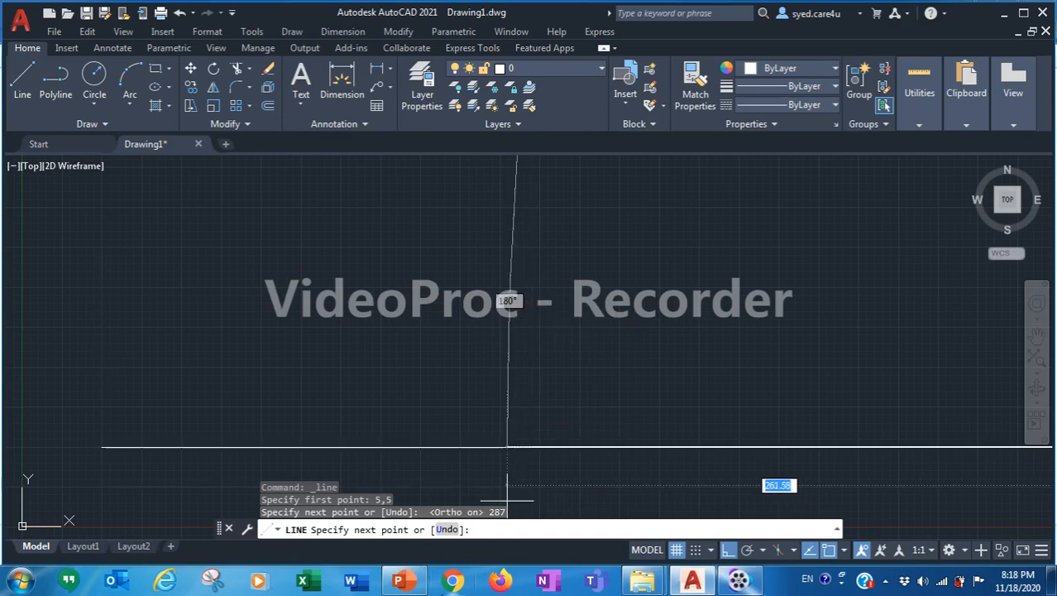
Step: Switch to Chrome, open google.com and search for keyboard
{"action": "left_click", "coordinate": [450, 582]}
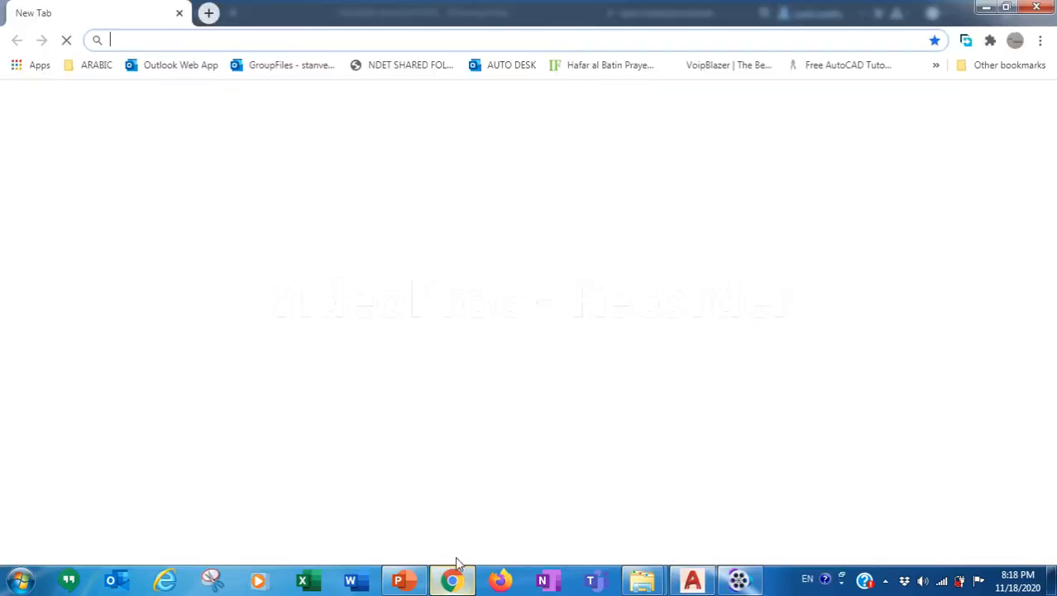
{"action": "type", "text": "google.com"}
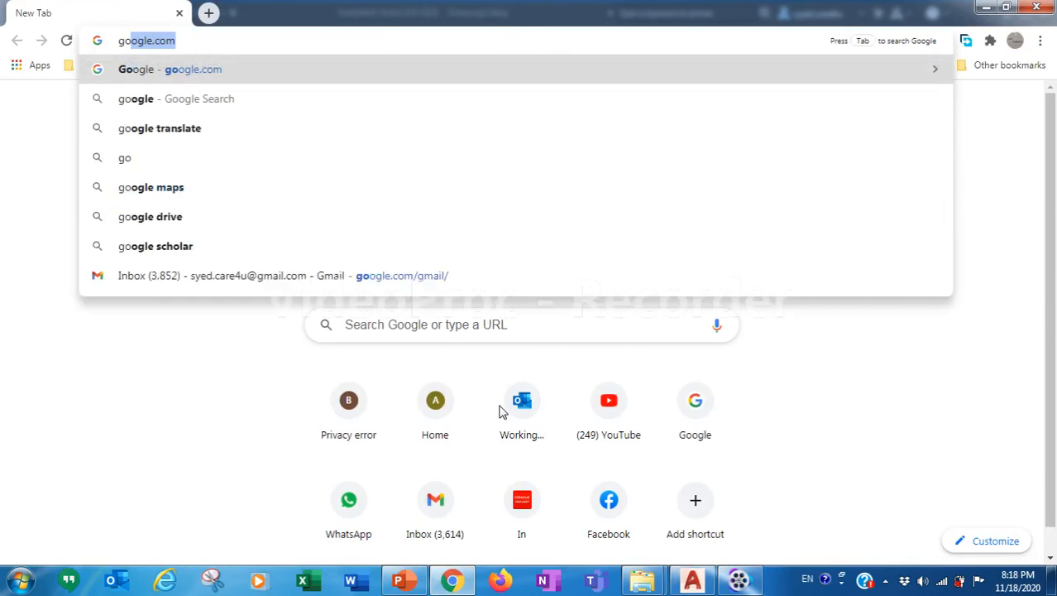
{"action": "key", "text": "Return"}
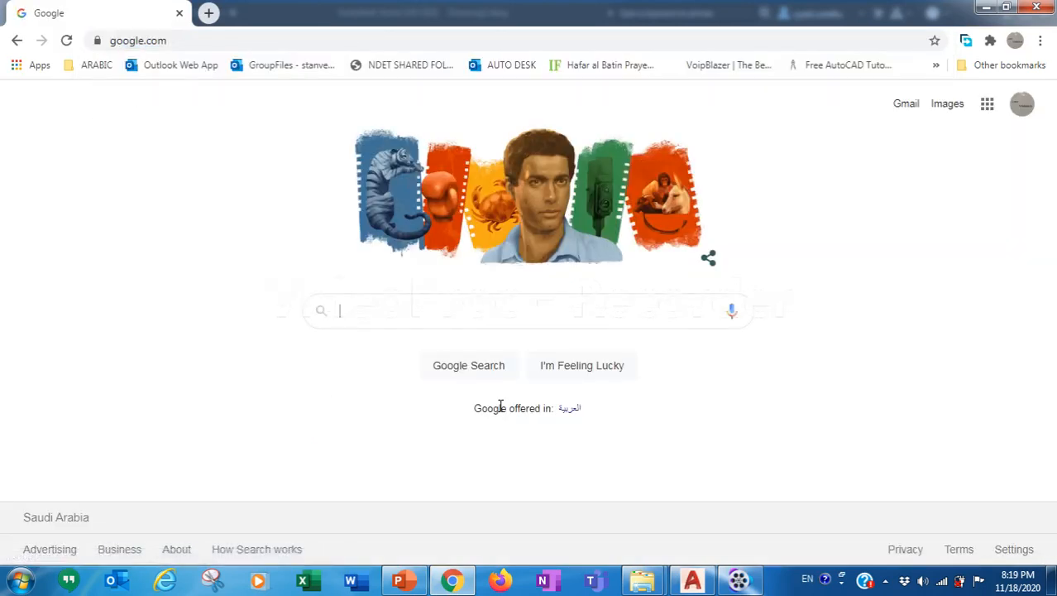
{"action": "type", "text": "key"}
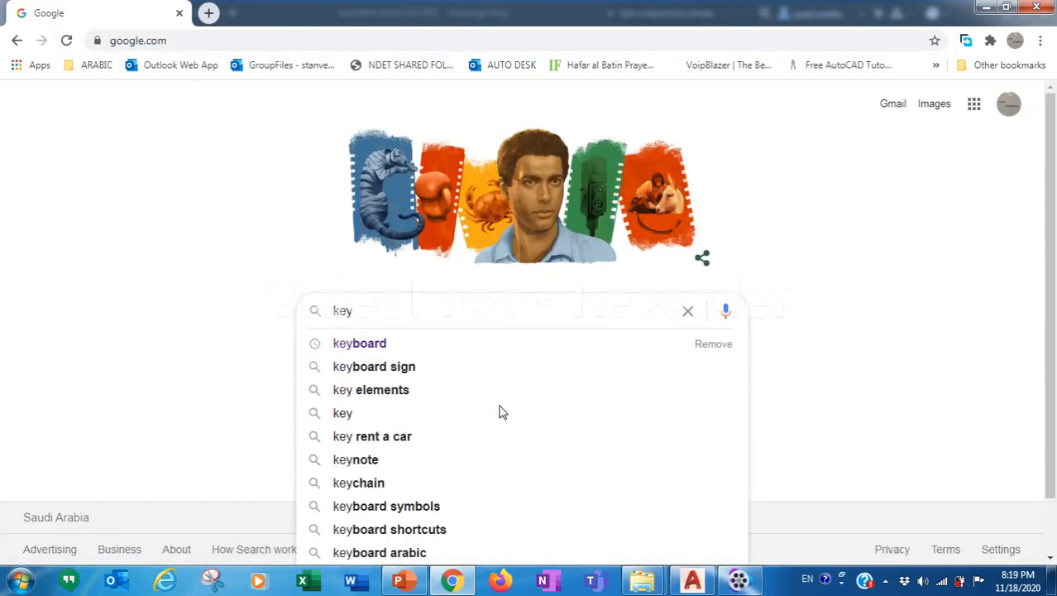
{"action": "left_click", "coordinate": [378, 343]}
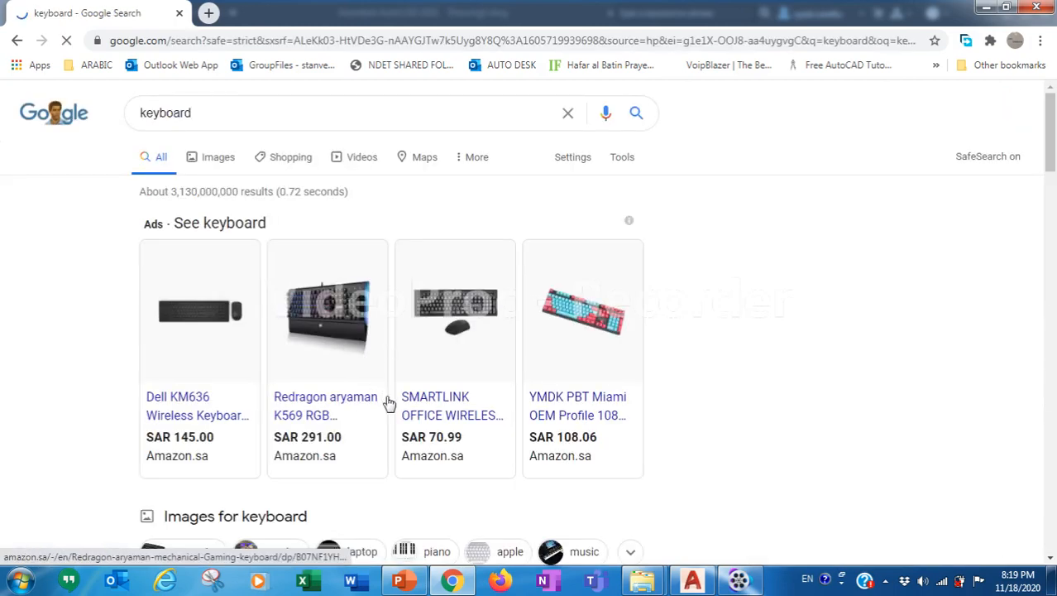
Step: Open the XSKN keyboard listing from the image results, examine the Esc key on the enlarged picture, and return to AutoCAD
{"action": "scroll", "coordinate": [387, 402], "scroll_direction": "down", "scroll_amount": 2}
{"action": "scroll", "coordinate": [387, 401], "scroll_direction": "down", "scroll_amount": 4}
{"action": "scroll", "coordinate": [385, 399], "scroll_direction": "up", "scroll_amount": 4}
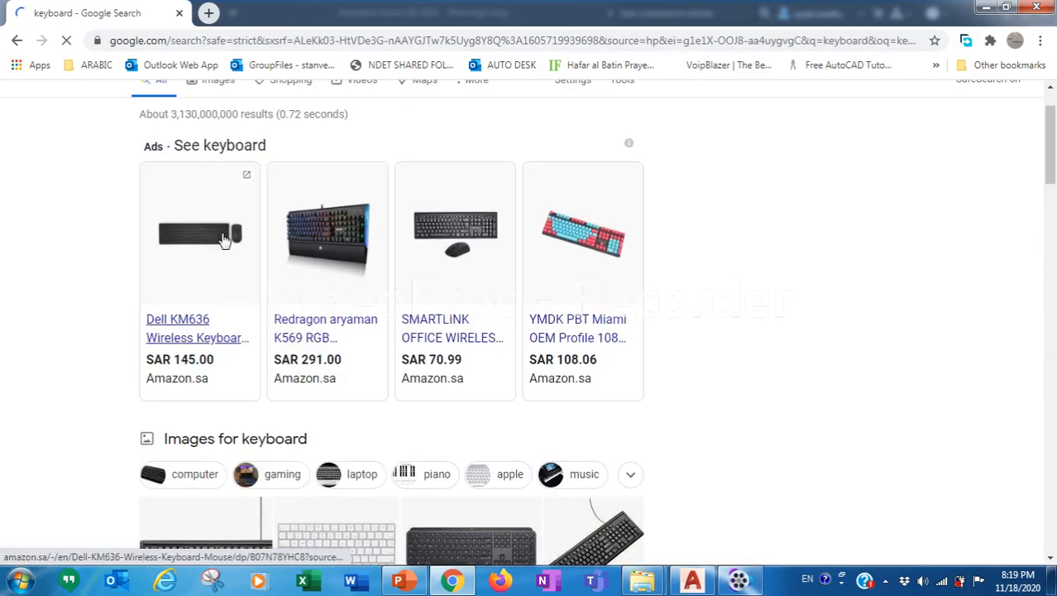
{"action": "scroll", "coordinate": [239, 163], "scroll_direction": "up", "scroll_amount": 1}
{"action": "left_click", "coordinate": [208, 157]}
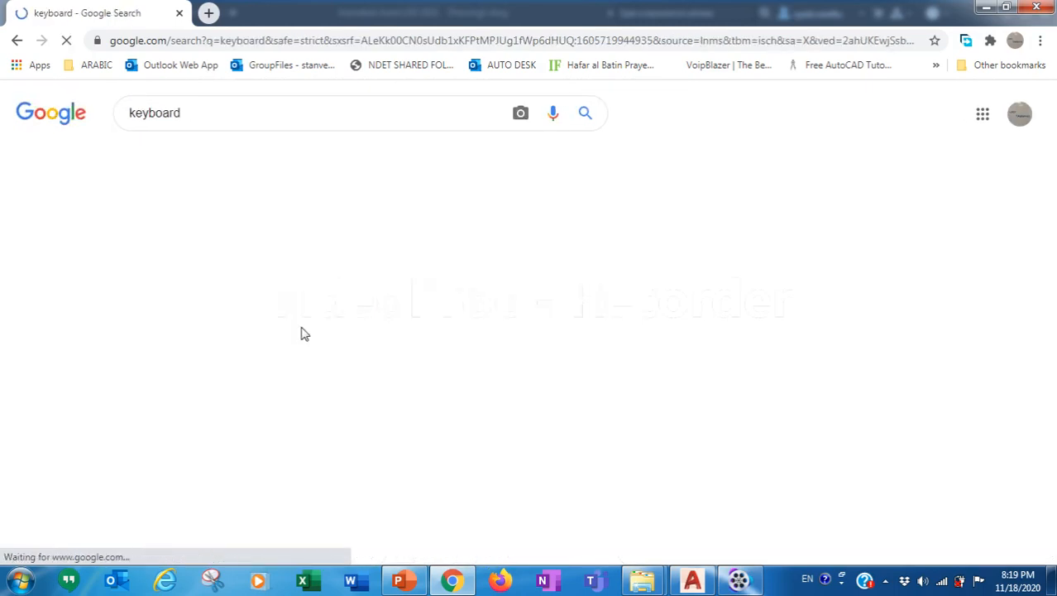
{"action": "left_click", "coordinate": [86, 343]}
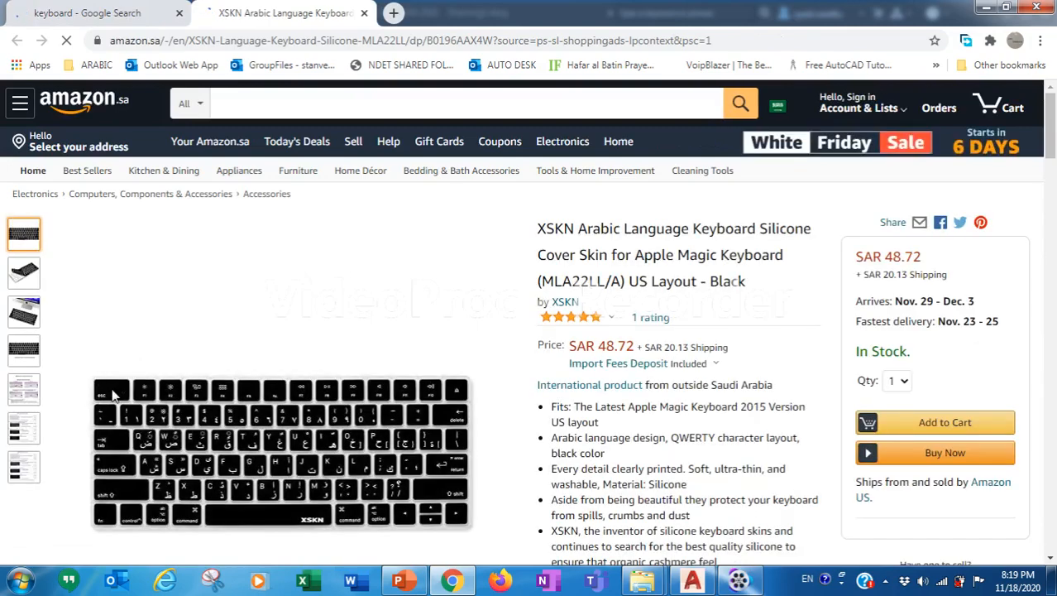
{"action": "scroll", "coordinate": [141, 397], "scroll_direction": "down", "scroll_amount": 2}
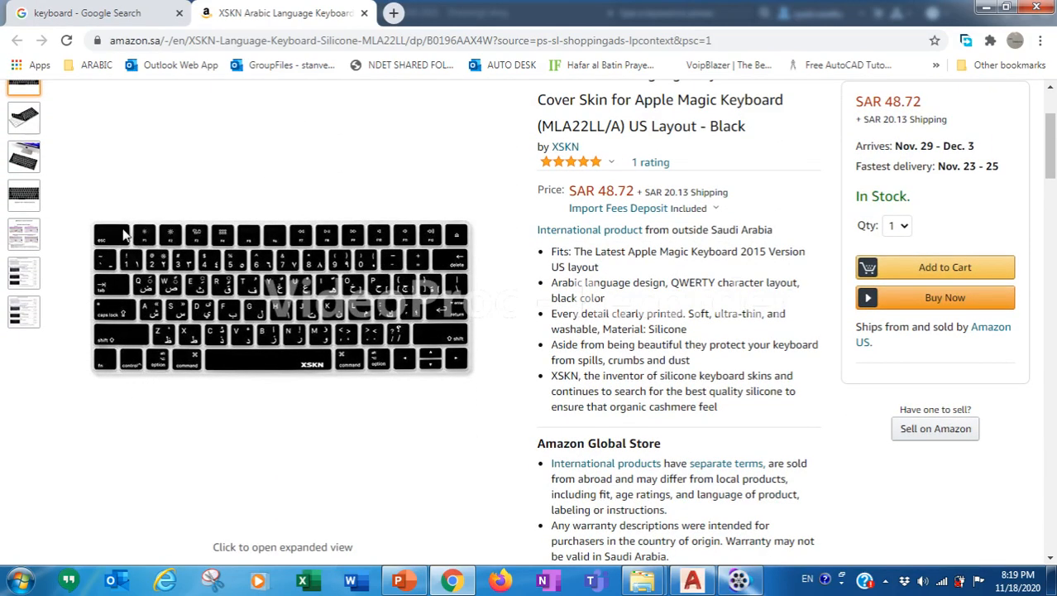
{"action": "left_click", "coordinate": [114, 238]}
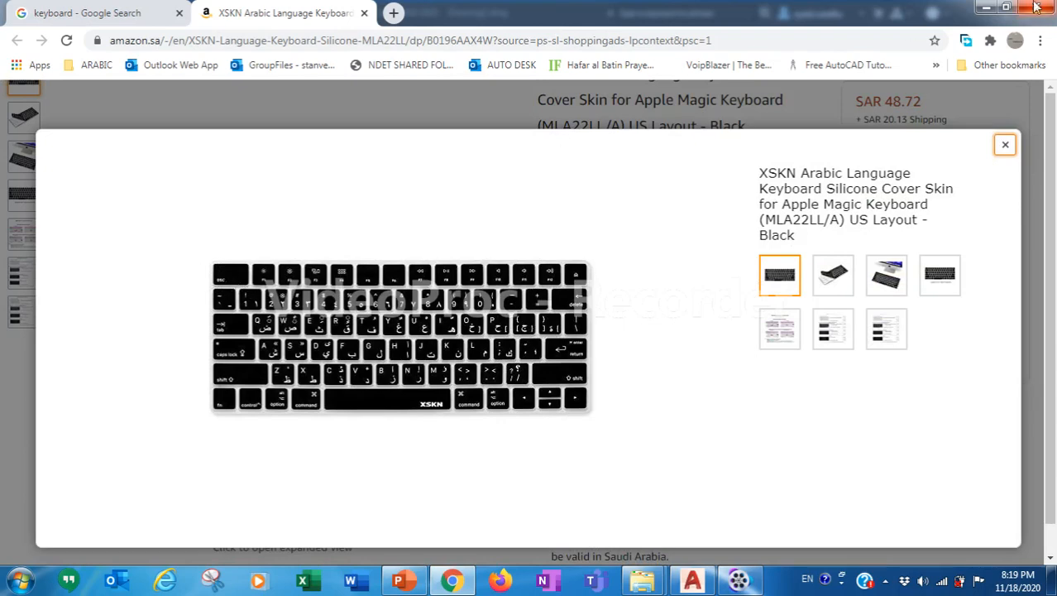
{"action": "left_click", "coordinate": [986, 7]}
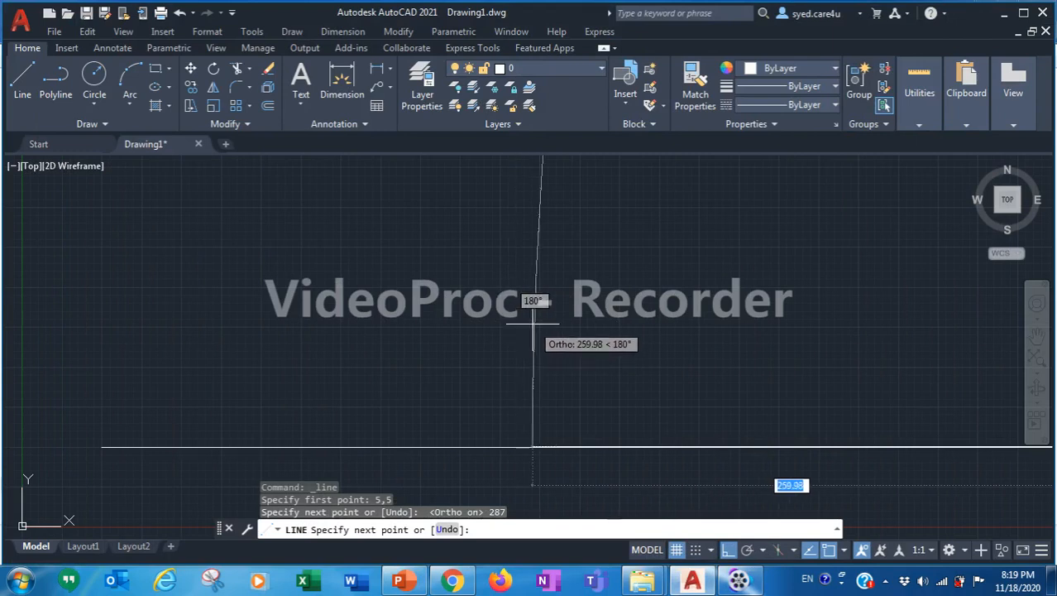
Step: End the line command and bring the whole bottom border line into view with space above it
{"action": "key", "text": "Escape"}
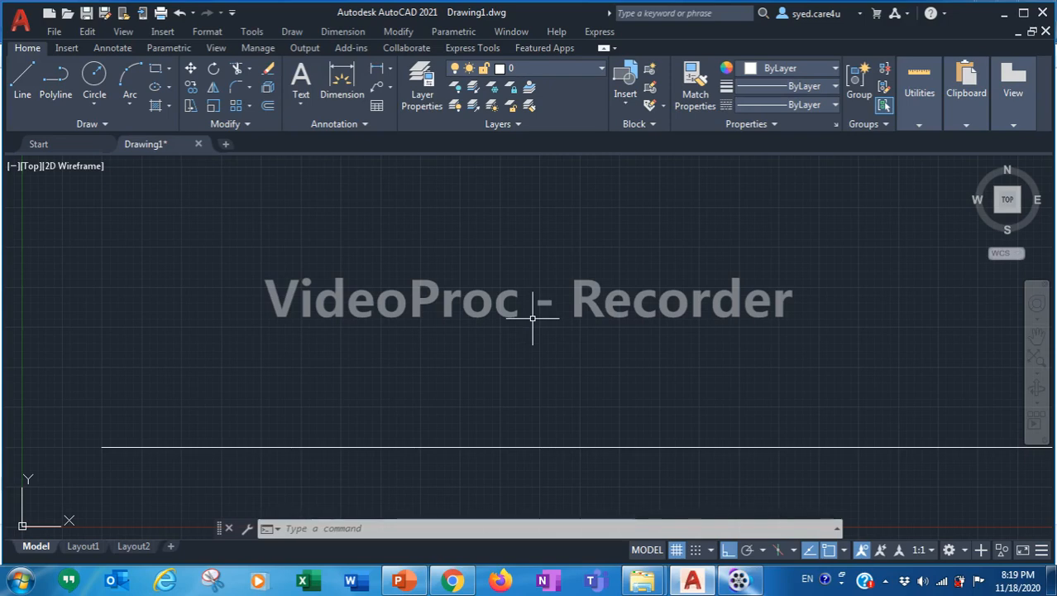
{"action": "scroll", "coordinate": [533, 318], "scroll_direction": "down", "scroll_amount": 3}
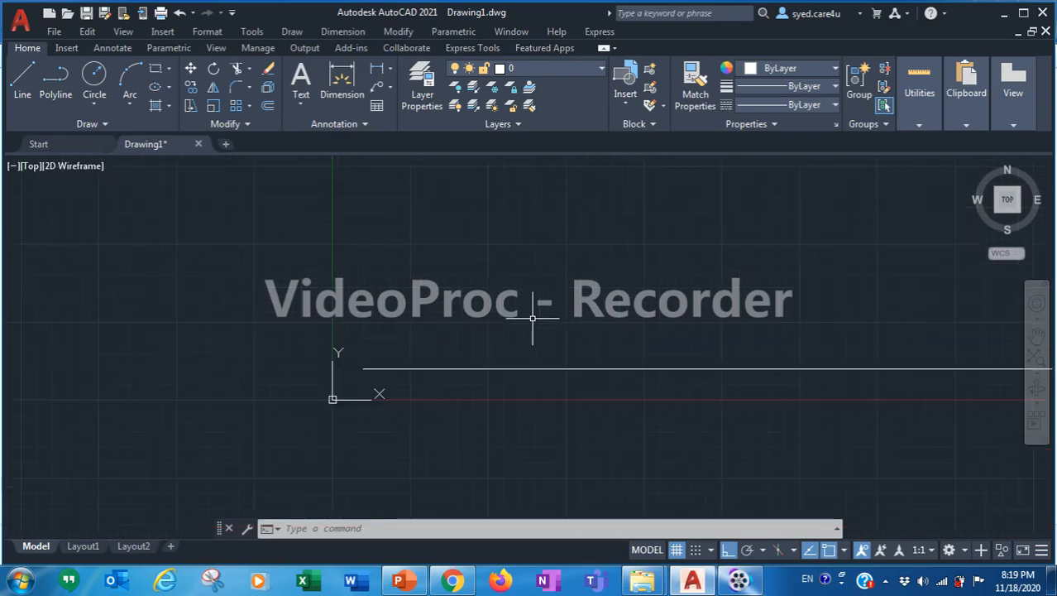
{"action": "scroll", "coordinate": [533, 318], "scroll_direction": "up", "scroll_amount": 3}
{"action": "scroll", "coordinate": [533, 318], "scroll_direction": "down", "scroll_amount": 4}
{"action": "mouse_move", "coordinate": [586, 294]}
{"action": "middle_mouse_down"}
{"action": "mouse_move", "coordinate": [519, 319]}
{"action": "mouse_move", "coordinate": [404, 320]}
{"action": "mouse_move", "coordinate": [503, 310]}
{"action": "middle_mouse_up"}
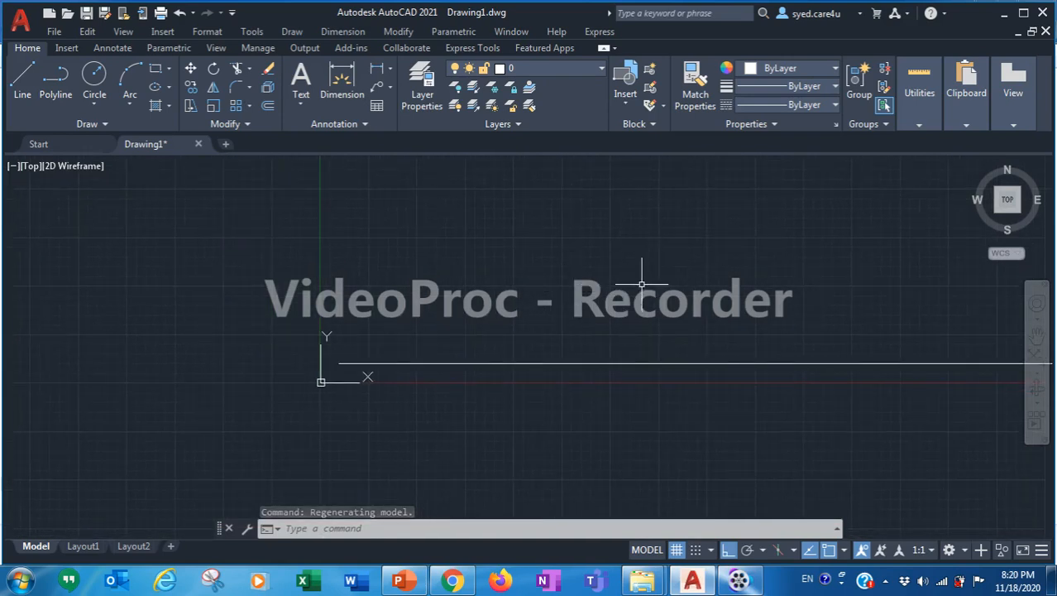
{"action": "mouse_move", "coordinate": [634, 262]}
{"action": "middle_mouse_down"}
{"action": "mouse_move", "coordinate": [433, 315]}
{"action": "mouse_move", "coordinate": [574, 290]}
{"action": "mouse_move", "coordinate": [572, 301]}
{"action": "middle_mouse_up"}
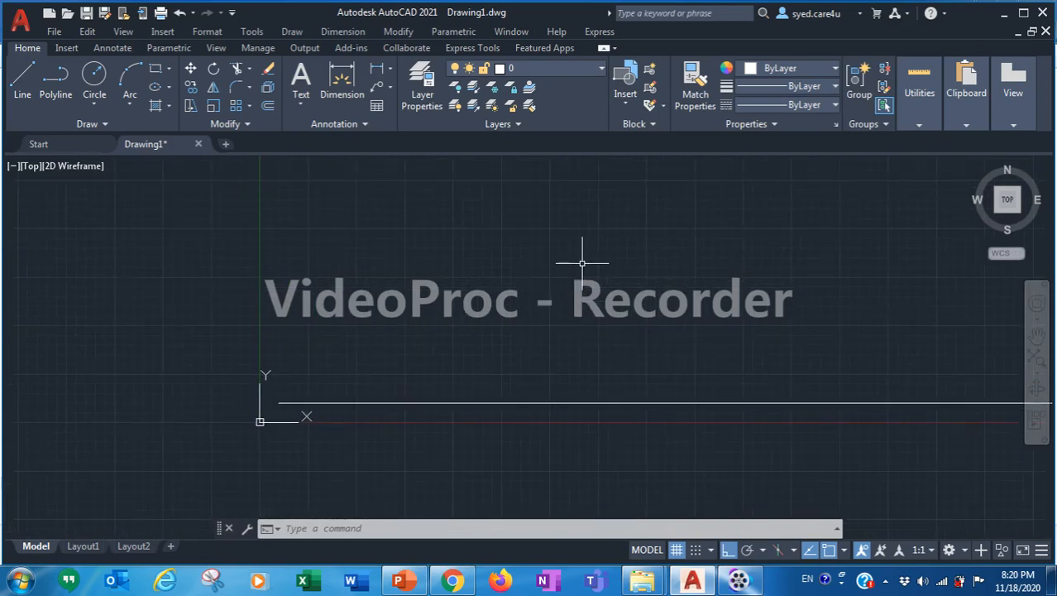
{"action": "mouse_move", "coordinate": [578, 260]}
{"action": "middle_mouse_down"}
{"action": "mouse_move", "coordinate": [559, 288]}
{"action": "mouse_move", "coordinate": [429, 293]}
{"action": "mouse_move", "coordinate": [473, 297]}
{"action": "middle_mouse_up"}
{"action": "mouse_move", "coordinate": [588, 289]}
{"action": "middle_mouse_down"}
{"action": "mouse_move", "coordinate": [363, 309]}
{"action": "mouse_move", "coordinate": [666, 311]}
{"action": "mouse_move", "coordinate": [344, 313]}
{"action": "mouse_move", "coordinate": [562, 307]}
{"action": "mouse_move", "coordinate": [346, 301]}
{"action": "mouse_move", "coordinate": [542, 308]}
{"action": "middle_mouse_up"}
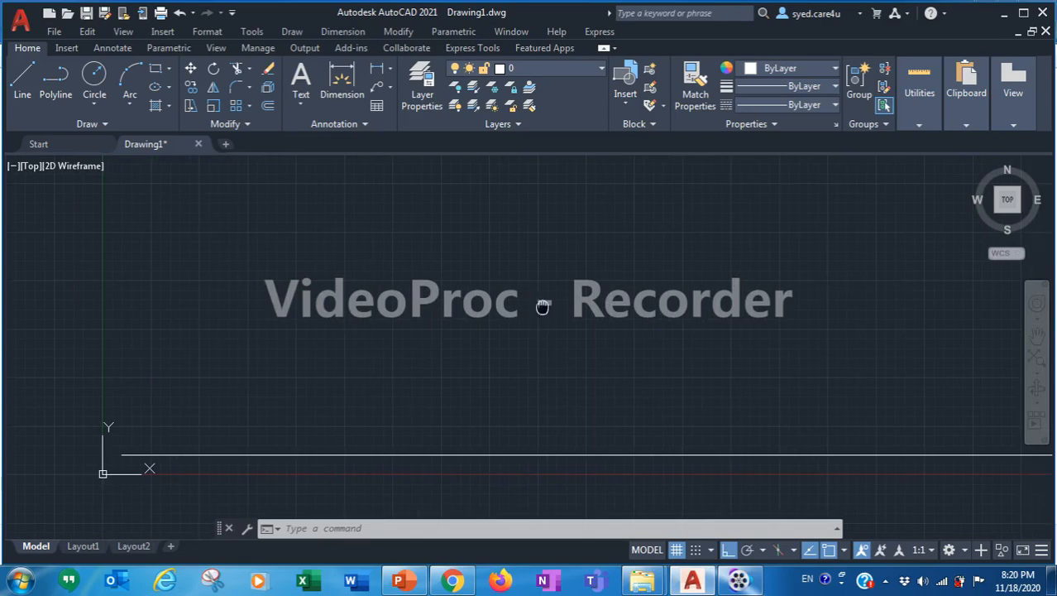
{"action": "mouse_move", "coordinate": [542, 299]}
{"action": "middle_mouse_down"}
{"action": "mouse_move", "coordinate": [364, 311]}
{"action": "mouse_move", "coordinate": [543, 299]}
{"action": "middle_mouse_up"}
{"action": "scroll", "coordinate": [533, 299], "scroll_direction": "down", "scroll_amount": 2}
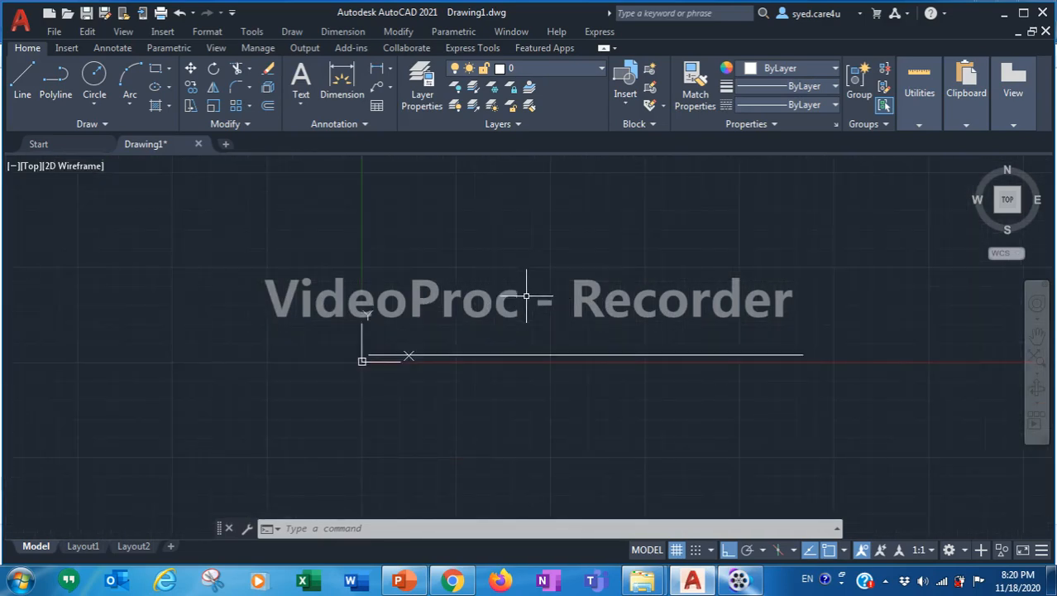
{"action": "scroll", "coordinate": [526, 298], "scroll_direction": "up", "scroll_amount": 2}
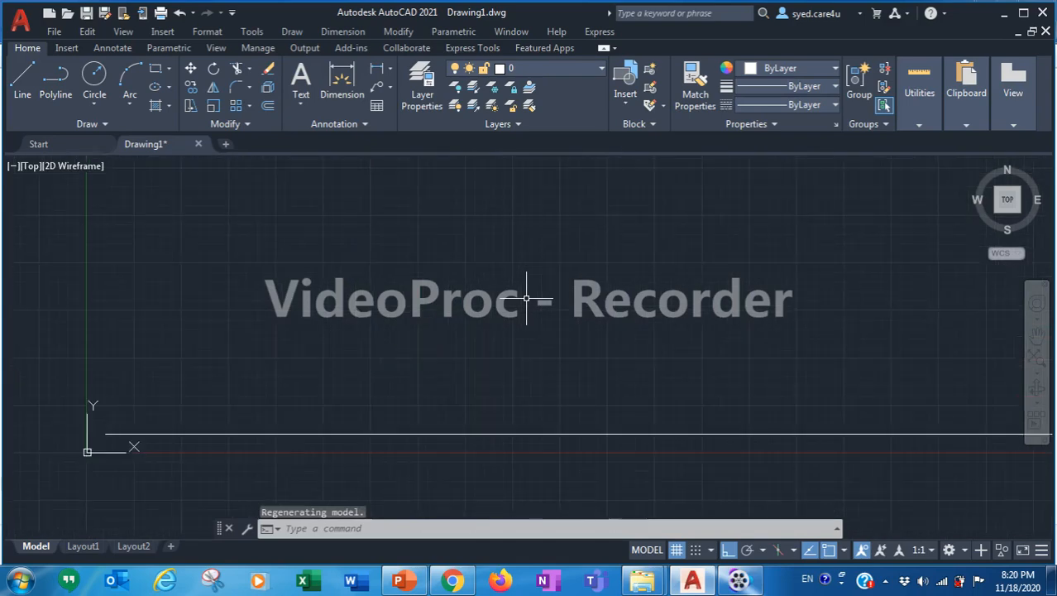
{"action": "scroll", "coordinate": [526, 298], "scroll_direction": "down", "scroll_amount": 4}
{"action": "scroll", "coordinate": [526, 298], "scroll_direction": "up", "scroll_amount": 2}
{"action": "scroll", "coordinate": [526, 297], "scroll_direction": "up", "scroll_amount": 2}
{"action": "scroll", "coordinate": [526, 298], "scroll_direction": "down", "scroll_amount": 4}
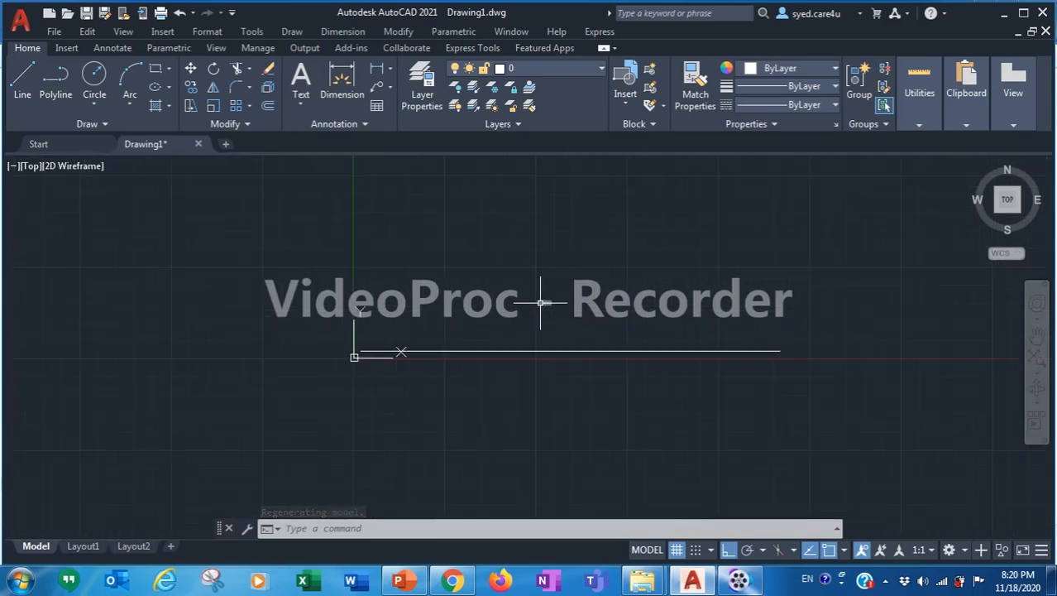
{"action": "mouse_move", "coordinate": [561, 302]}
{"action": "middle_mouse_down"}
{"action": "mouse_move", "coordinate": [442, 313]}
{"action": "mouse_move", "coordinate": [377, 345]}
{"action": "mouse_move", "coordinate": [404, 425]}
{"action": "mouse_move", "coordinate": [429, 390]}
{"action": "middle_mouse_up"}
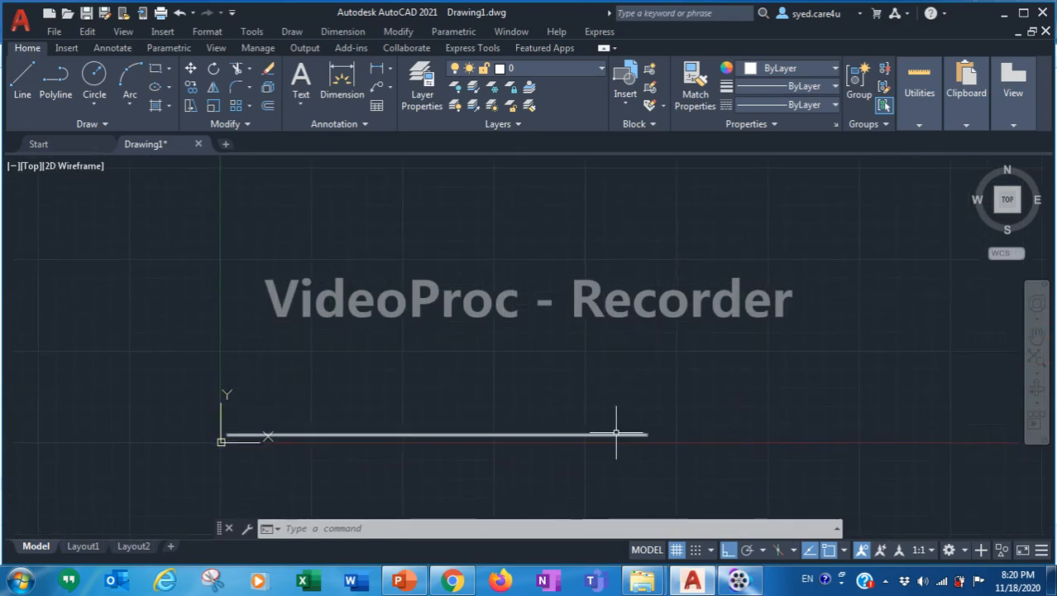
Step: Select the bottom border line to inspect it and clear the selection
{"action": "left_click", "coordinate": [562, 434]}
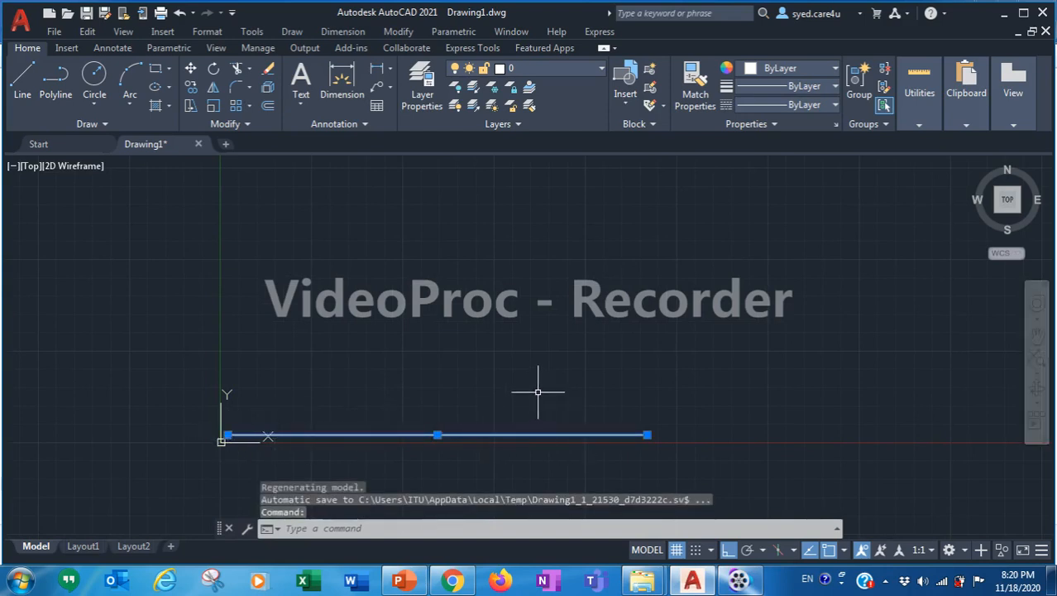
{"action": "key", "text": "Escape"}
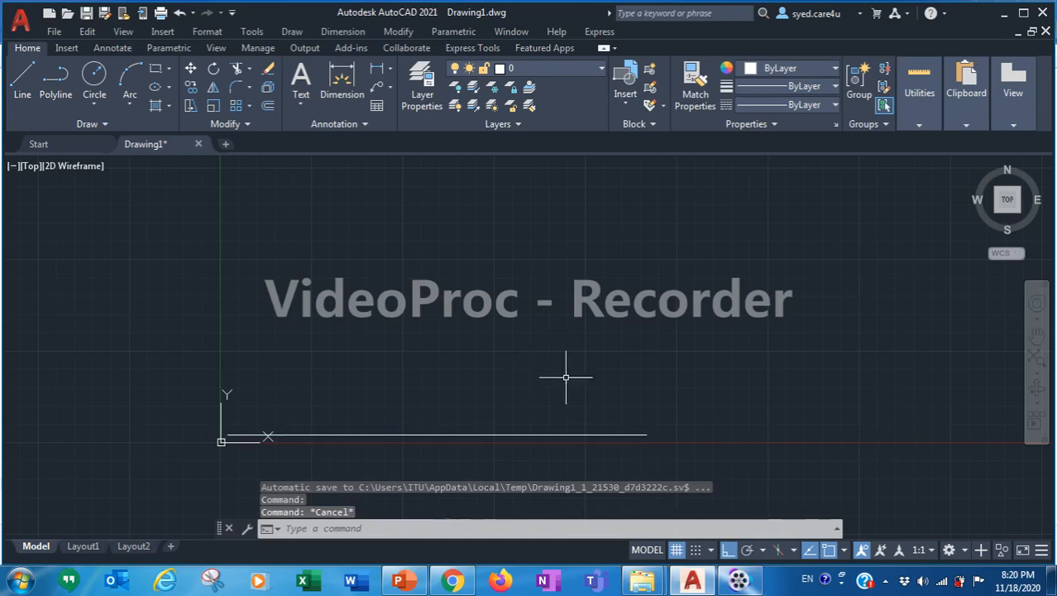
{"action": "middle_click_drag", "start_coordinate": [603, 311], "coordinate": [604, 332]}
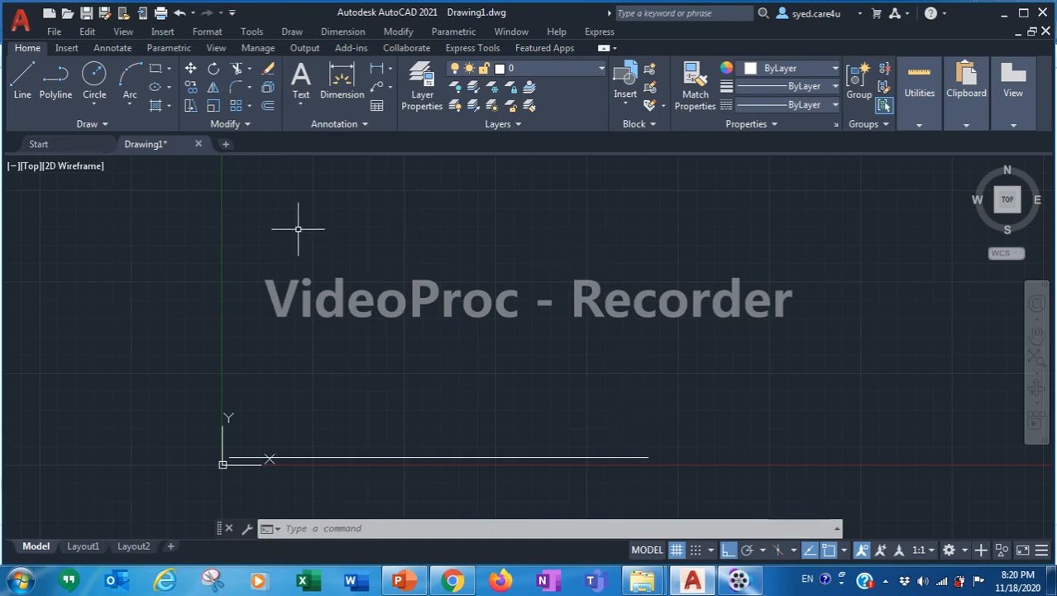
Step: Start a polyline at the bottom border line's right endpoint and draw the right side 200 upward, checking the height on the layout slide
{"action": "left_click", "coordinate": [60, 95]}
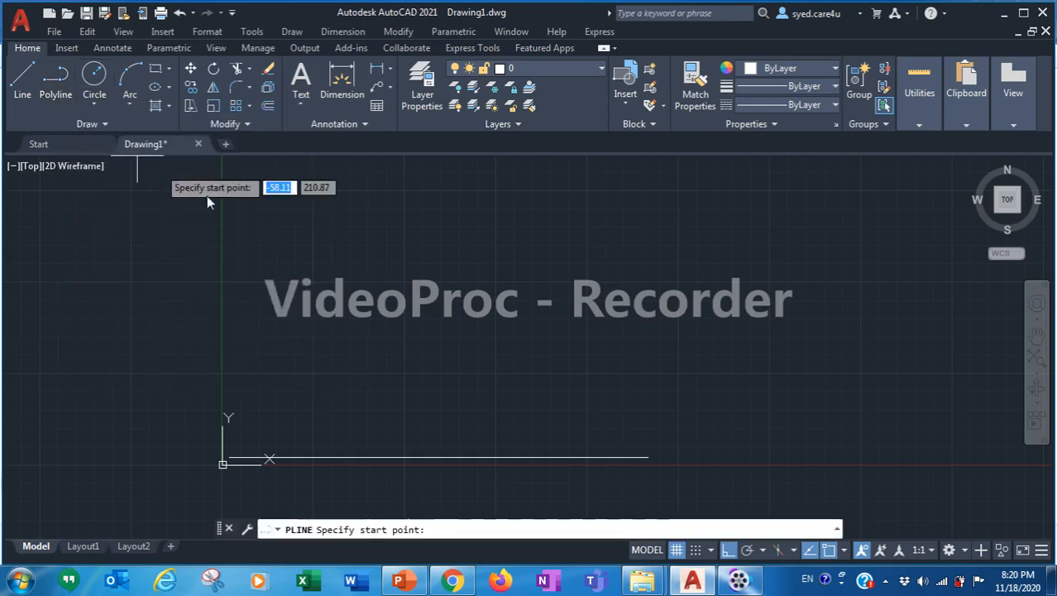
{"action": "left_click", "coordinate": [649, 457]}
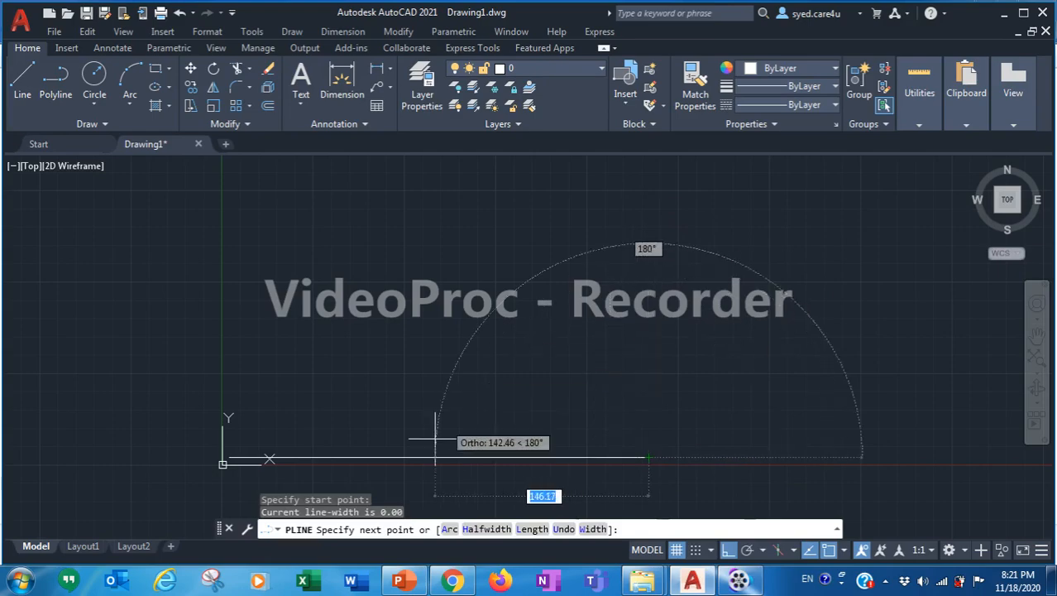
{"action": "left_click", "coordinate": [404, 583]}
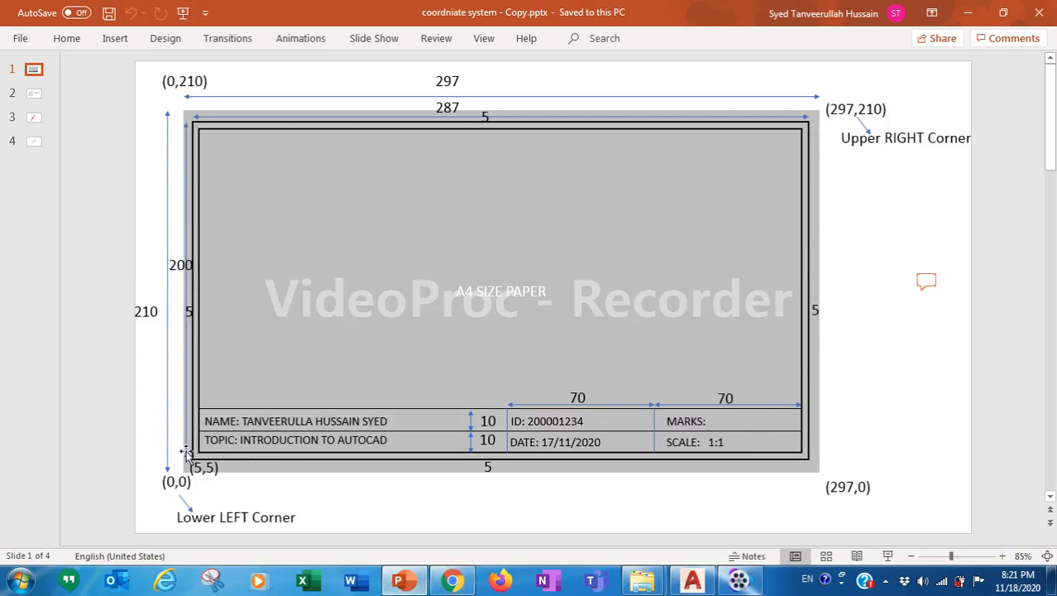
{"action": "left_click", "coordinate": [414, 586]}
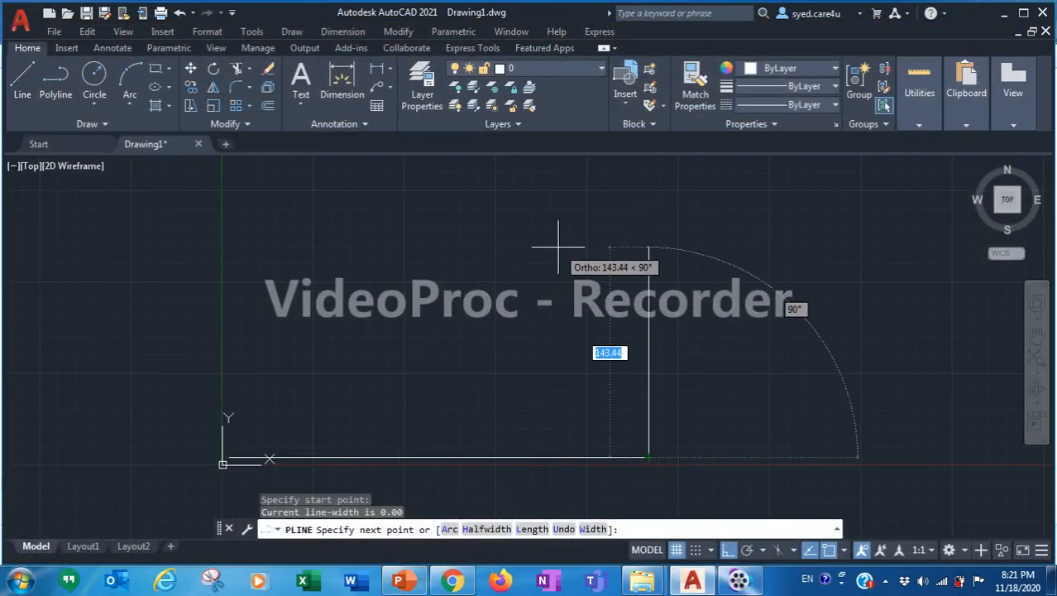
{"action": "type", "text": "200"}
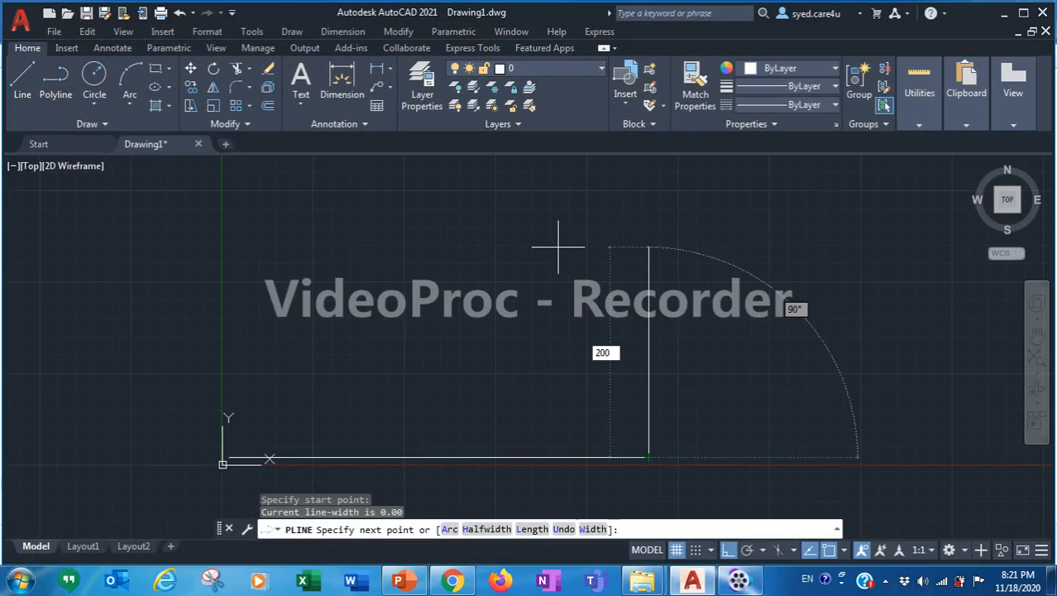
{"action": "key", "text": "Return"}
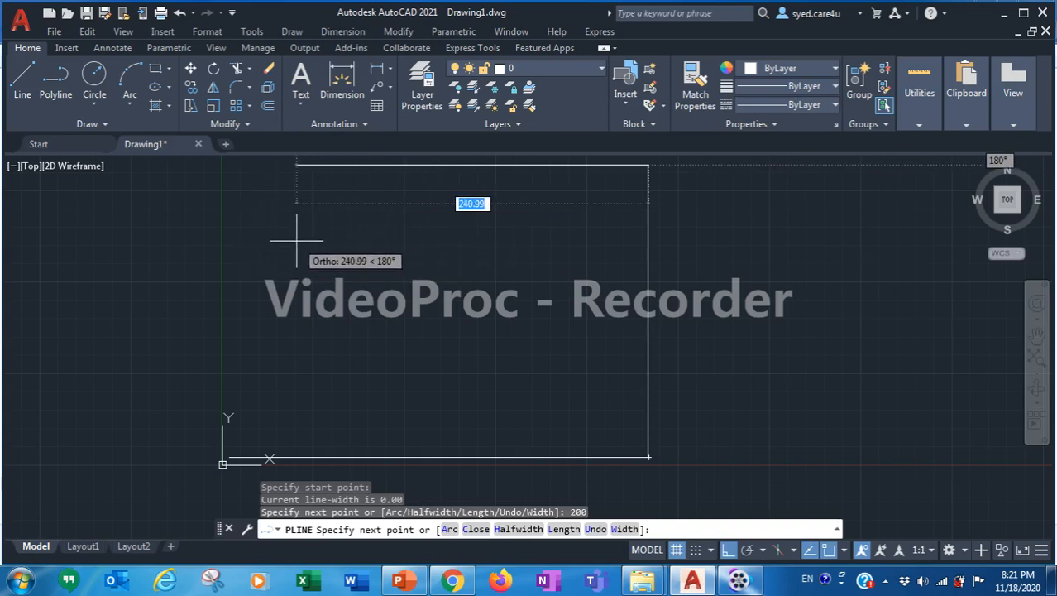
Step: Continue the polyline 287 to the left and 200 down to the bottom line's left end, and end the command
{"action": "type", "text": "287"}
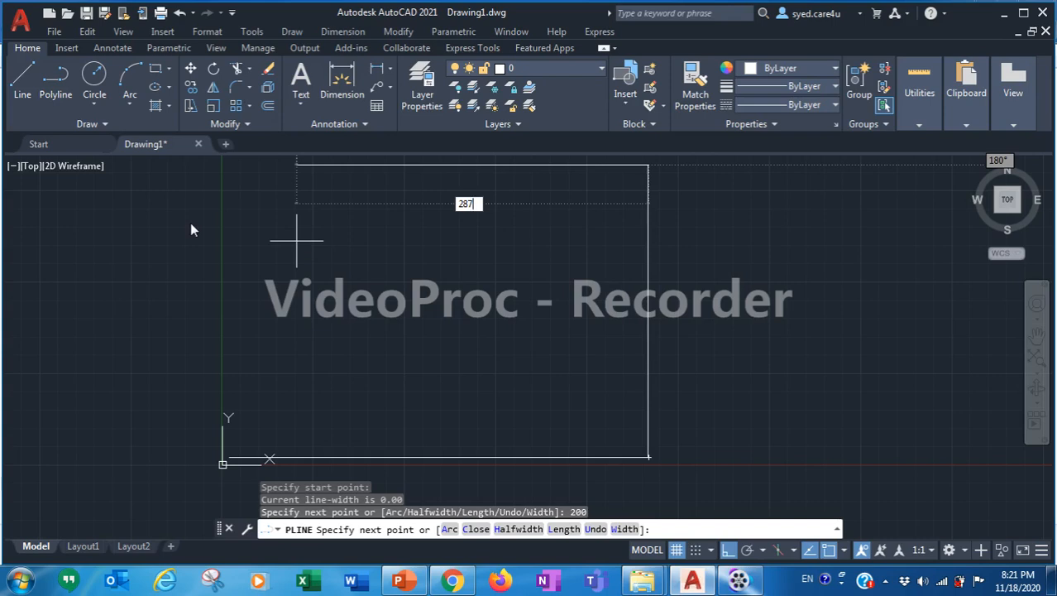
{"action": "key", "text": "Return"}
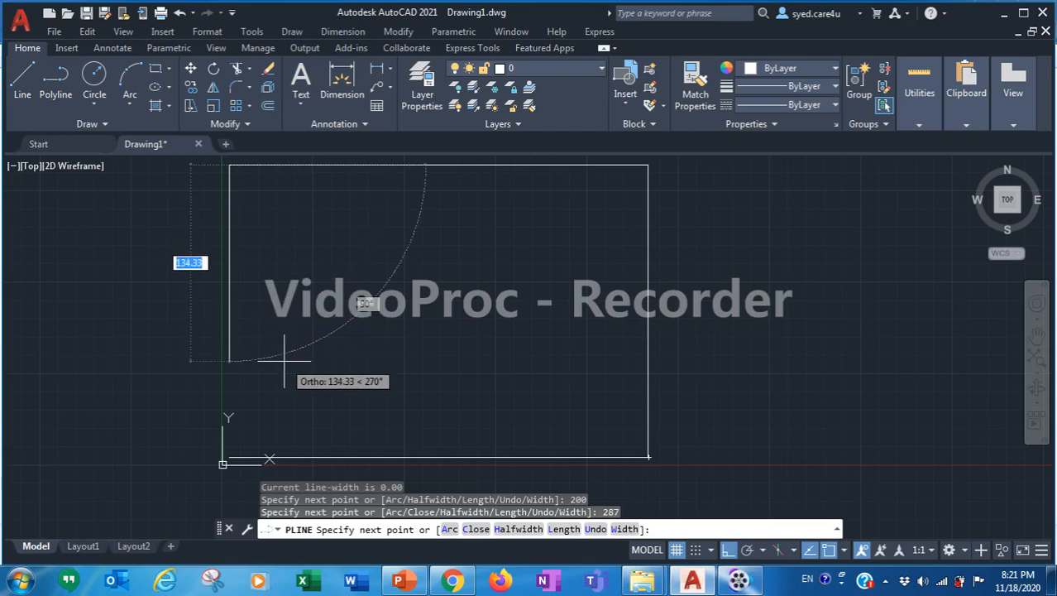
{"action": "type", "text": "2"}
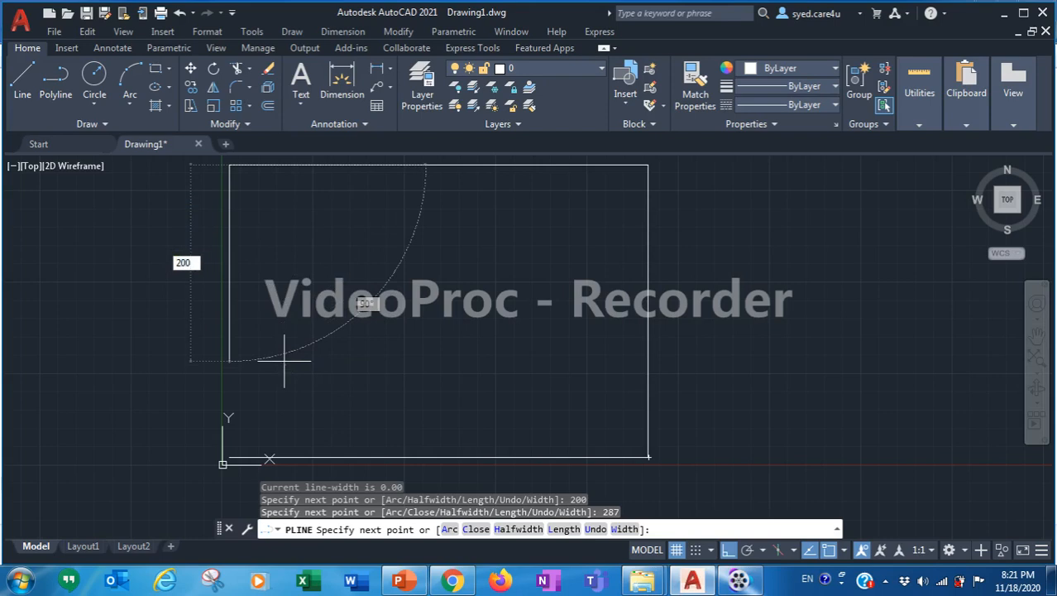
{"action": "type", "text": "00"}
{"action": "key", "text": "Return"}
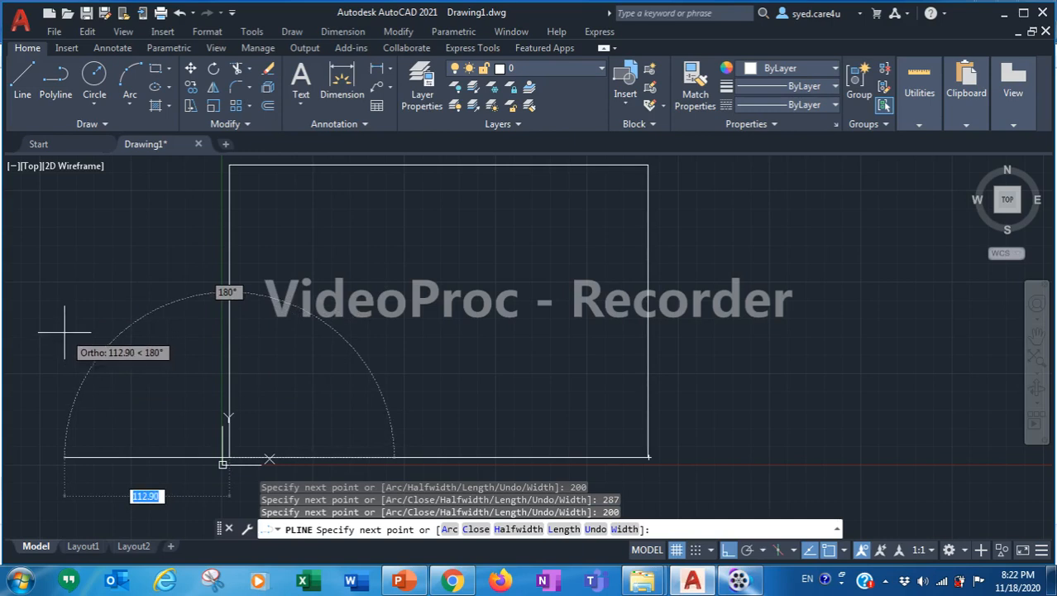
{"action": "key", "text": "Escape"}
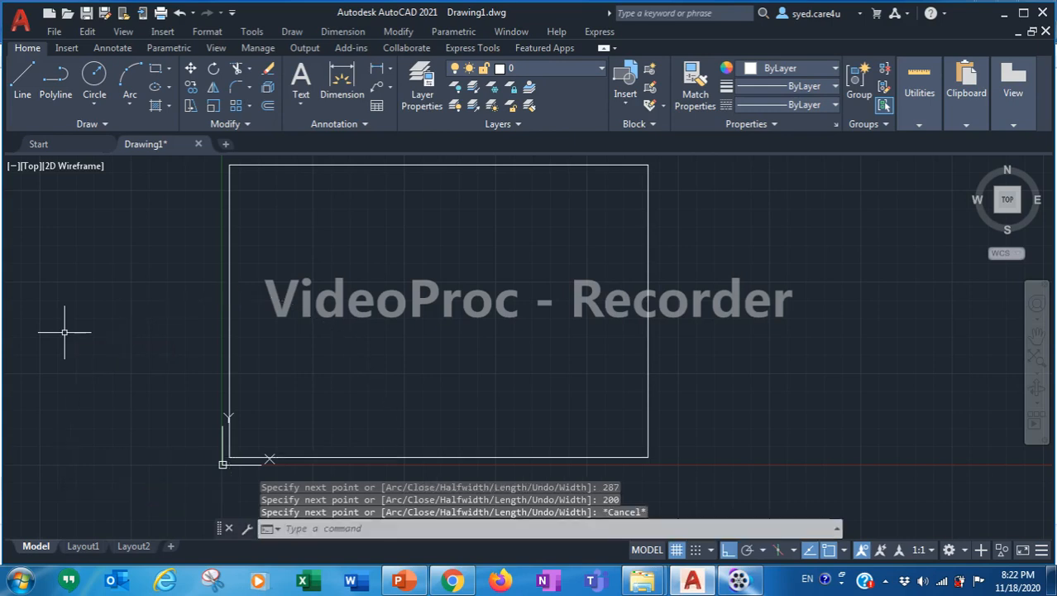
{"action": "key", "text": "Escape"}
{"action": "key", "text": "Escape"}
{"action": "key", "text": "Escape"}
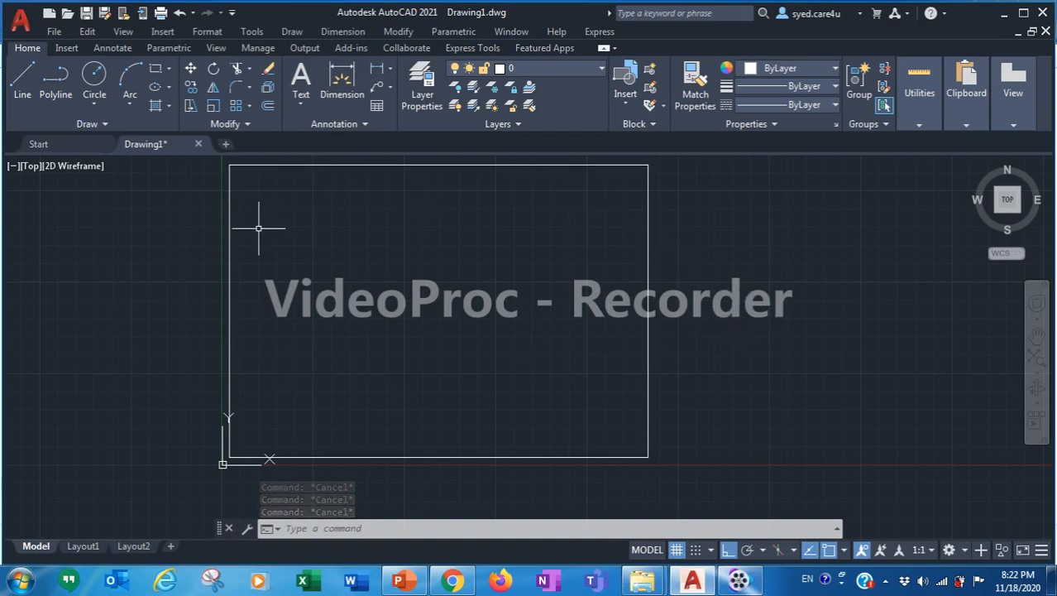
Step: Select the bottom line and the three-sided polyline one after the other to examine which border sides form one object, clearing each selection
{"action": "mouse_move", "coordinate": [722, 299]}
{"action": "middle_mouse_down"}
{"action": "mouse_move", "coordinate": [722, 333]}
{"action": "mouse_move", "coordinate": [745, 299]}
{"action": "mouse_move", "coordinate": [737, 306]}
{"action": "middle_mouse_up"}
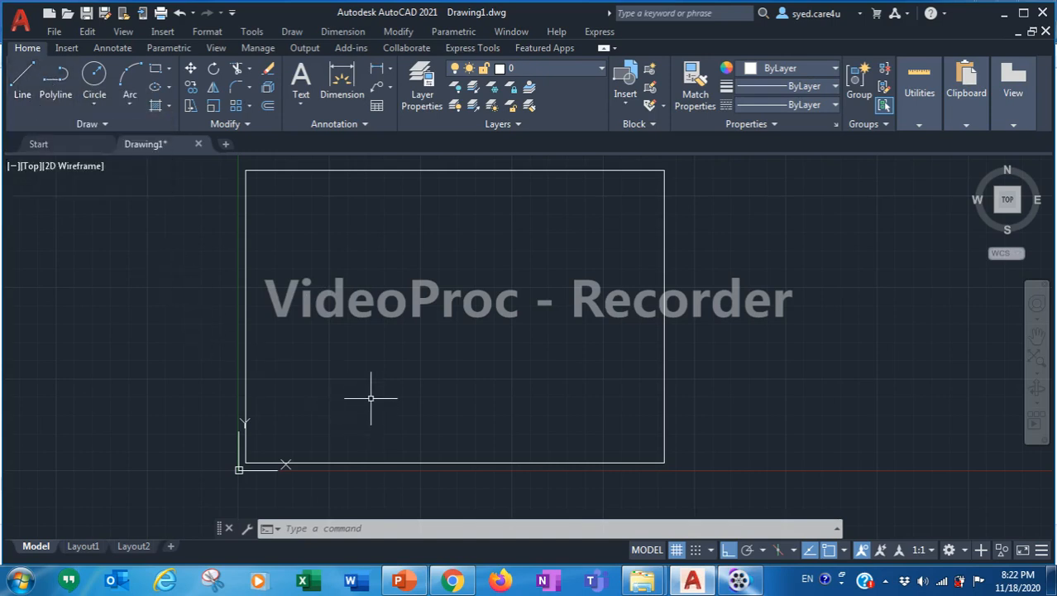
{"action": "left_click", "coordinate": [421, 463]}
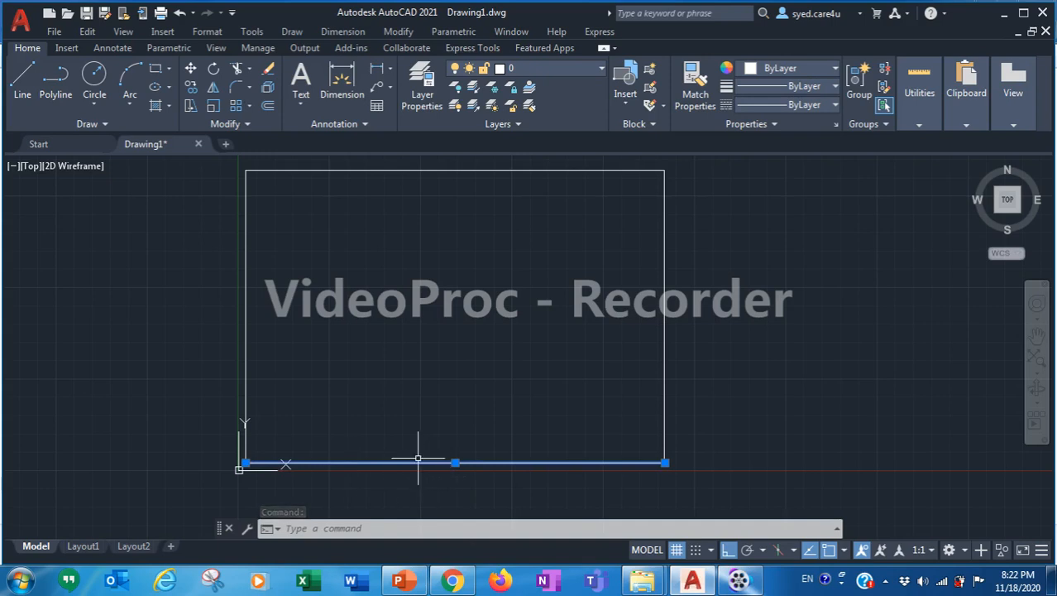
{"action": "key", "text": "Escape"}
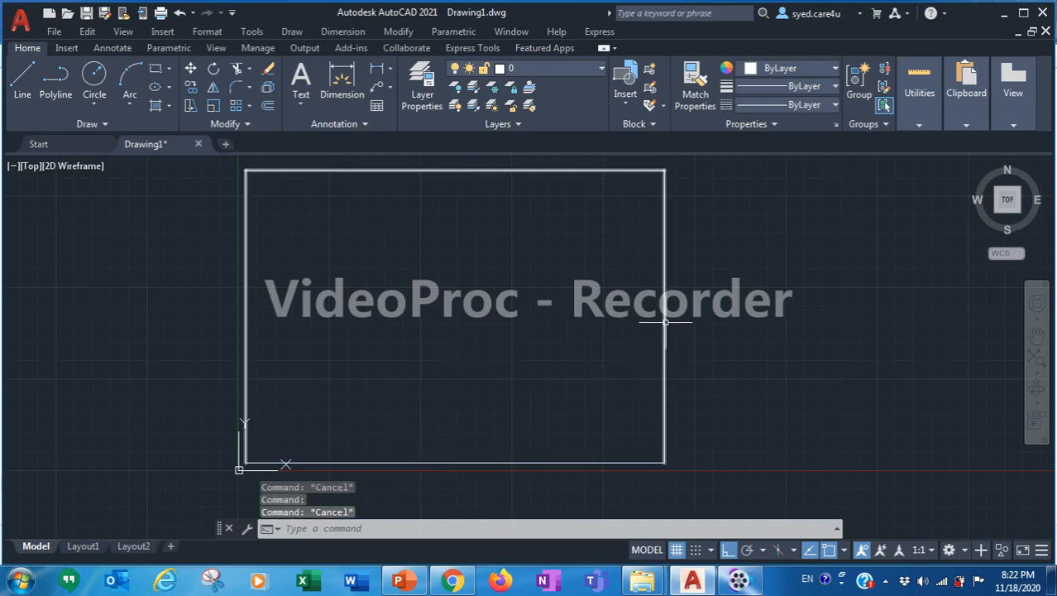
{"action": "left_click", "coordinate": [667, 256]}
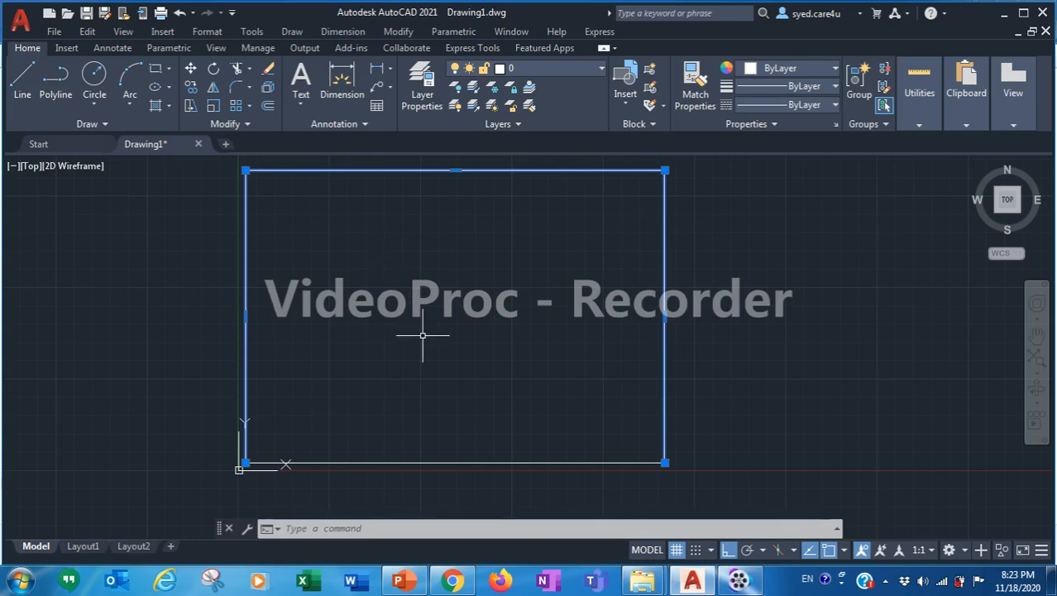
{"action": "key", "text": "Escape"}
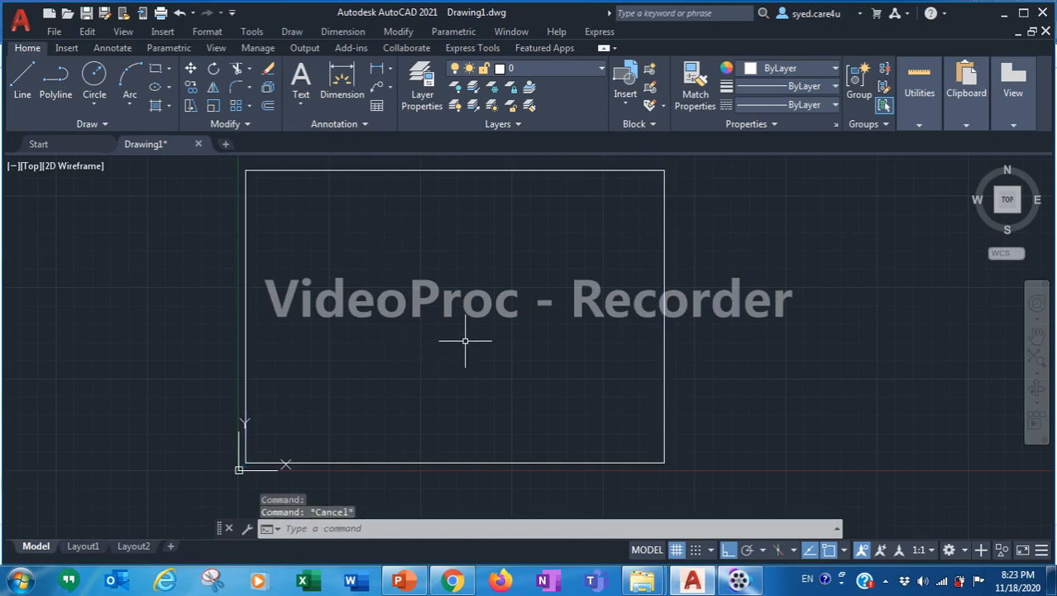
{"action": "mouse_move", "coordinate": [464, 340]}
{"action": "middle_mouse_down"}
{"action": "mouse_move", "coordinate": [467, 351]}
{"action": "mouse_move", "coordinate": [482, 349]}
{"action": "middle_mouse_up"}
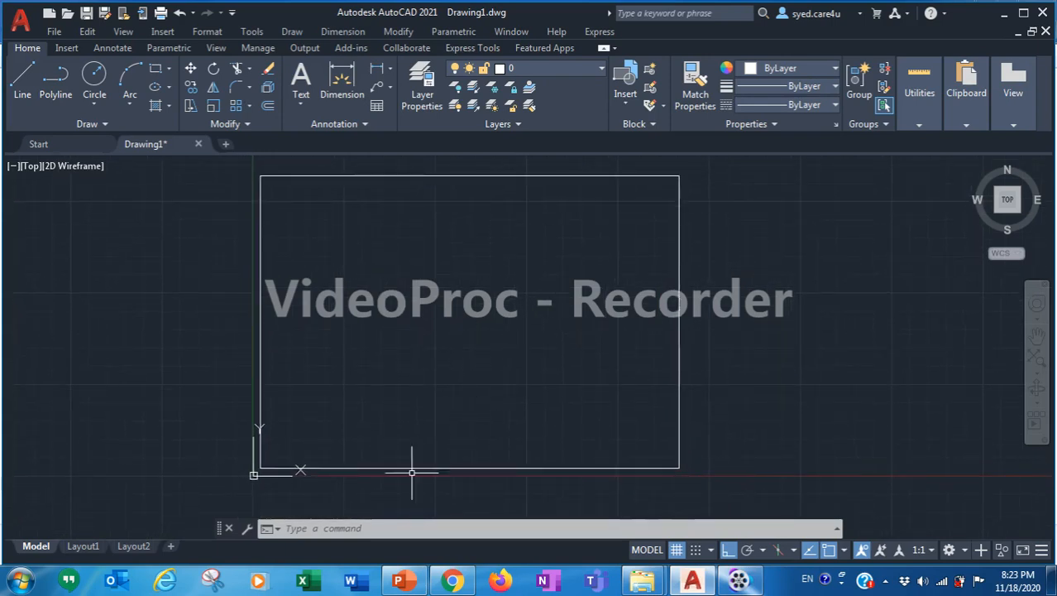
Step: Switch to PowerPoint to check the inner border's spacing on the layout slide, and return to AutoCAD
{"action": "mouse_move", "coordinate": [405, 590]}
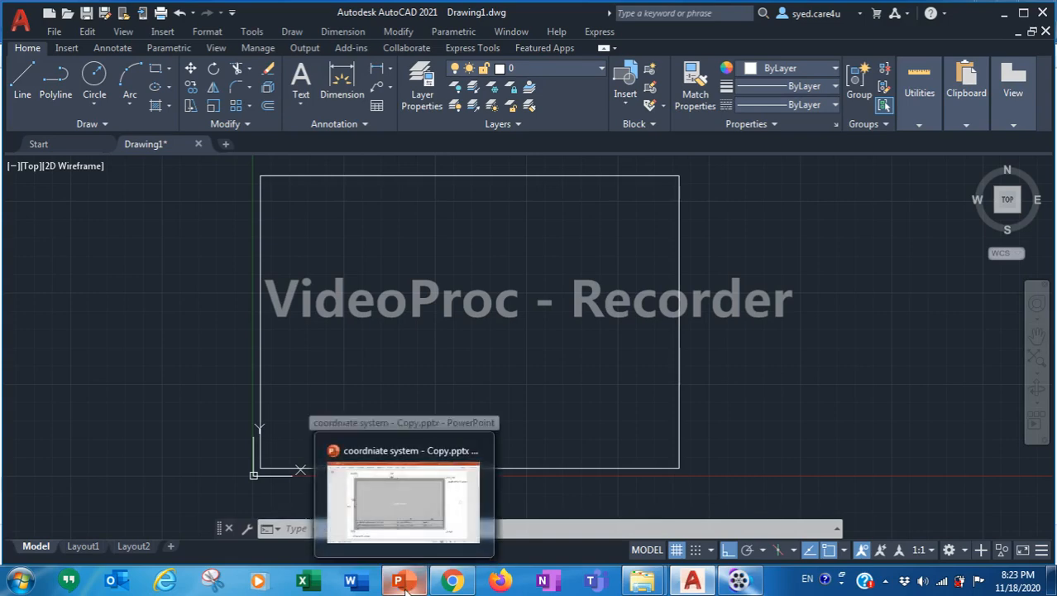
{"action": "left_click", "coordinate": [403, 488]}
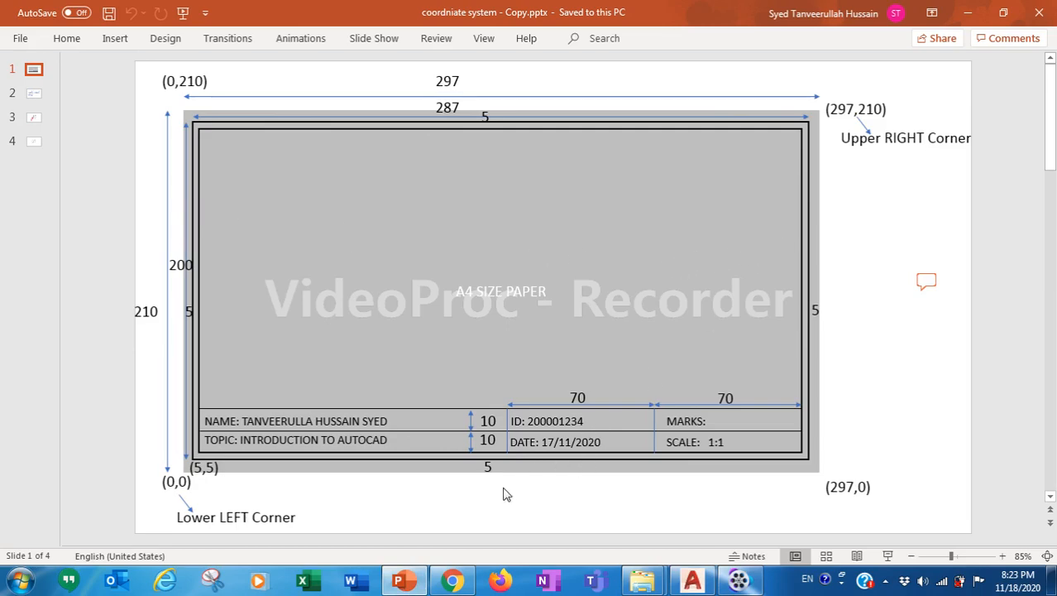
{"action": "left_click", "coordinate": [399, 579]}
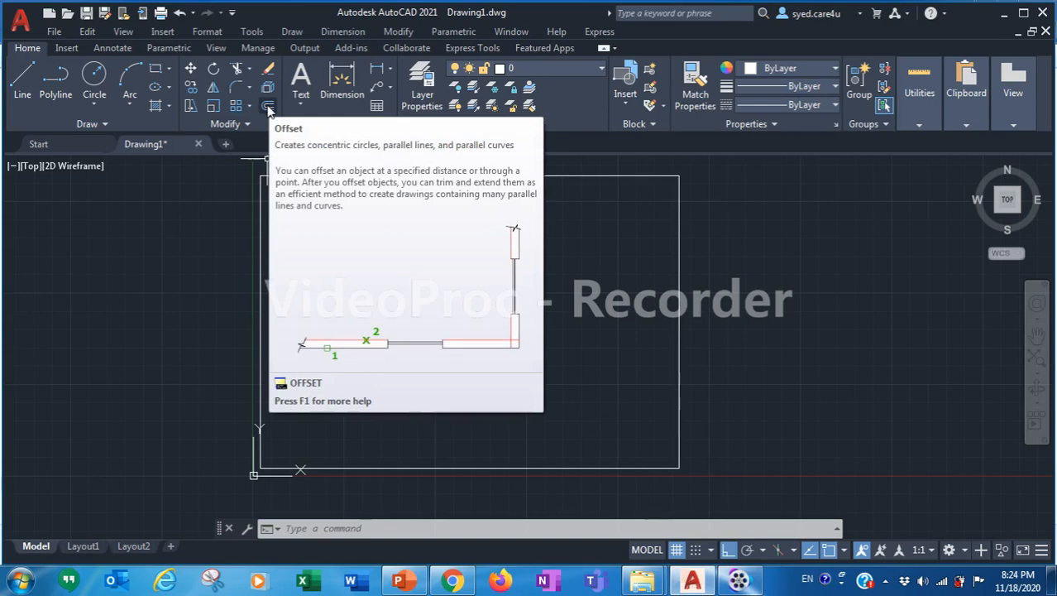
Step: Offset the bottom border line by 5 toward the inside of the frame
{"action": "left_click", "coordinate": [267, 107]}
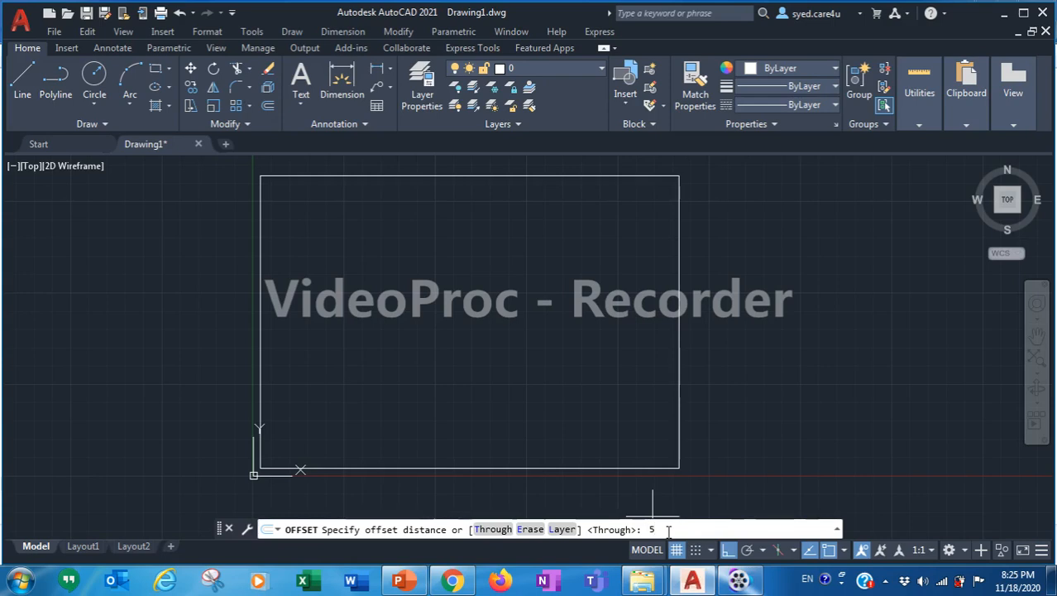
{"action": "key", "text": "Return"}
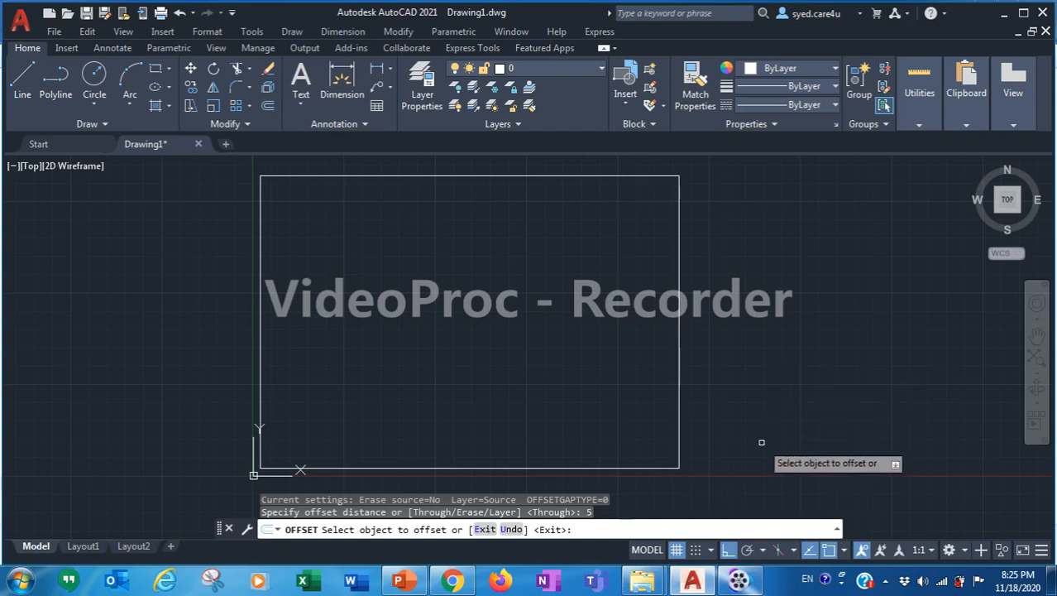
{"action": "left_click", "coordinate": [605, 468]}
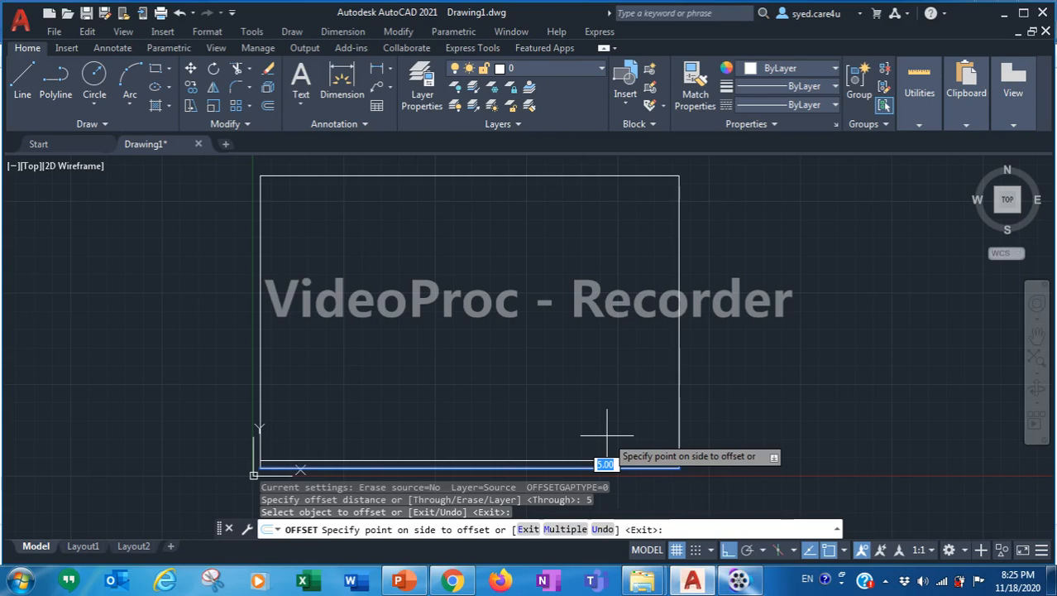
{"action": "left_click", "coordinate": [607, 434]}
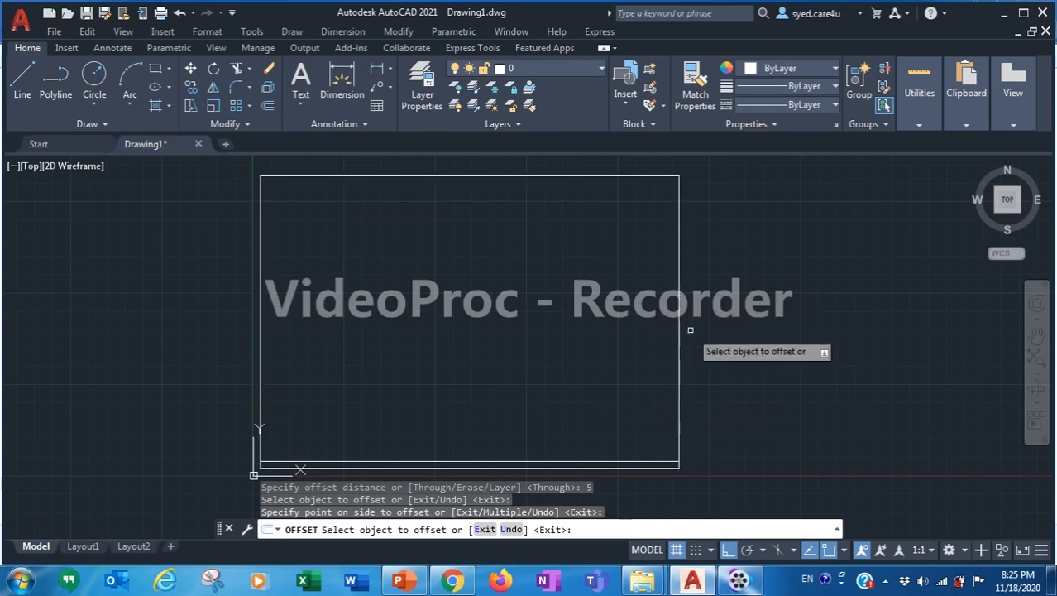
Step: Offset the three-sided border polyline inward by the same distance of 5 and end the Offset command
{"action": "left_click", "coordinate": [679, 287]}
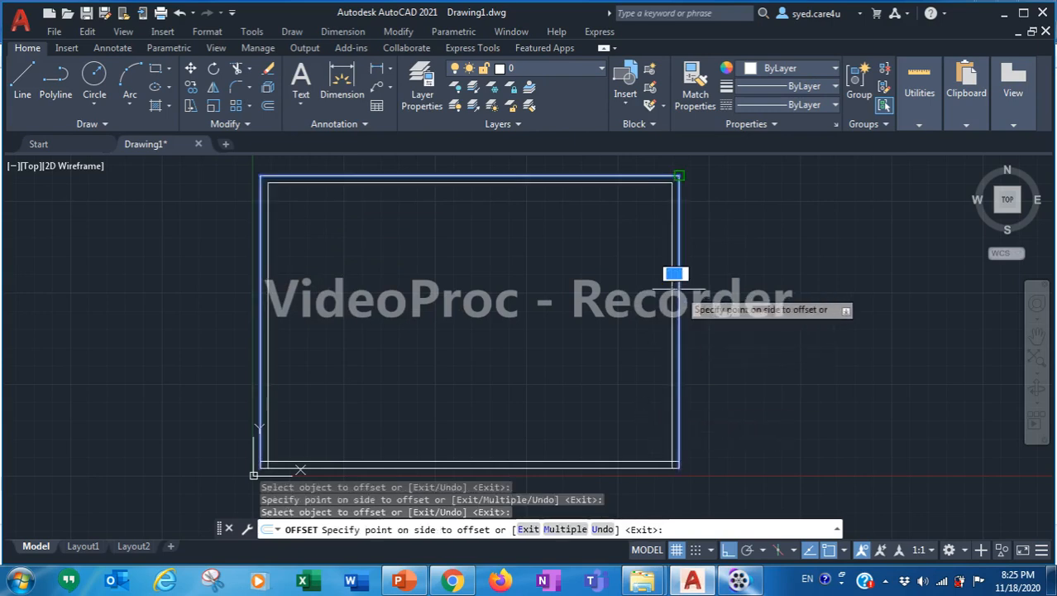
{"action": "left_click", "coordinate": [661, 293]}
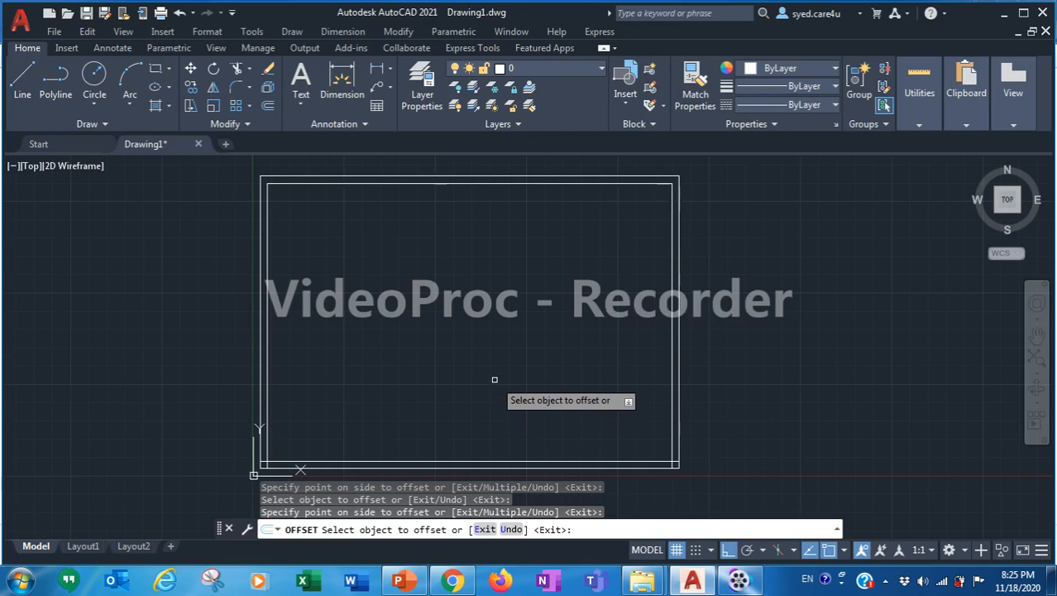
{"action": "key", "text": "Escape"}
{"action": "key", "text": "Escape"}
{"action": "key", "text": "Escape"}
{"action": "key", "text": "Escape"}
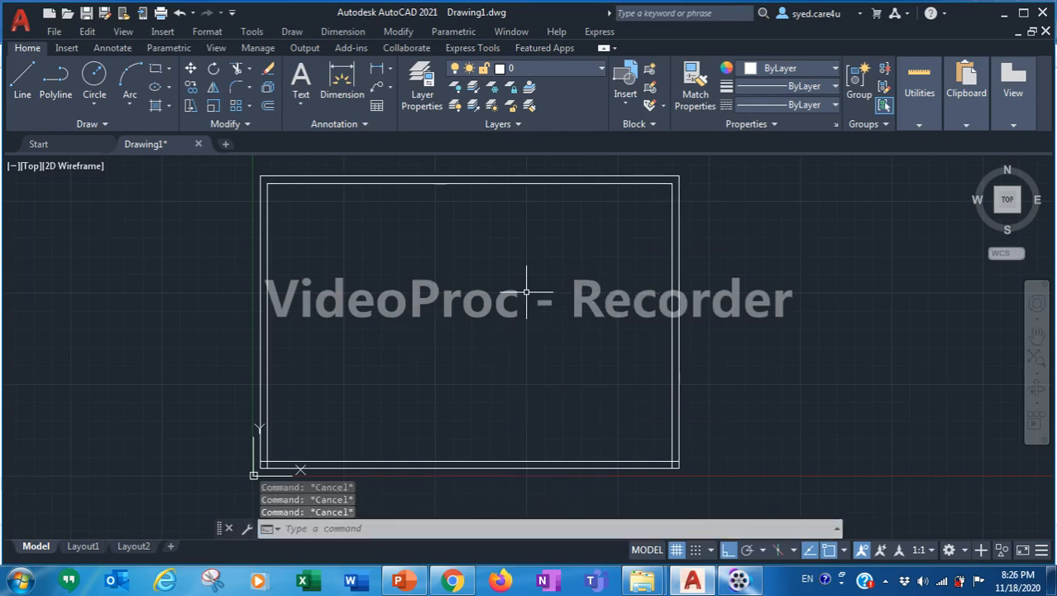
Step: Examine the overlapping lines at the border's lower-right corner, compare them with the layout slide in PowerPoint, and return to AutoCAD
{"action": "mouse_move", "coordinate": [538, 303]}
{"action": "middle_mouse_down"}
{"action": "mouse_move", "coordinate": [573, 311]}
{"action": "mouse_move", "coordinate": [550, 283]}
{"action": "middle_mouse_up"}
{"action": "scroll", "coordinate": [622, 383], "scroll_direction": "up", "scroll_amount": 2}
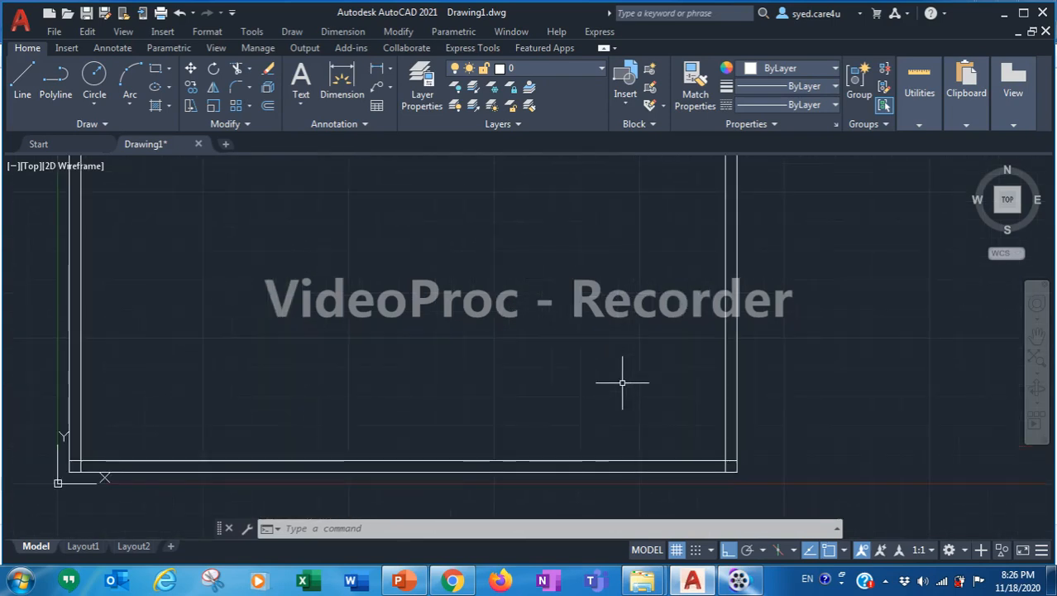
{"action": "middle_click_drag", "start_coordinate": [565, 370], "coordinate": [533, 283]}
{"action": "scroll", "coordinate": [583, 324], "scroll_direction": "up", "scroll_amount": 2}
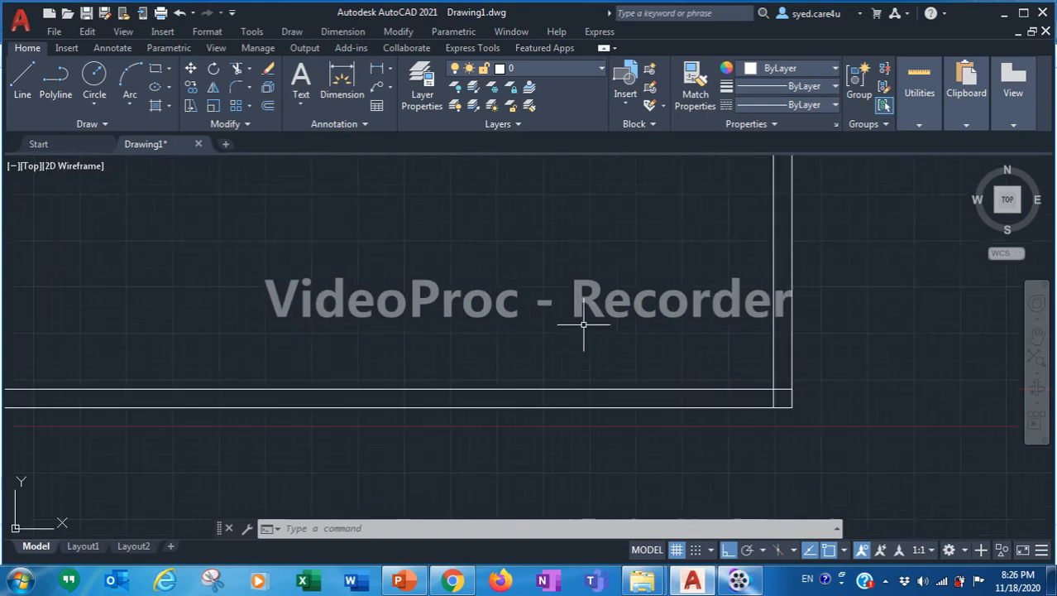
{"action": "middle_click_drag", "start_coordinate": [609, 330], "coordinate": [479, 295]}
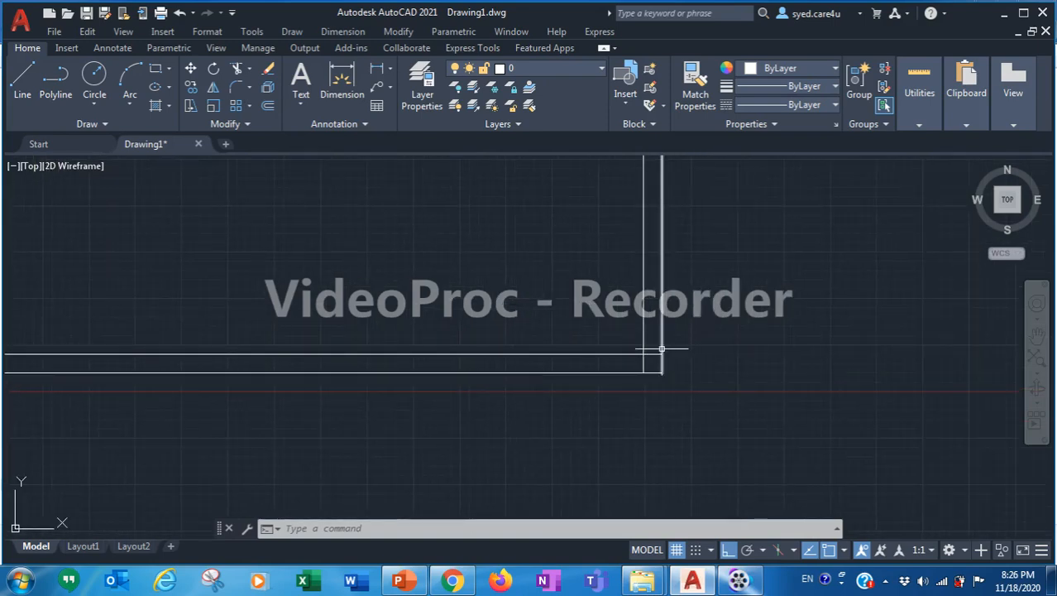
{"action": "scroll", "coordinate": [537, 323], "scroll_direction": "up", "scroll_amount": 2}
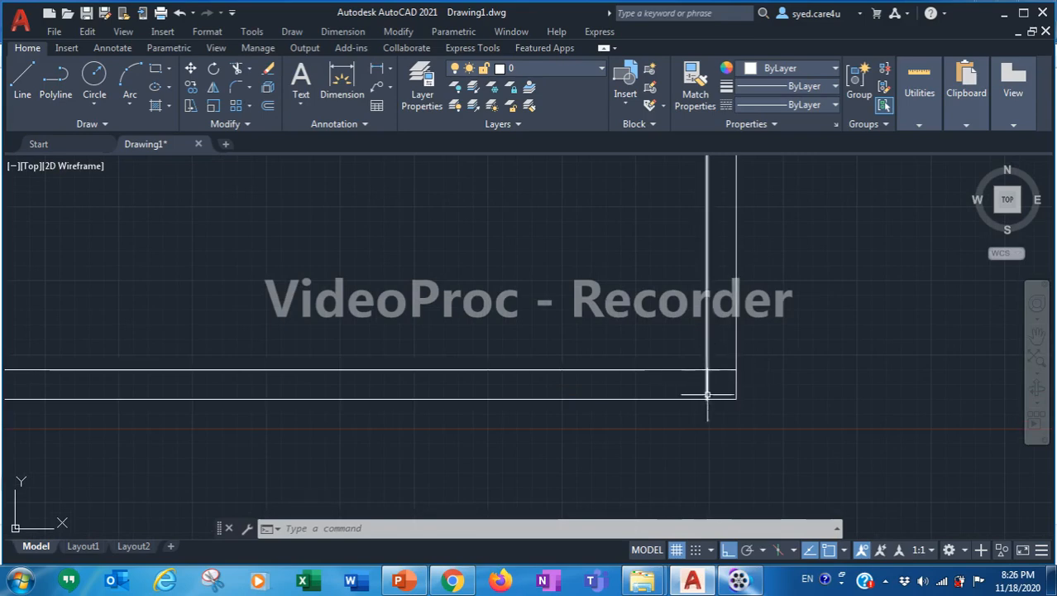
{"action": "left_click", "coordinate": [398, 580]}
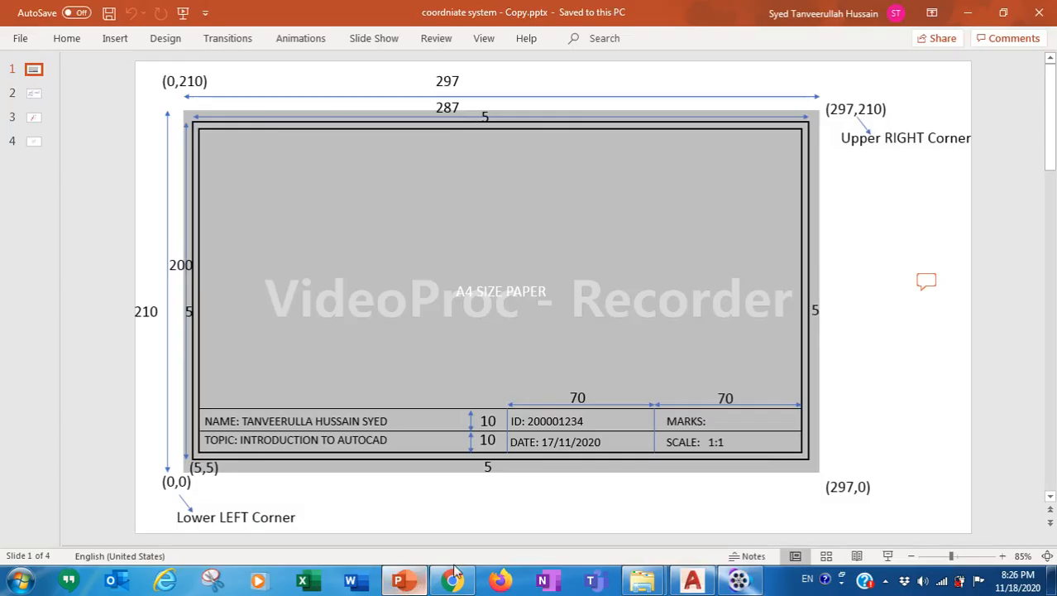
{"action": "left_click", "coordinate": [398, 580]}
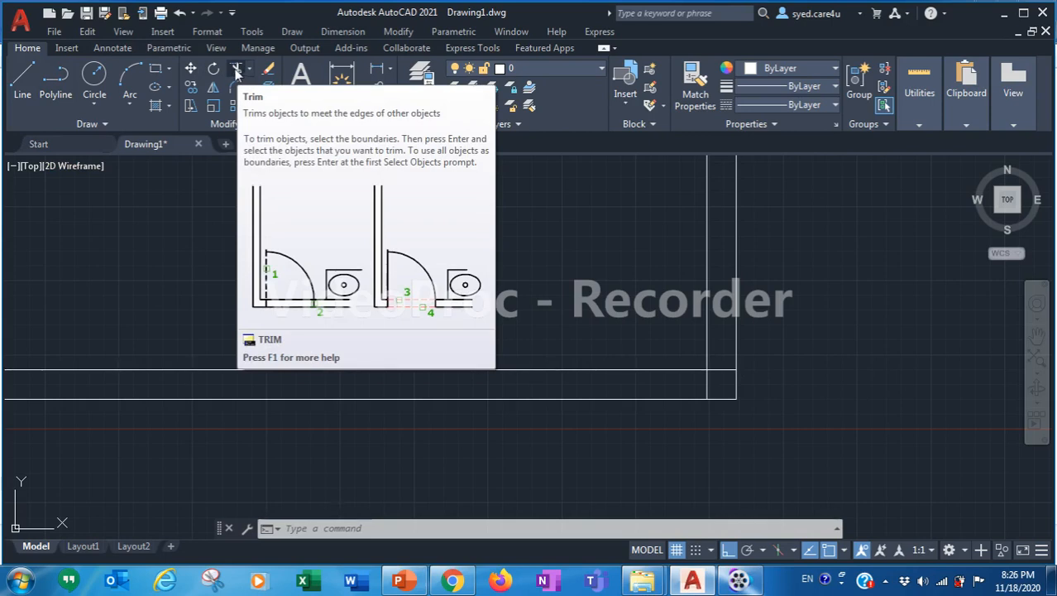
Step: Trim the two inner border line ends that extend past each other at the lower-right corner
{"action": "left_click", "coordinate": [236, 71]}
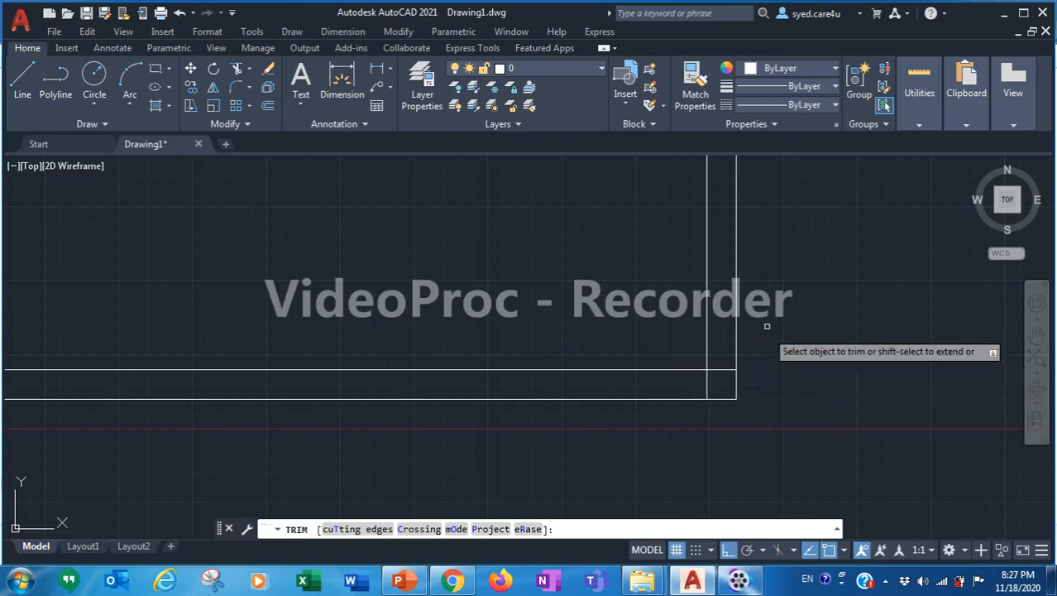
{"action": "left_click", "coordinate": [722, 370]}
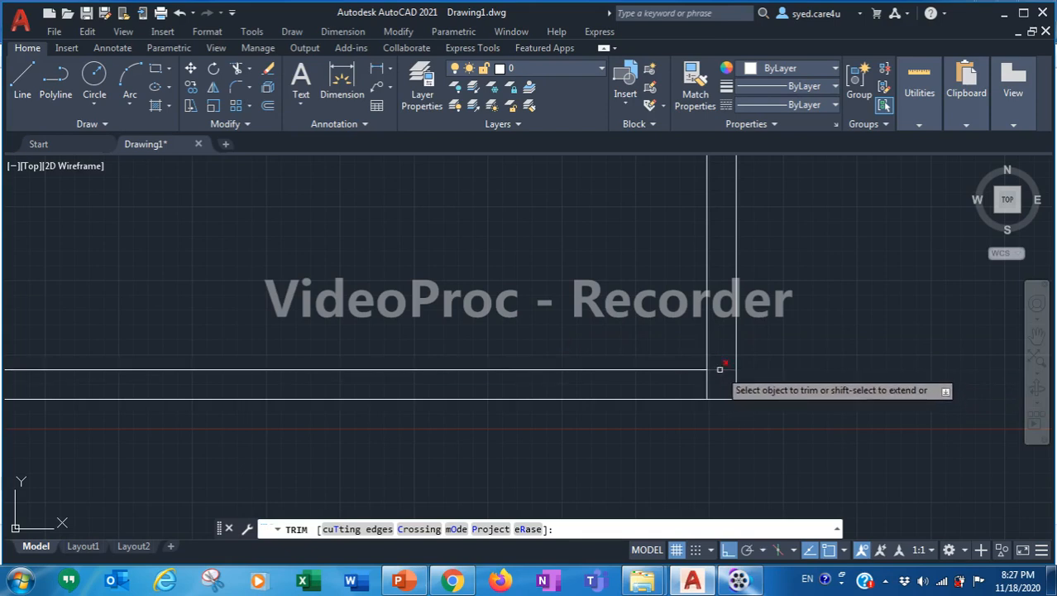
{"action": "left_click", "coordinate": [719, 369]}
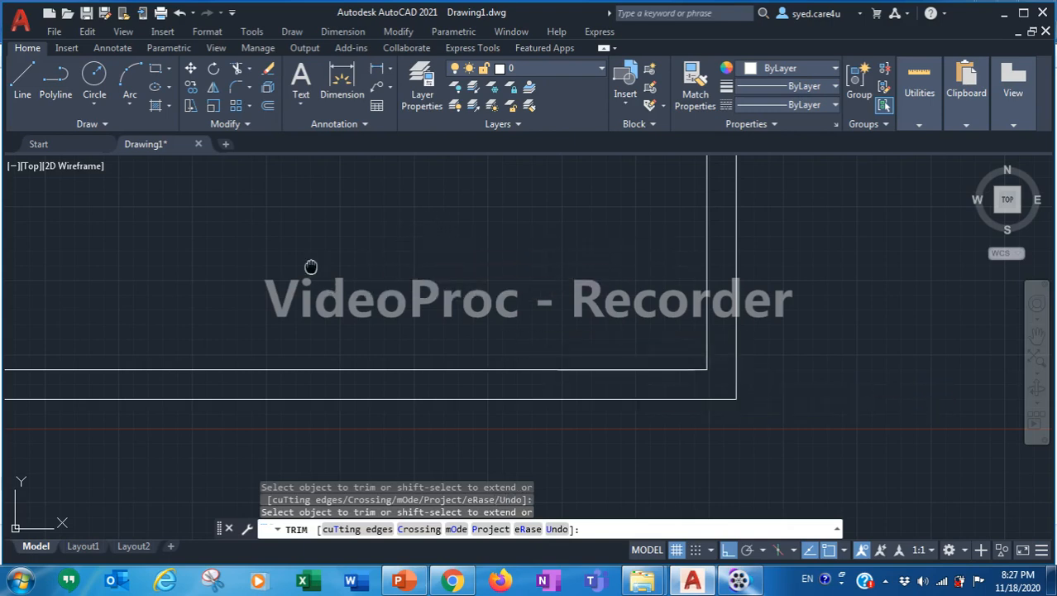
Step: Trim the overlapping inner border line ends at the lower-left corner and end the Trim command
{"action": "mouse_move", "coordinate": [309, 269]}
{"action": "middle_mouse_down"}
{"action": "mouse_move", "coordinate": [718, 257]}
{"action": "mouse_move", "coordinate": [715, 273]}
{"action": "middle_mouse_up"}
{"action": "scroll", "coordinate": [597, 281], "scroll_direction": "down", "scroll_amount": 5}
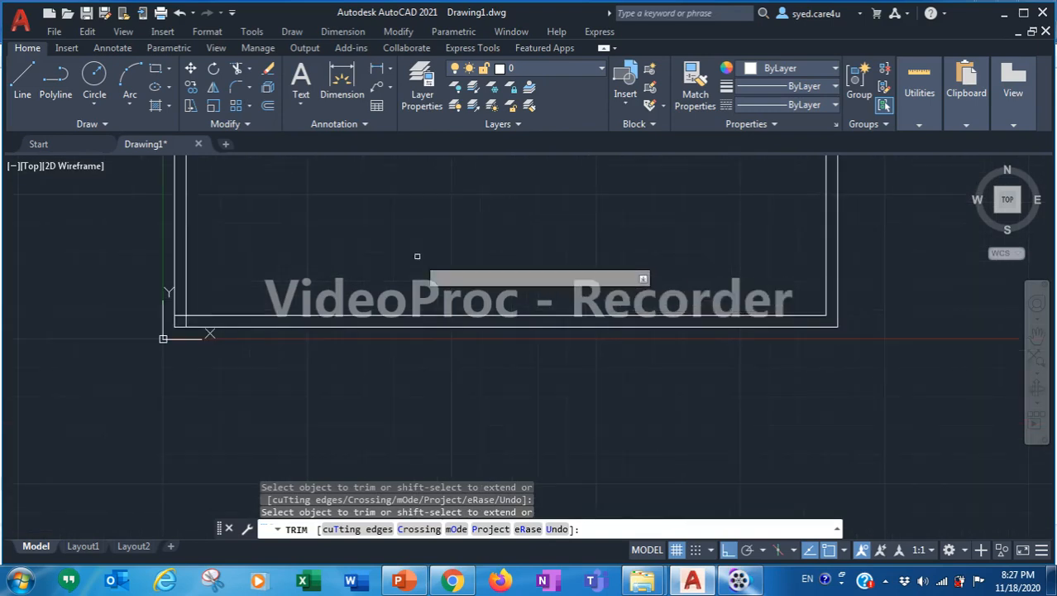
{"action": "middle_click_drag", "start_coordinate": [414, 256], "coordinate": [667, 316]}
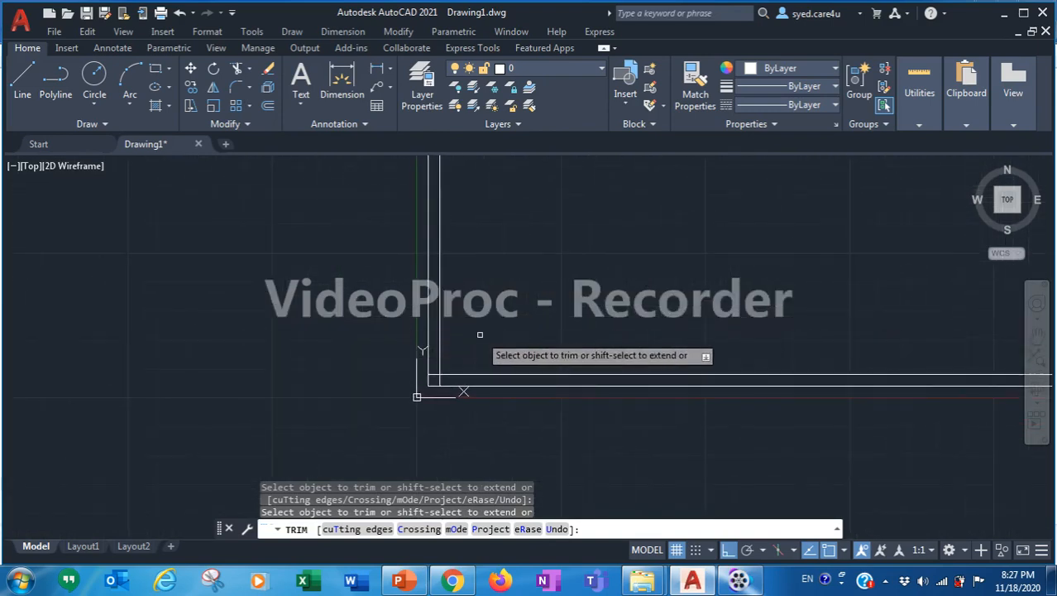
{"action": "scroll", "coordinate": [480, 334], "scroll_direction": "up", "scroll_amount": 4}
{"action": "scroll", "coordinate": [471, 364], "scroll_direction": "up", "scroll_amount": 3}
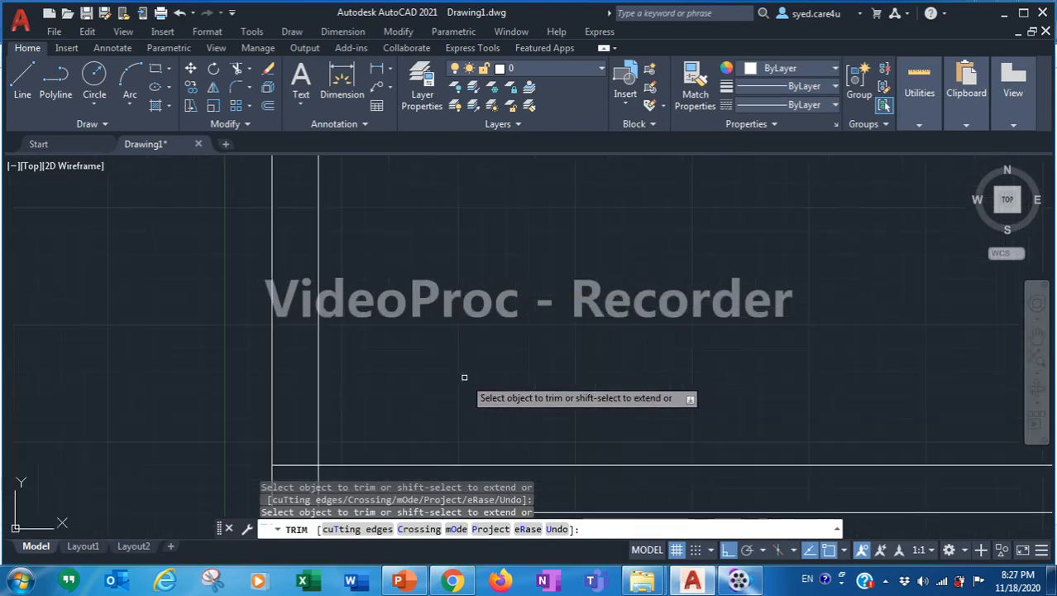
{"action": "middle_click_drag", "start_coordinate": [484, 347], "coordinate": [486, 198]}
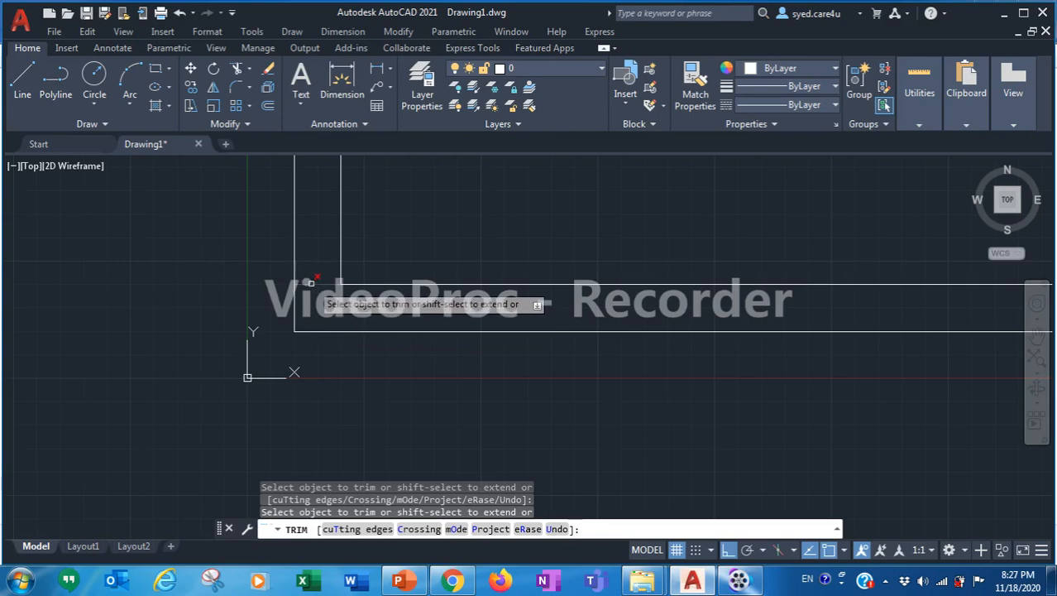
{"action": "scroll", "coordinate": [462, 275], "scroll_direction": "down", "scroll_amount": 4}
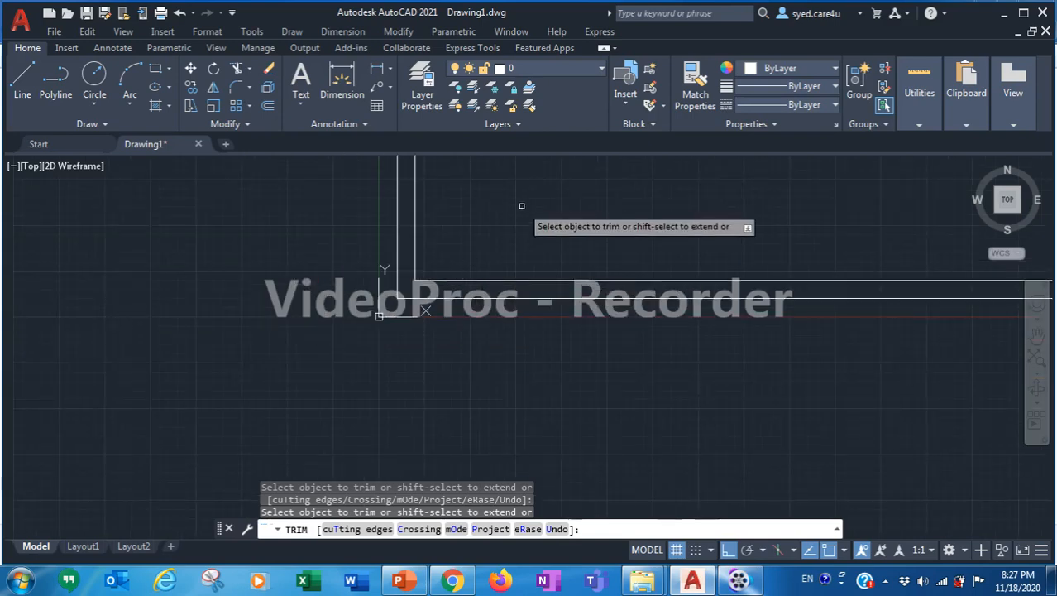
{"action": "middle_click_drag", "start_coordinate": [522, 204], "coordinate": [391, 361]}
{"action": "scroll", "coordinate": [506, 265], "scroll_direction": "down", "scroll_amount": 2}
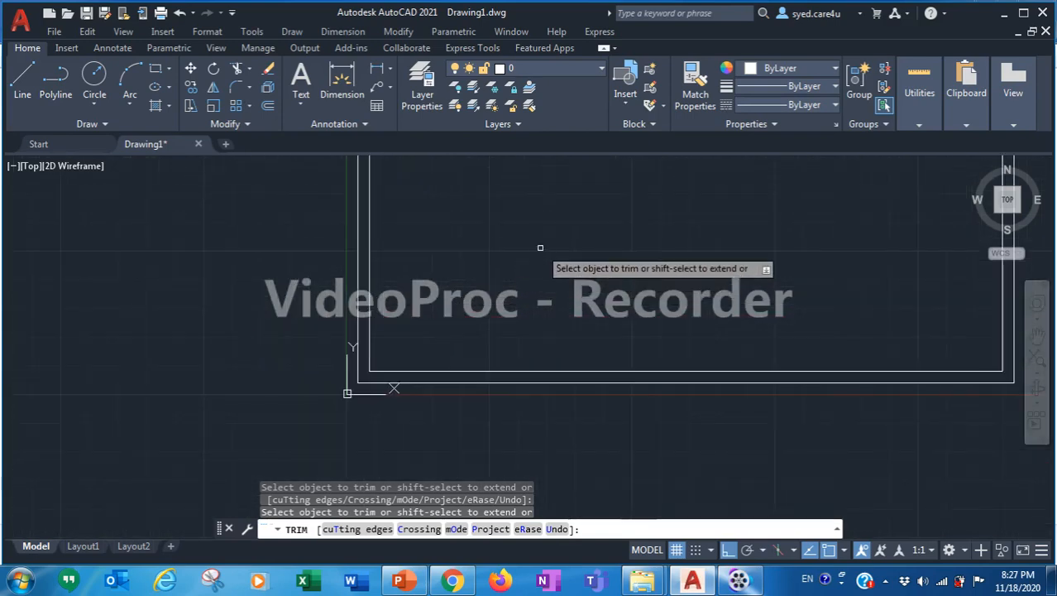
{"action": "middle_click_drag", "start_coordinate": [536, 250], "coordinate": [417, 354]}
{"action": "scroll", "coordinate": [439, 306], "scroll_direction": "down", "scroll_amount": 2}
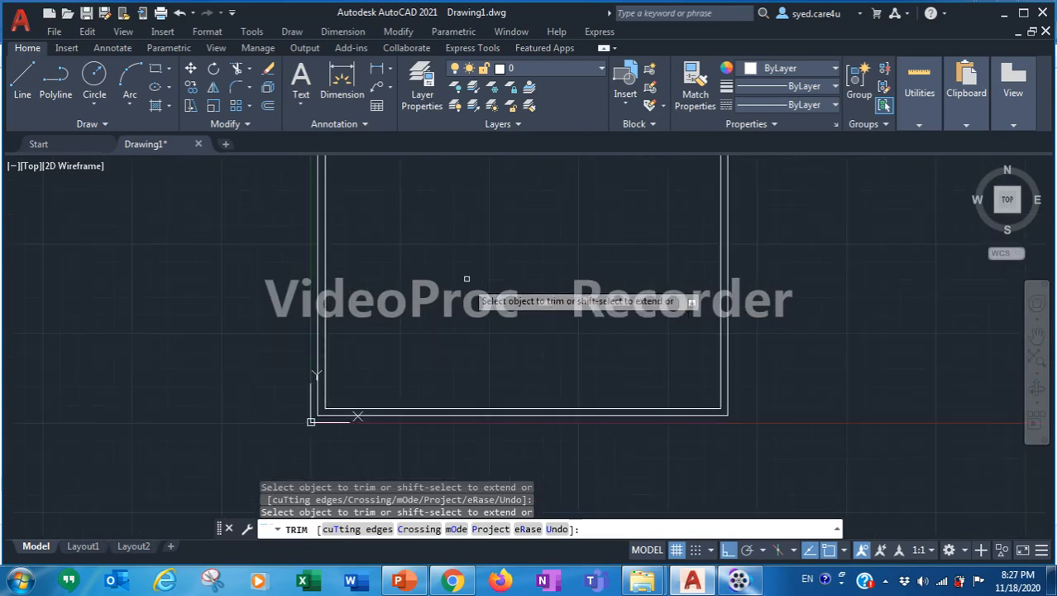
{"action": "mouse_move", "coordinate": [474, 283]}
{"action": "middle_mouse_down"}
{"action": "mouse_move", "coordinate": [466, 305]}
{"action": "mouse_move", "coordinate": [464, 286]}
{"action": "middle_mouse_up"}
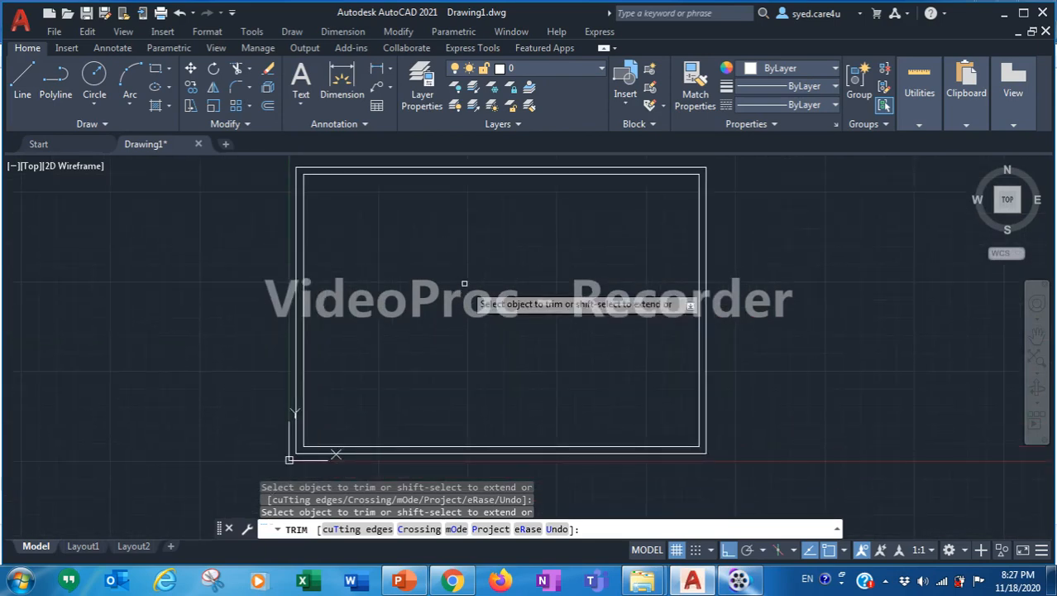
{"action": "scroll", "coordinate": [464, 286], "scroll_direction": "down", "scroll_amount": 2}
{"action": "scroll", "coordinate": [464, 286], "scroll_direction": "up", "scroll_amount": 2}
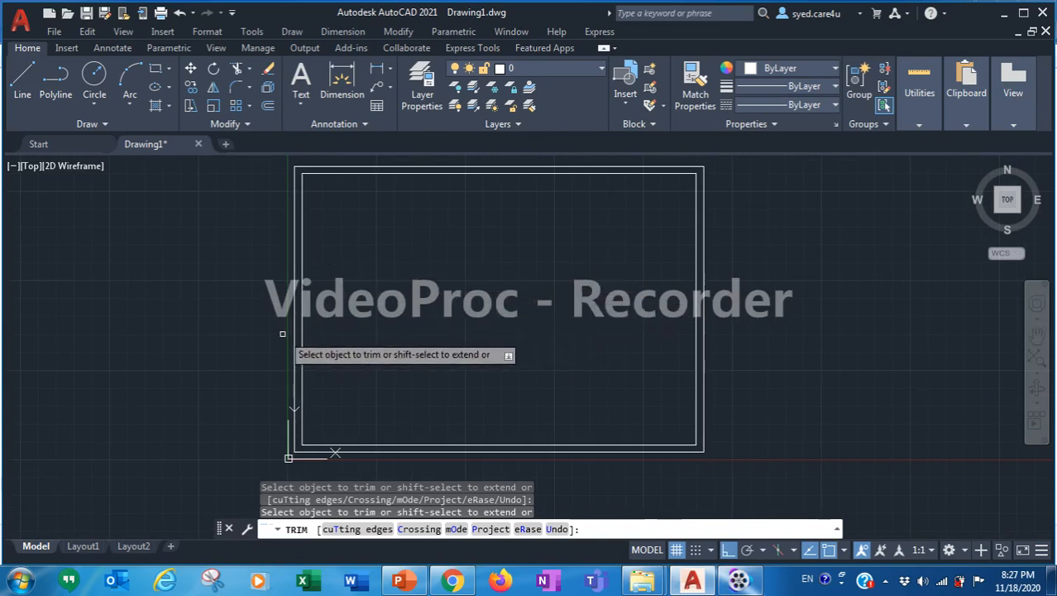
{"action": "key", "text": "Escape"}
{"action": "key", "text": "Escape"}
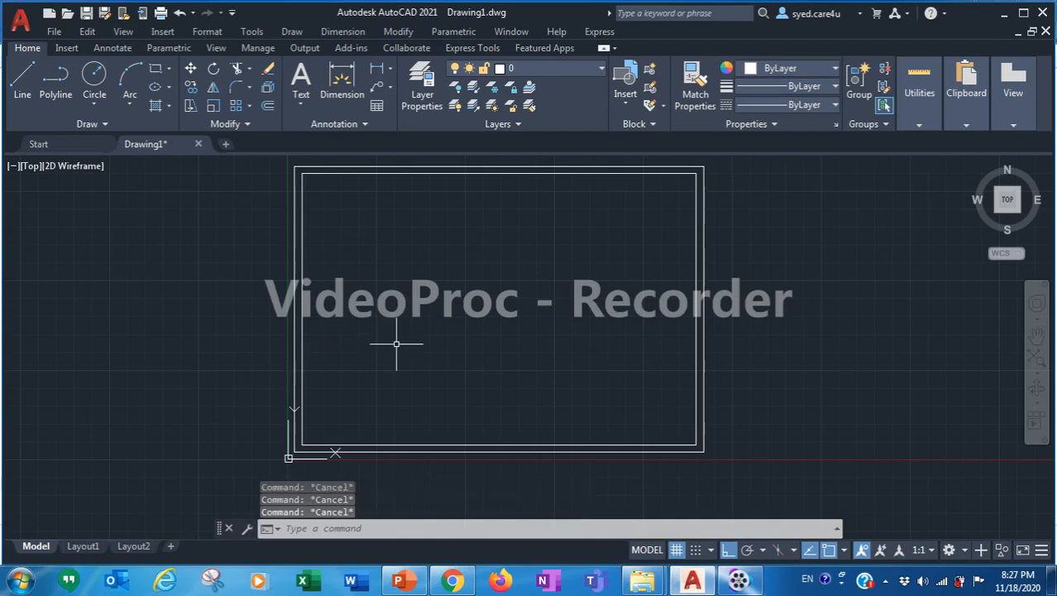
Step: Switch to PowerPoint to check the title block's row heights on the layout slide, and return to AutoCAD
{"action": "mouse_move", "coordinate": [426, 326]}
{"action": "middle_mouse_down"}
{"action": "mouse_move", "coordinate": [427, 342]}
{"action": "mouse_move", "coordinate": [437, 324]}
{"action": "mouse_move", "coordinate": [413, 313]}
{"action": "middle_mouse_up"}
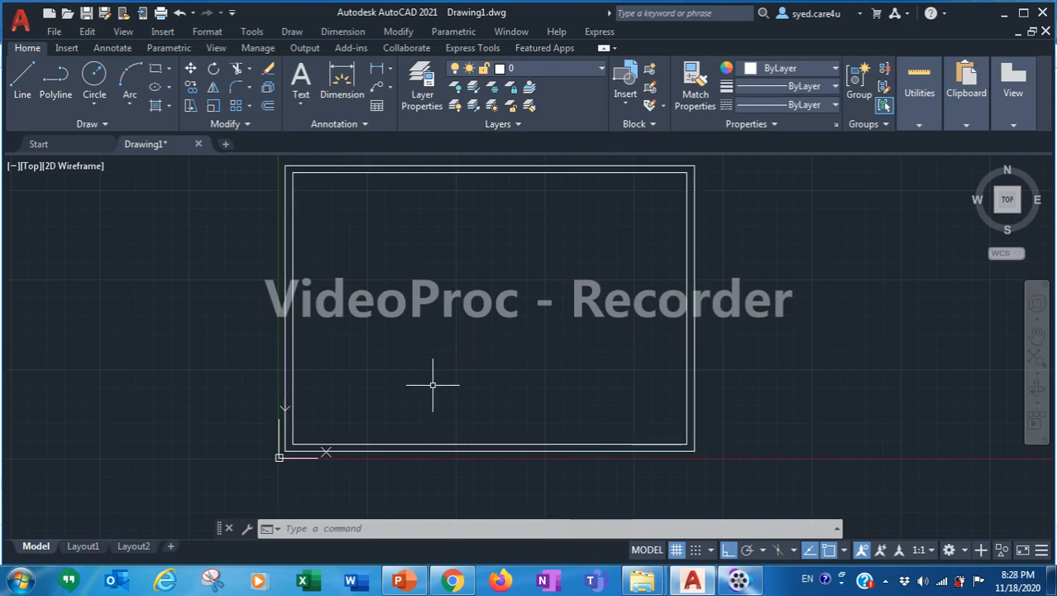
{"action": "left_click", "coordinate": [404, 579]}
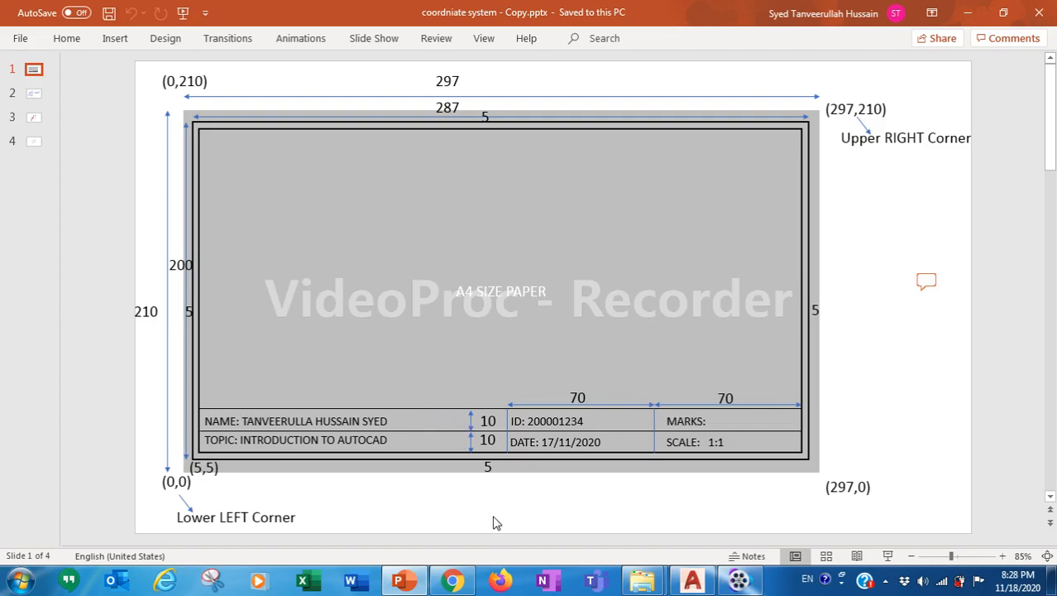
{"action": "left_click", "coordinate": [405, 583]}
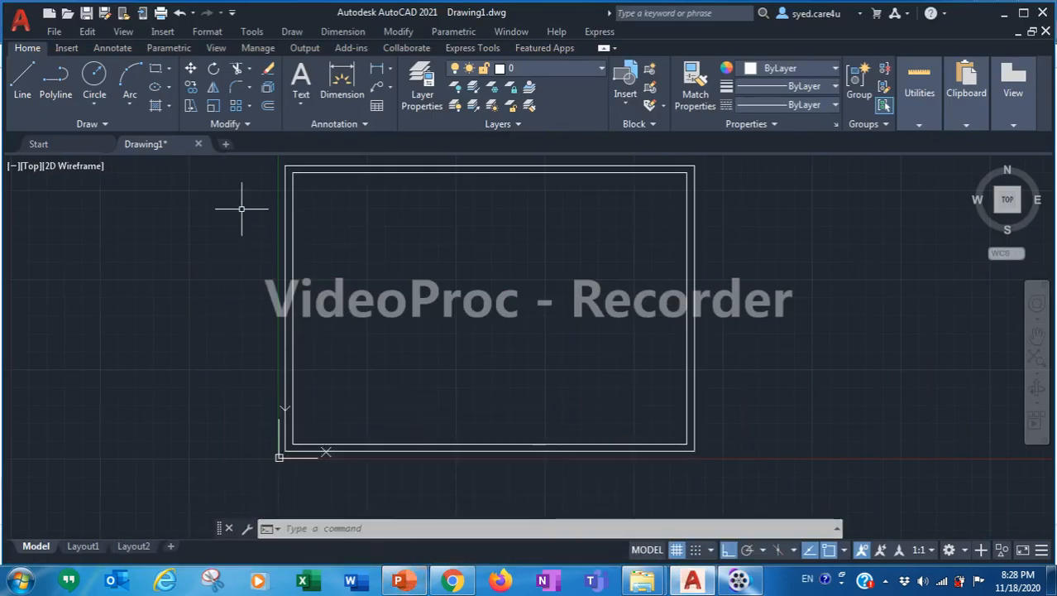
Step: Offset the inner border's bottom line upward by 10, and offset the resulting line upward by 10 again for the title block rows
{"action": "left_click", "coordinate": [267, 111]}
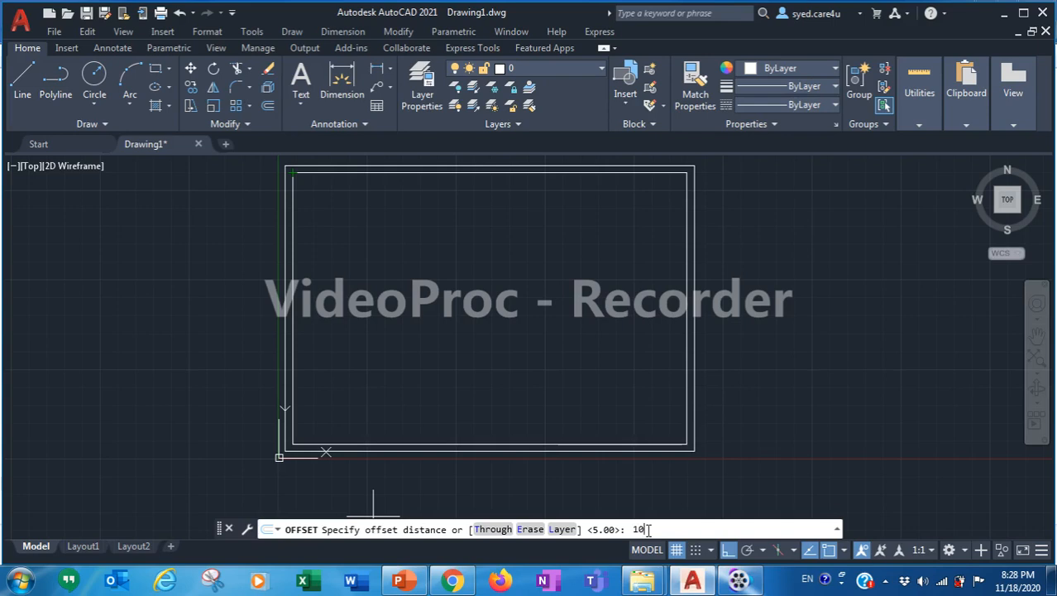
{"action": "key", "text": "Return"}
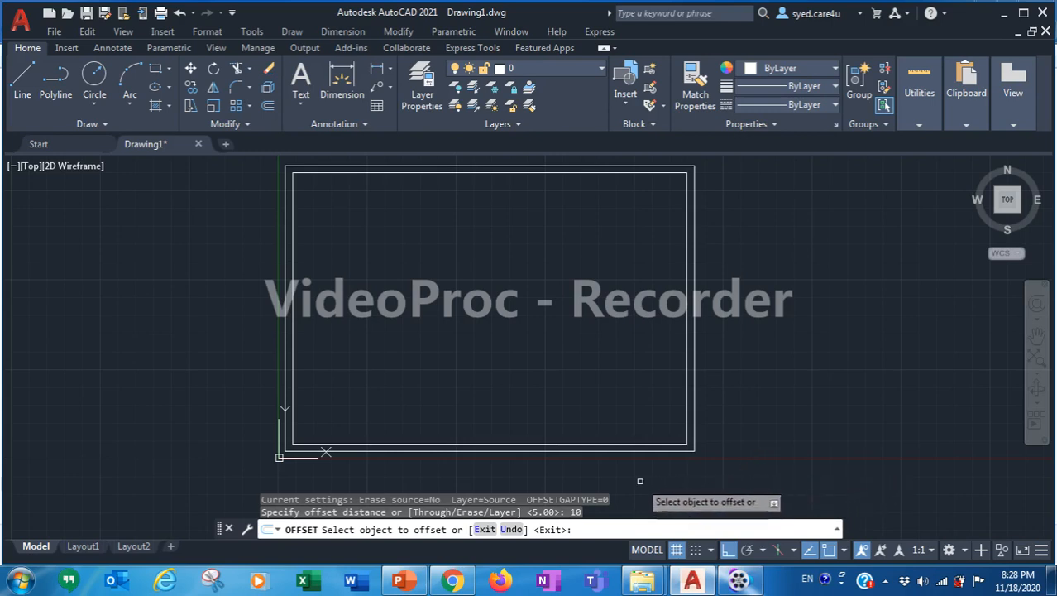
{"action": "left_click", "coordinate": [533, 442]}
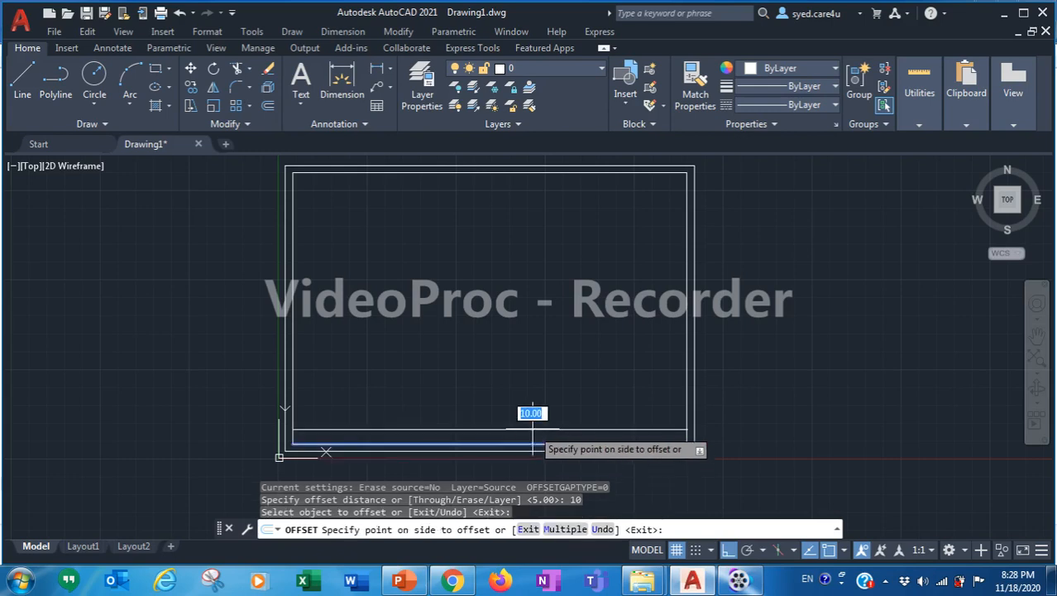
{"action": "left_click", "coordinate": [533, 429]}
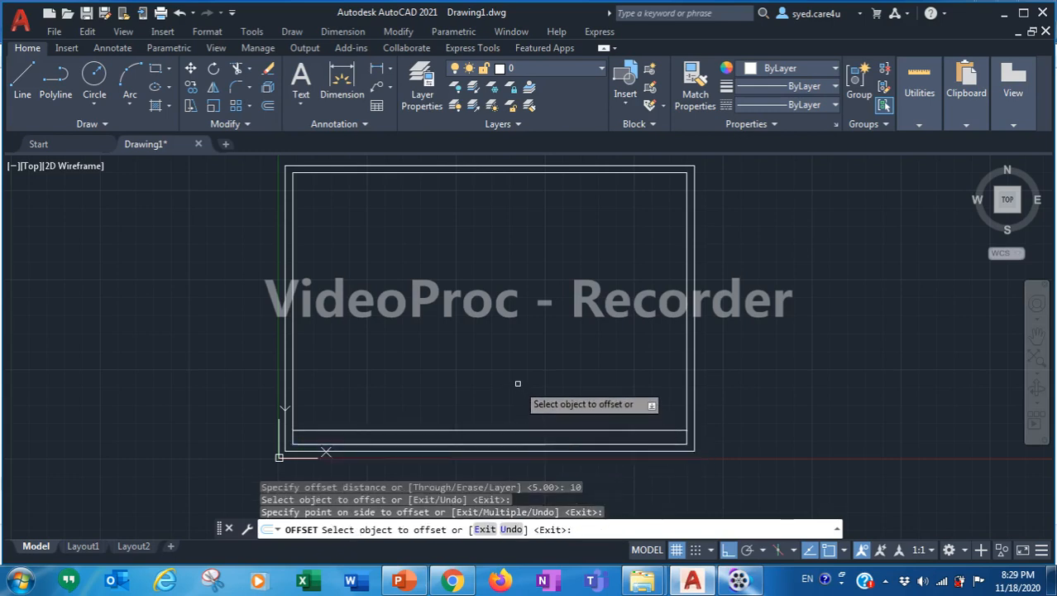
{"action": "left_click", "coordinate": [475, 429]}
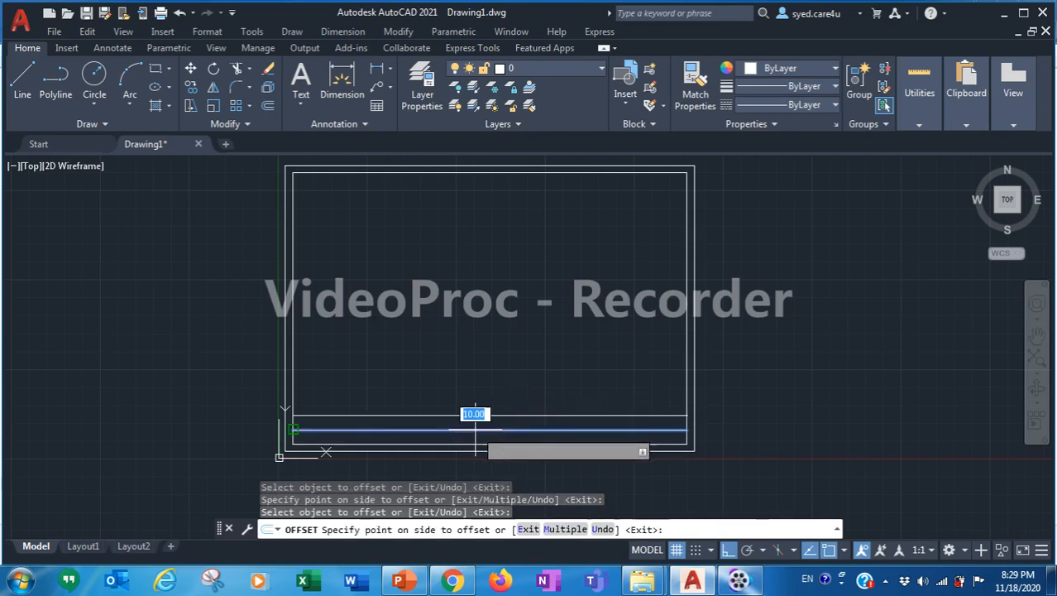
{"action": "left_click", "coordinate": [475, 404]}
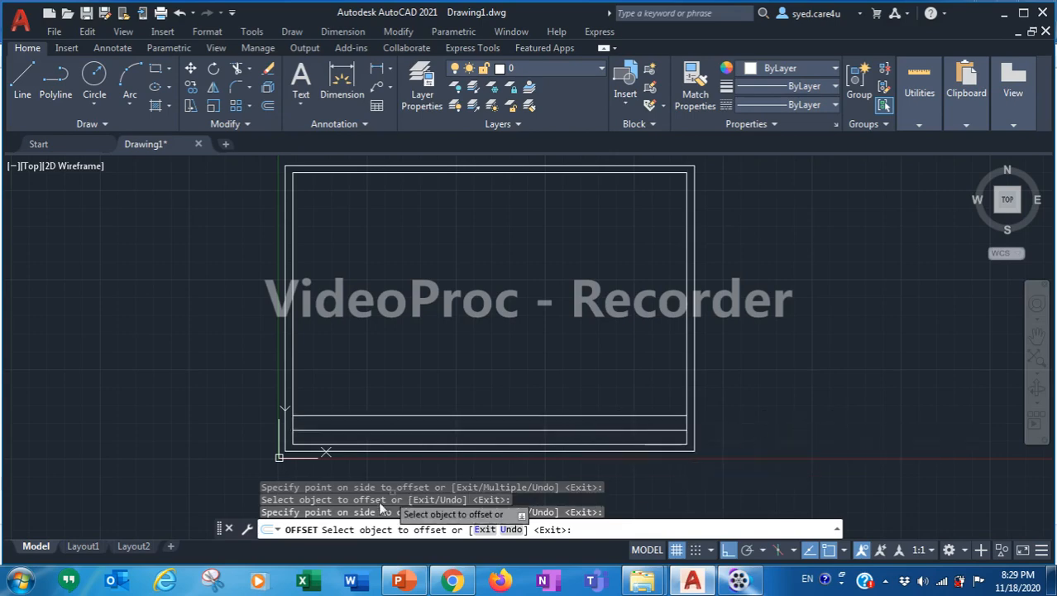
Step: Check the title block's column widths on the layout slide in PowerPoint, return to AutoCAD and end the Offset command
{"action": "left_click", "coordinate": [398, 580]}
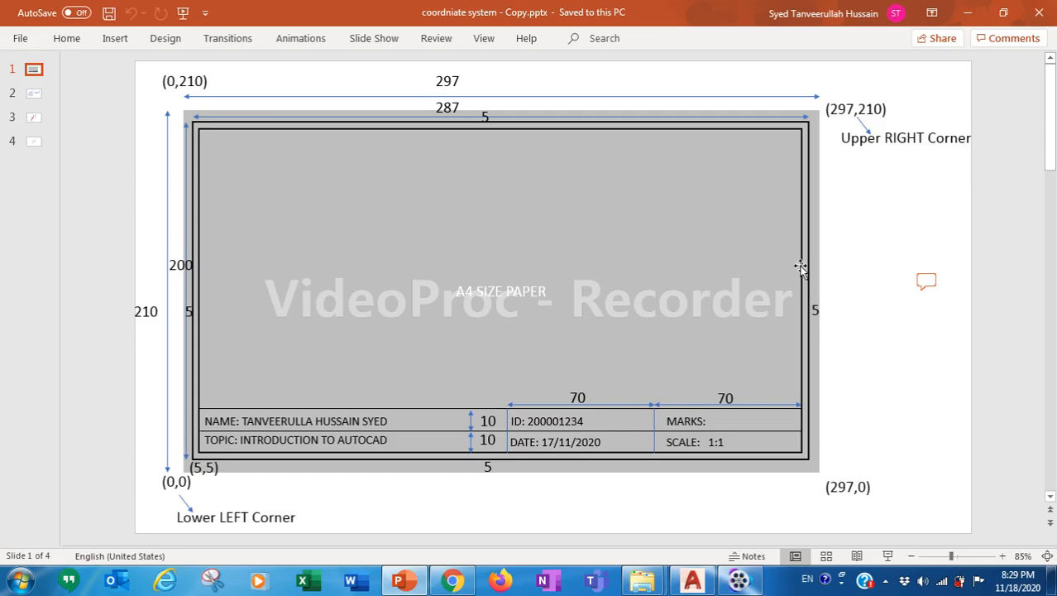
{"action": "left_click", "coordinate": [405, 581]}
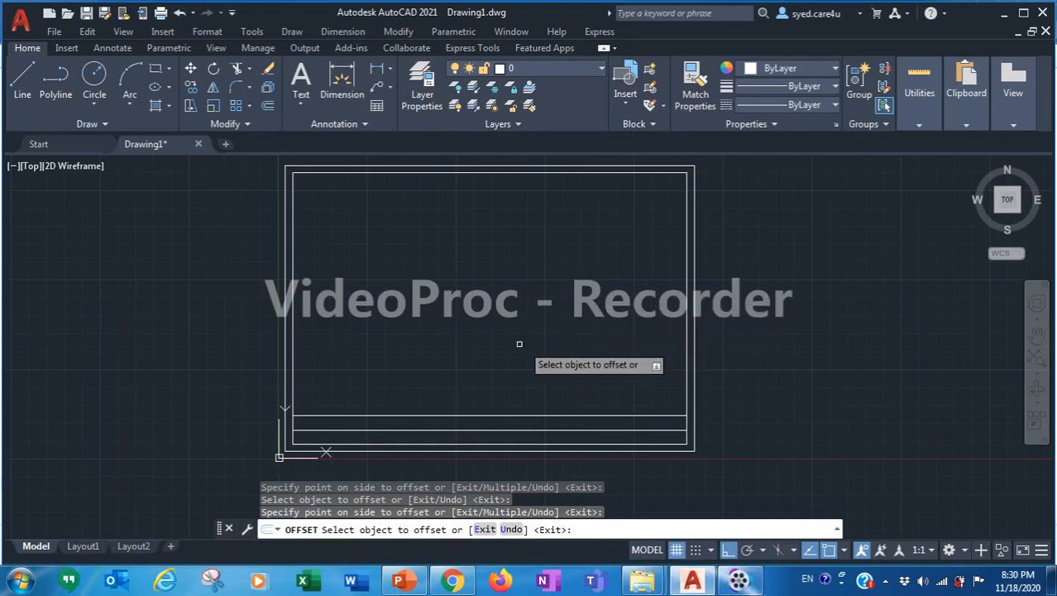
{"action": "key", "text": "Escape"}
{"action": "key", "text": "Escape"}
{"action": "key", "text": "Escape"}
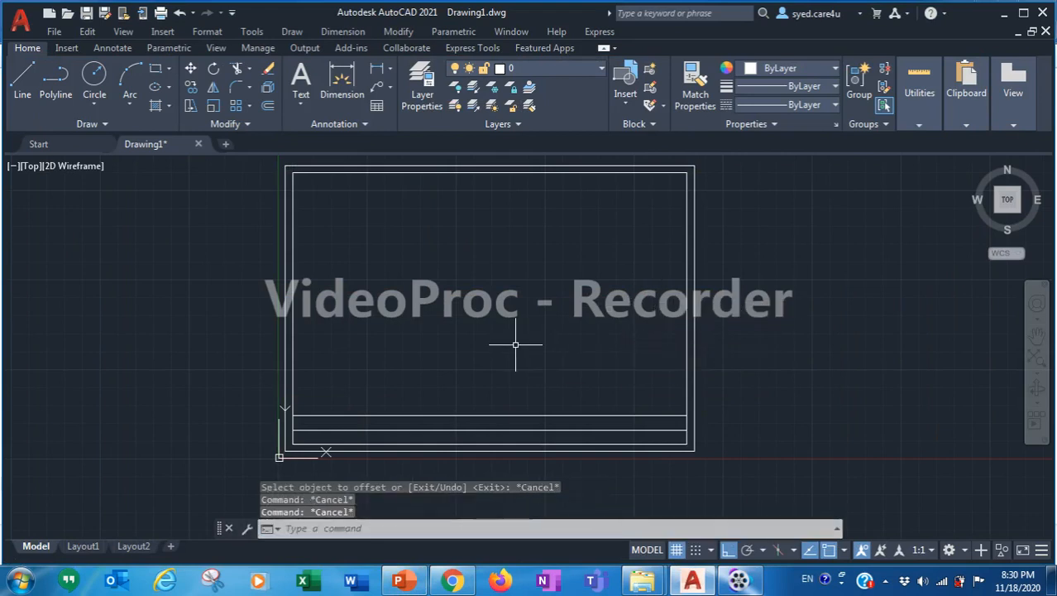
{"action": "key", "text": "Escape"}
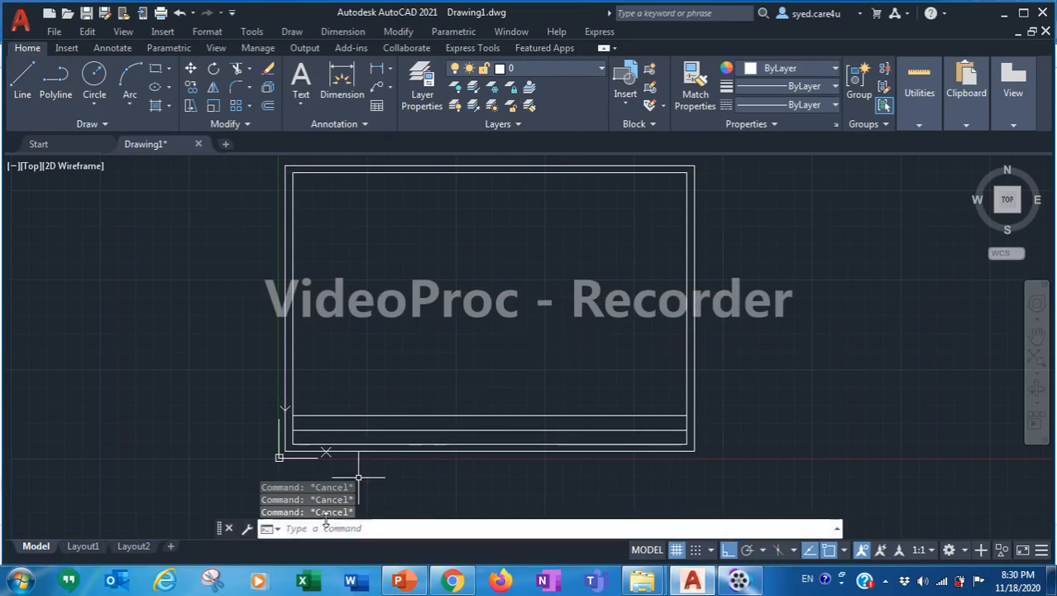
Step: Select the inner border's right side to examine which sides belong to the same object, and clear the selection
{"action": "left_click", "coordinate": [689, 298]}
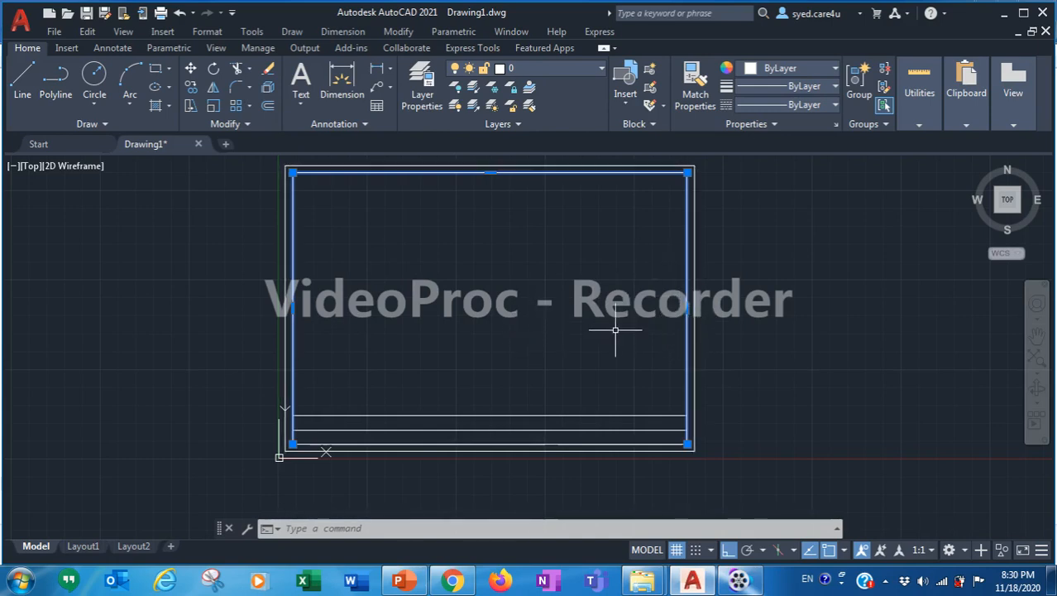
{"action": "middle_click_drag", "start_coordinate": [618, 330], "coordinate": [623, 366]}
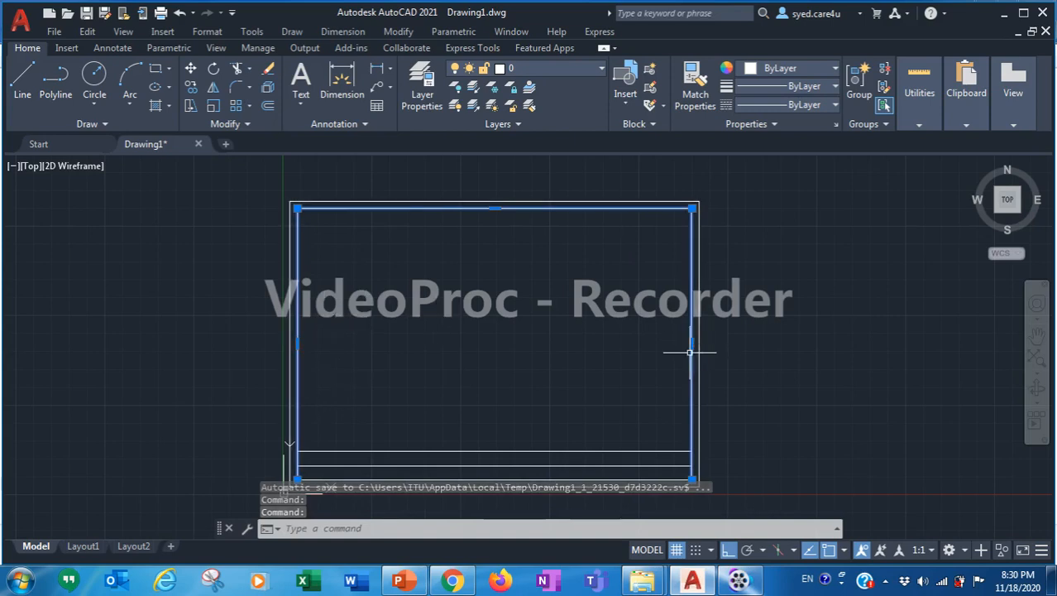
{"action": "key", "text": "Escape"}
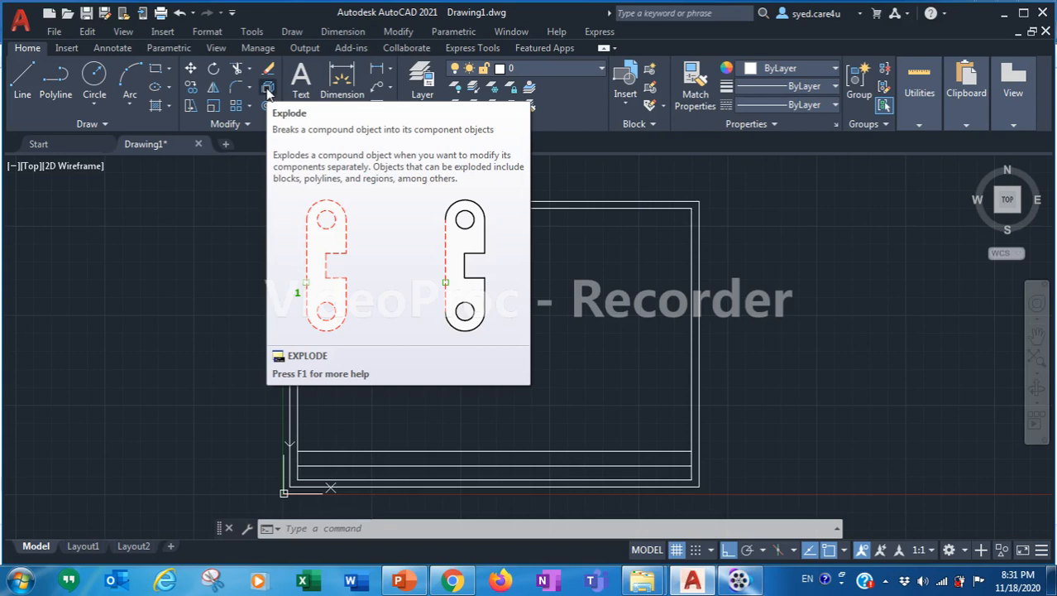
Step: Explode the inner and outer borders into separate lines
{"action": "left_click", "coordinate": [267, 90]}
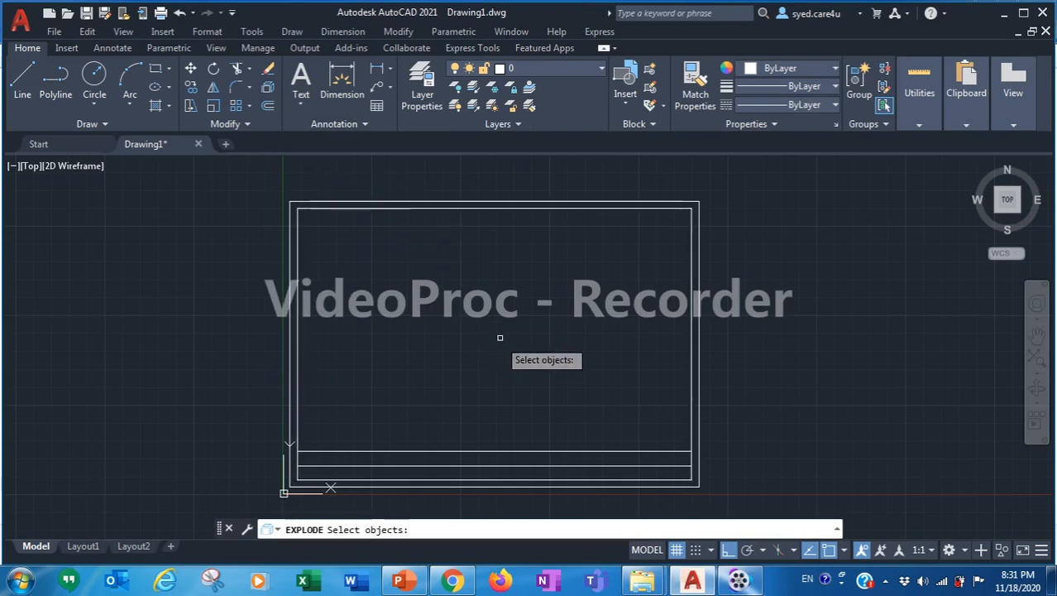
{"action": "left_click", "coordinate": [692, 270]}
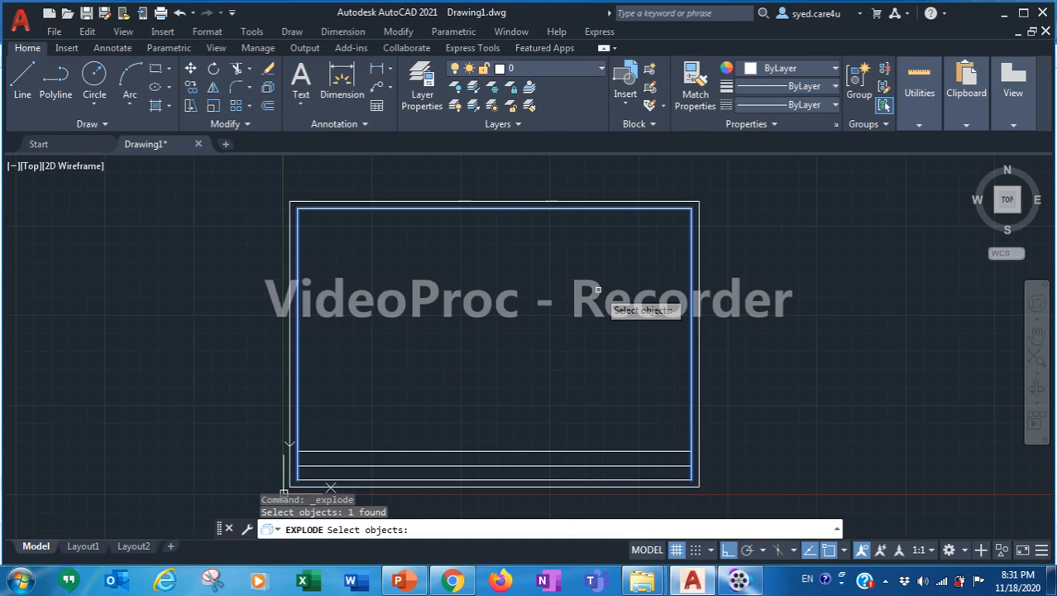
{"action": "left_click", "coordinate": [698, 251]}
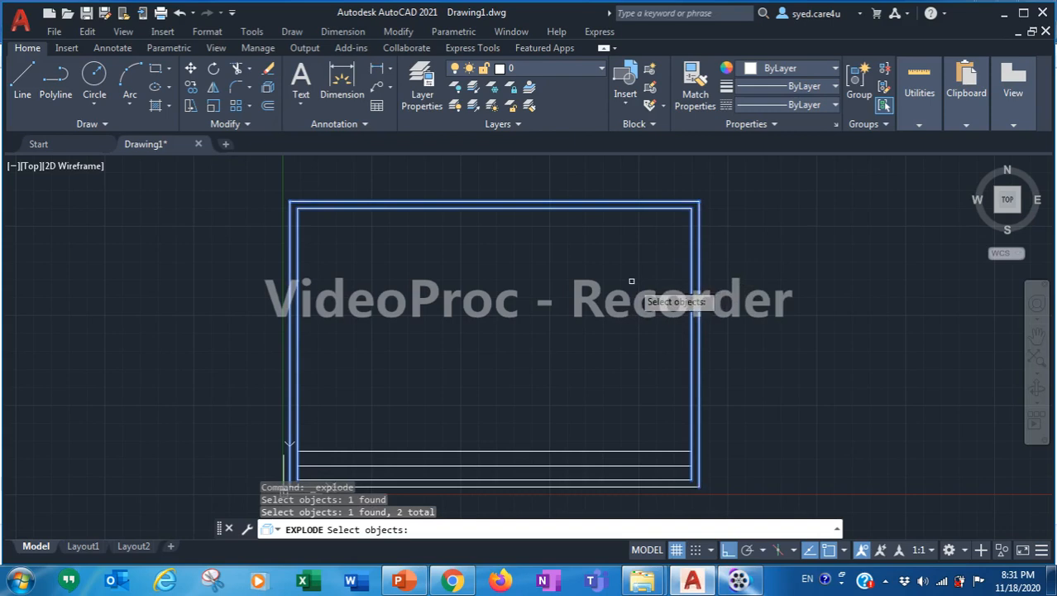
{"action": "key", "text": "Return"}
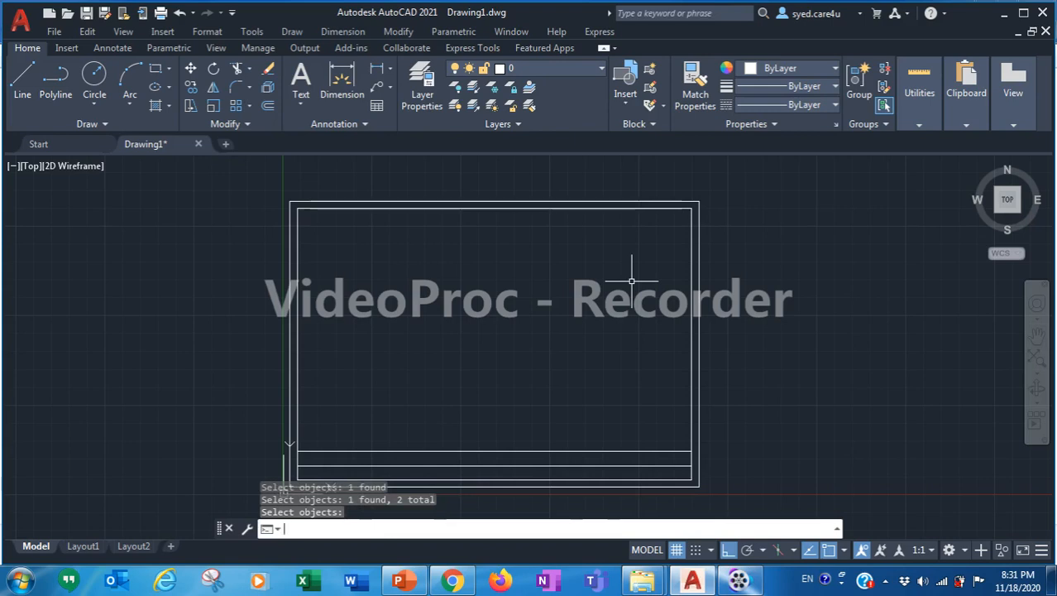
{"action": "key", "text": "Escape"}
{"action": "key", "text": "Escape"}
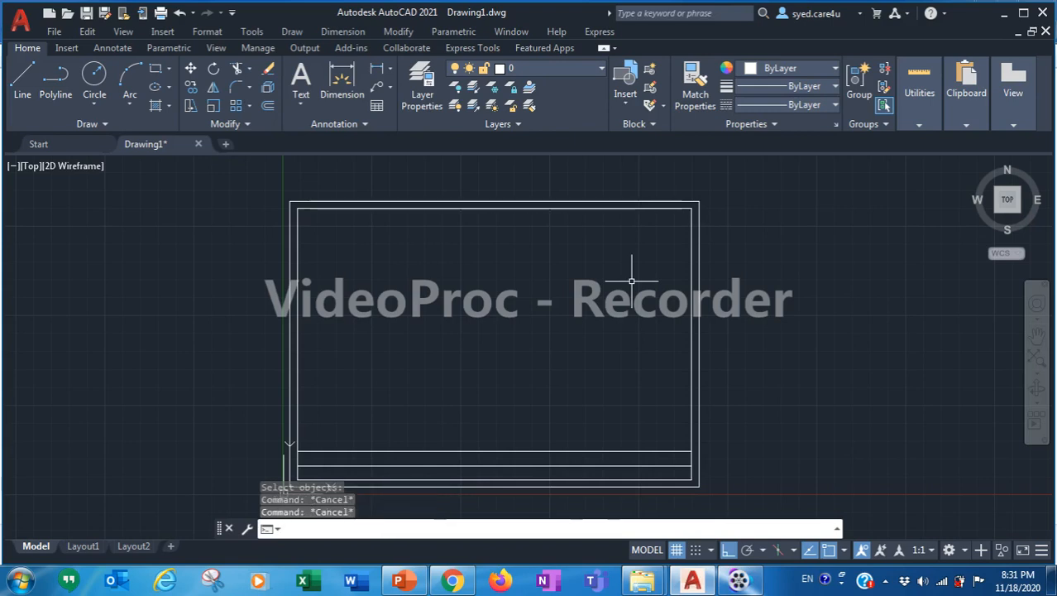
{"action": "key", "text": "Escape"}
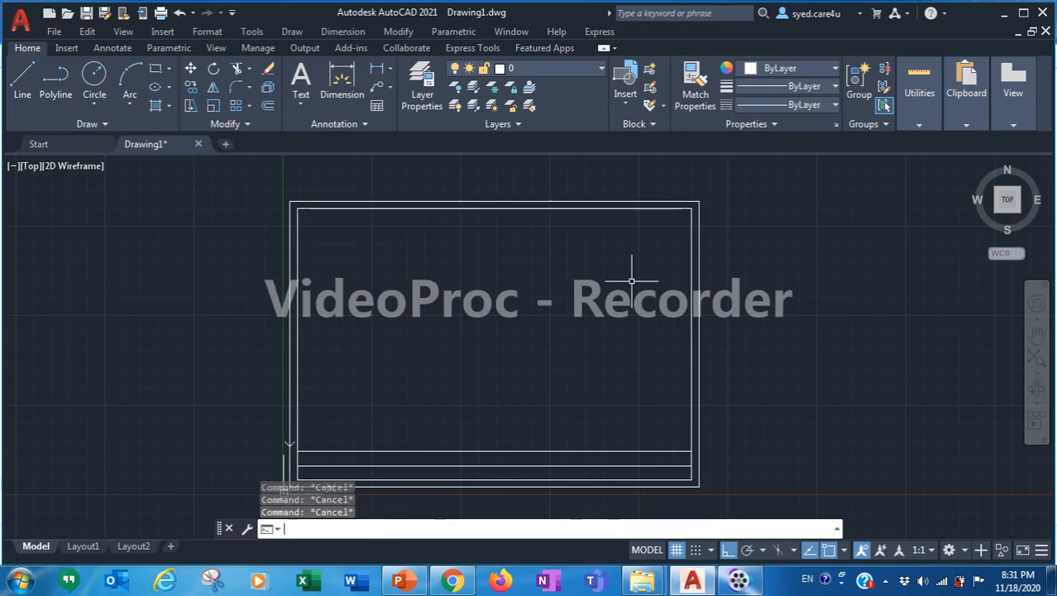
Step: Check that the inner border's right side selects separately, review the column widths on the layout slide in PowerPoint, and return to AutoCAD
{"action": "left_click", "coordinate": [691, 278]}
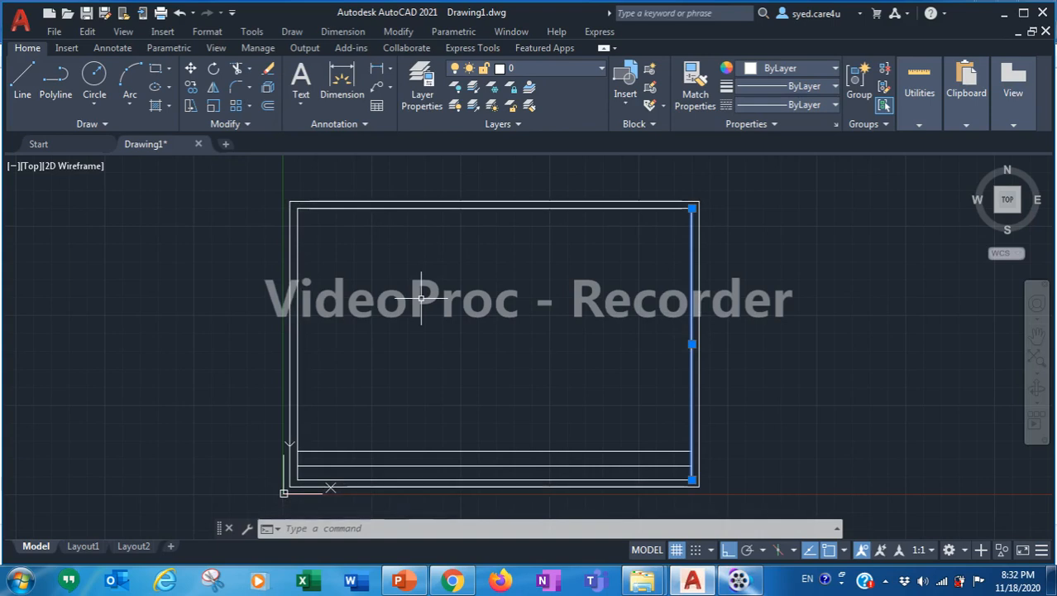
{"action": "key", "text": "Escape"}
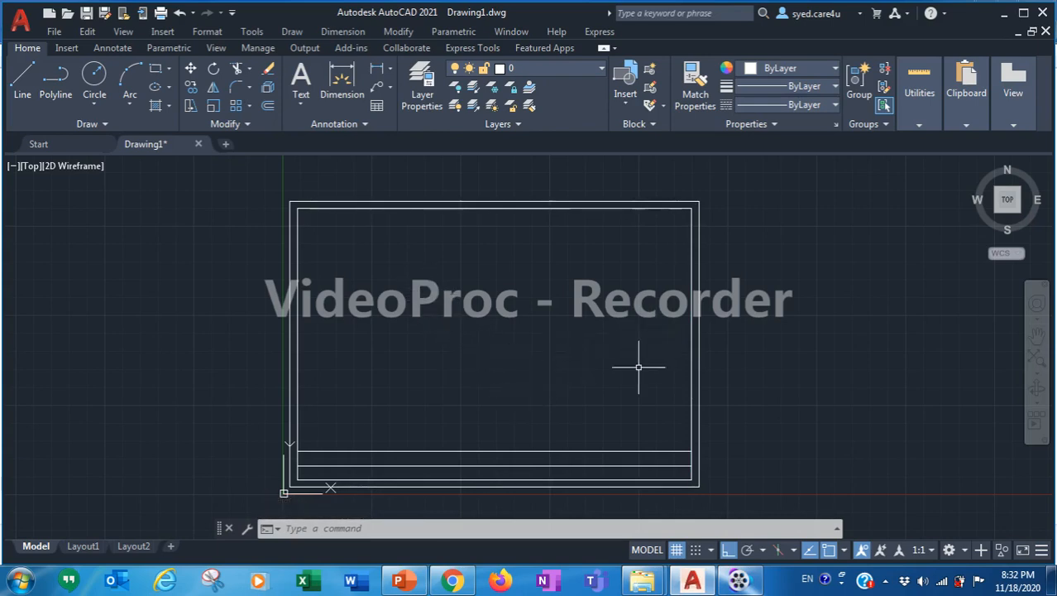
{"action": "left_click", "coordinate": [398, 581]}
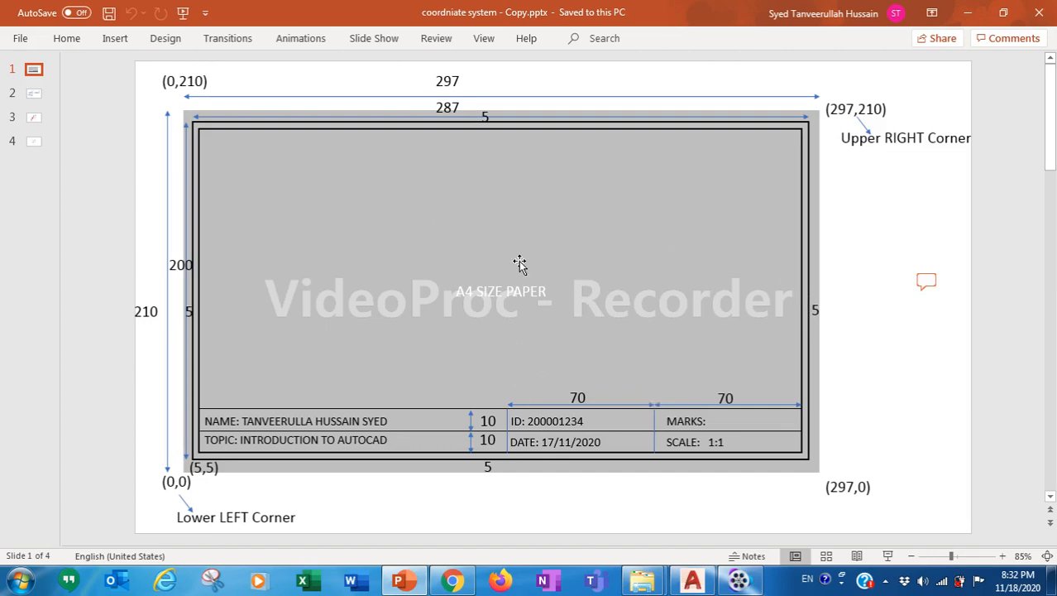
{"action": "left_click", "coordinate": [967, 12]}
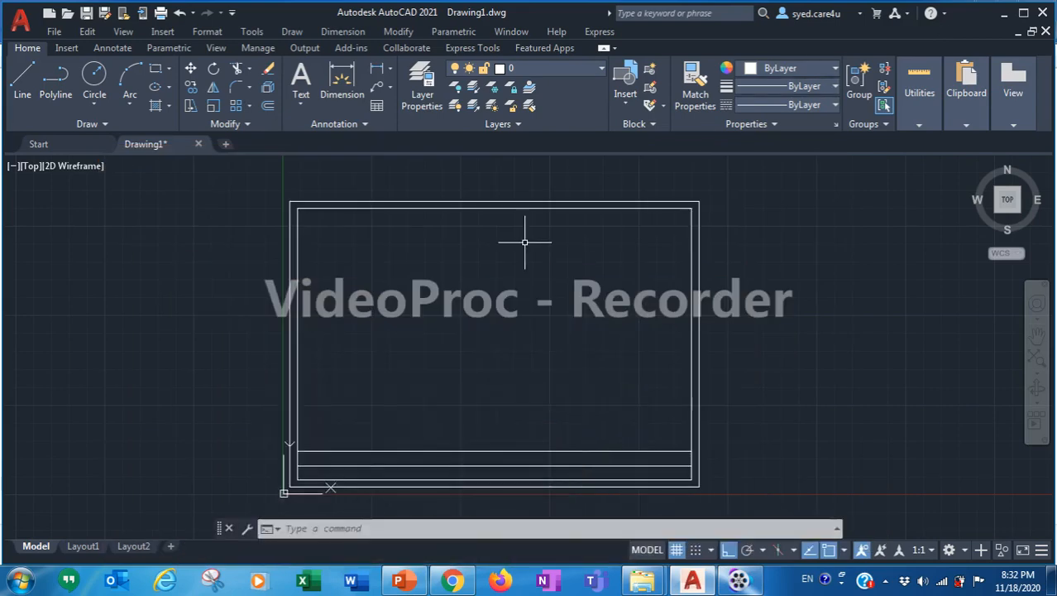
Step: Offset the inner border's right side inward by 70, and offset the resulting line by 70 again for the title block columns
{"action": "left_click", "coordinate": [267, 106]}
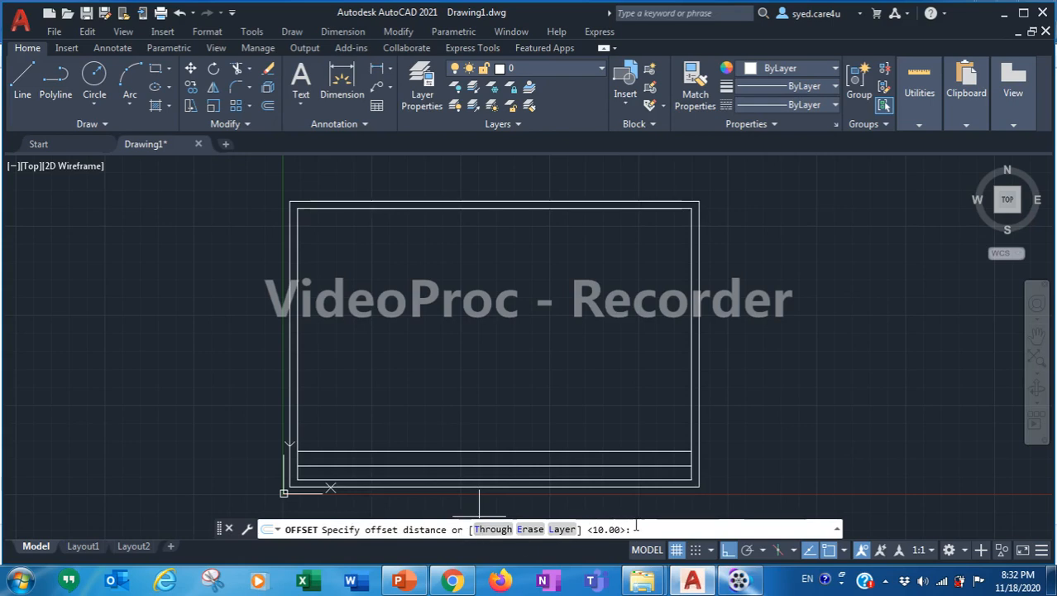
{"action": "type", "text": "70"}
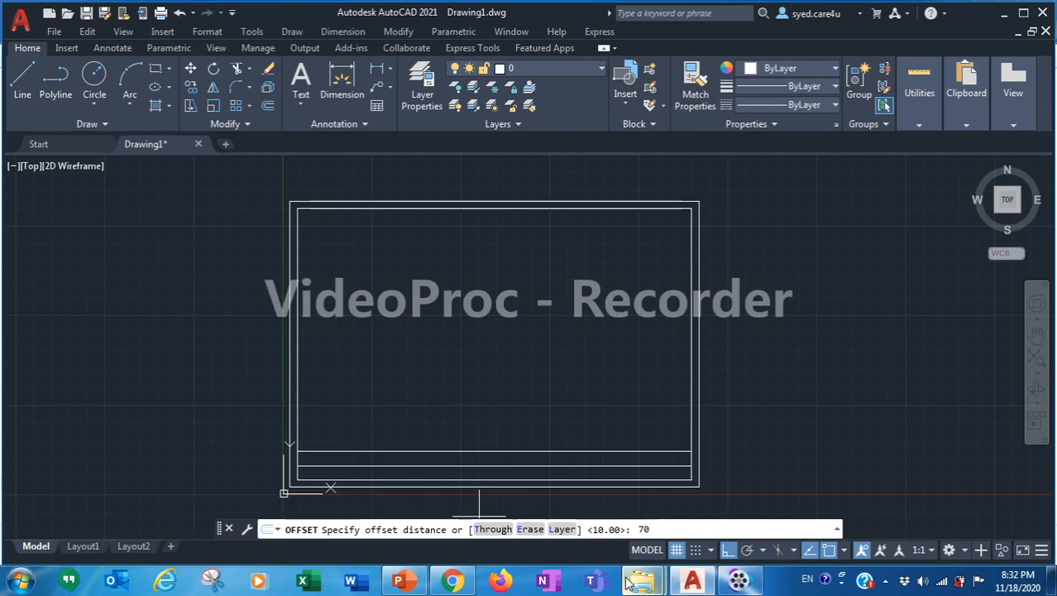
{"action": "key", "text": "Return"}
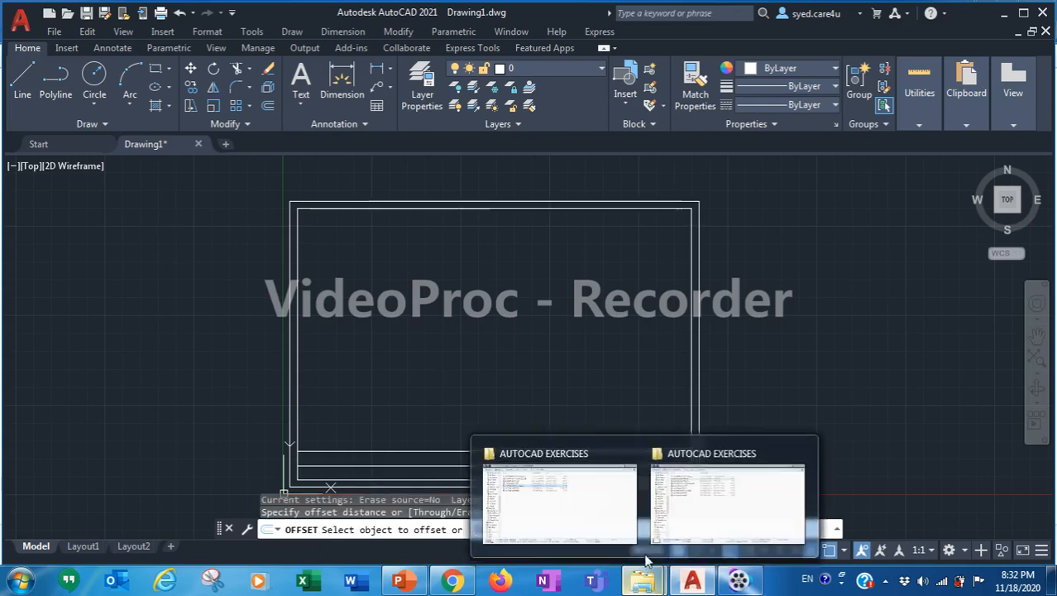
{"action": "left_click", "coordinate": [691, 281]}
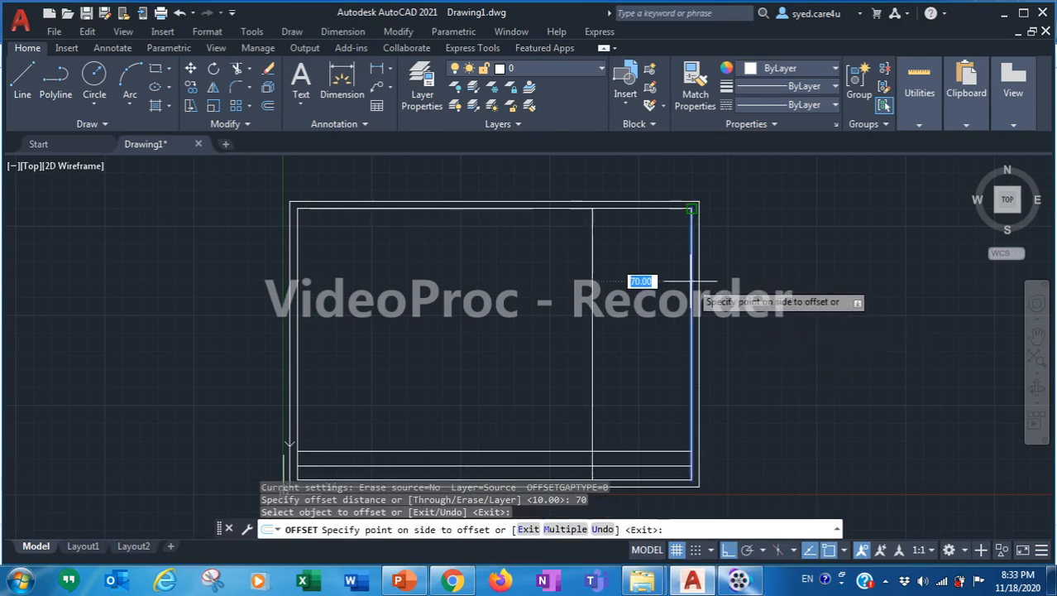
{"action": "left_click", "coordinate": [598, 296]}
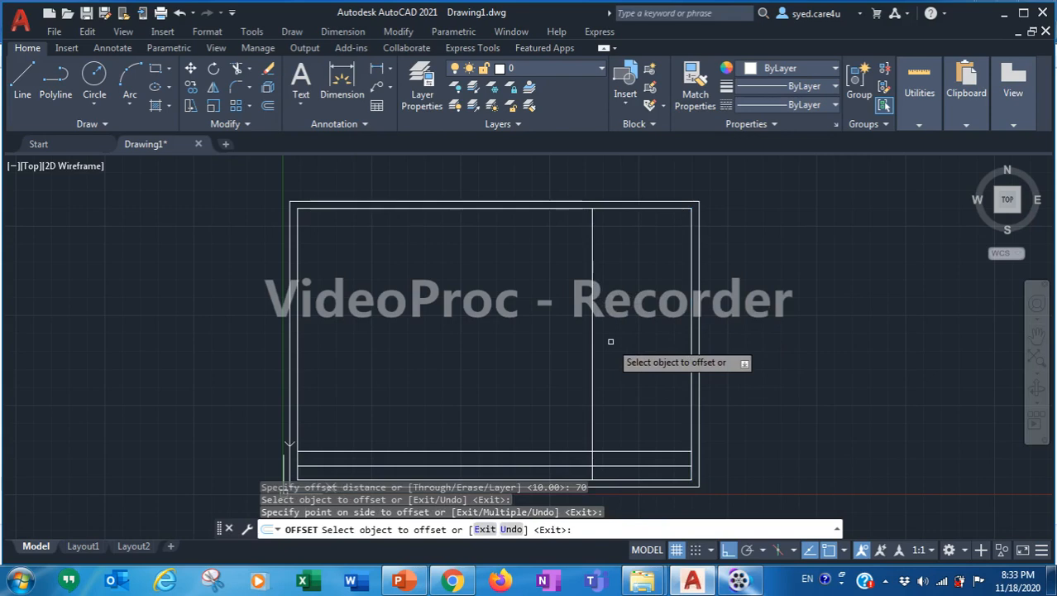
{"action": "left_click", "coordinate": [591, 303]}
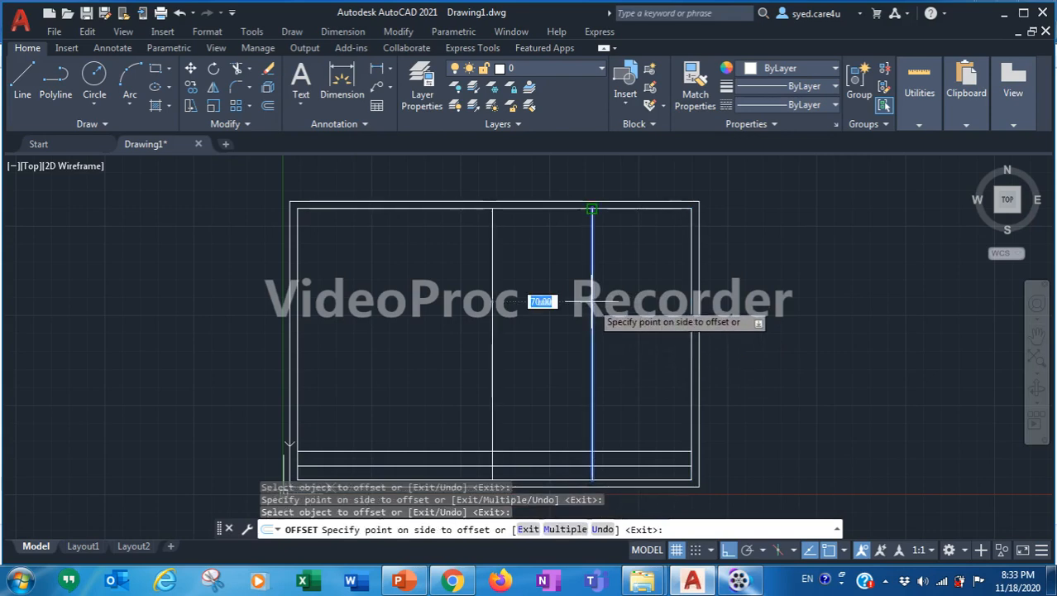
{"action": "left_click", "coordinate": [492, 306]}
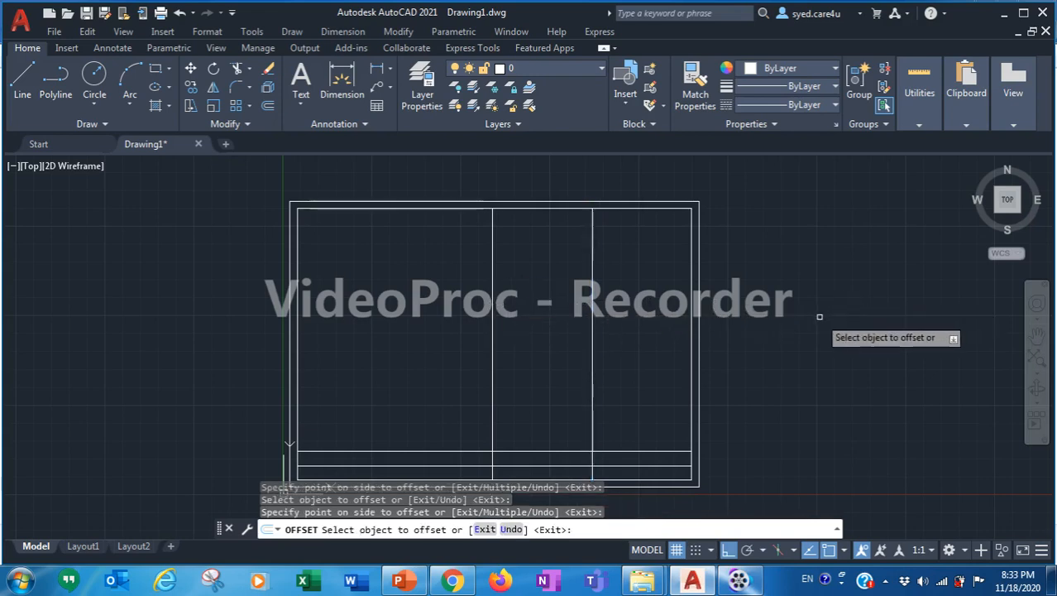
{"action": "key", "text": "Escape"}
{"action": "key", "text": "Escape"}
{"action": "key", "text": "Escape"}
{"action": "key", "text": "Escape"}
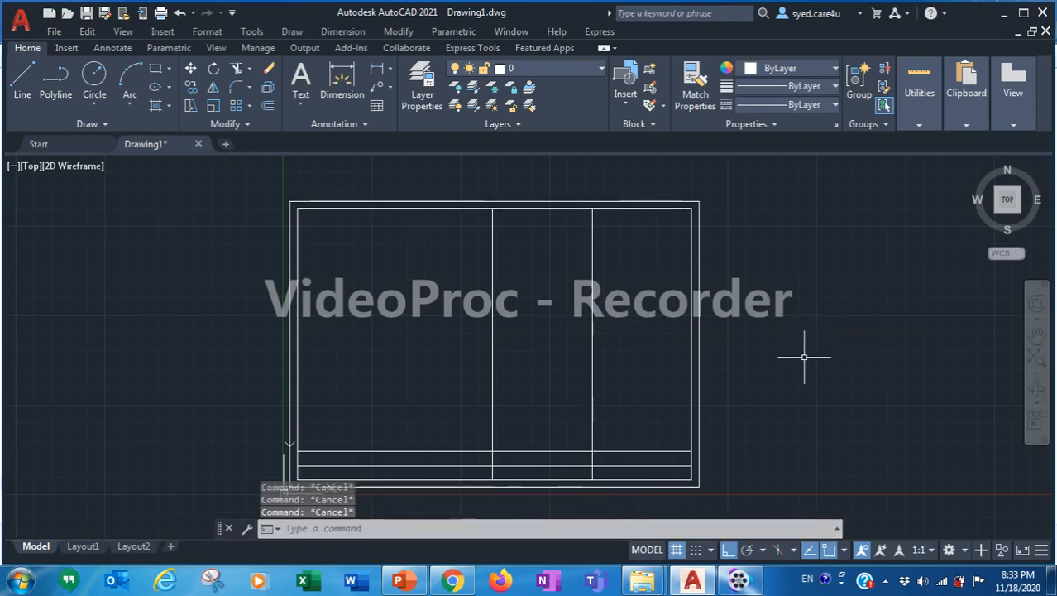
Step: Trim the parts of both vertical column lines that extend above the title block
{"action": "middle_click_drag", "start_coordinate": [807, 354], "coordinate": [810, 327]}
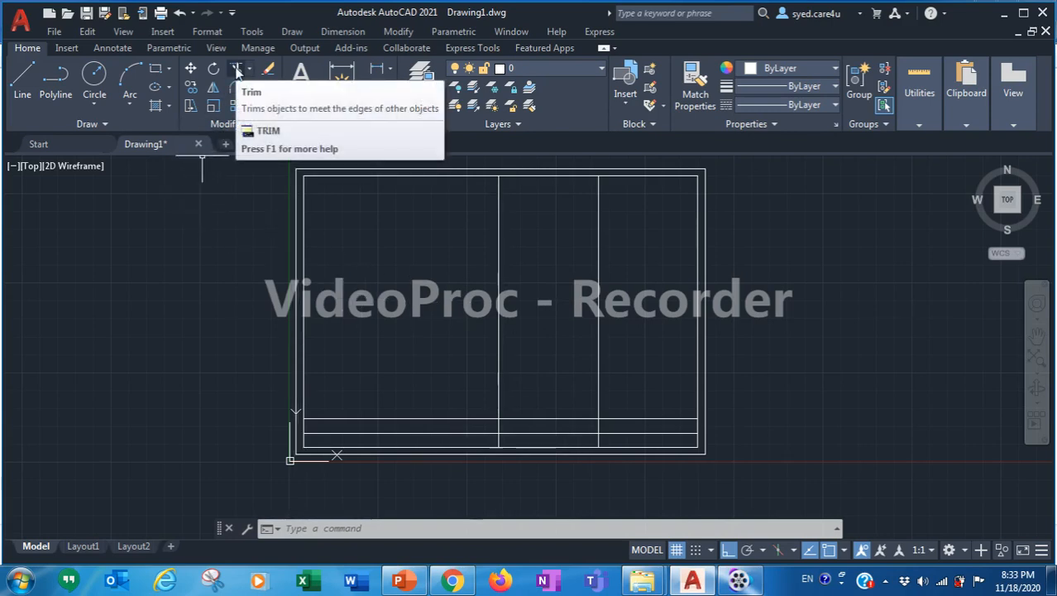
{"action": "left_click", "coordinate": [237, 68]}
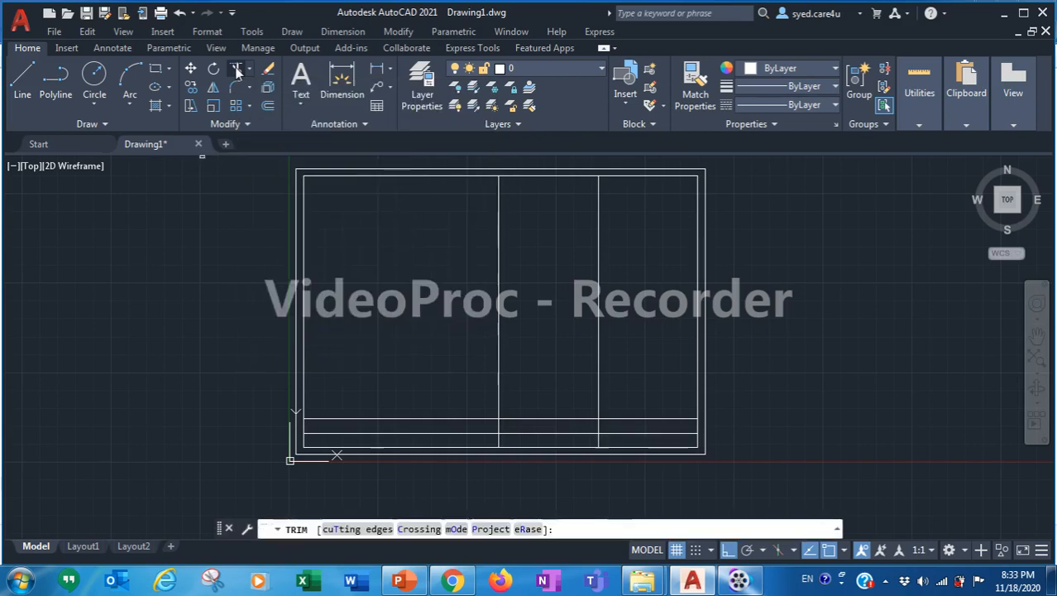
{"action": "left_click", "coordinate": [499, 287]}
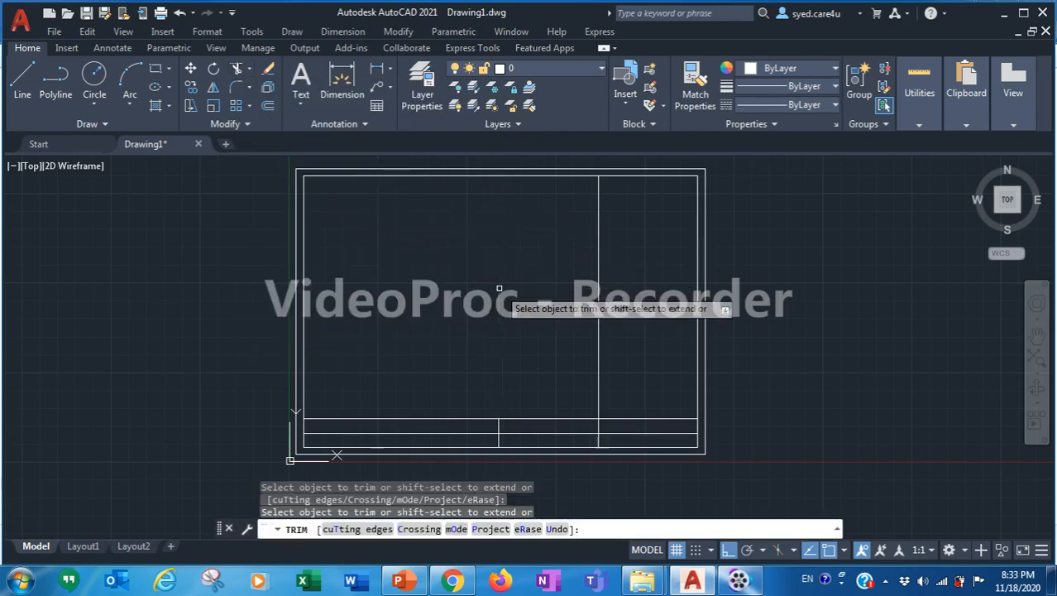
{"action": "left_click", "coordinate": [598, 273]}
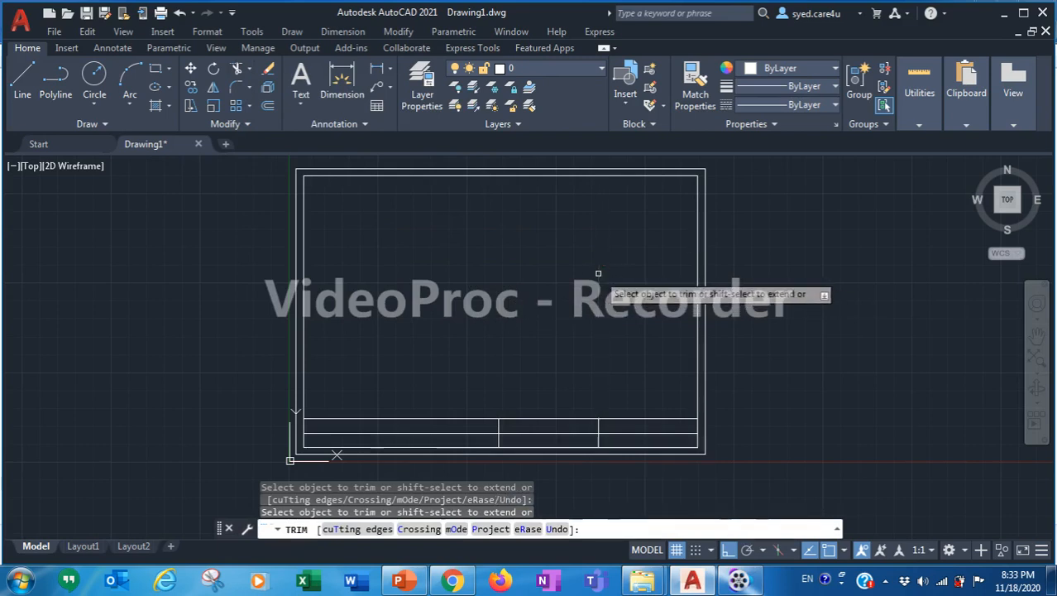
{"action": "key", "text": "Escape"}
{"action": "key", "text": "Escape"}
{"action": "key", "text": "Escape"}
{"action": "key", "text": "Escape"}
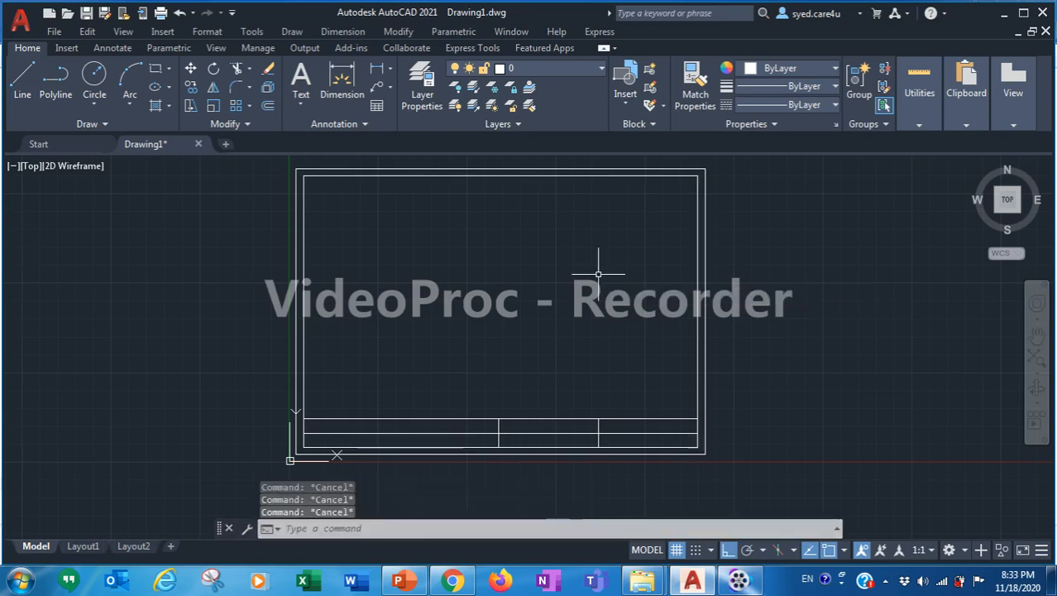
Step: Examine the finished title block grid, check its text entries on the layout slide in PowerPoint, and return to AutoCAD
{"action": "mouse_move", "coordinate": [805, 313]}
{"action": "middle_mouse_down"}
{"action": "mouse_move", "coordinate": [830, 314]}
{"action": "mouse_move", "coordinate": [834, 330]}
{"action": "middle_mouse_up"}
{"action": "scroll", "coordinate": [834, 328], "scroll_direction": "up", "scroll_amount": 2}
{"action": "scroll", "coordinate": [827, 326], "scroll_direction": "down", "scroll_amount": 2}
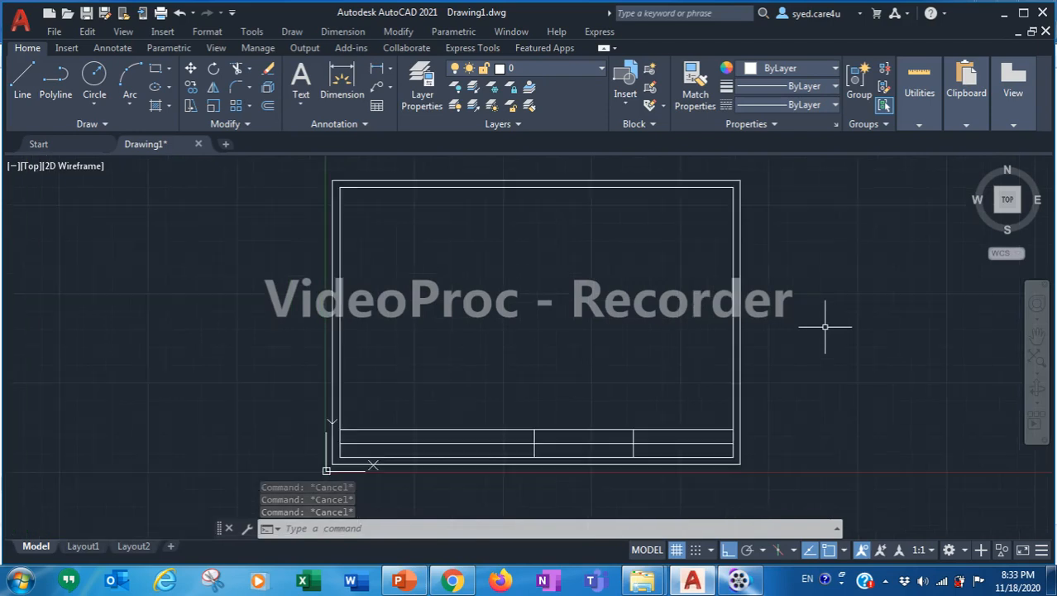
{"action": "scroll", "coordinate": [472, 337], "scroll_direction": "up", "scroll_amount": 2}
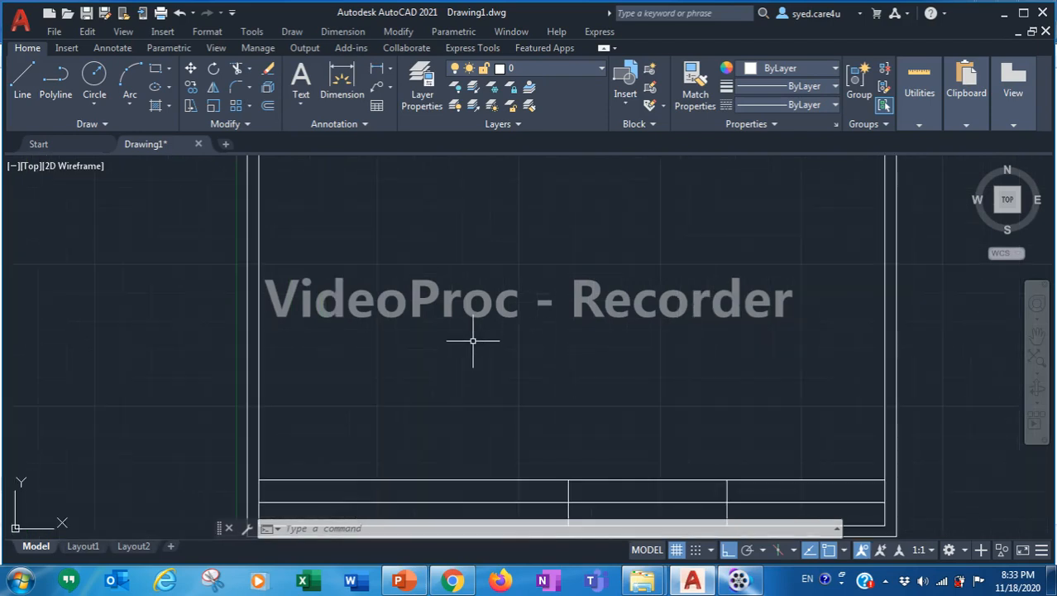
{"action": "middle_click_drag", "start_coordinate": [473, 337], "coordinate": [479, 243]}
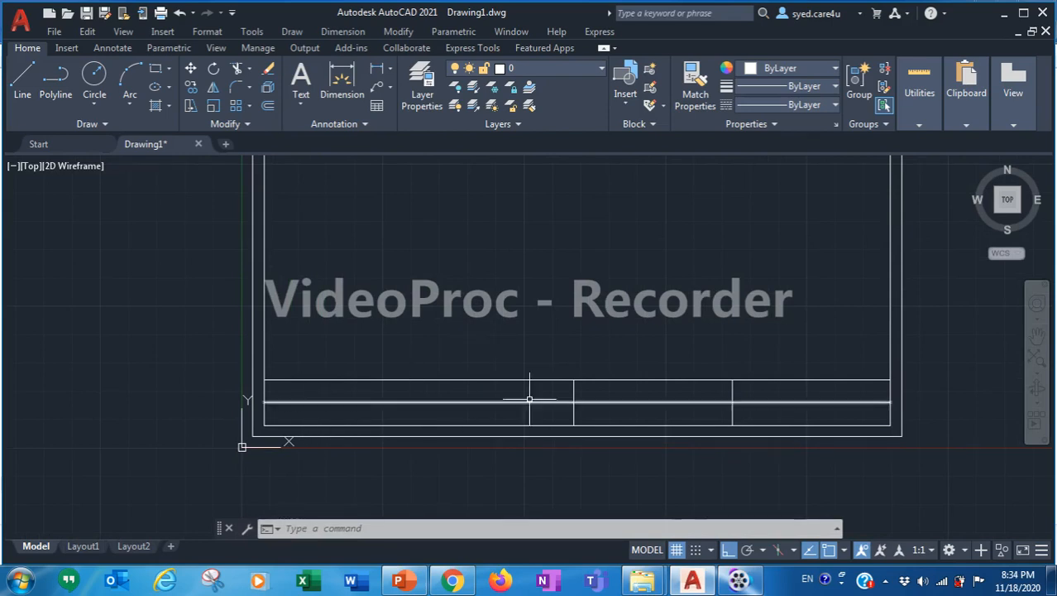
{"action": "left_click", "coordinate": [398, 581]}
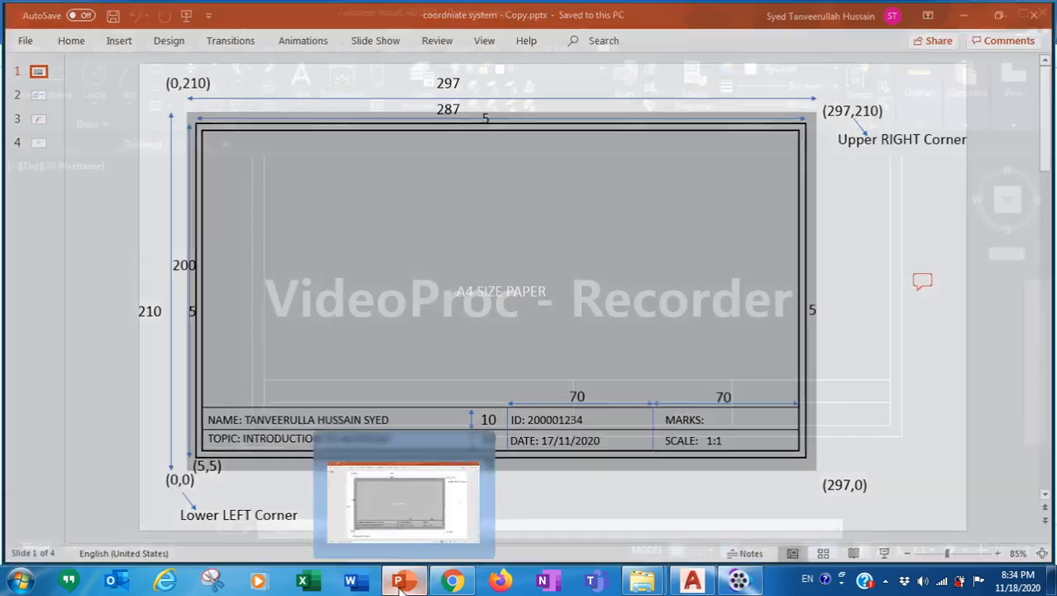
{"action": "left_click", "coordinate": [398, 582]}
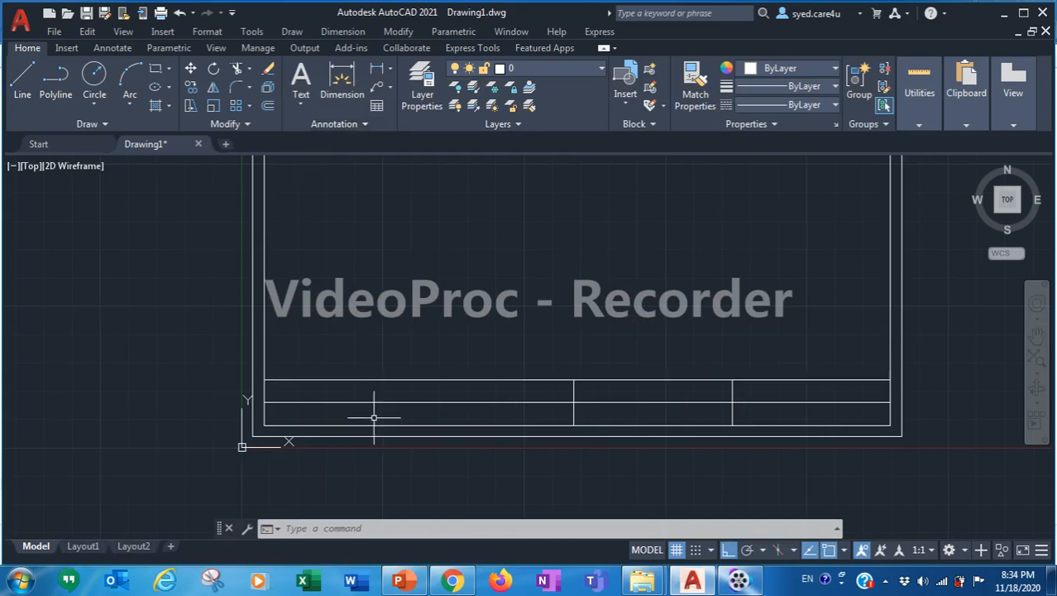
Step: Add the multiline text "NAME:" in a box spanning the first cell of the title block's upper row
{"action": "left_click", "coordinate": [301, 110]}
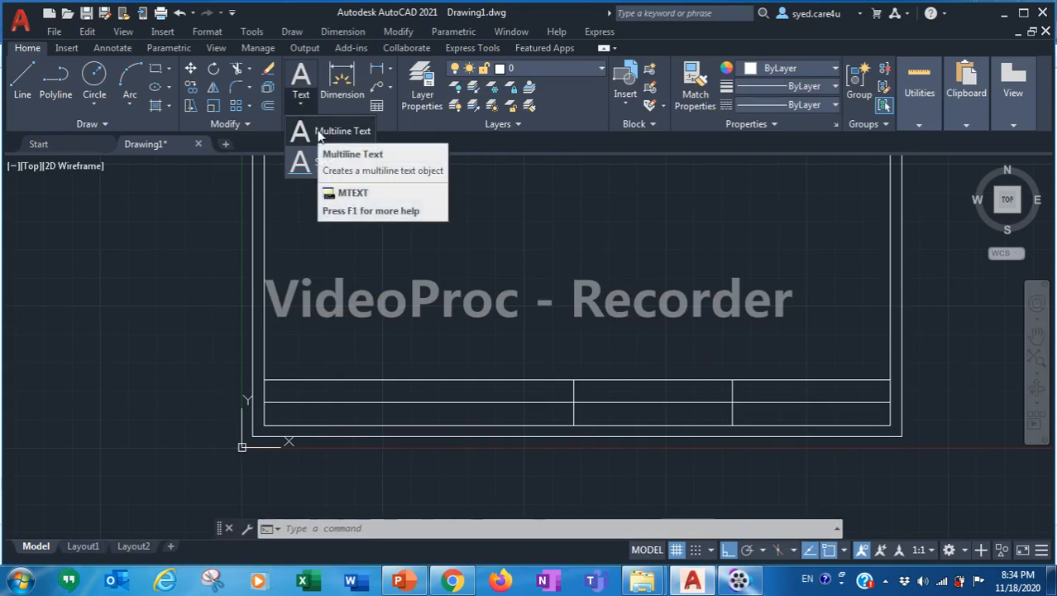
{"action": "left_click", "coordinate": [321, 132]}
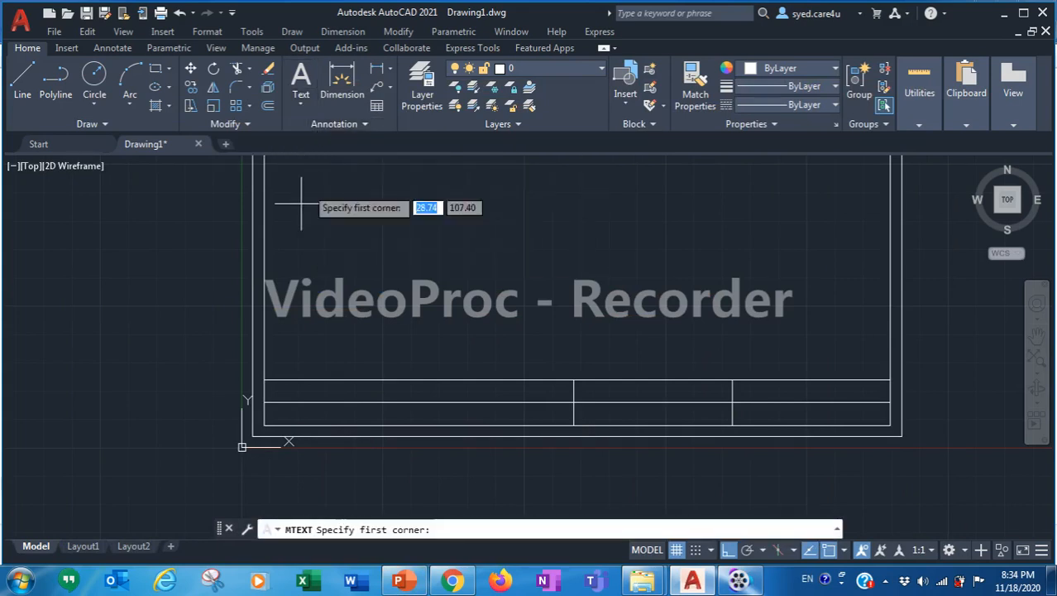
{"action": "left_click", "coordinate": [272, 381]}
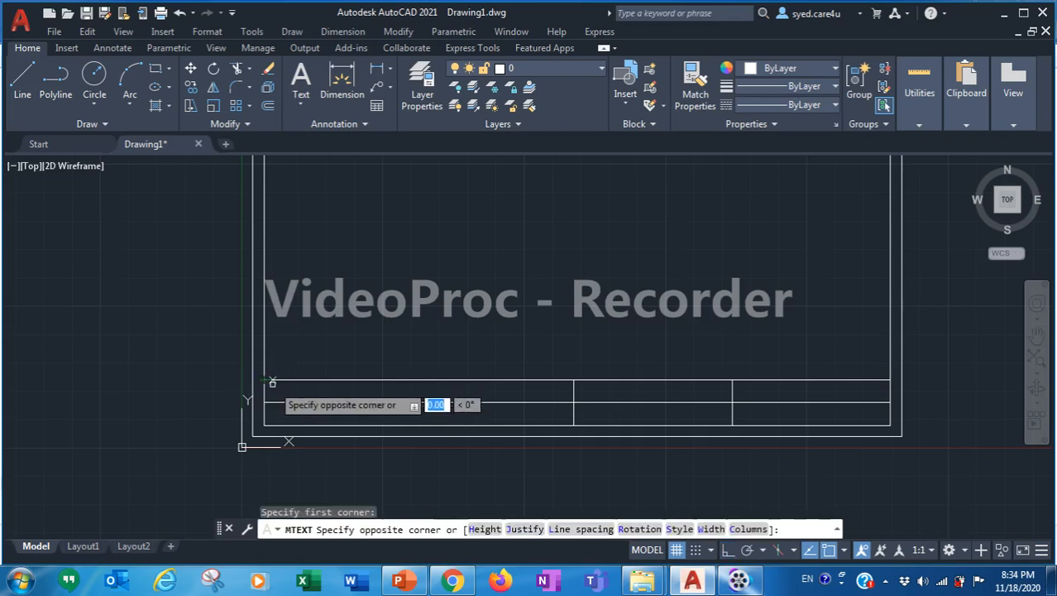
{"action": "left_click", "coordinate": [574, 403]}
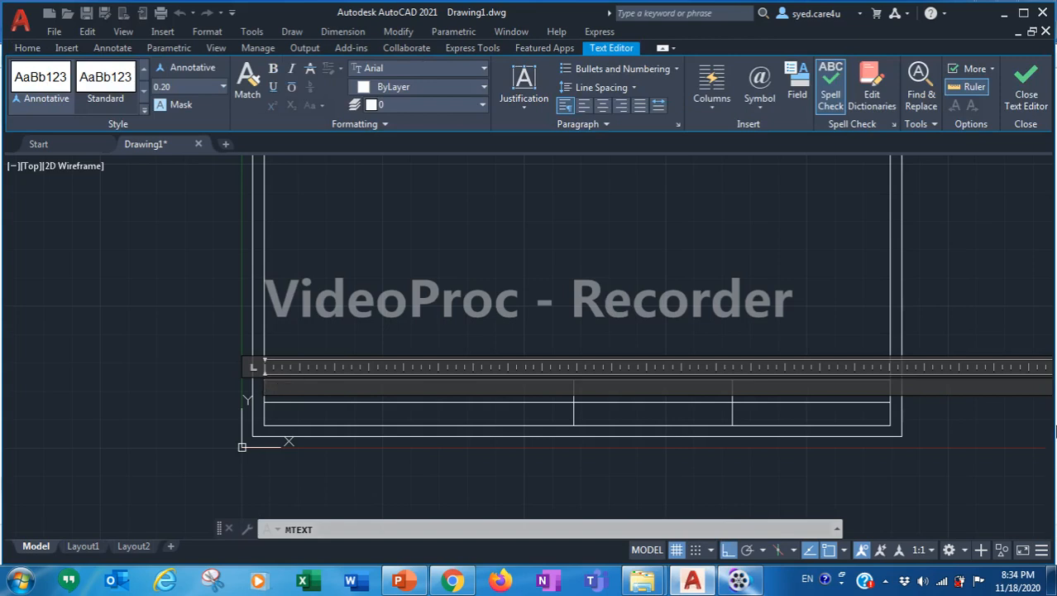
{"action": "type", "text": "AME:"}
Step: Set the height of the whole "NAME:" text to 4 and finish editing it
{"action": "key", "text": "ctrl+a"}
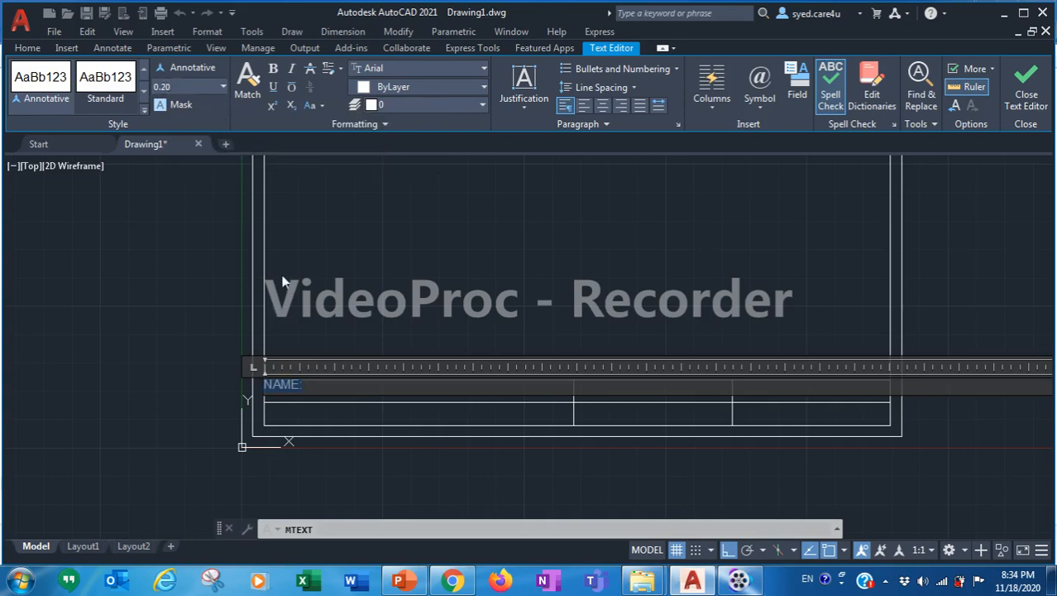
{"action": "left_click", "coordinate": [178, 87]}
{"action": "key", "text": "Return"}
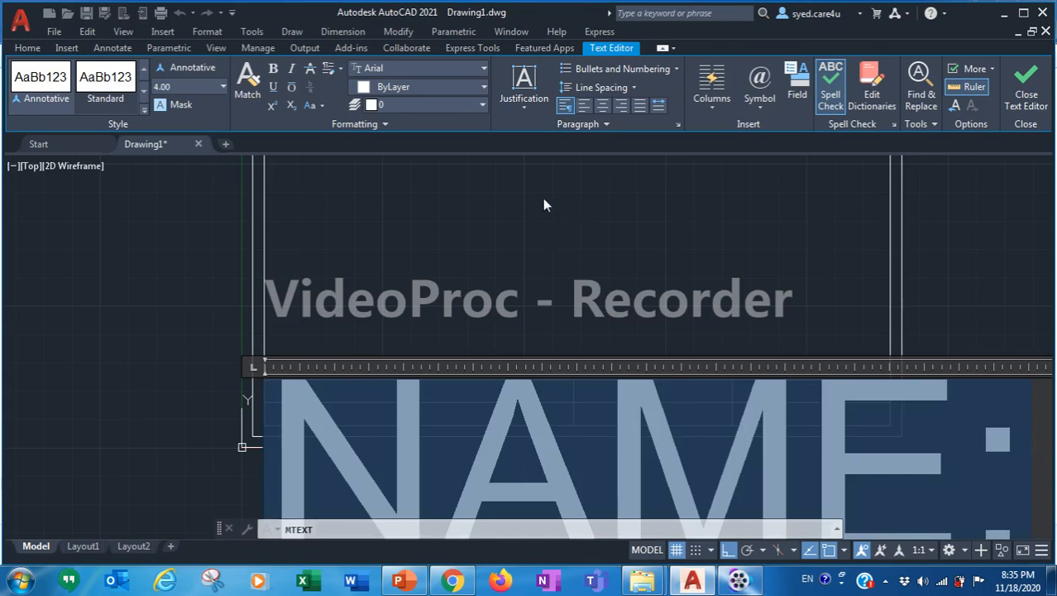
{"action": "left_click", "coordinate": [560, 239]}
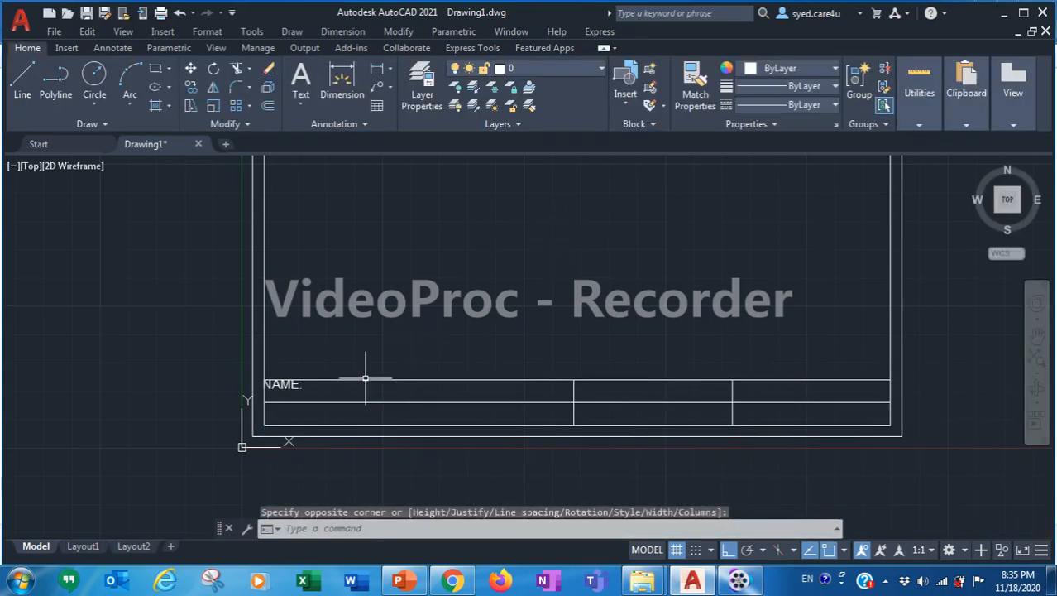
Step: Move the "NAME:" text right and down so it sits inside the first cell of the title block's upper row
{"action": "left_click", "coordinate": [273, 385]}
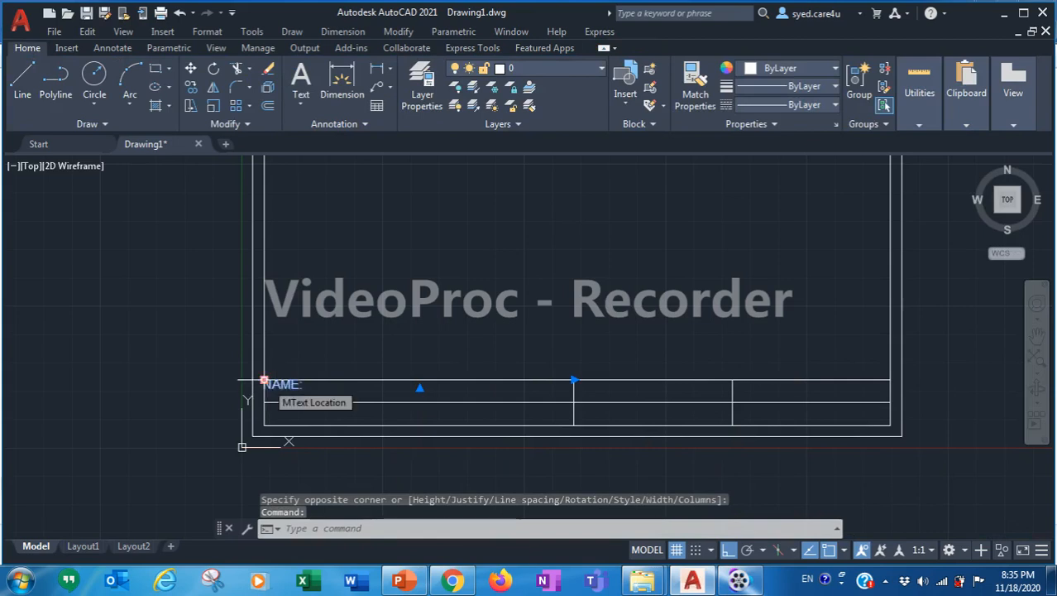
{"action": "left_click", "coordinate": [263, 381]}
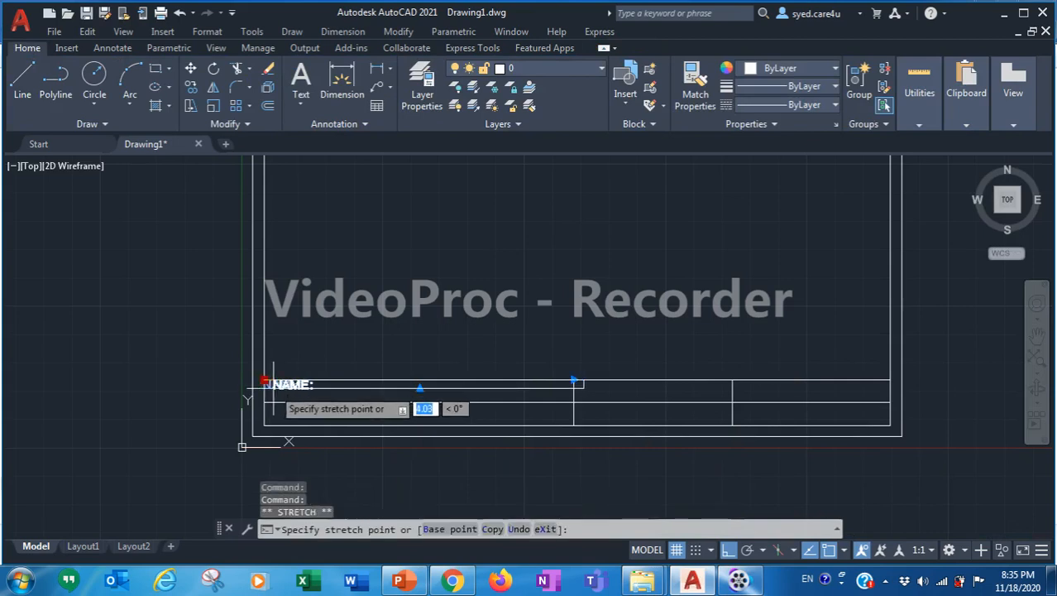
{"action": "left_click", "coordinate": [274, 380]}
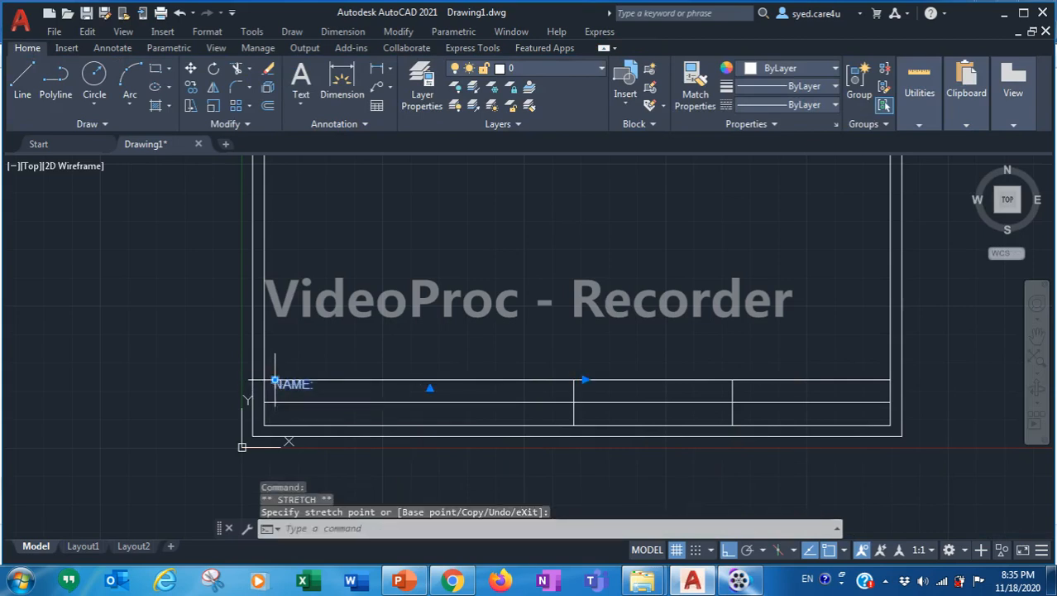
{"action": "left_click", "coordinate": [275, 380]}
{"action": "left_click", "coordinate": [275, 382]}
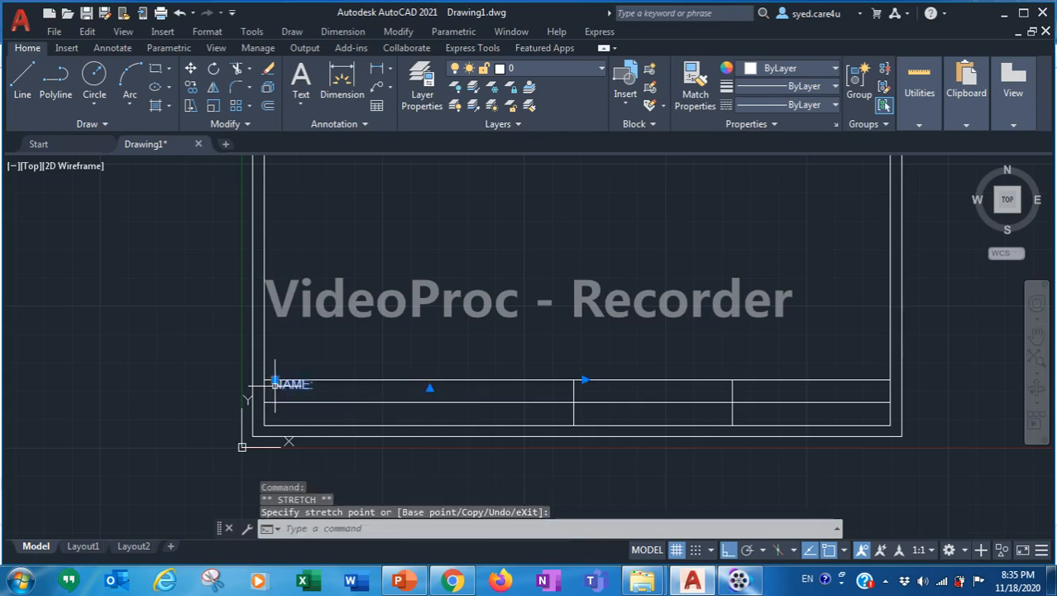
{"action": "left_click", "coordinate": [274, 383]}
{"action": "left_click", "coordinate": [274, 392]}
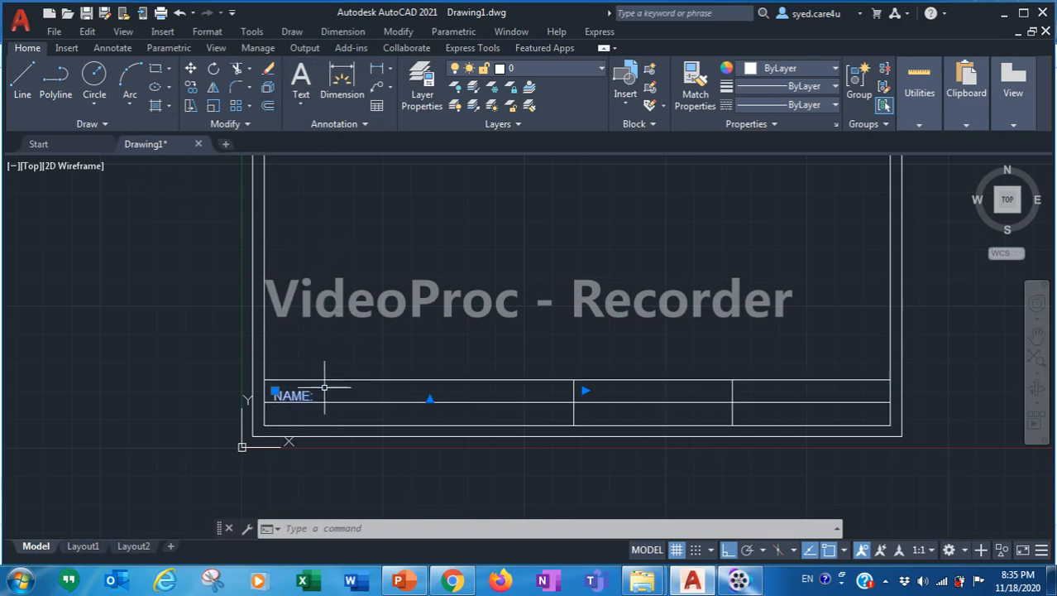
{"action": "key", "text": "Escape"}
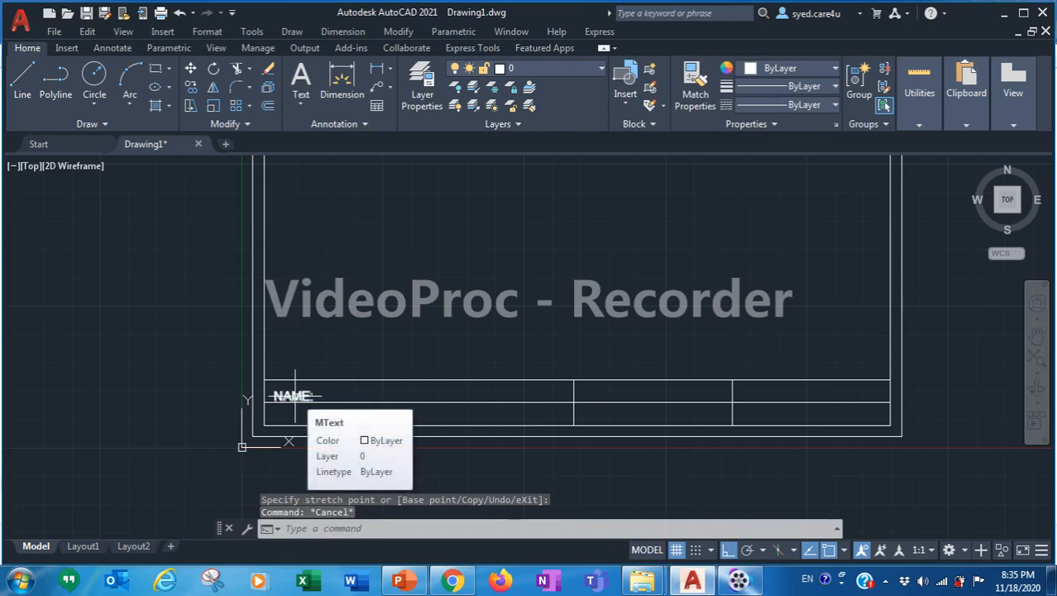
Step: Copy the "NAME:" text into the first cell of the lower row and shift the copy right, off the border line
{"action": "left_click", "coordinate": [295, 395]}
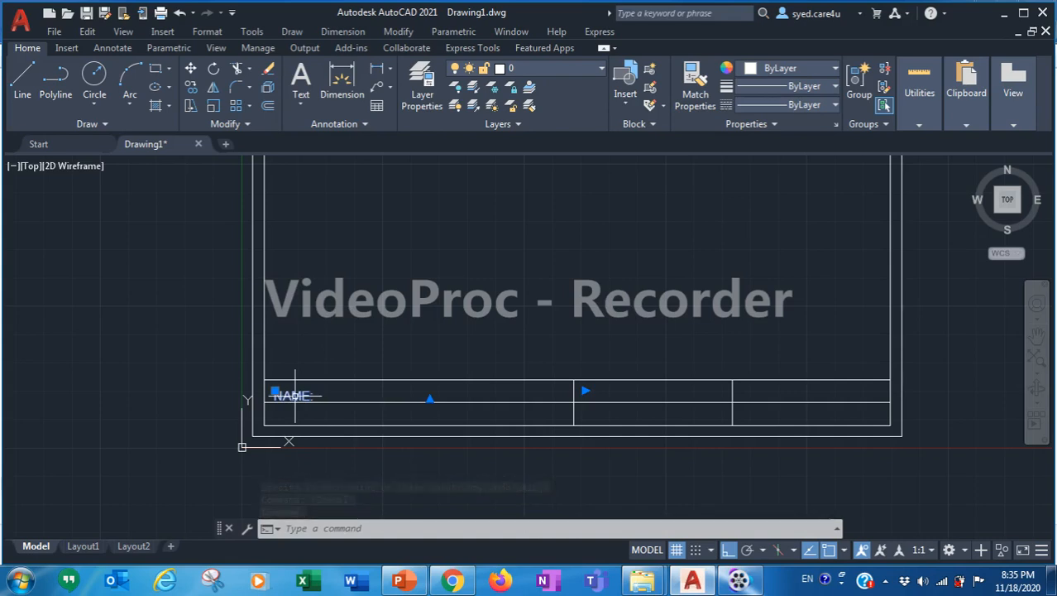
{"action": "key", "text": "ctrl+c"}
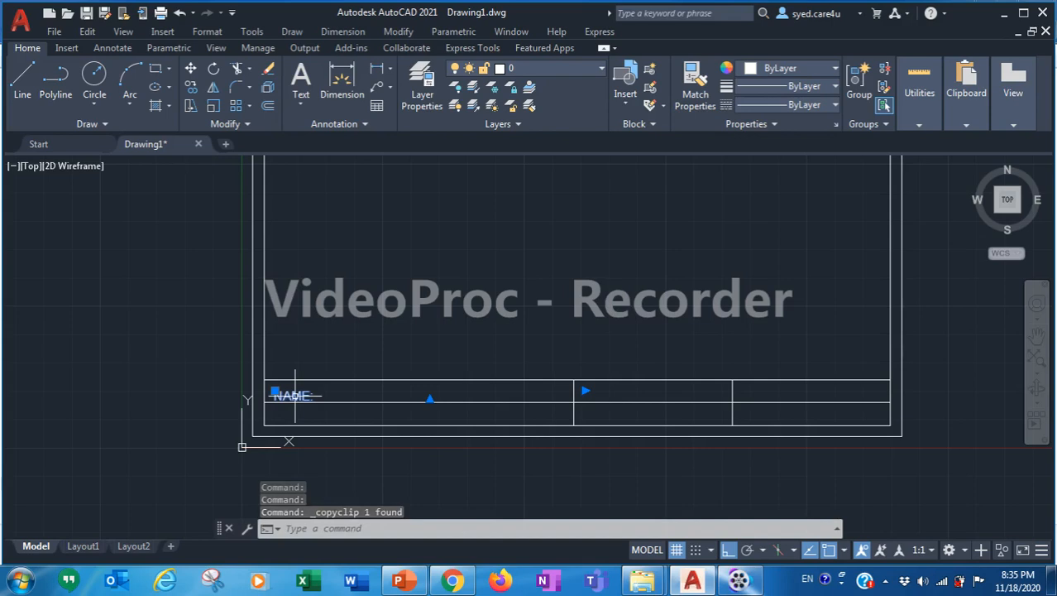
{"action": "key", "text": "ctrl+v"}
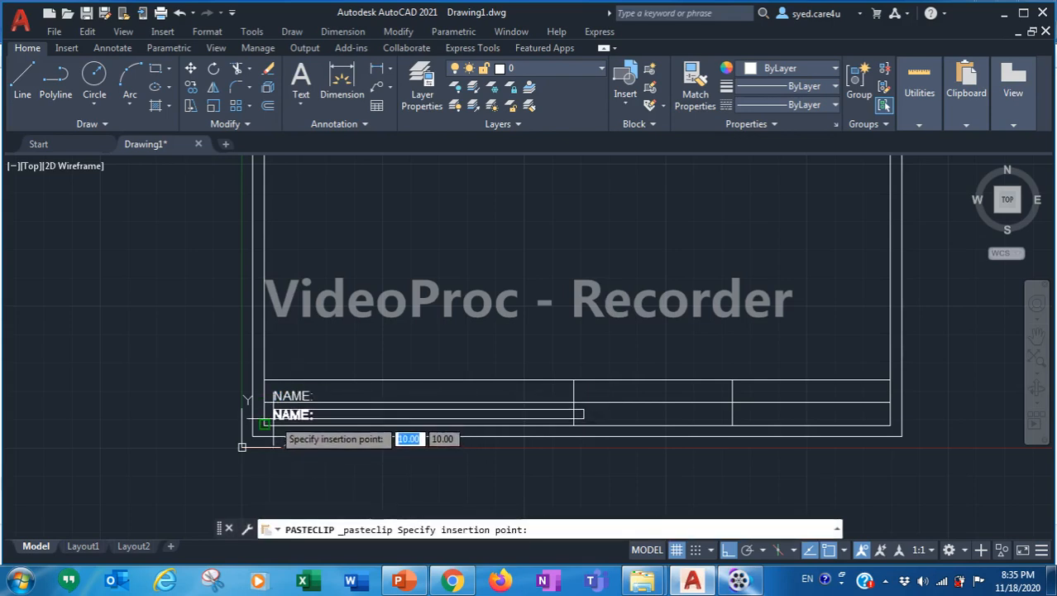
{"action": "left_click", "coordinate": [276, 434]}
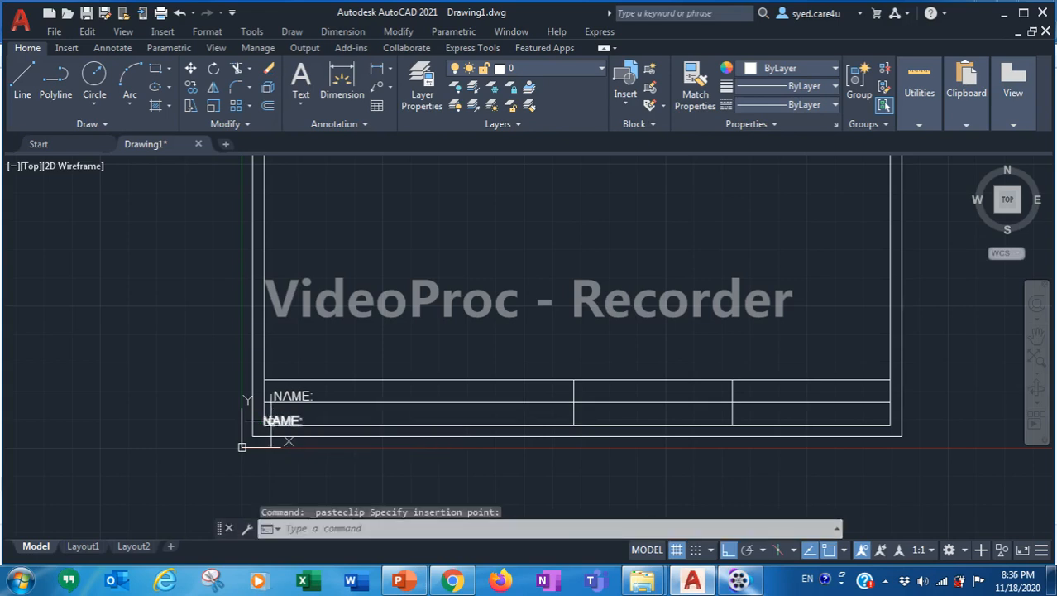
{"action": "left_click", "coordinate": [281, 420]}
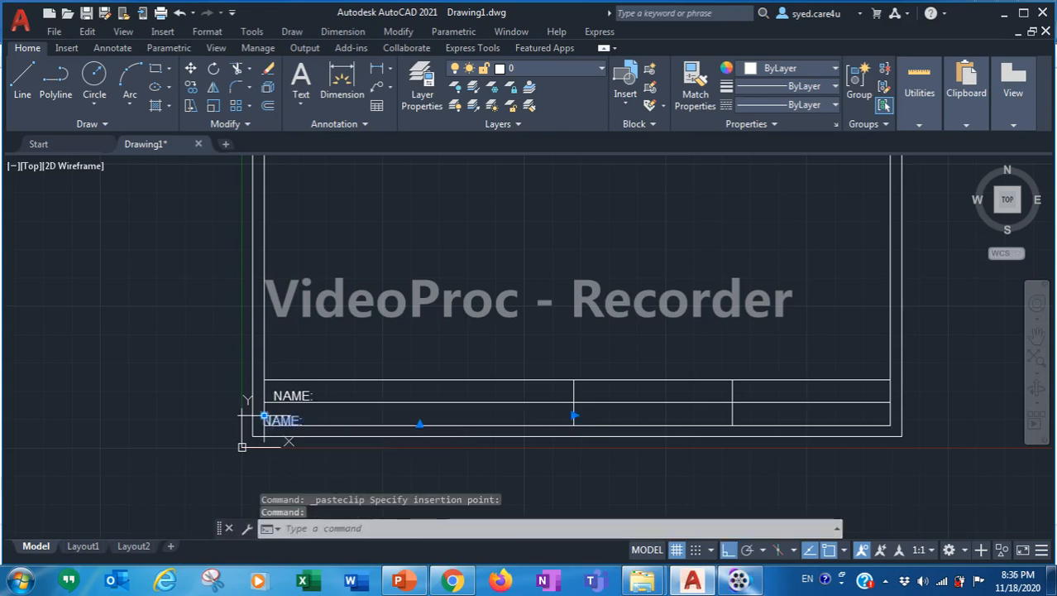
{"action": "left_click", "coordinate": [264, 417]}
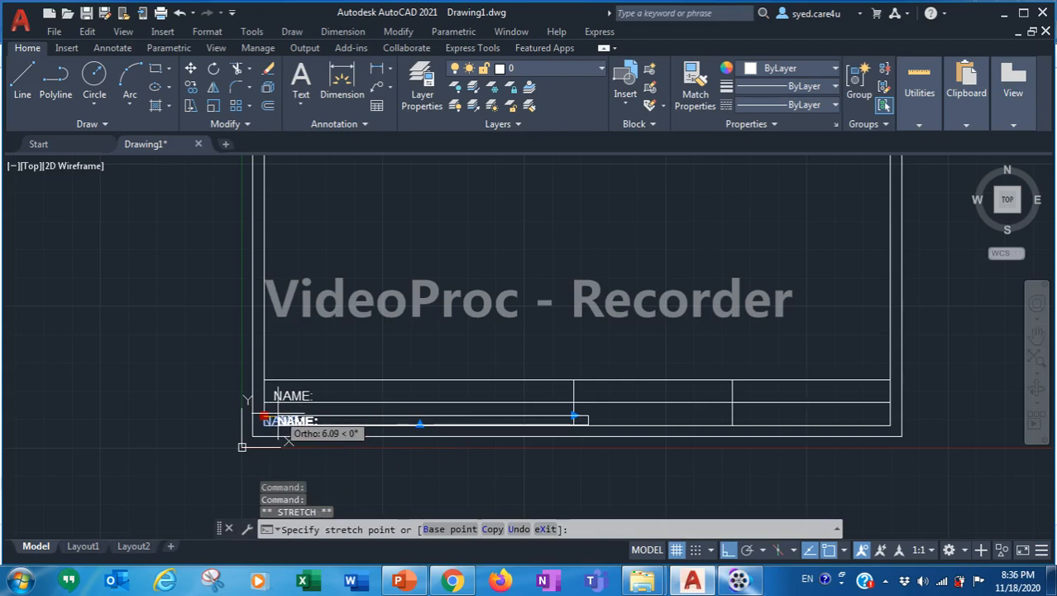
{"action": "left_click", "coordinate": [278, 416]}
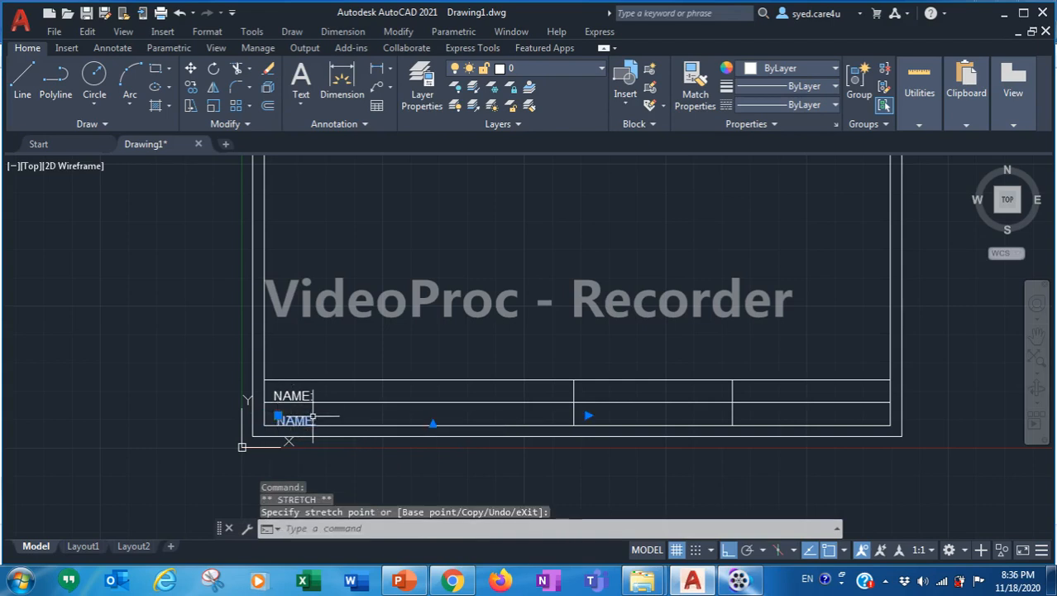
Step: Change the copied text in the lower row's first cell to "TOPIC:"
{"action": "double_click", "coordinate": [306, 422]}
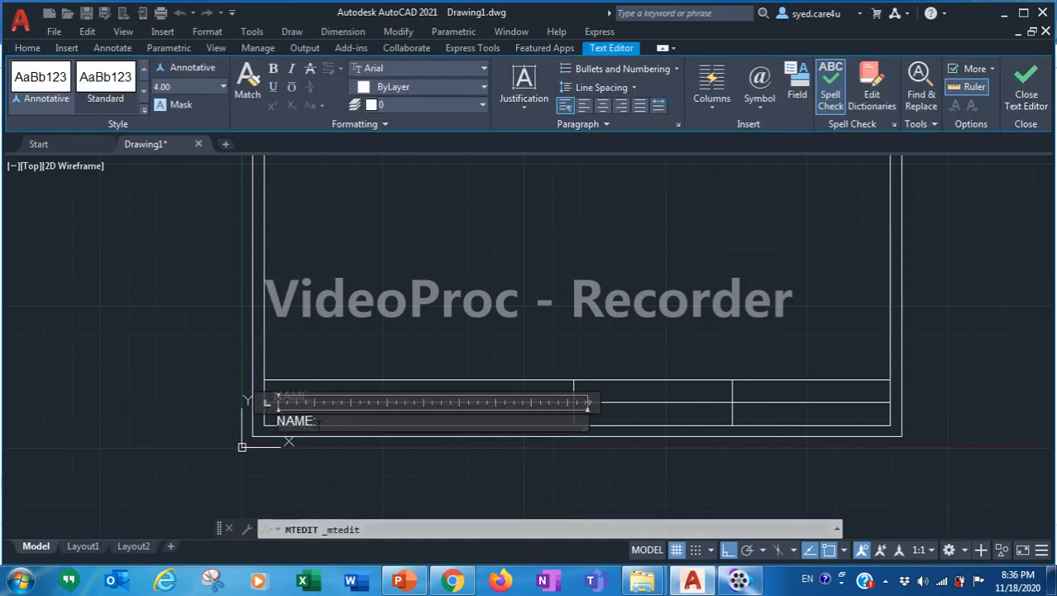
{"action": "key", "text": "BackSpace"}
{"action": "key", "text": "BackSpace"}
{"action": "key", "text": "BackSpace"}
{"action": "type", "text": "TO"}
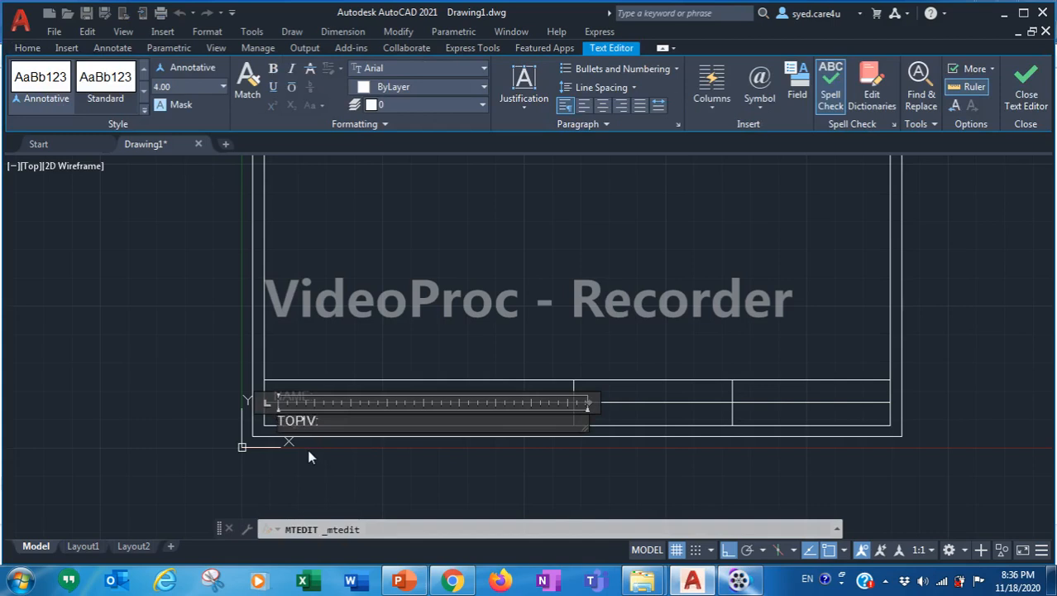
{"action": "type", "text": "PIC:"}
{"action": "left_click", "coordinate": [307, 449]}
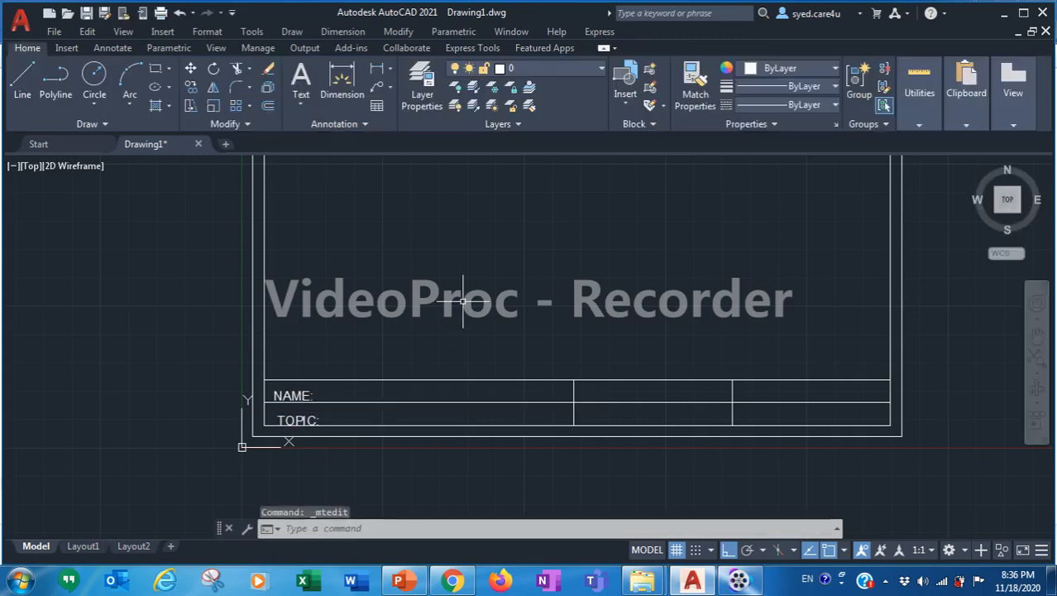
Step: Shift the "TOPIC:" text slightly left to line up with the "NAME:" text above it
{"action": "left_click", "coordinate": [285, 419]}
{"action": "left_click", "coordinate": [277, 416]}
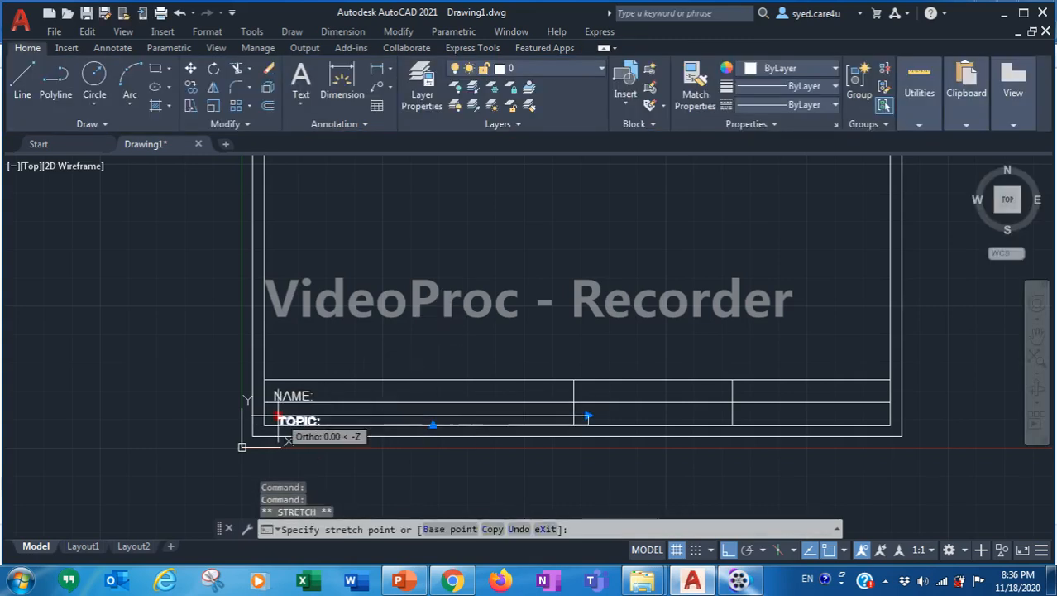
{"action": "left_click", "coordinate": [273, 423]}
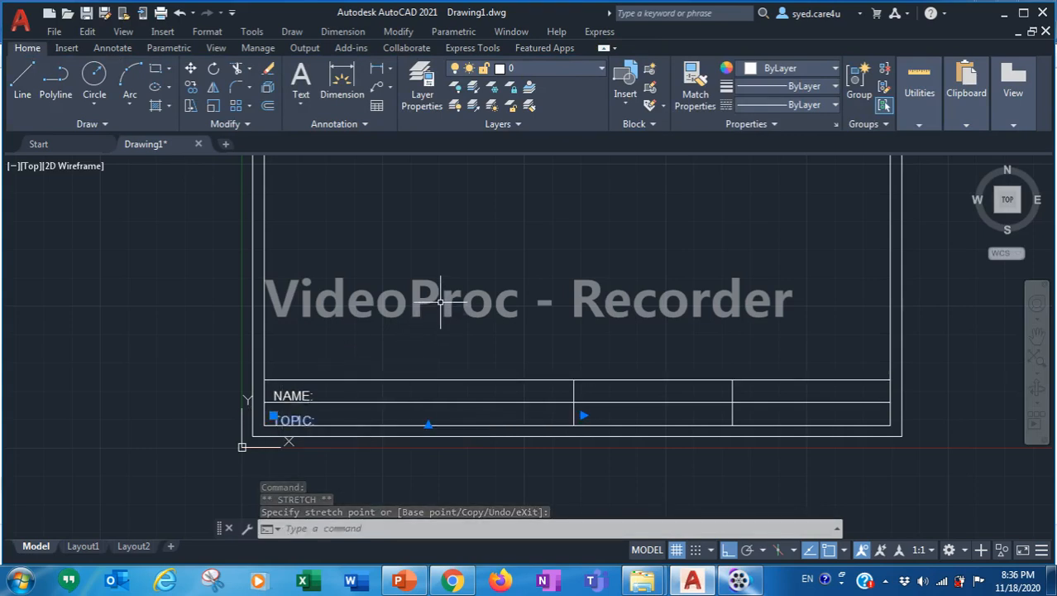
Step: Copy the "TOPIC:" text into the second cell of the upper row and move it right and down inside the cell
{"action": "key", "text": "ctrl+c"}
{"action": "key", "text": "ctrl+v"}
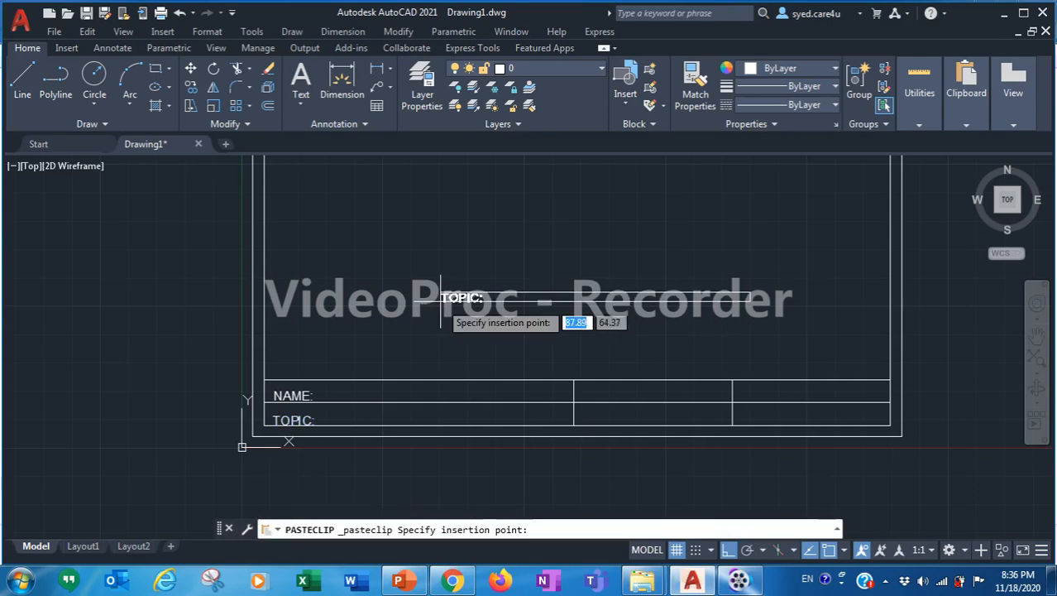
{"action": "left_click", "coordinate": [577, 387]}
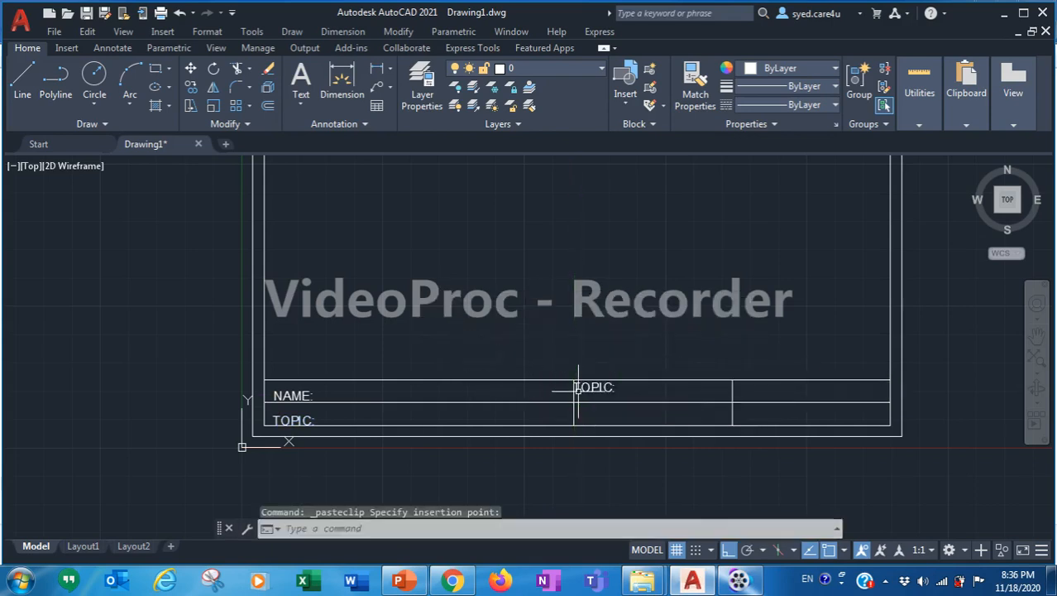
{"action": "left_click", "coordinate": [576, 383]}
{"action": "left_click", "coordinate": [575, 381]}
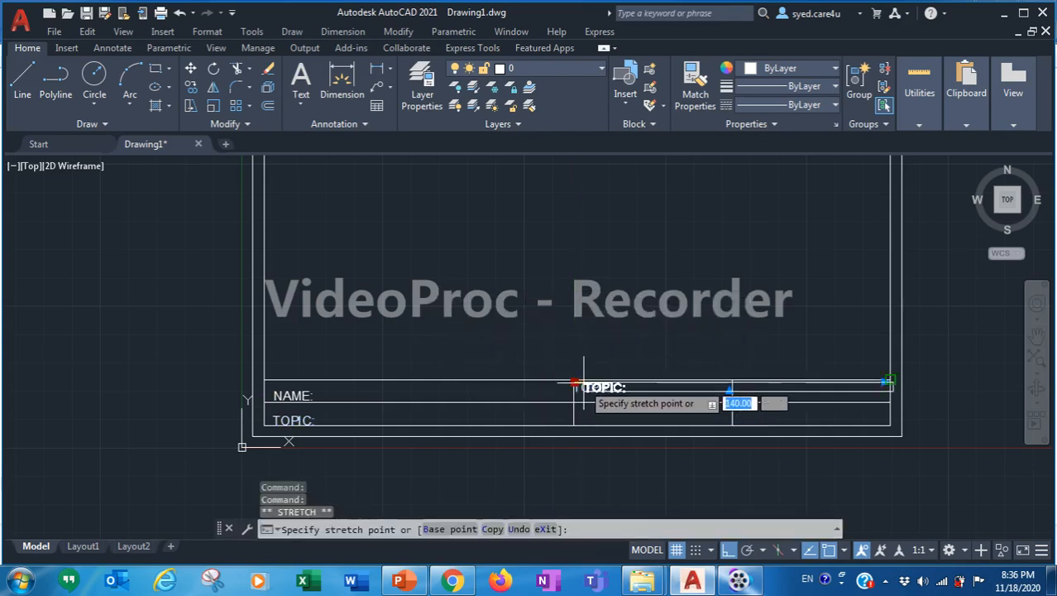
{"action": "left_click", "coordinate": [575, 383]}
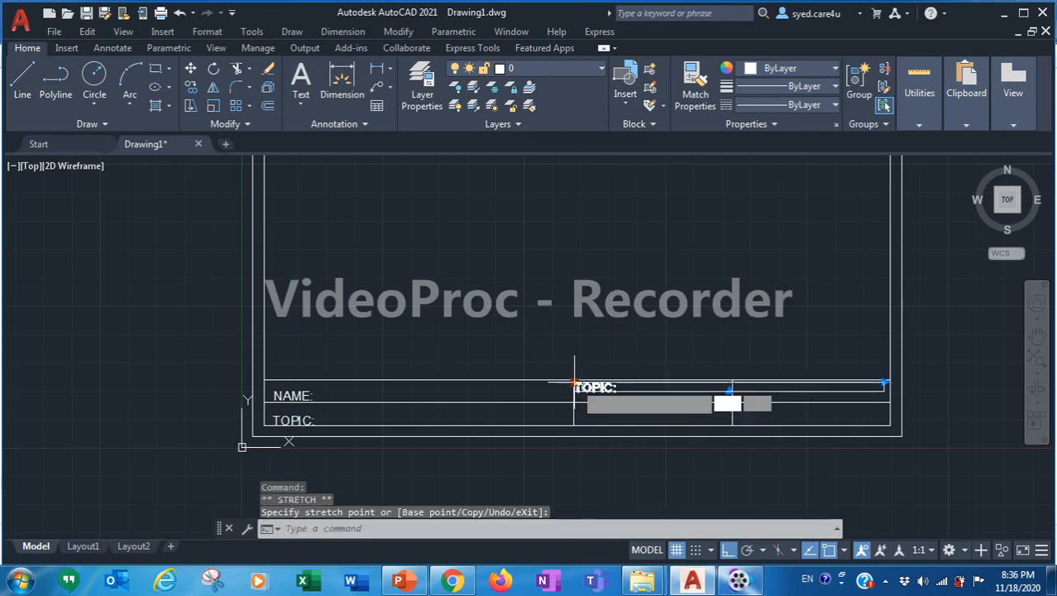
{"action": "left_click", "coordinate": [583, 384]}
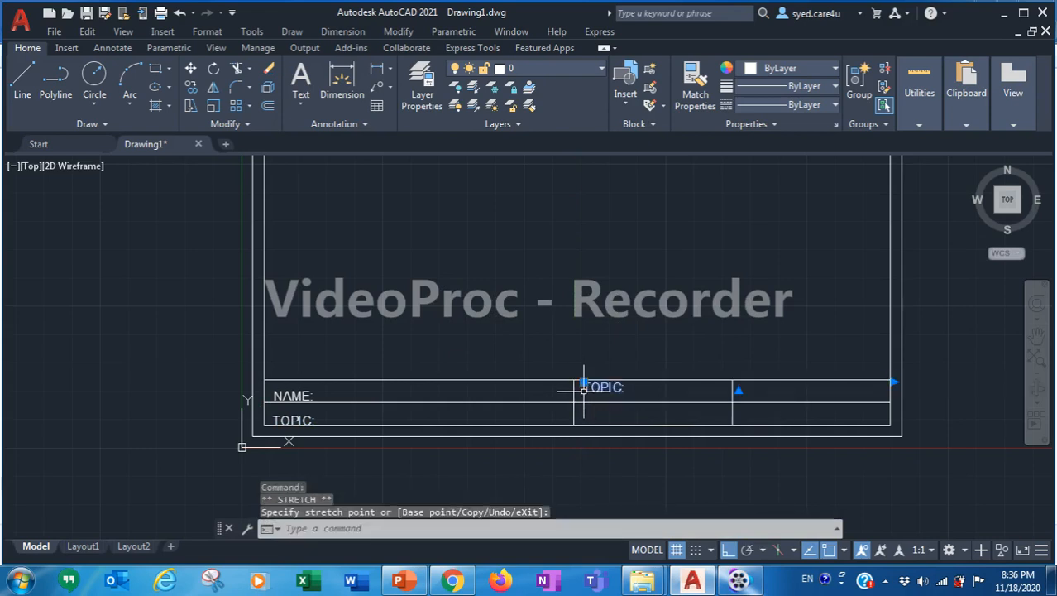
{"action": "left_click", "coordinate": [583, 384]}
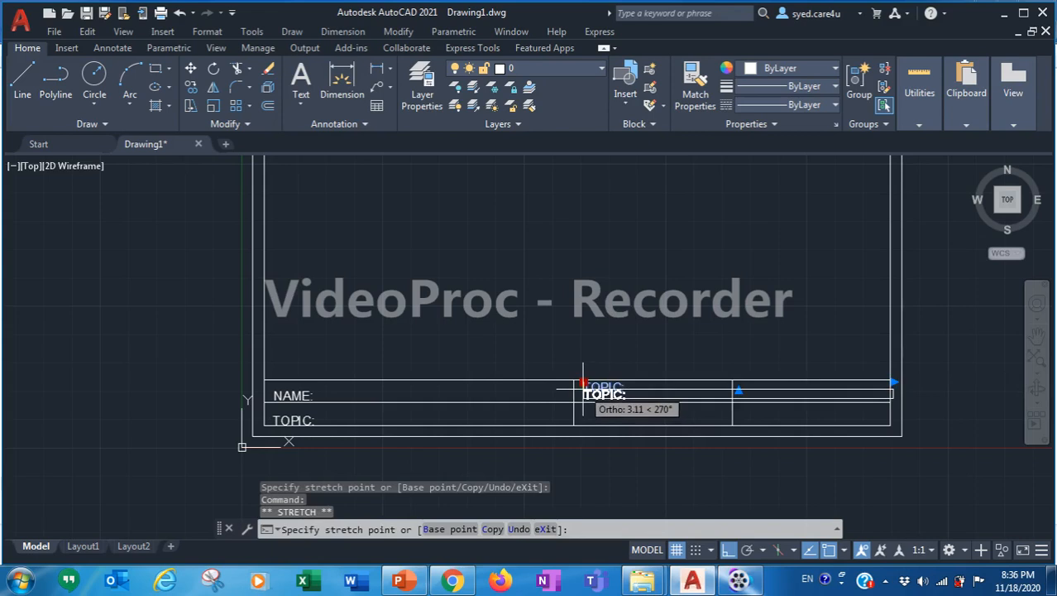
{"action": "left_click", "coordinate": [584, 386]}
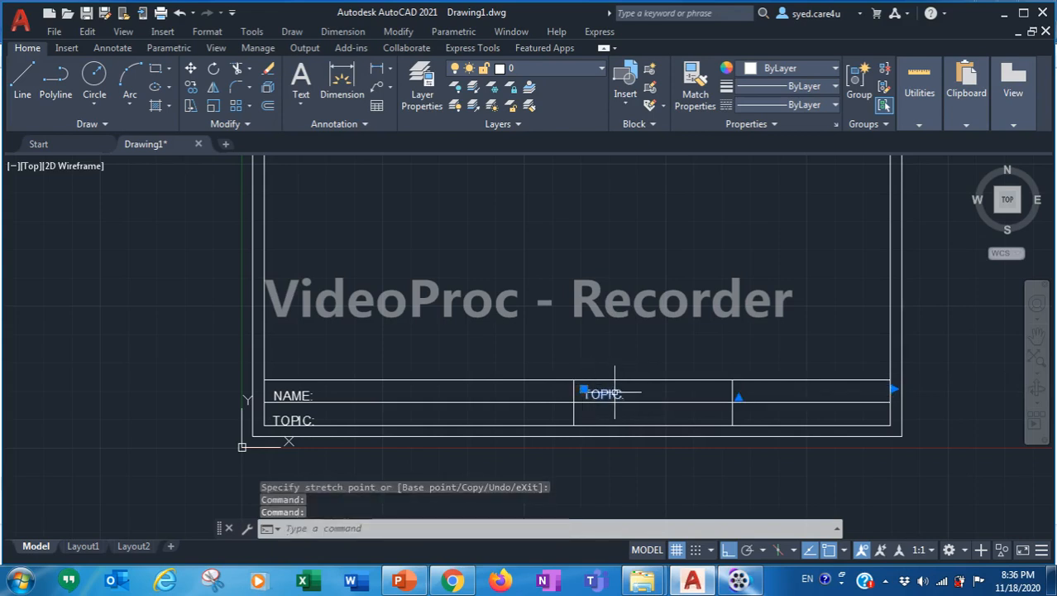
Step: Change the copied text in the upper row's second cell to "ID:"
{"action": "double_click", "coordinate": [586, 389]}
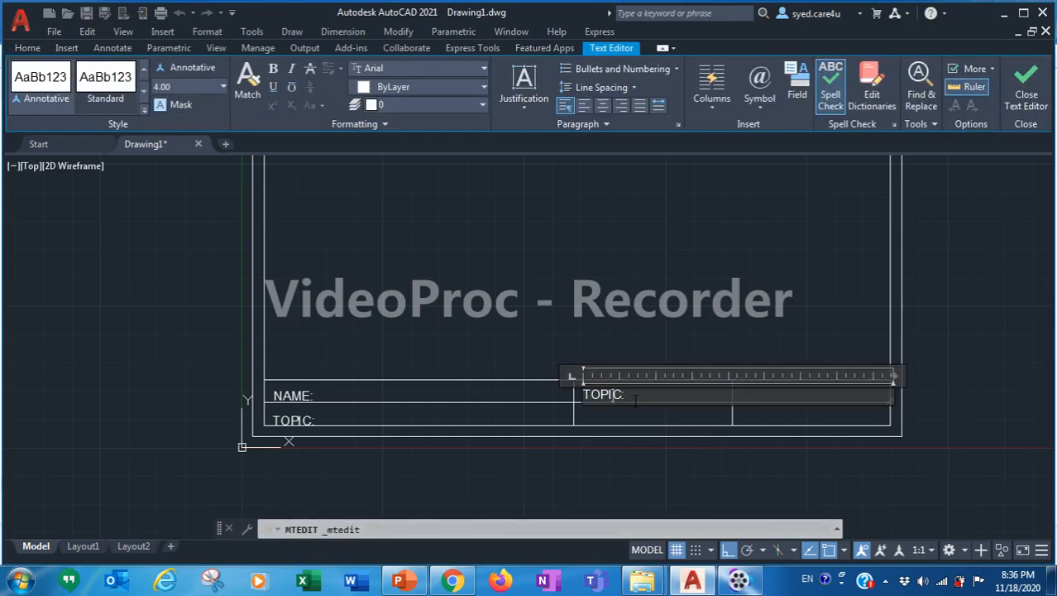
{"action": "key", "text": "BackSpace"}
{"action": "key", "text": "BackSpace"}
{"action": "left_click", "coordinate": [580, 310]}
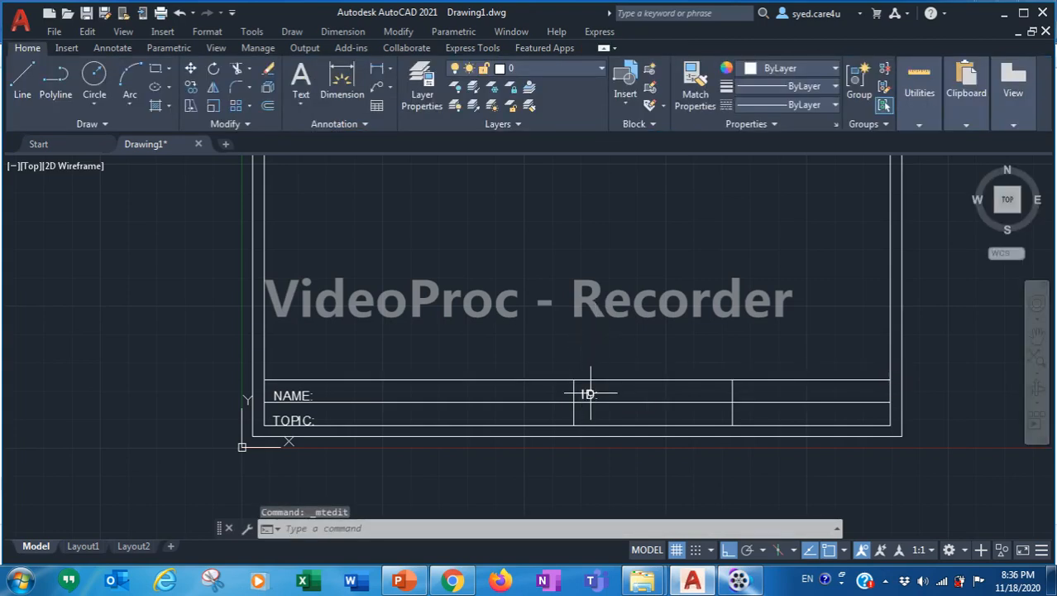
Step: Copy the "ID:" text into the cell directly below and change the copy to "DATE:"
{"action": "left_click", "coordinate": [590, 394]}
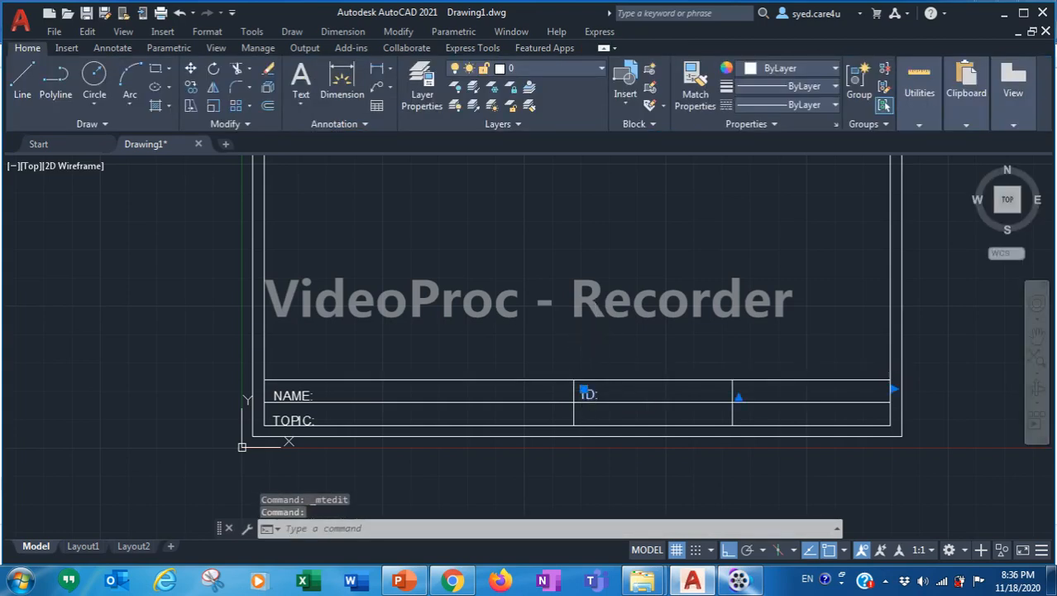
{"action": "key", "text": "ctrl+c"}
{"action": "key", "text": "ctrl+v"}
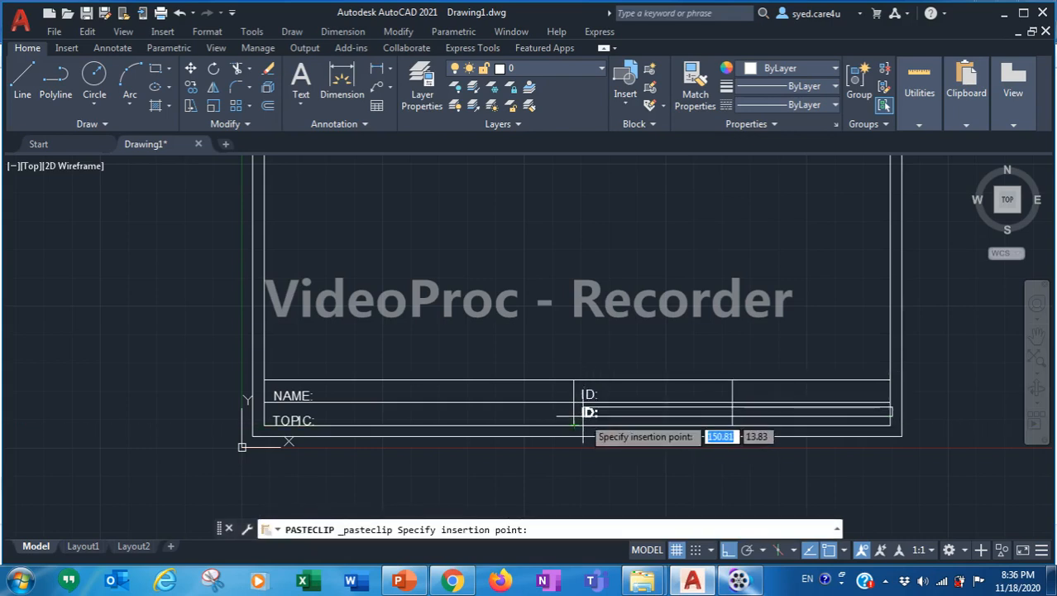
{"action": "left_click", "coordinate": [574, 423]}
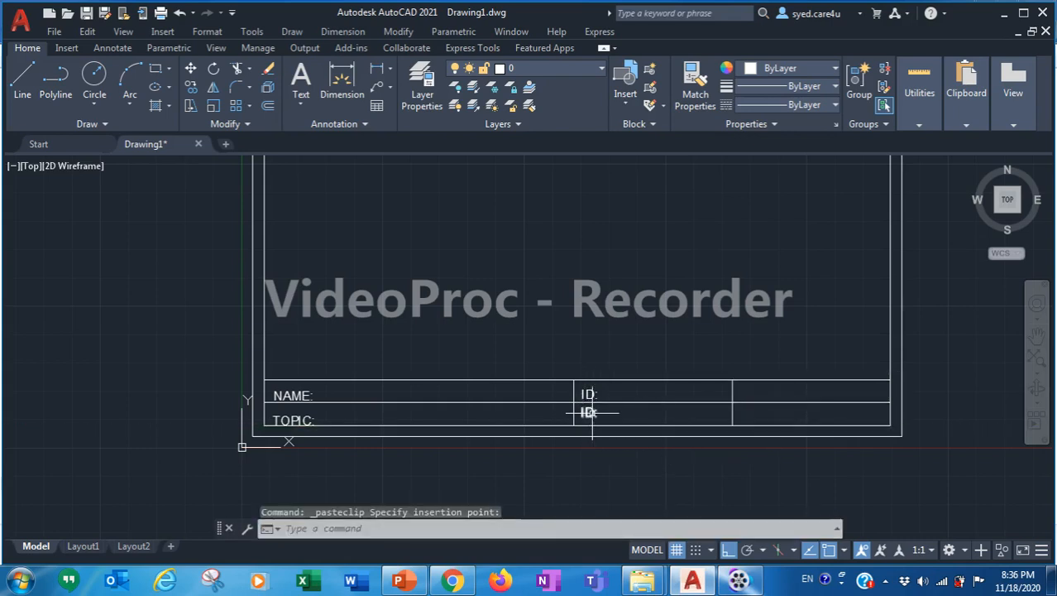
{"action": "double_click", "coordinate": [592, 412]}
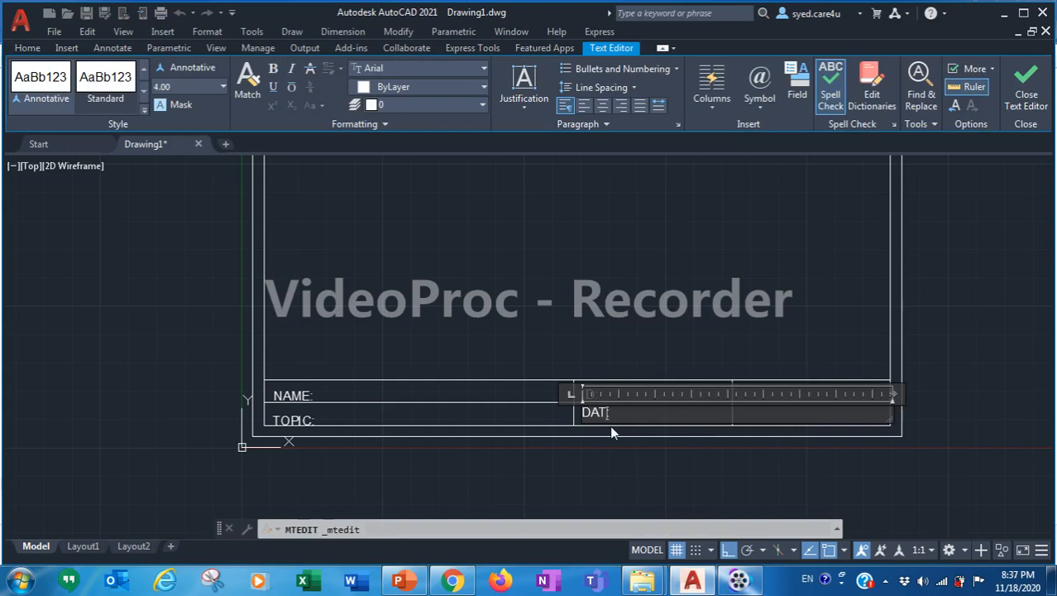
{"action": "left_click", "coordinate": [616, 305]}
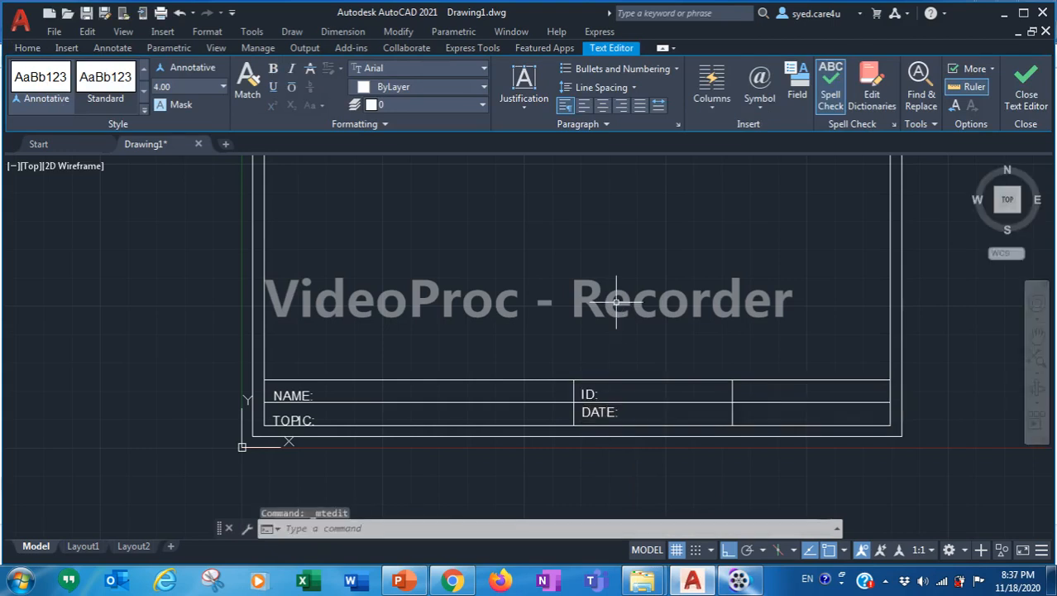
Step: Copy the "ID:" text to the upper row's third cell and move the copy down onto the cell's upper-left corner
{"action": "left_click", "coordinate": [589, 385]}
{"action": "key", "text": "ctrl+c"}
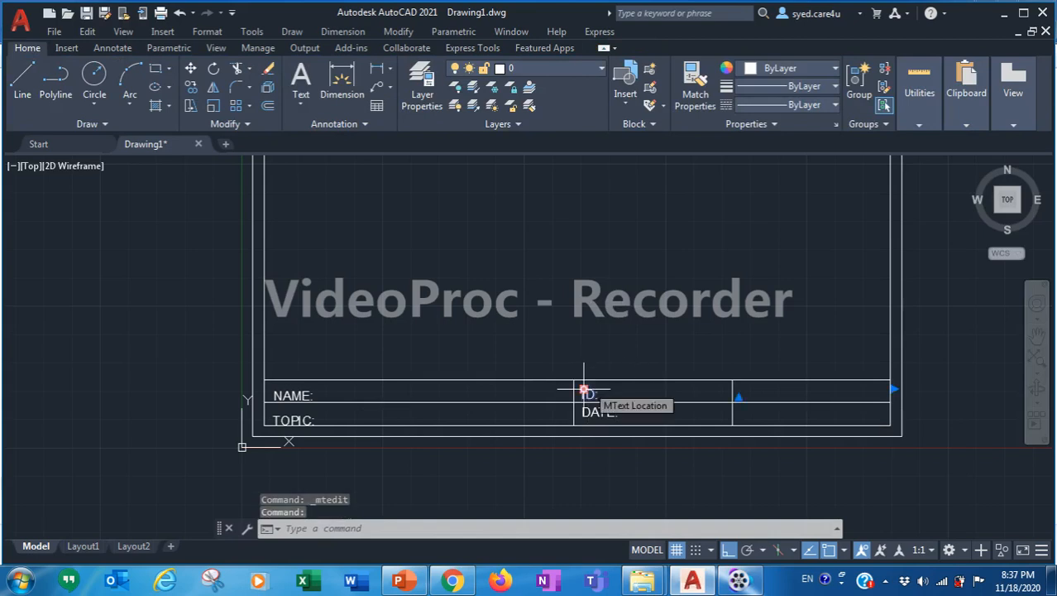
{"action": "key", "text": "ctrl+v"}
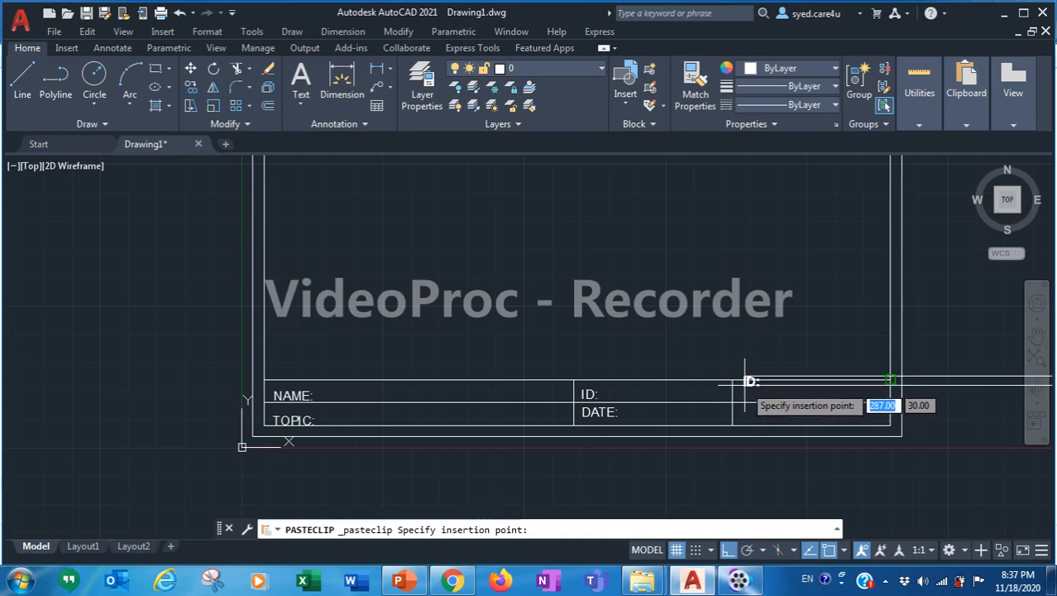
{"action": "left_click", "coordinate": [742, 384]}
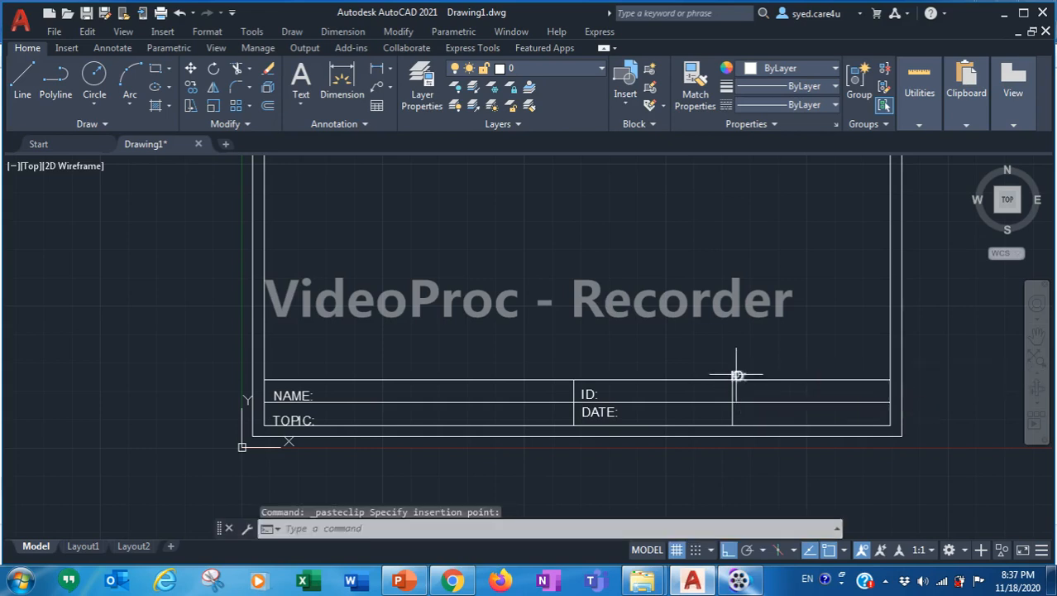
{"action": "left_click", "coordinate": [736, 379]}
{"action": "left_click", "coordinate": [734, 376]}
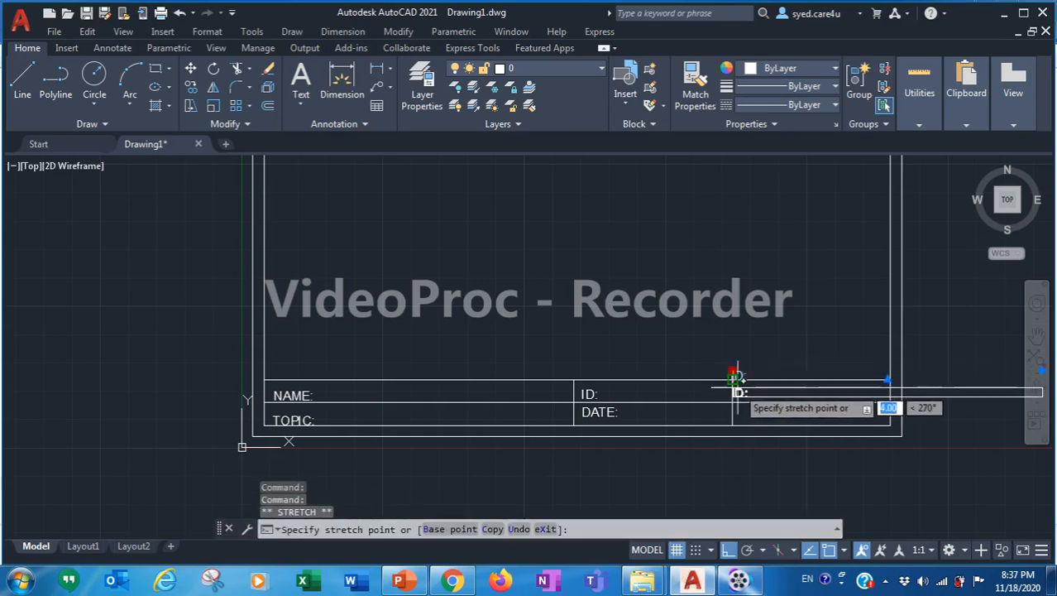
{"action": "left_click", "coordinate": [746, 387]}
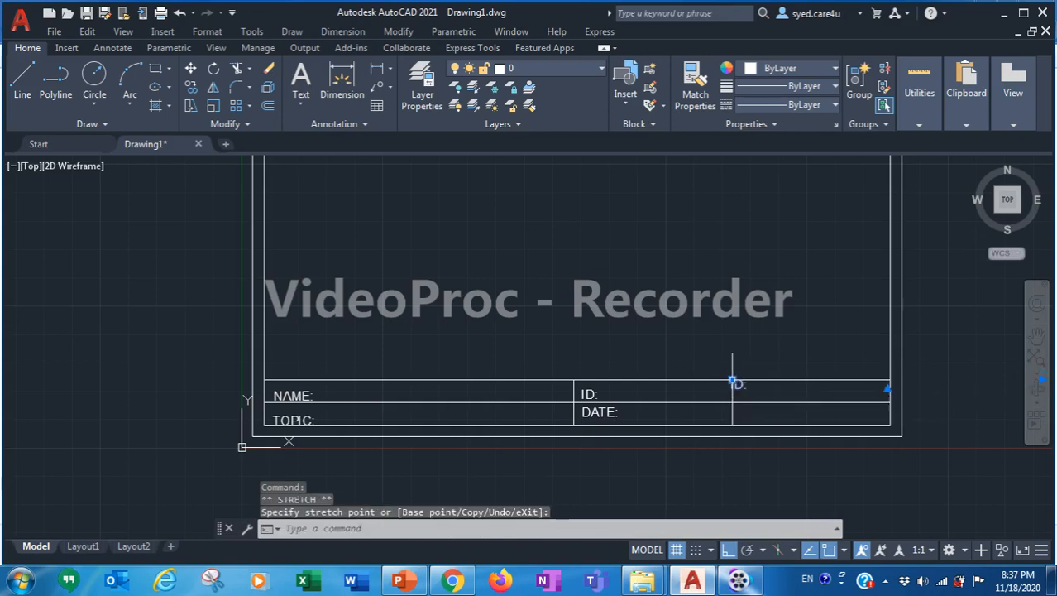
Step: Try to shift the copied "ID:" text down and right inside the upper row's third cell
{"action": "left_click", "coordinate": [732, 381]}
{"action": "left_click", "coordinate": [736, 392]}
{"action": "left_click", "coordinate": [732, 388]}
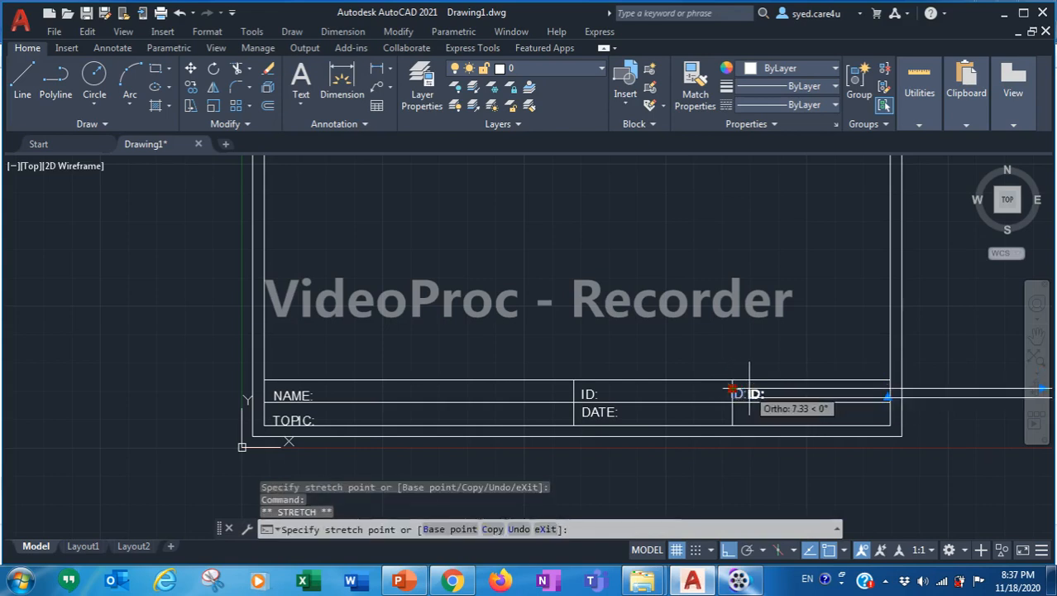
{"action": "left_click", "coordinate": [890, 382]}
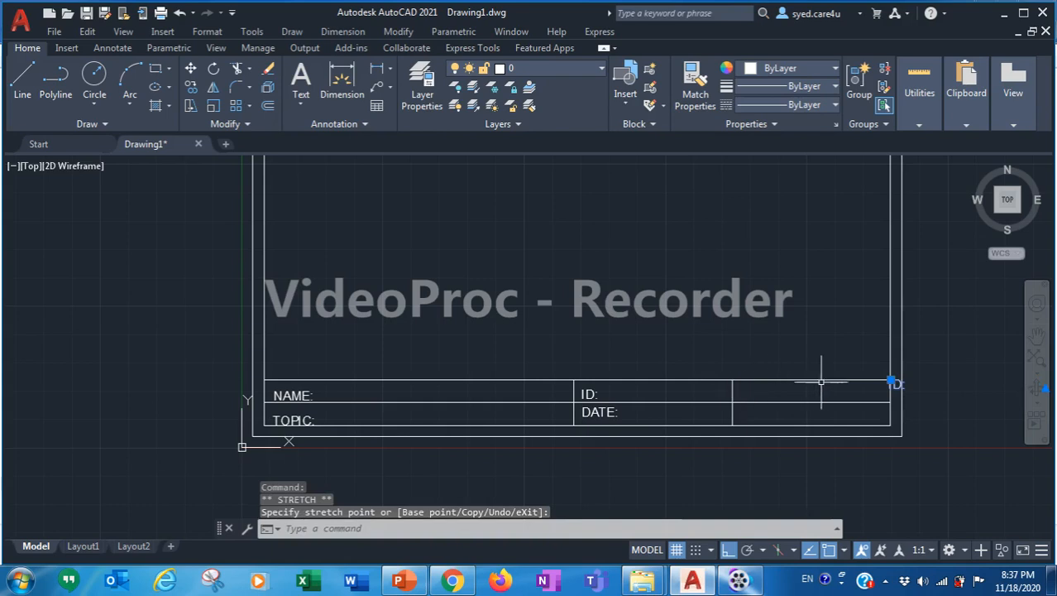
{"action": "left_click", "coordinate": [891, 383]}
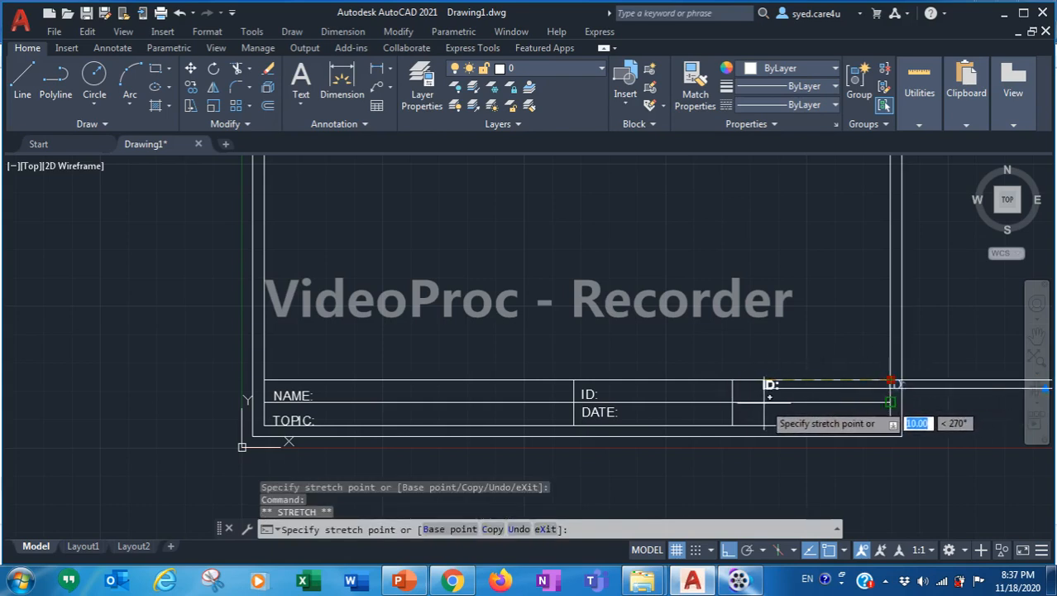
{"action": "left_click", "coordinate": [755, 383]}
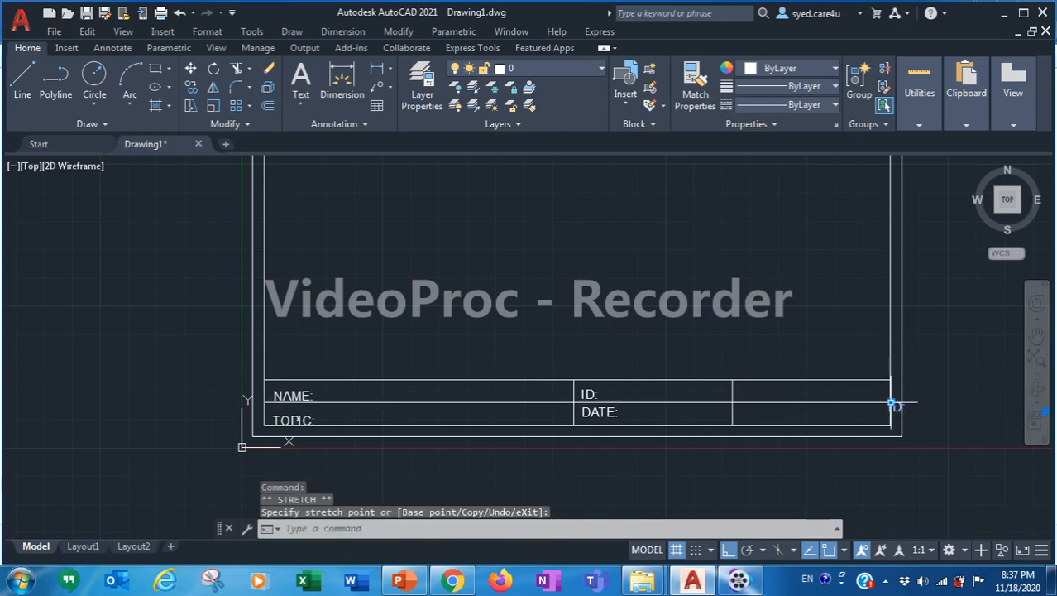
{"action": "left_click", "coordinate": [892, 404]}
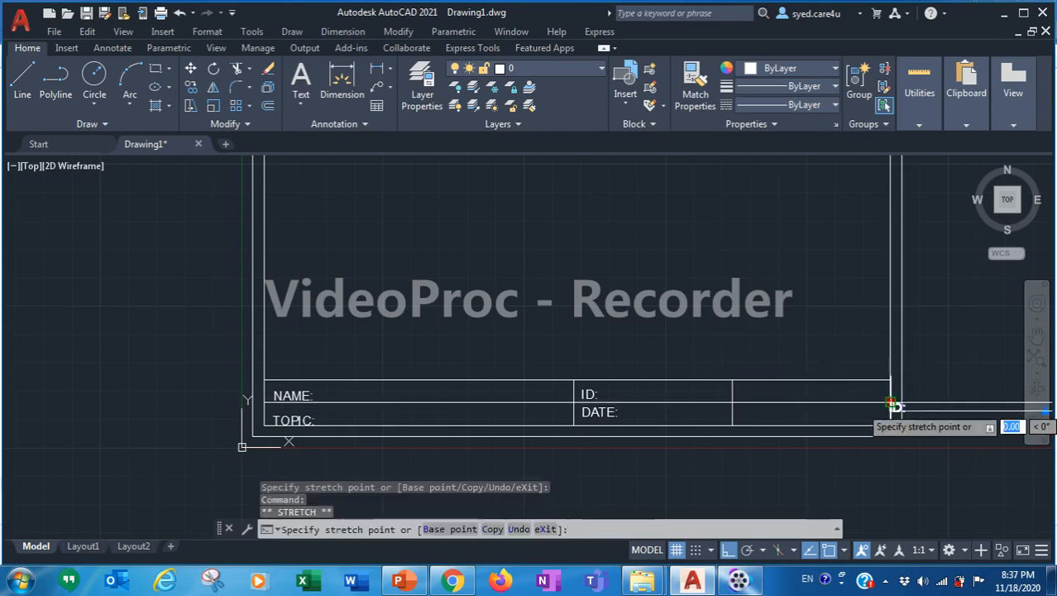
{"action": "left_click", "coordinate": [736, 406]}
{"action": "left_click", "coordinate": [736, 405]}
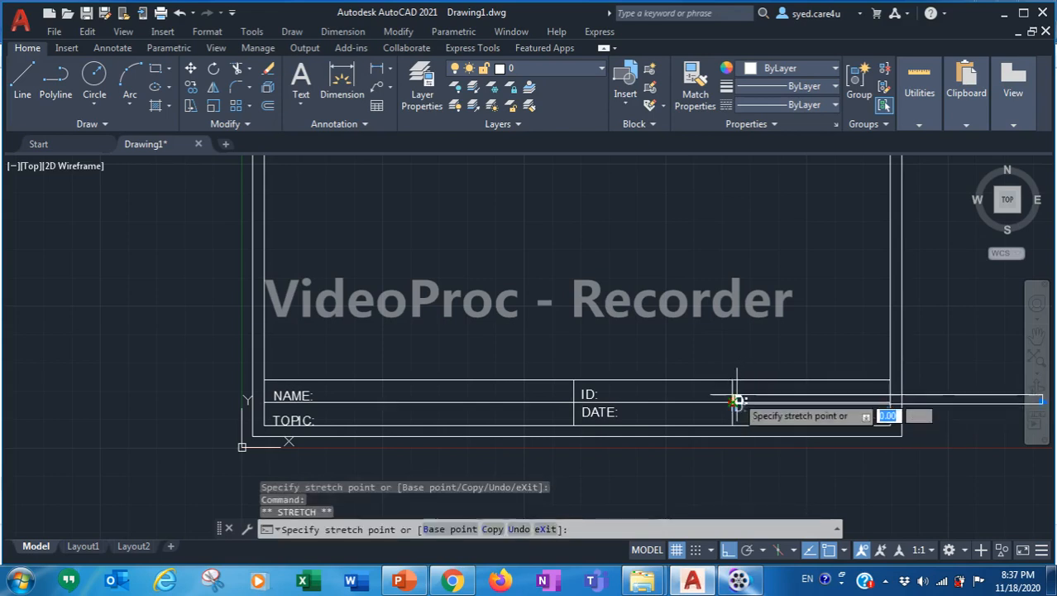
{"action": "left_click", "coordinate": [733, 401]}
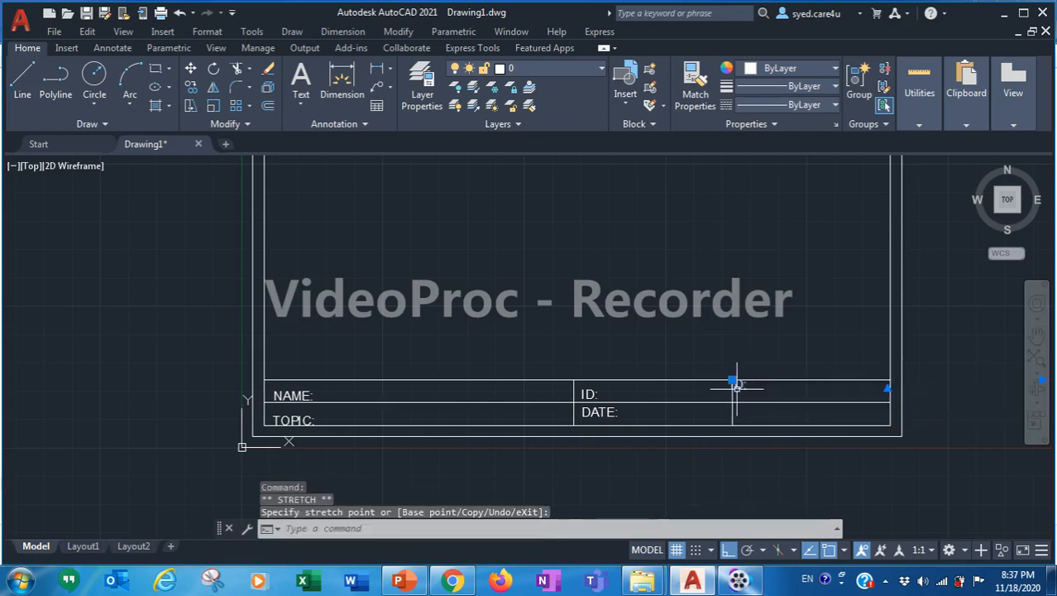
Step: Move the copied text down into the upper row's third cell and change it to "MARKS:"
{"action": "left_click", "coordinate": [733, 382]}
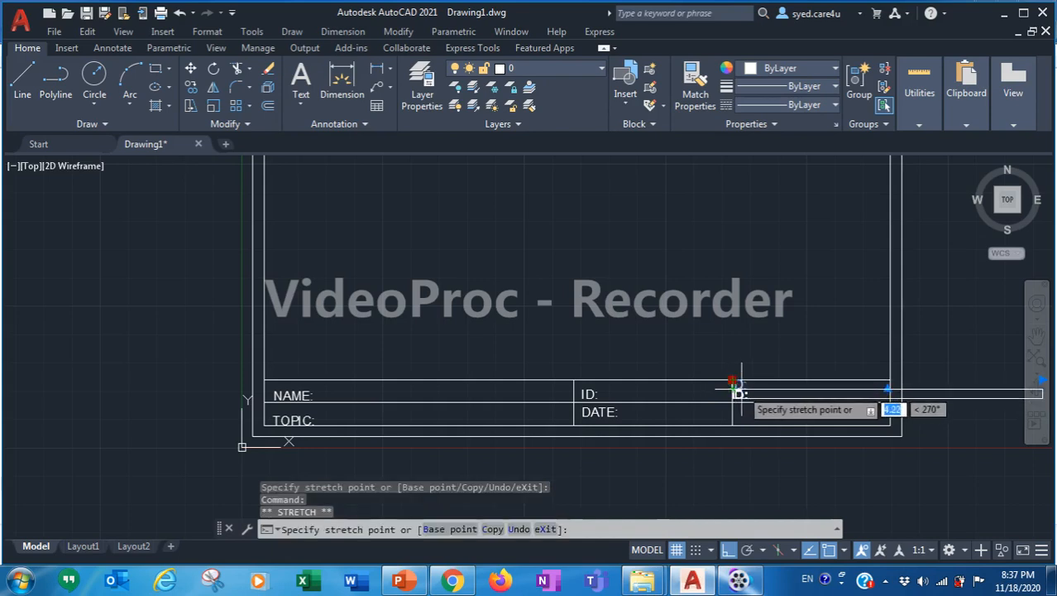
{"action": "left_click", "coordinate": [738, 395]}
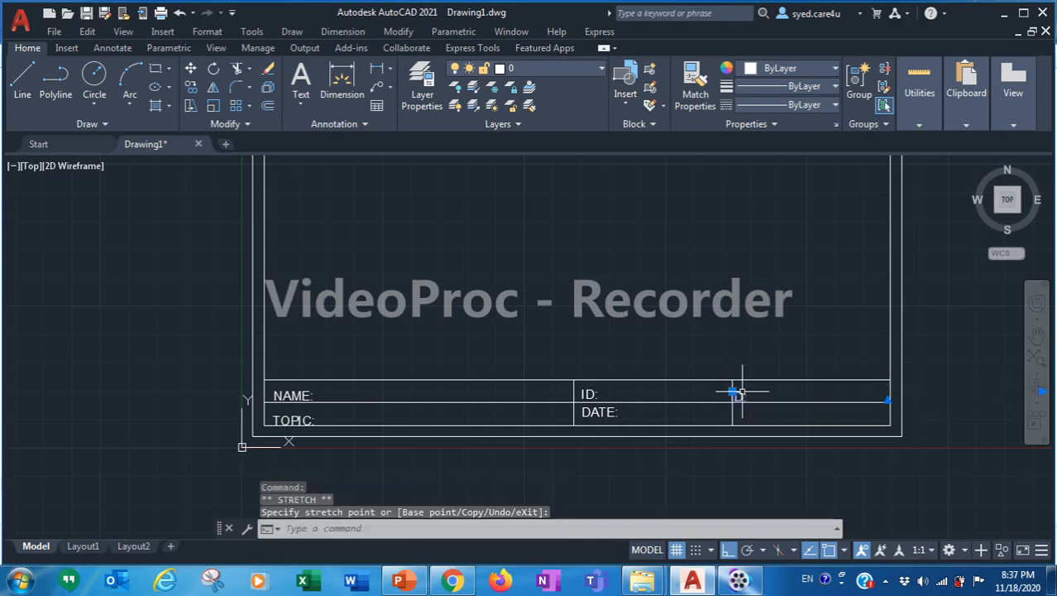
{"action": "double_click", "coordinate": [739, 396]}
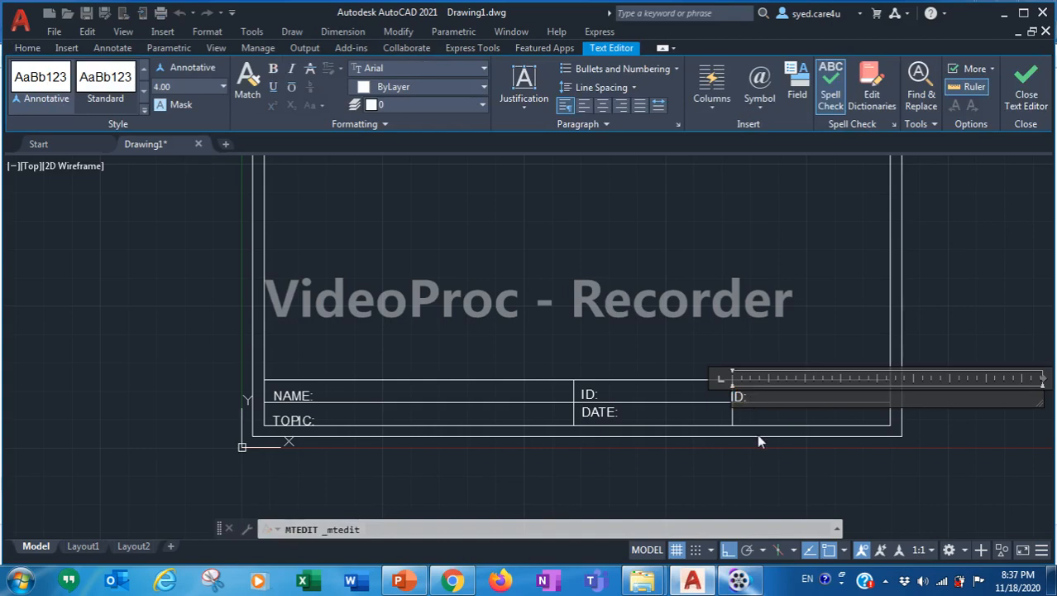
{"action": "key", "text": "BackSpace"}
{"action": "key", "text": "BackSpace"}
{"action": "type", "text": "MARKS"}
{"action": "left_click", "coordinate": [730, 247]}
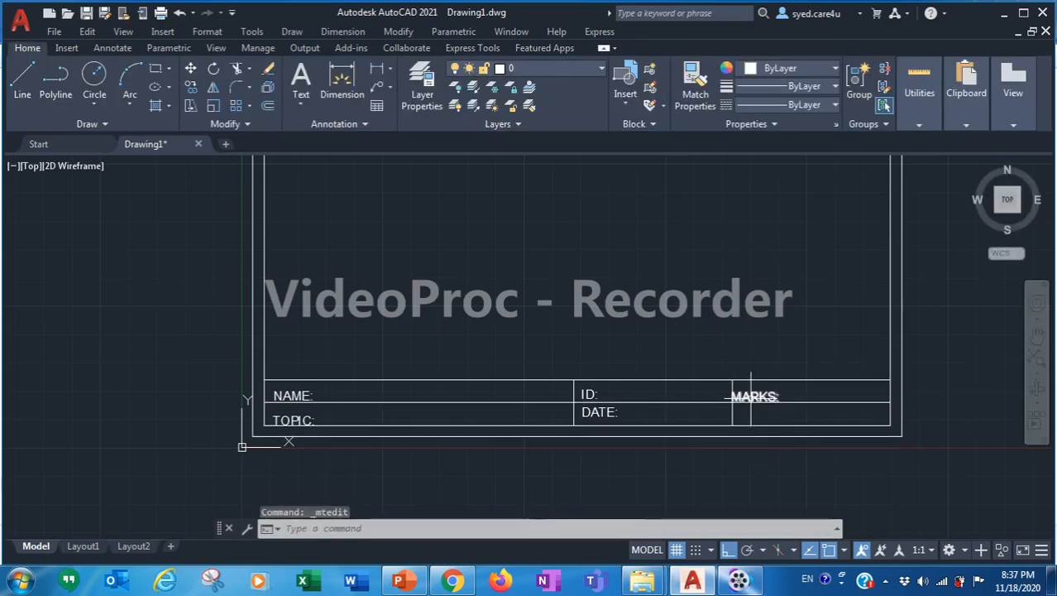
Step: Copy the "ID:" text into the lower row's third cell, directly below "MARKS:"
{"action": "left_click", "coordinate": [595, 397]}
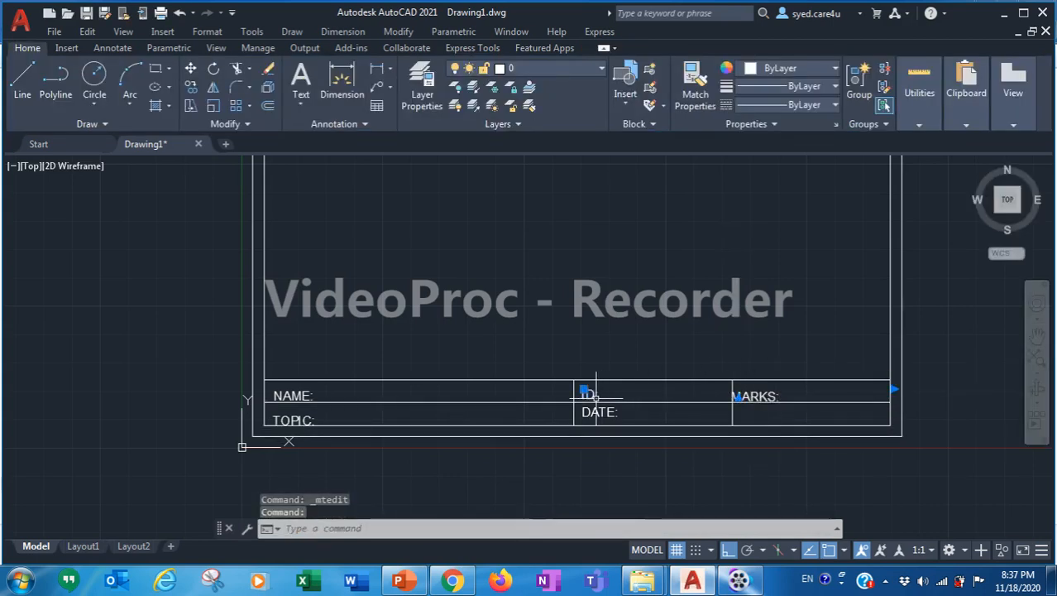
{"action": "key", "text": "ctrl+c"}
{"action": "key", "text": "ctrl+v"}
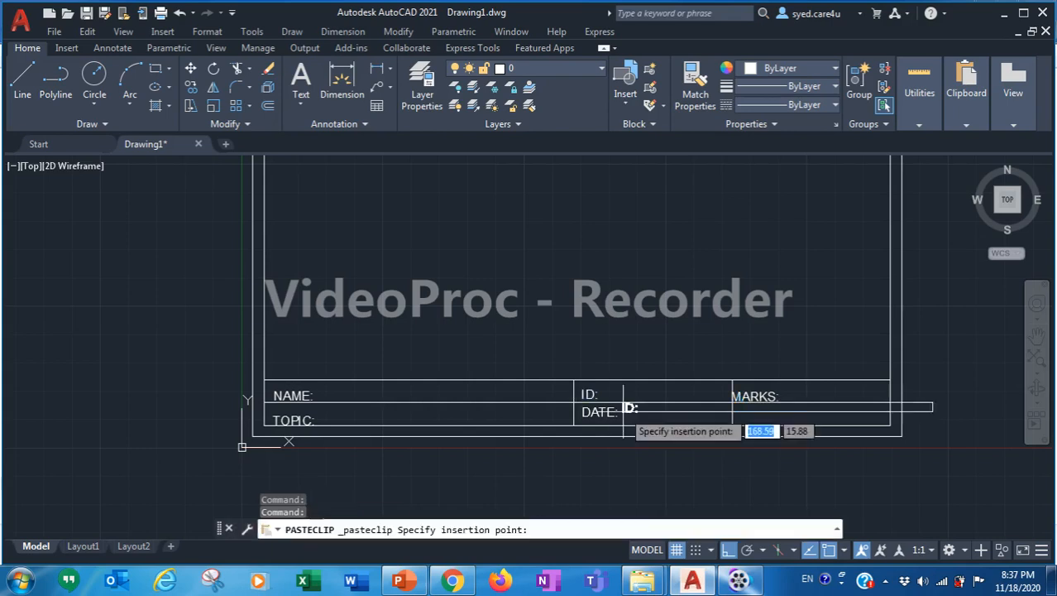
{"action": "left_click", "coordinate": [738, 421]}
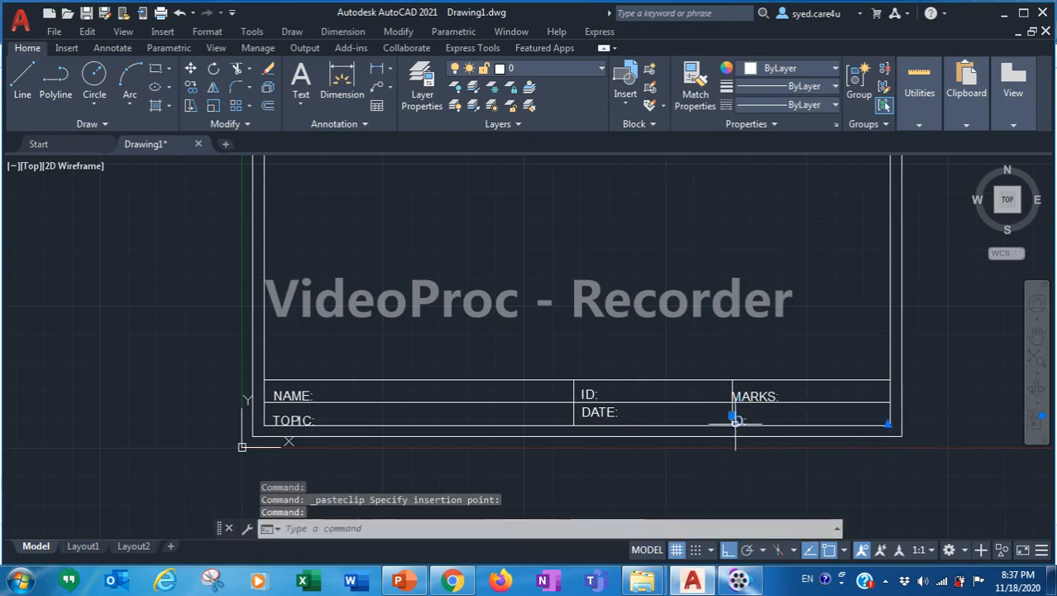
{"action": "left_click", "coordinate": [733, 416]}
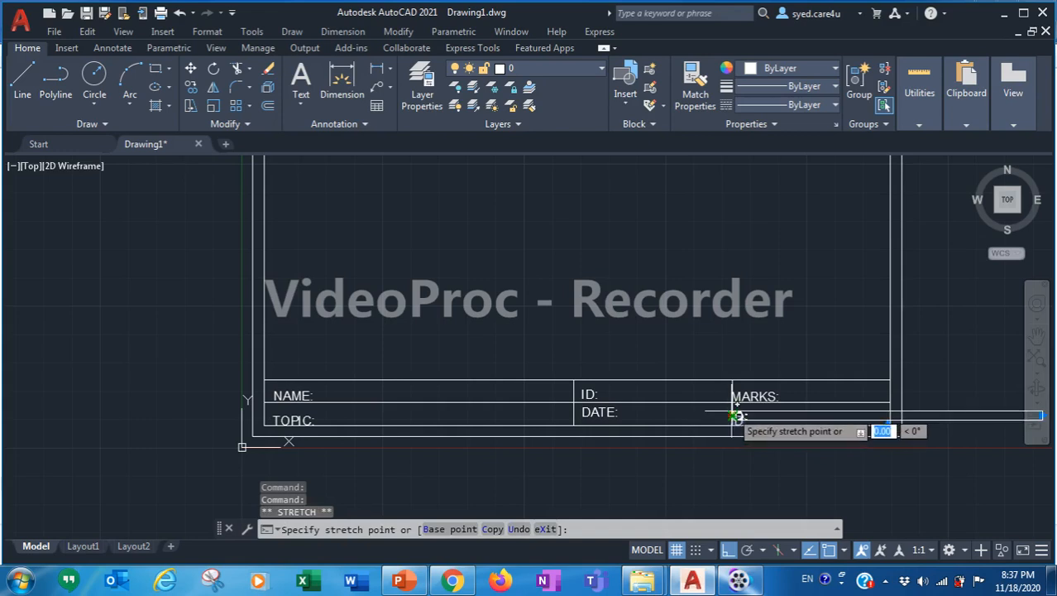
{"action": "left_click", "coordinate": [734, 417]}
{"action": "left_click", "coordinate": [736, 419]}
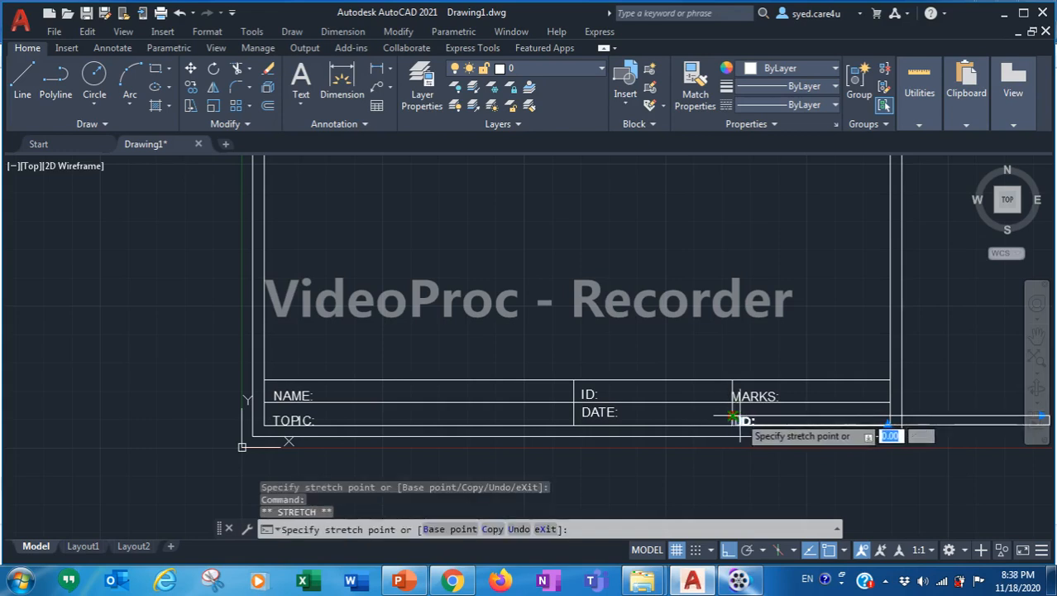
{"action": "left_click", "coordinate": [736, 418]}
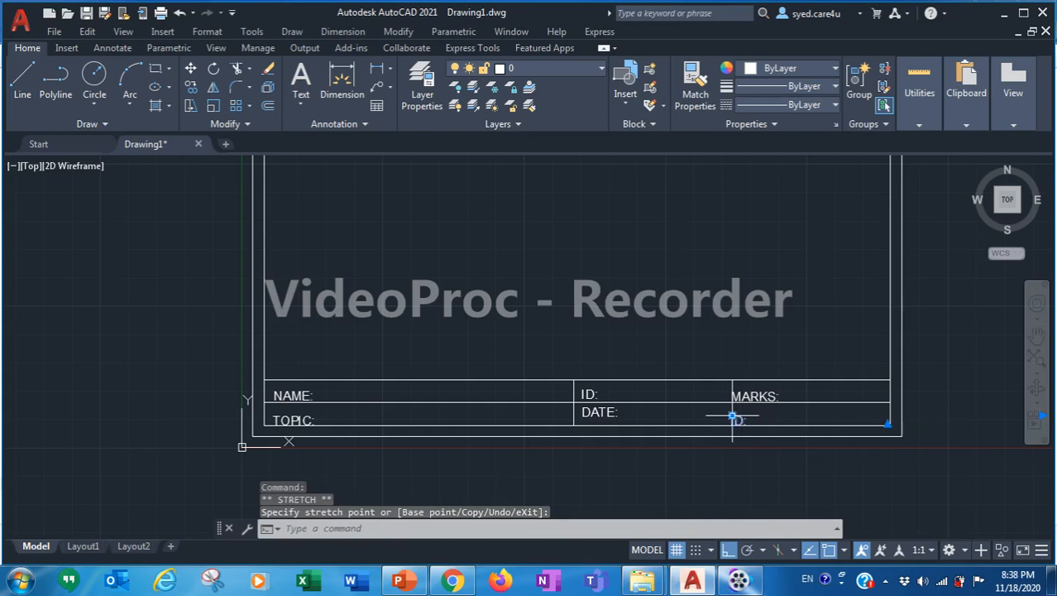
Step: Change the copied text in the lower row's third cell to "SCALE: 1:1"
{"action": "left_click", "coordinate": [739, 418]}
{"action": "double_click", "coordinate": [738, 420]}
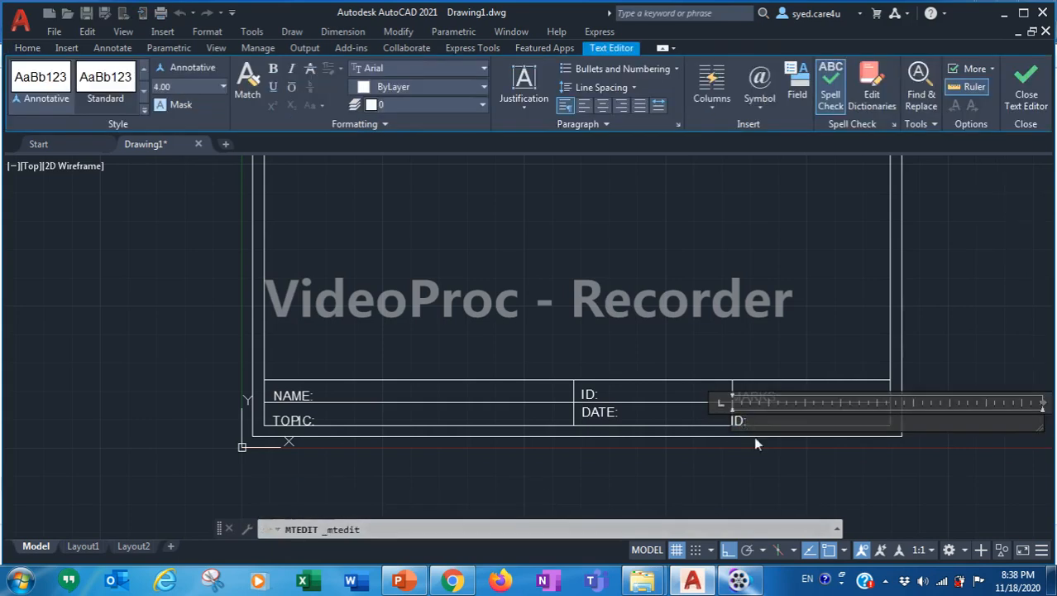
{"action": "key", "text": "BackSpace"}
{"action": "key", "text": "BackSpace"}
{"action": "key", "text": "BackSpace"}
{"action": "type", "text": "SCALE:  1:1"}
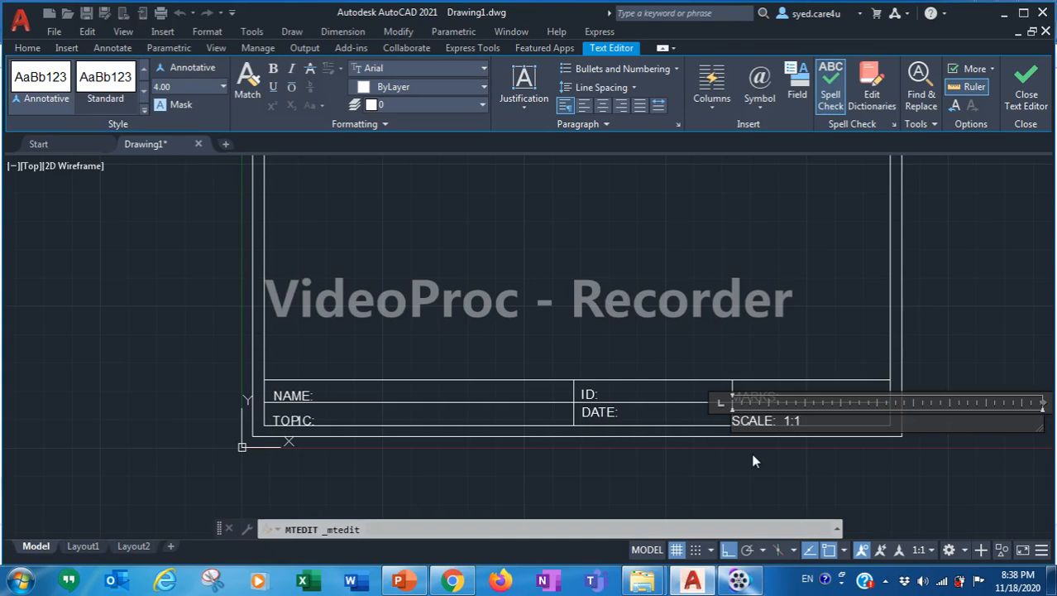
{"action": "left_click", "coordinate": [617, 276]}
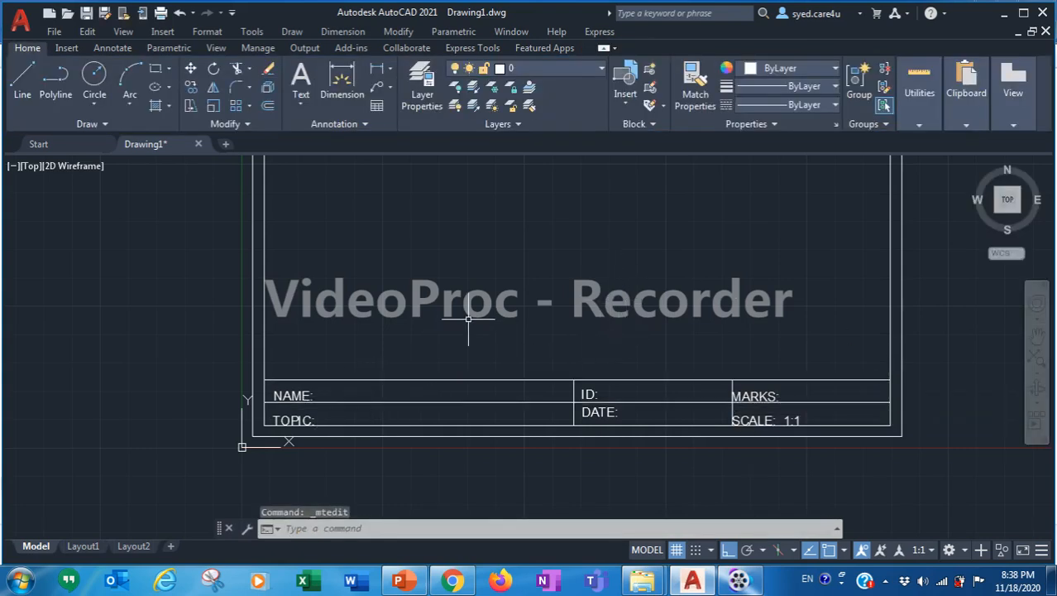
Step: Check the whole sheet with its two borders and the labelled title block
{"action": "scroll", "coordinate": [614, 277], "scroll_direction": "down", "scroll_amount": 2}
{"action": "scroll", "coordinate": [619, 266], "scroll_direction": "up", "scroll_amount": 2}
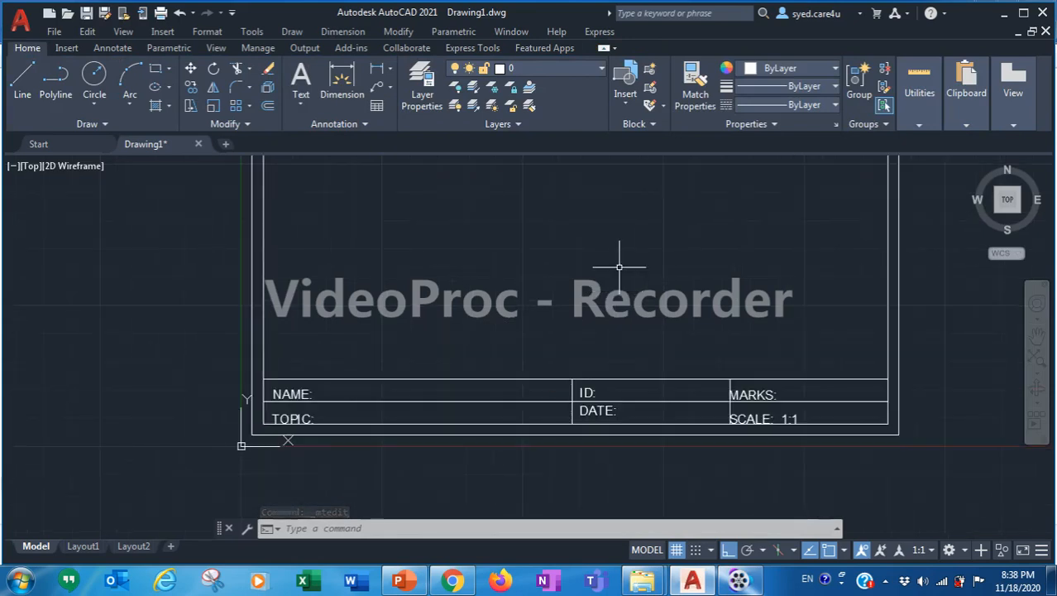
{"action": "mouse_move", "coordinate": [619, 266]}
{"action": "middle_mouse_down"}
{"action": "mouse_move", "coordinate": [514, 326]}
{"action": "mouse_move", "coordinate": [534, 370]}
{"action": "middle_mouse_up"}
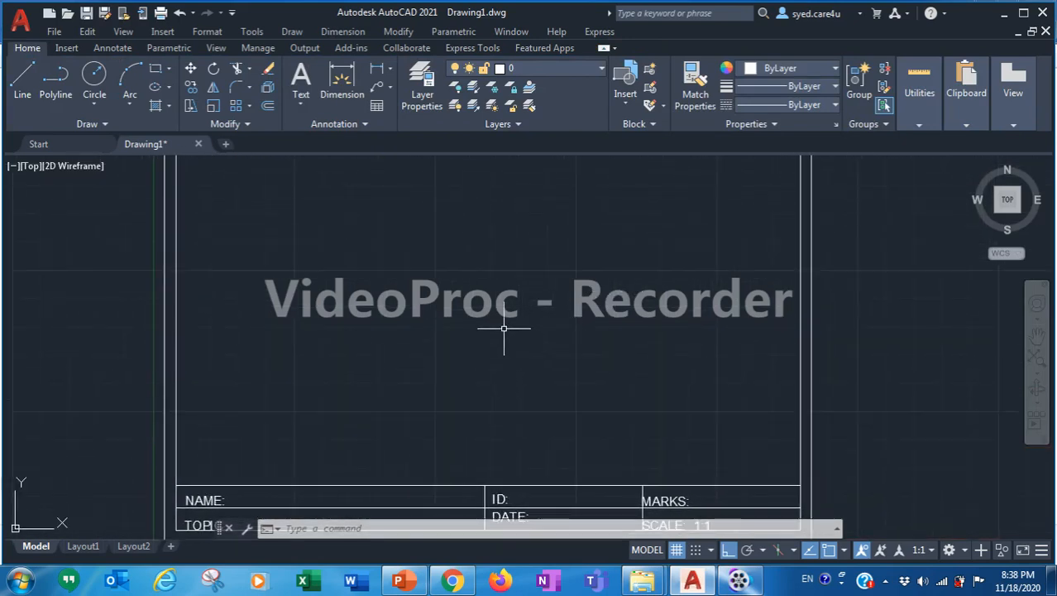
{"action": "scroll", "coordinate": [497, 318], "scroll_direction": "down", "scroll_amount": 2}
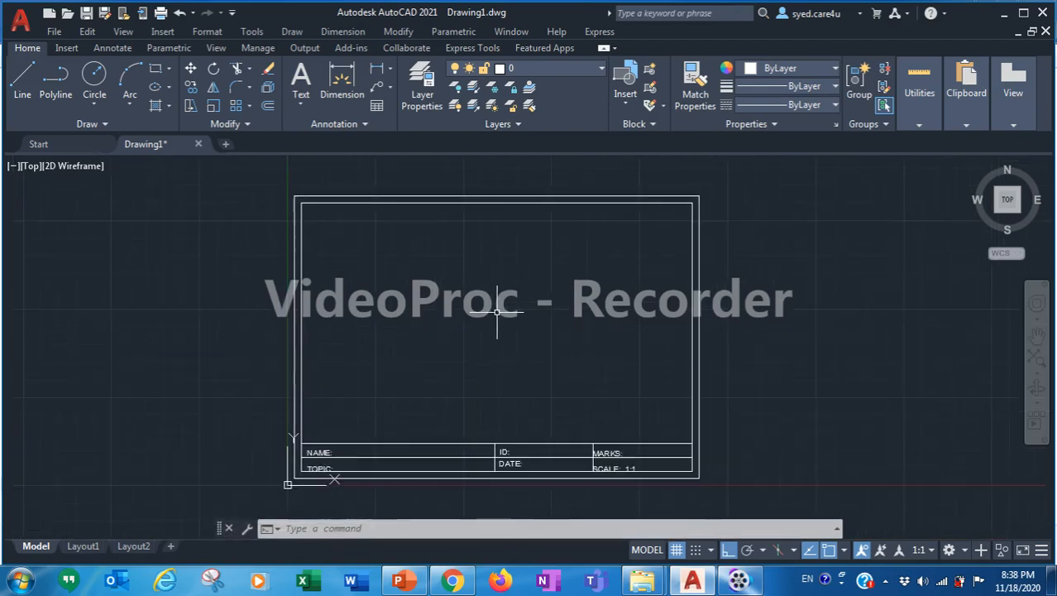
{"action": "scroll", "coordinate": [496, 312], "scroll_direction": "up", "scroll_amount": 2}
{"action": "scroll", "coordinate": [497, 312], "scroll_direction": "down", "scroll_amount": 2}
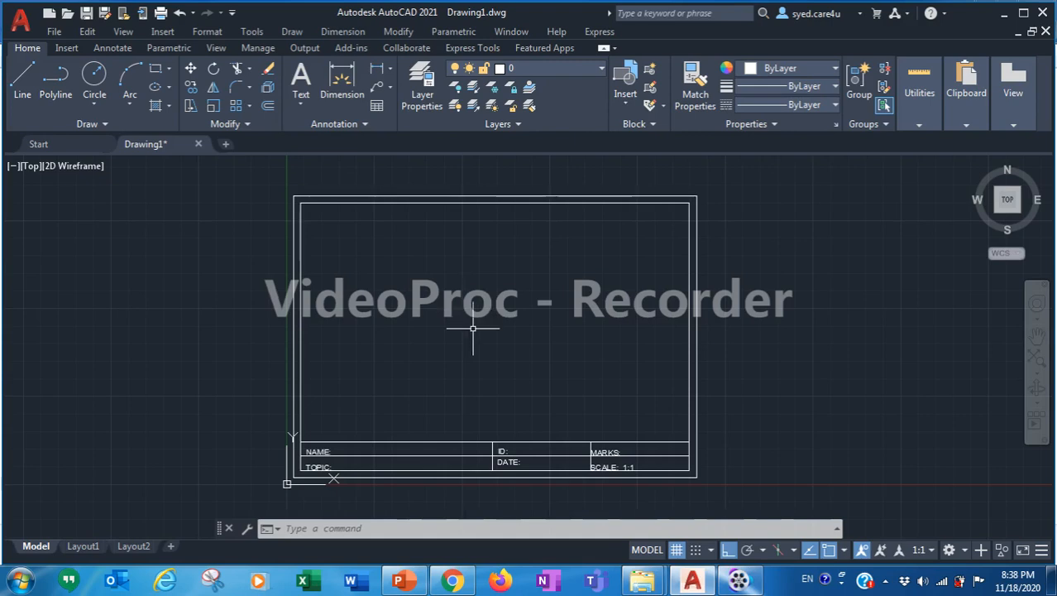
{"action": "scroll", "coordinate": [472, 328], "scroll_direction": "up", "scroll_amount": 2}
{"action": "scroll", "coordinate": [473, 327], "scroll_direction": "down", "scroll_amount": 2}
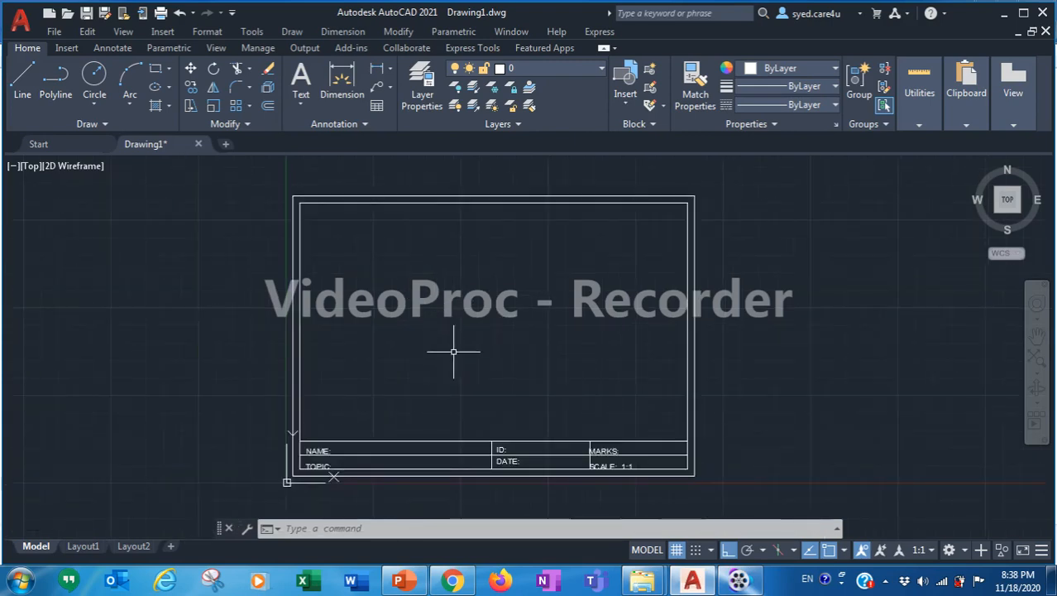
{"action": "left_click", "coordinate": [403, 582]}
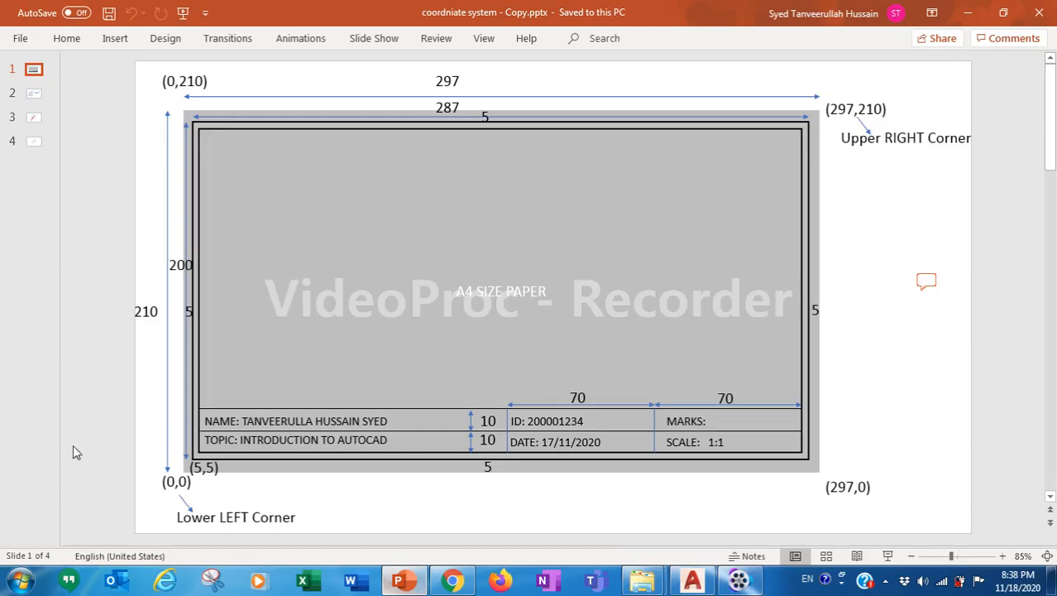
{"action": "left_click", "coordinate": [33, 143]}
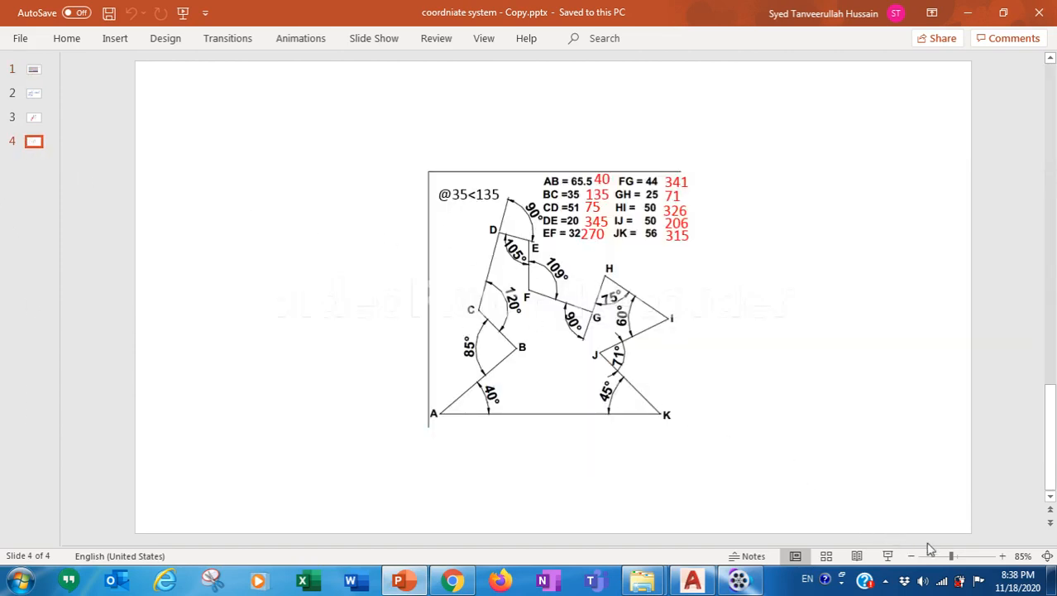
{"action": "left_click", "coordinate": [1000, 557]}
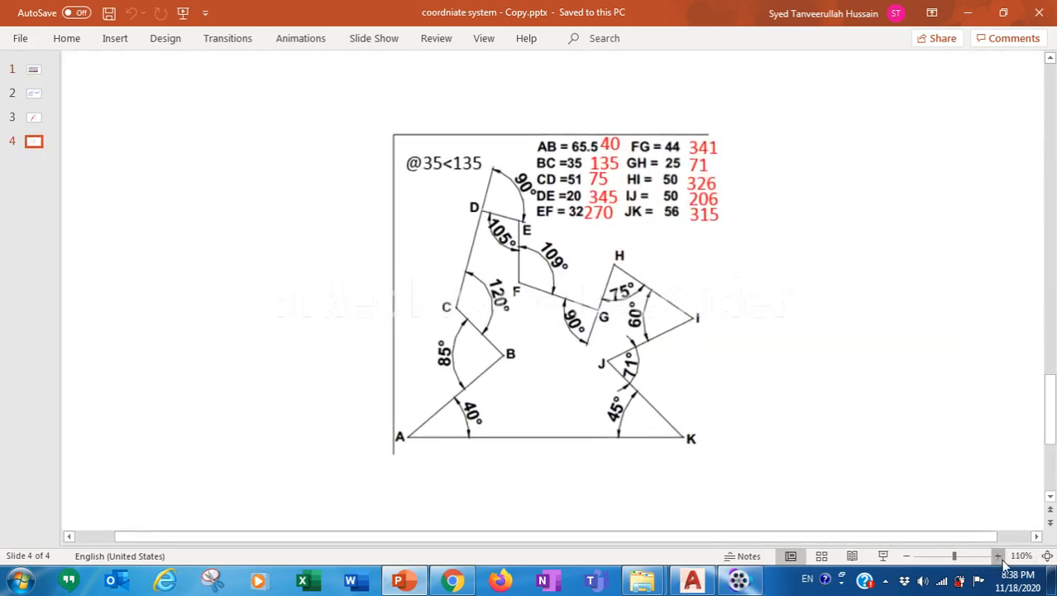
{"action": "left_click", "coordinate": [998, 556]}
{"action": "left_click", "coordinate": [999, 556]}
{"action": "left_click", "coordinate": [998, 556]}
{"action": "left_click", "coordinate": [998, 556]}
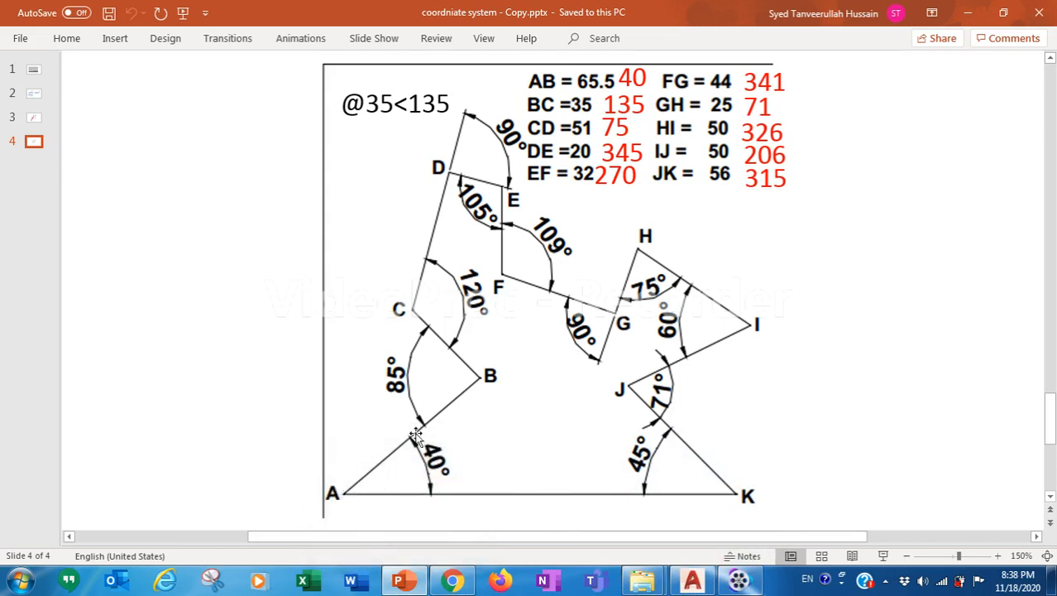
{"action": "left_click", "coordinate": [390, 109]}
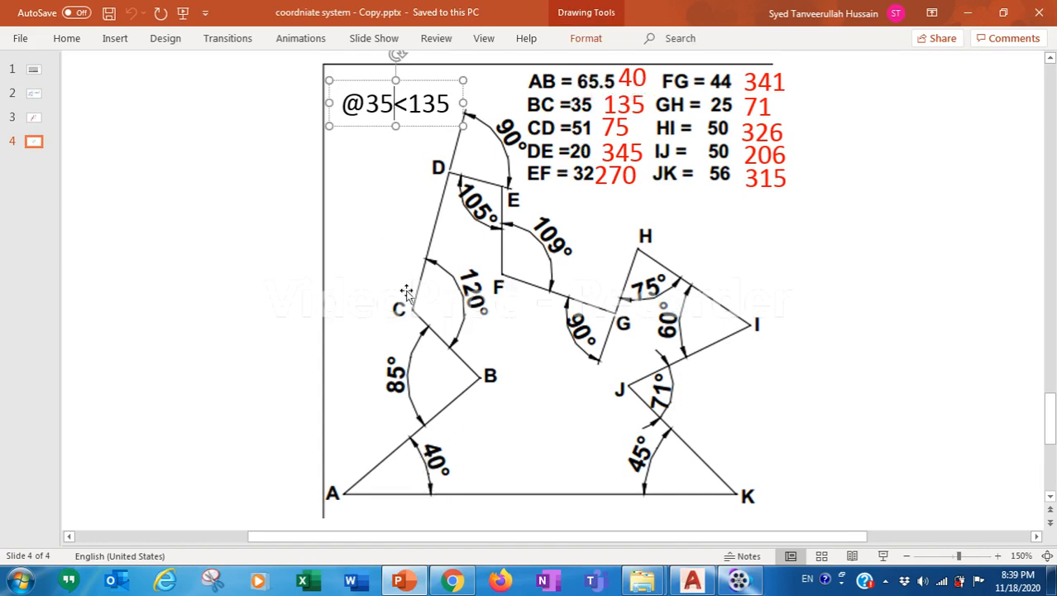
Step: Set the distance in slide 4's polar-coordinate example text to 65.5
{"action": "key", "text": "BackSpace"}
{"action": "key", "text": "BackSpace"}
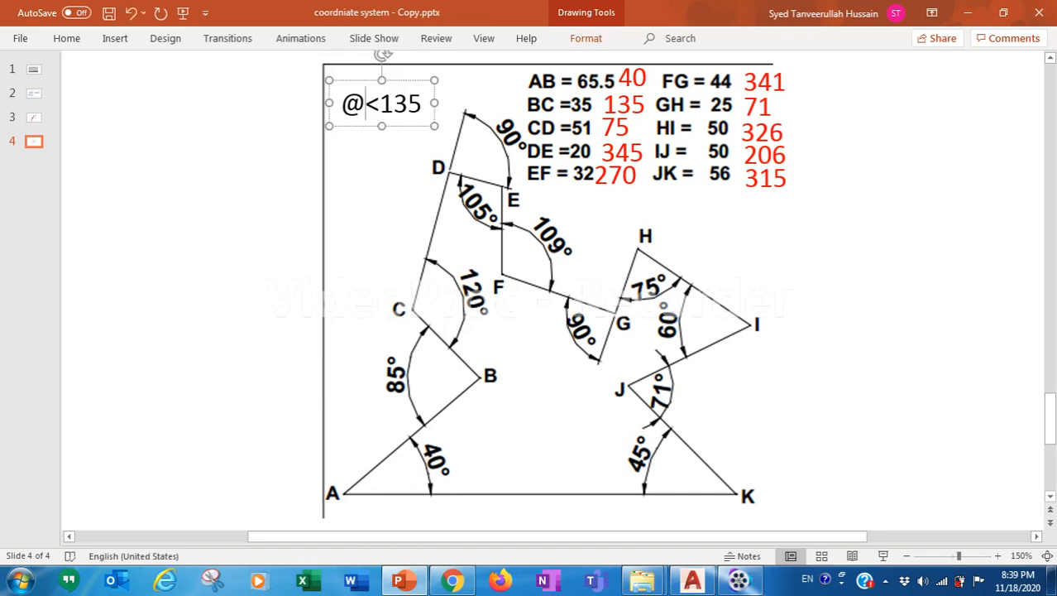
{"action": "type", "text": "65.5"}
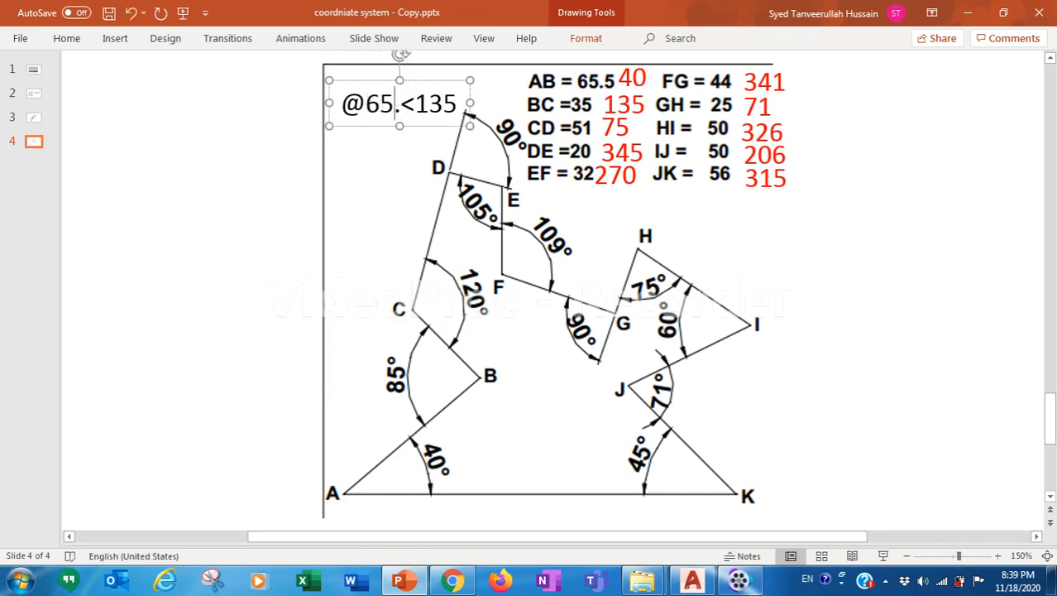
{"action": "key", "text": "Right"}
{"action": "key", "text": "Right"}
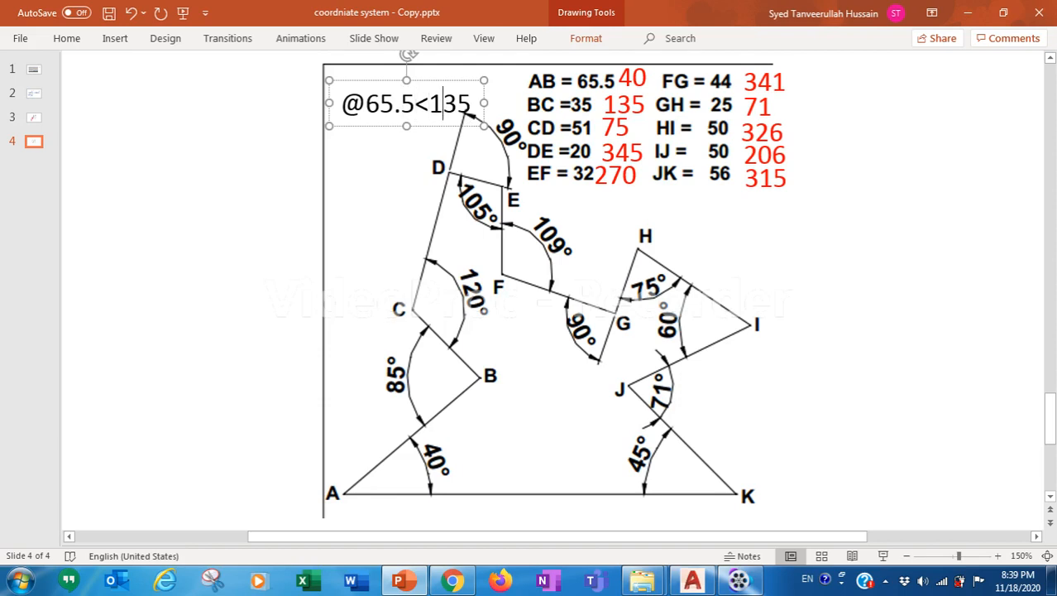
Step: Highlight the "@" sign and the "<" sign in slide 4's example text to examine the coordinate notation
{"action": "key", "text": "Left"}
{"action": "key", "text": "Left"}
{"action": "key", "text": "Left"}
{"action": "key", "text": "Left"}
{"action": "key", "text": "Left"}
{"action": "key", "text": "Left"}
{"action": "key", "text": "shift+Right"}
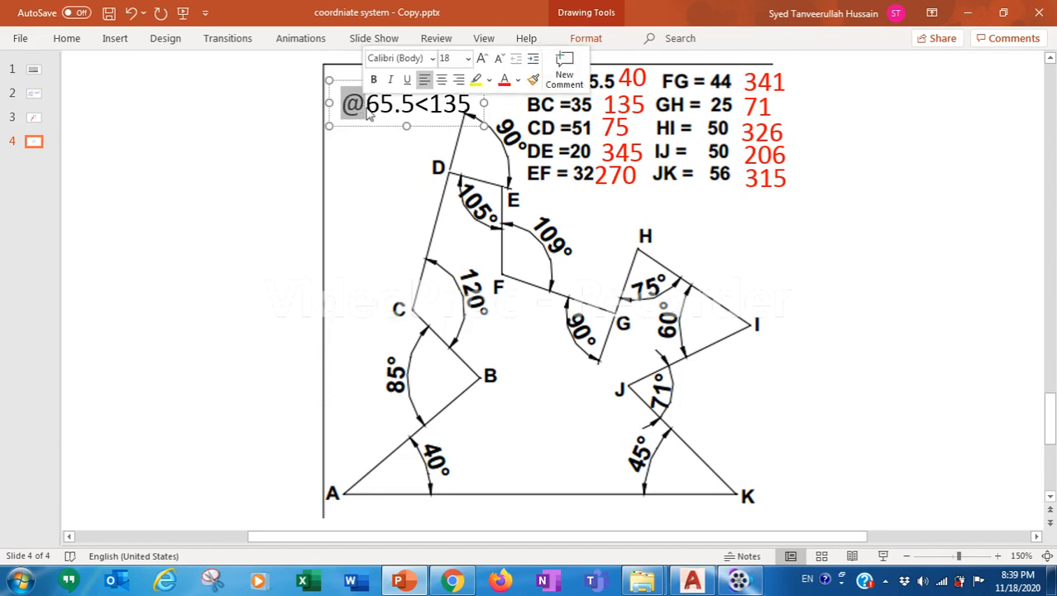
{"action": "left_click", "coordinate": [386, 118]}
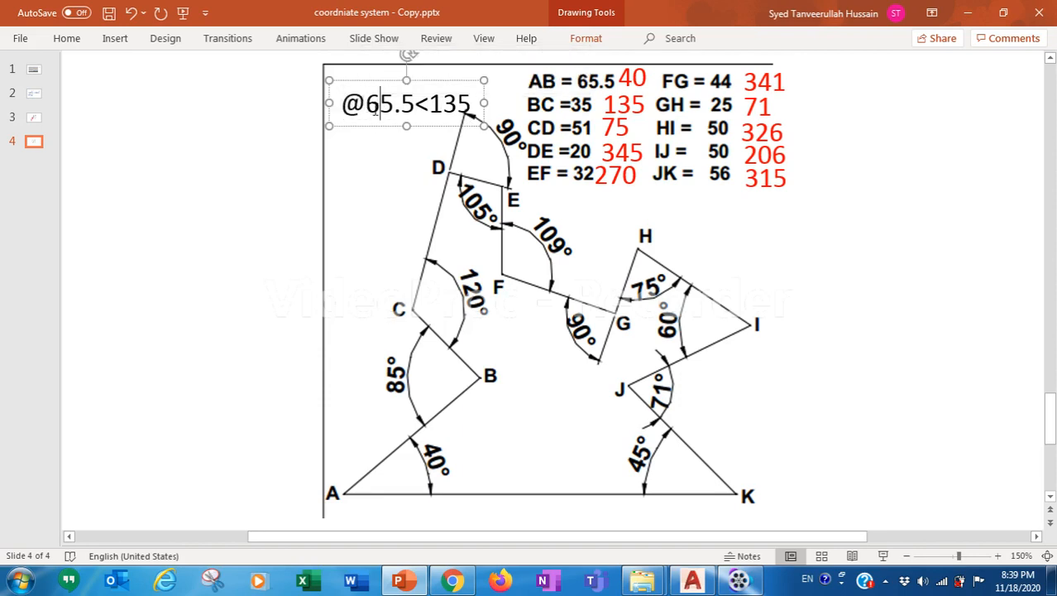
{"action": "left_click_drag", "start_coordinate": [414, 107], "coordinate": [427, 111]}
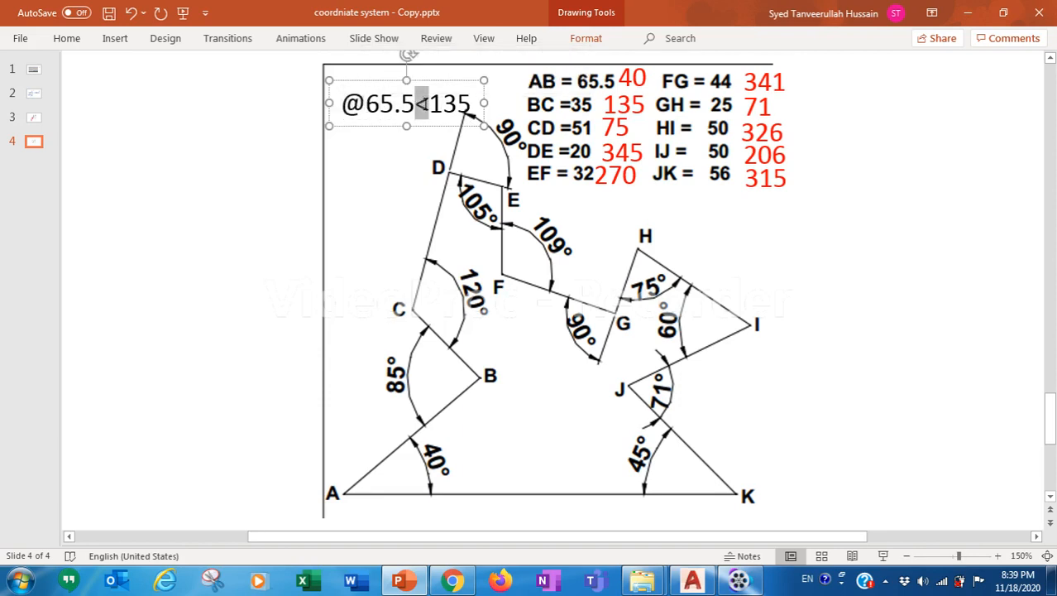
{"action": "left_click", "coordinate": [425, 121]}
{"action": "key", "text": "Delete"}
{"action": "key", "text": "Delete"}
{"action": "key", "text": "Delete"}
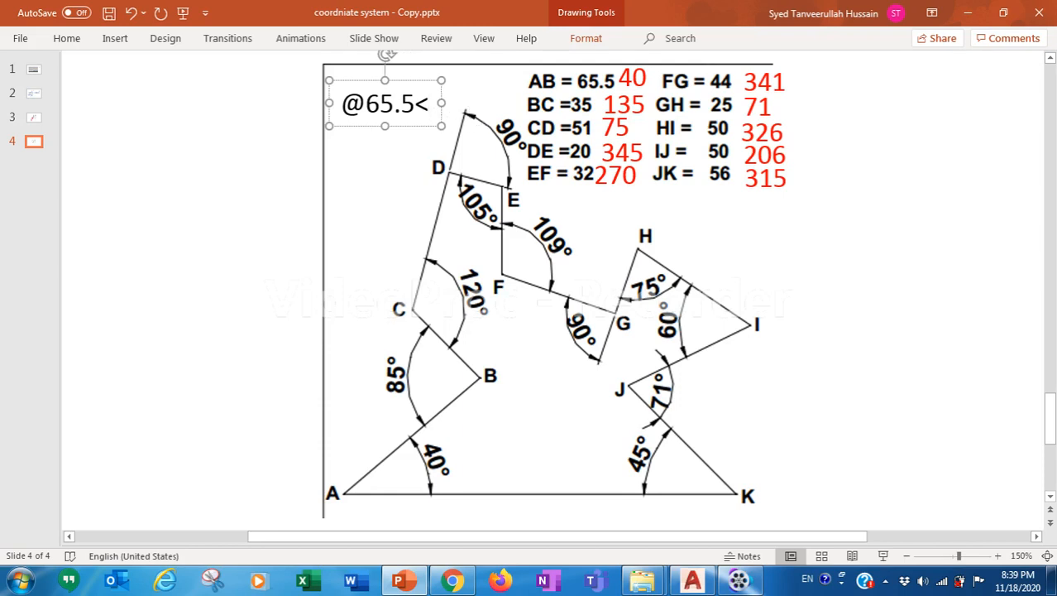
{"action": "type", "text": "1"}
{"action": "key", "text": "BackSpace"}
{"action": "type", "text": "40"}
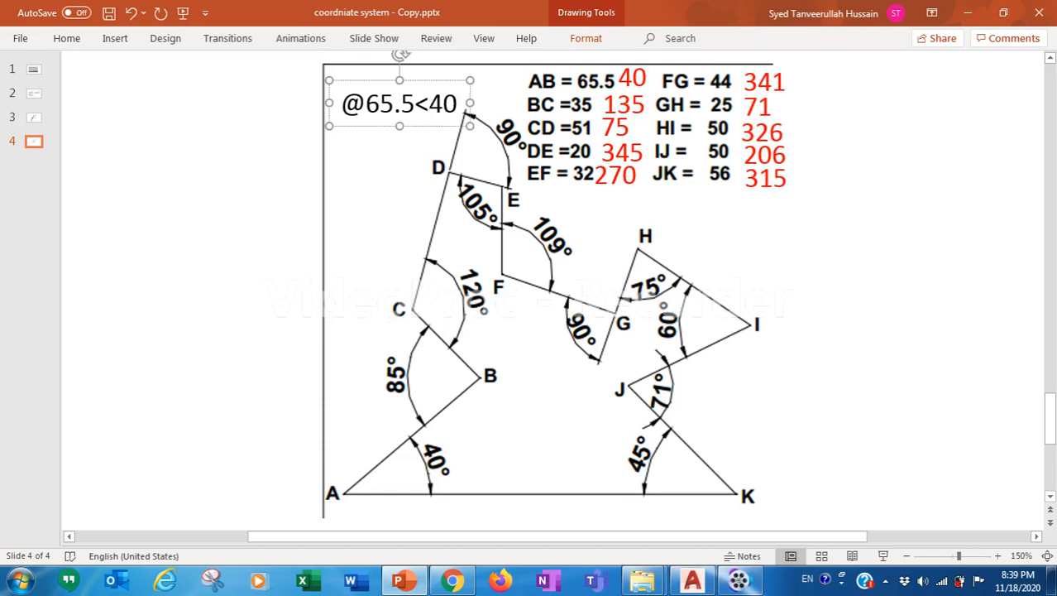
{"action": "left_click", "coordinate": [204, 212]}
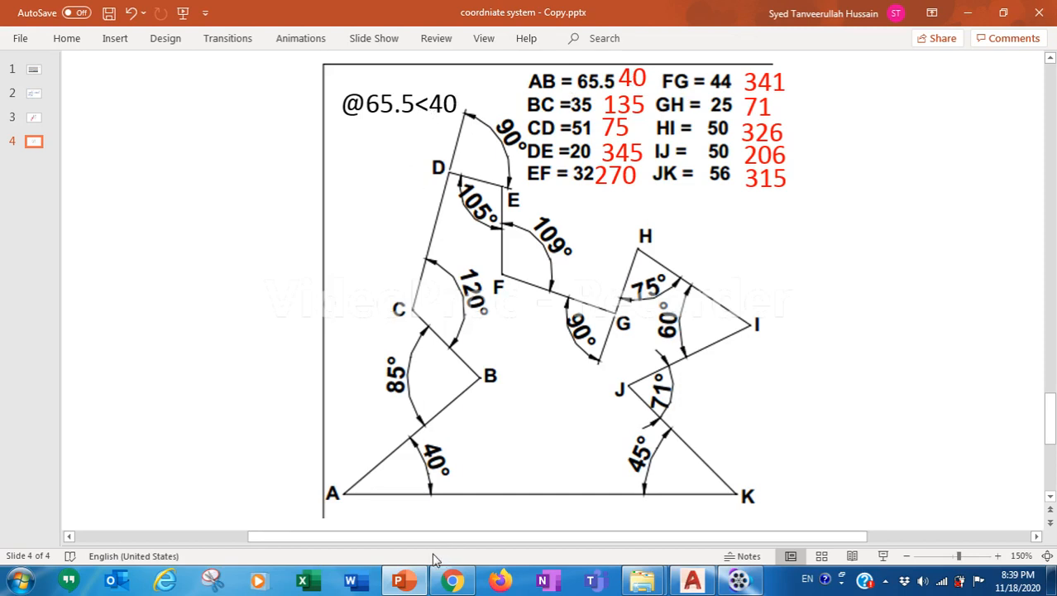
{"action": "mouse_move", "coordinate": [404, 584]}
{"action": "left_click", "coordinate": [453, 581]}
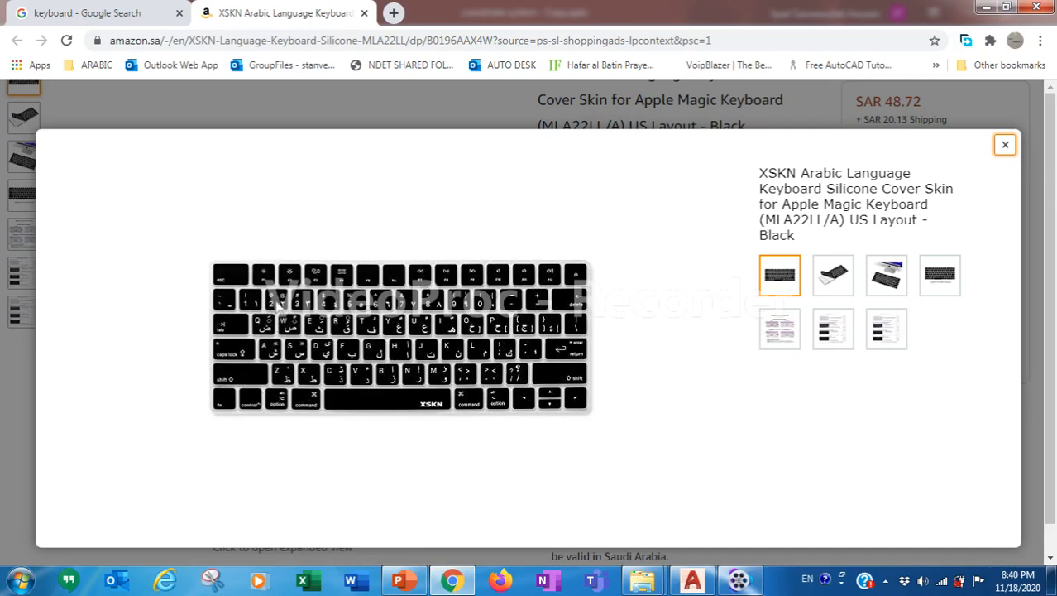
{"action": "left_click", "coordinate": [451, 580]}
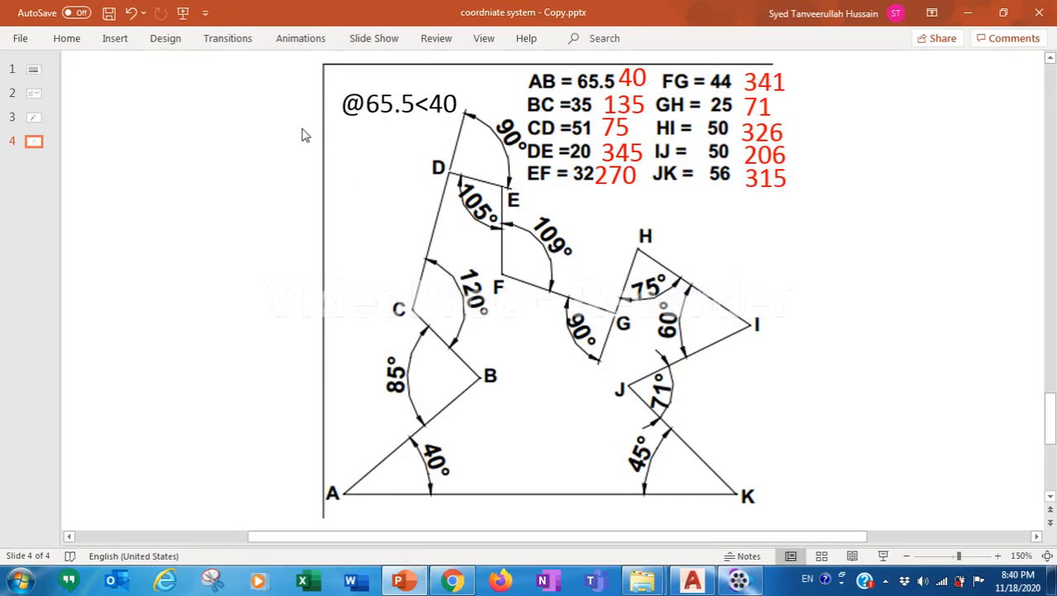
{"action": "left_click", "coordinate": [398, 579]}
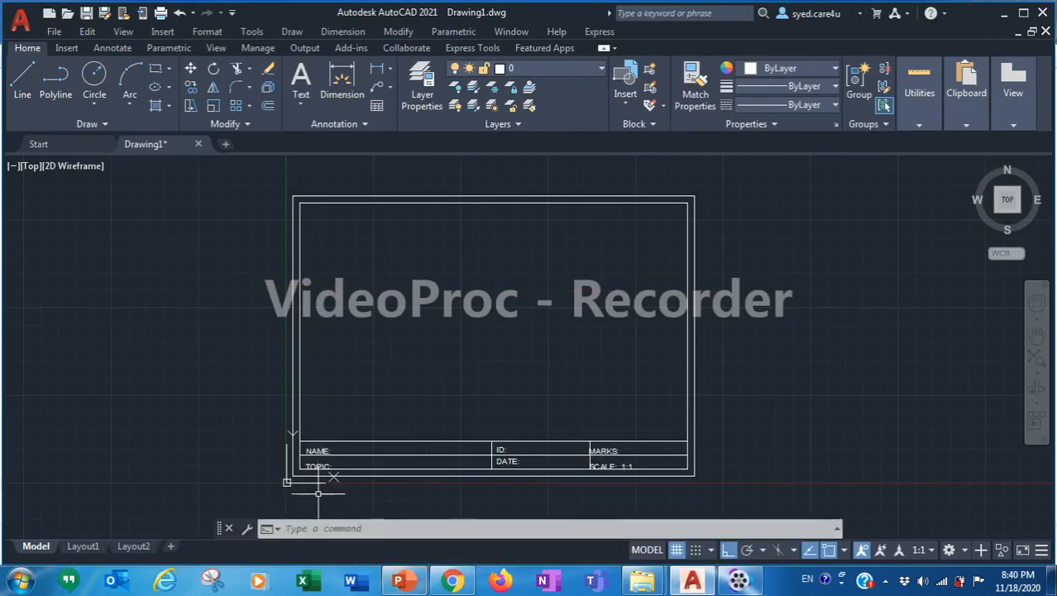
{"action": "left_click", "coordinate": [452, 580]}
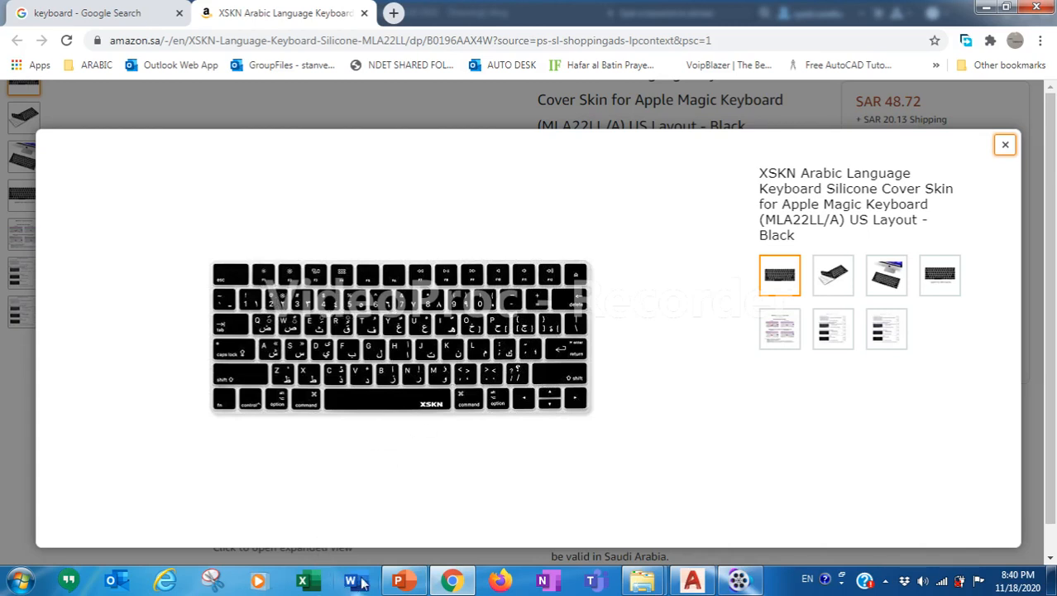
{"action": "left_click", "coordinate": [398, 581]}
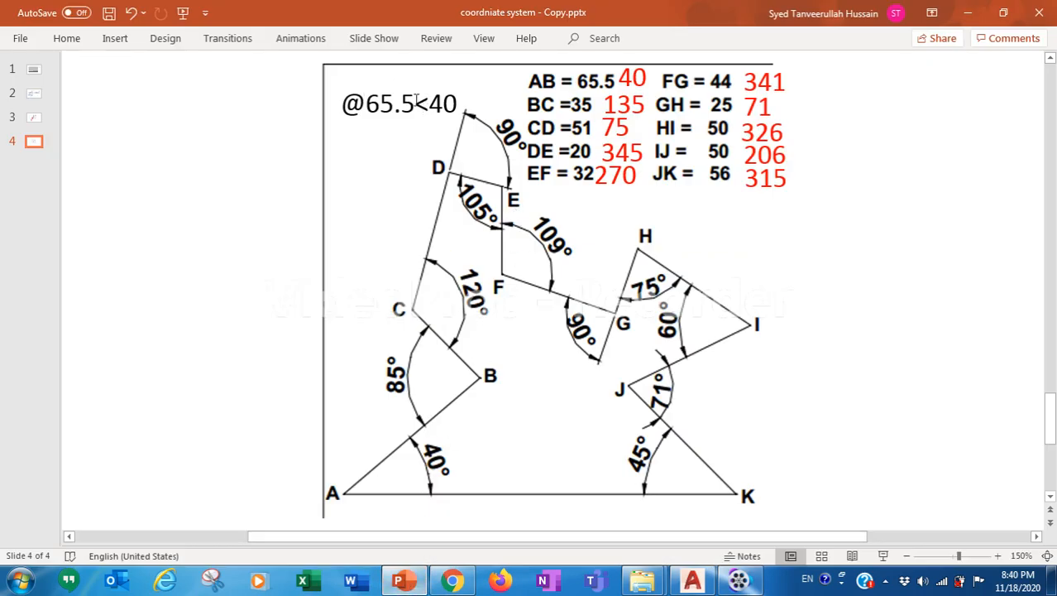
{"action": "left_click", "coordinate": [402, 581]}
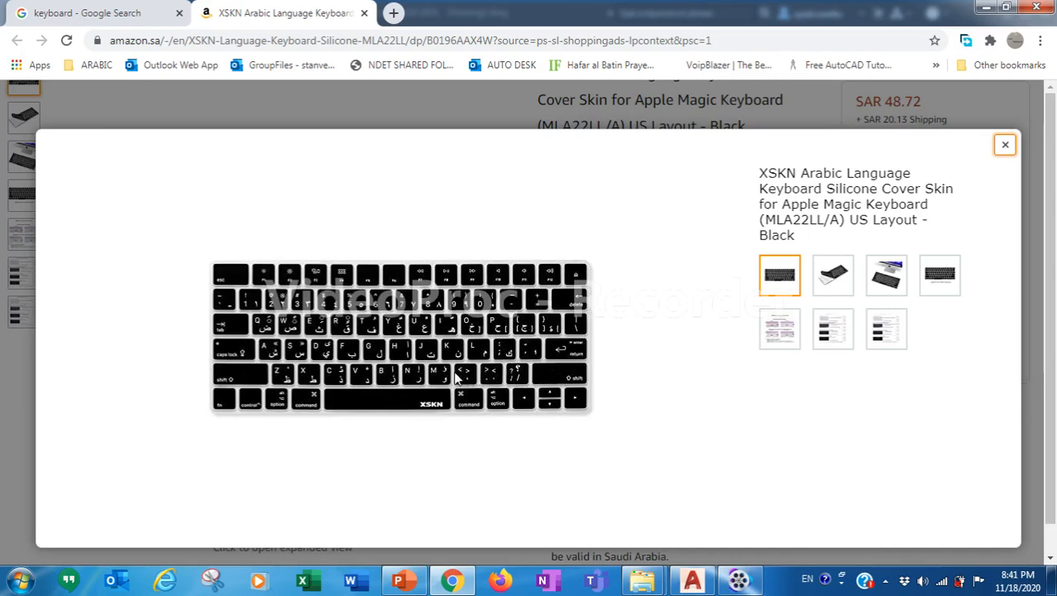
{"action": "left_click", "coordinate": [409, 582]}
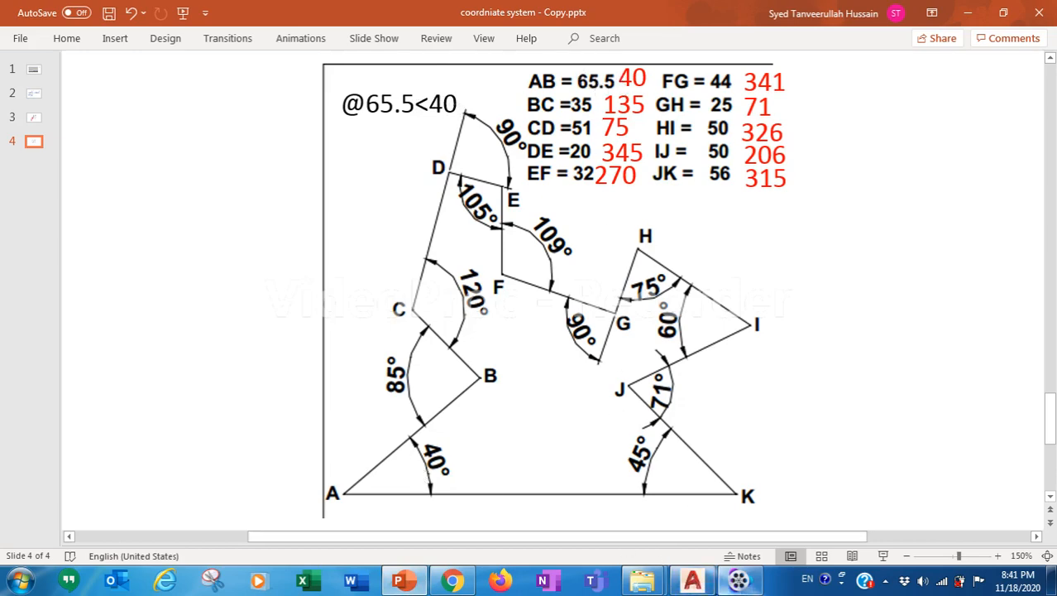
Step: Switch to AutoCAD and start a polyline for point A inside the inner border, a little above the title block's NAME cell
{"action": "left_click", "coordinate": [694, 581]}
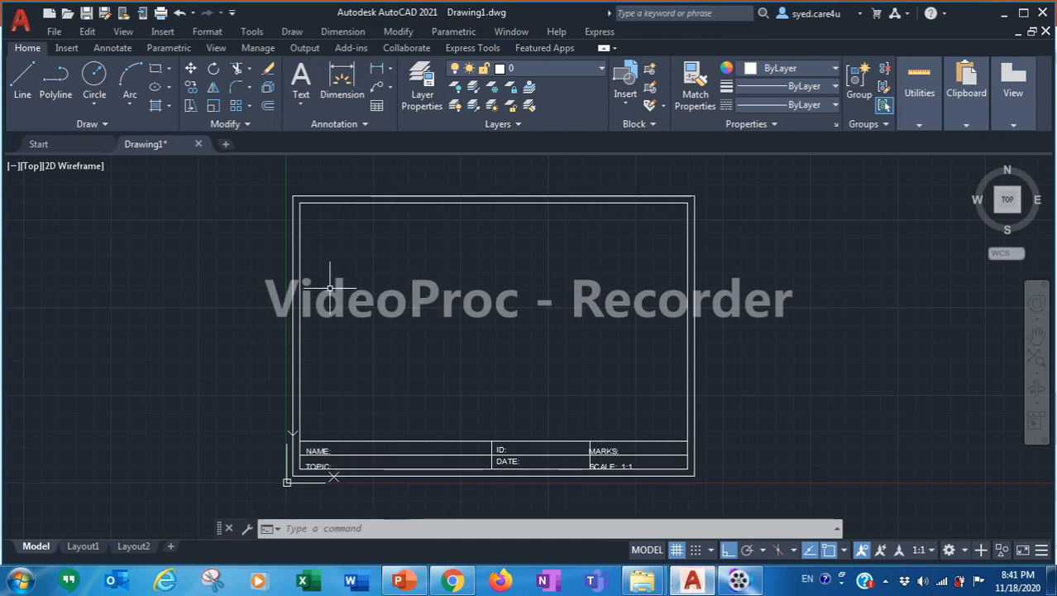
{"action": "scroll", "coordinate": [330, 288], "scroll_direction": "up", "scroll_amount": 2}
{"action": "scroll", "coordinate": [329, 287], "scroll_direction": "down", "scroll_amount": 2}
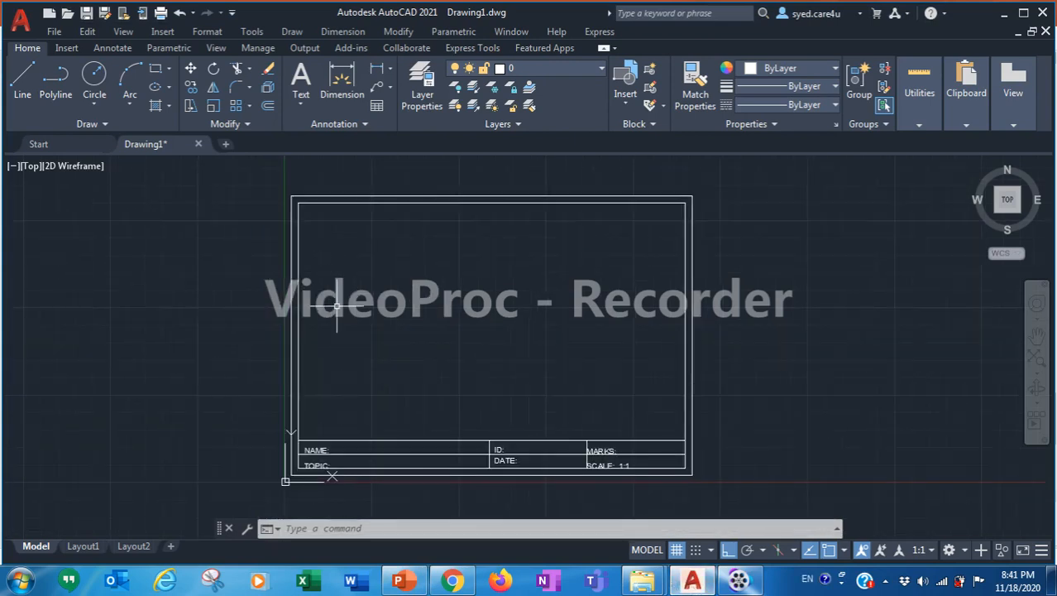
{"action": "left_click", "coordinate": [57, 89]}
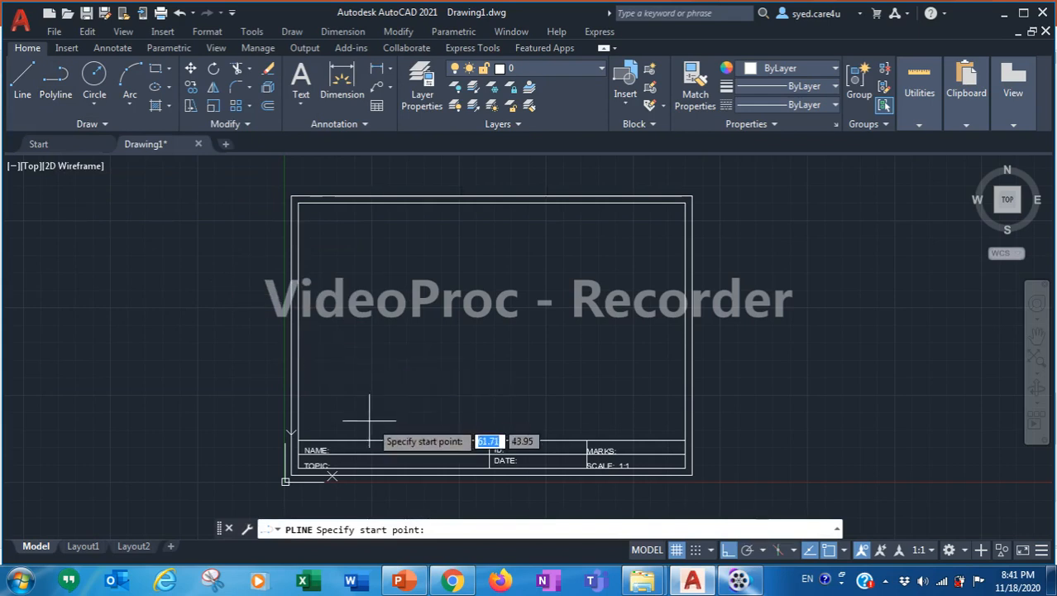
{"action": "scroll", "coordinate": [352, 418], "scroll_direction": "up", "scroll_amount": 2}
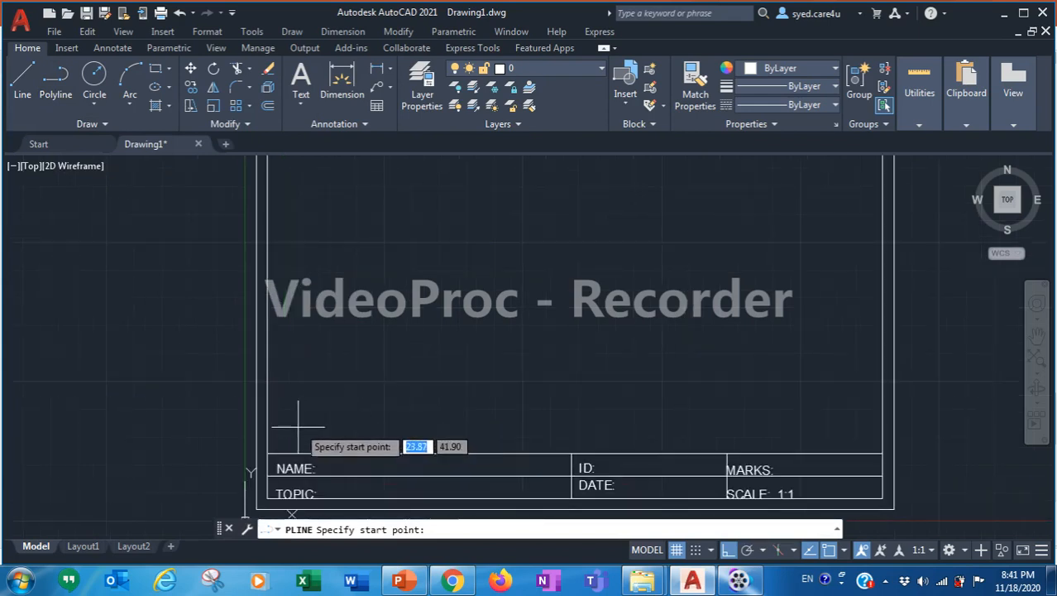
{"action": "left_click", "coordinate": [348, 405]}
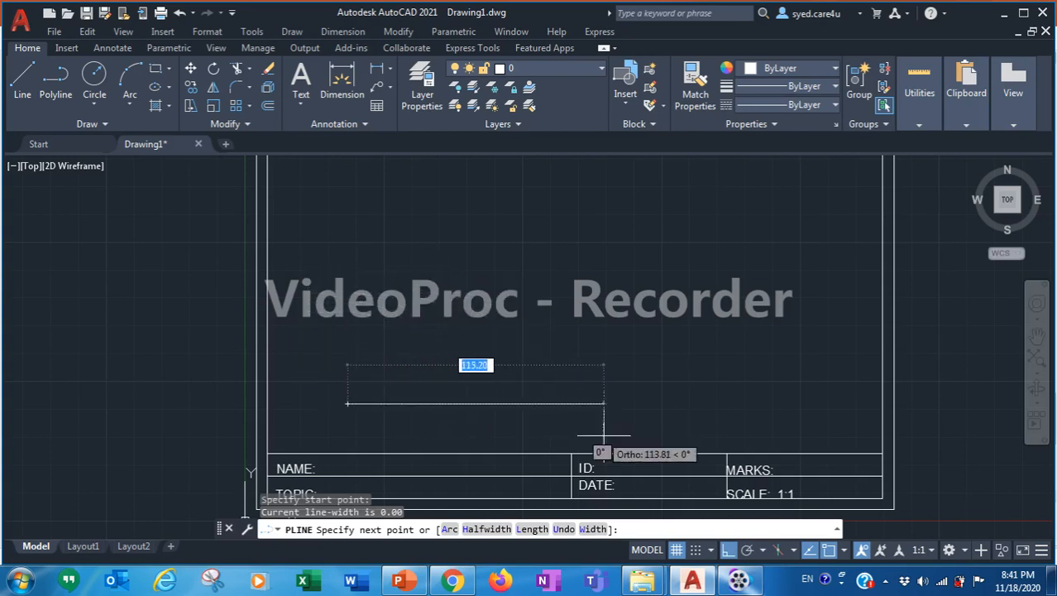
Step: Turn off Ortho mode so the polyline's first segment can run at an angle
{"action": "left_click", "coordinate": [729, 551]}
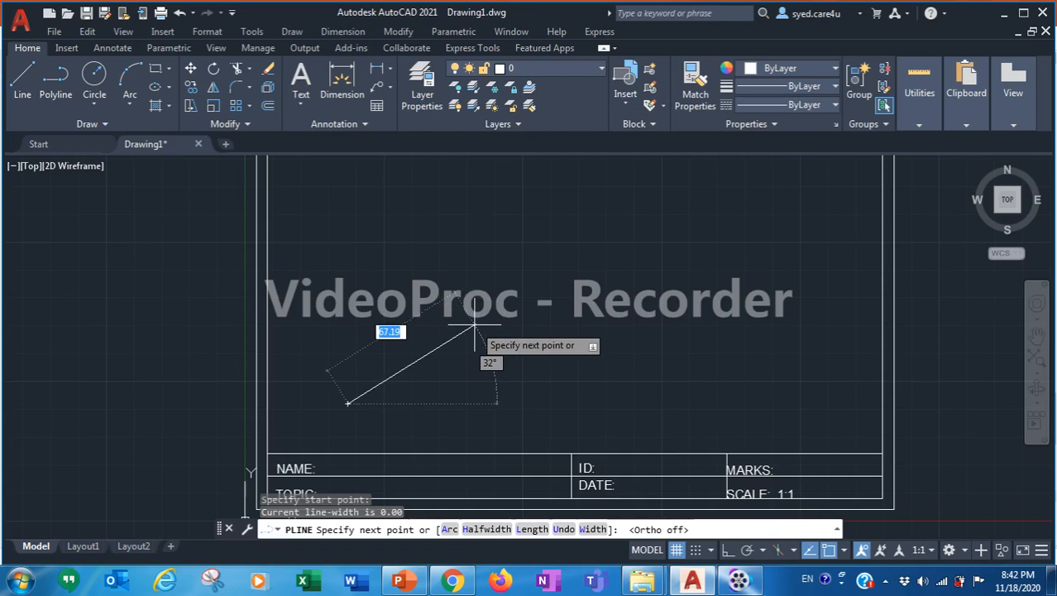
{"action": "key", "text": "F8"}
{"action": "key", "text": "F8"}
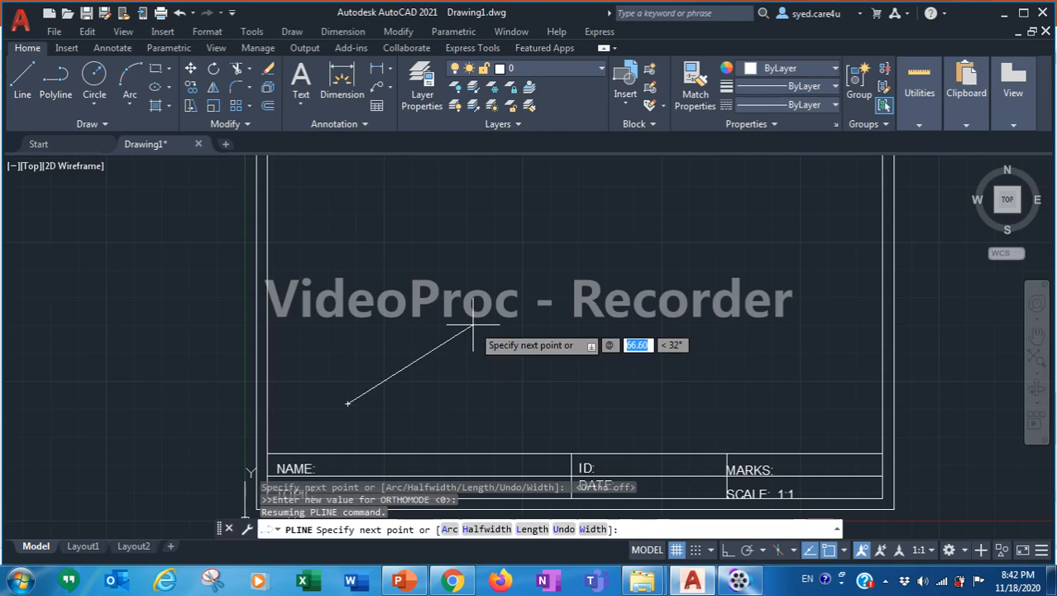
Step: Draw the first polyline segment AB from the start point, 65.5 long at an angle of 40°
{"action": "type", "text": "6"}
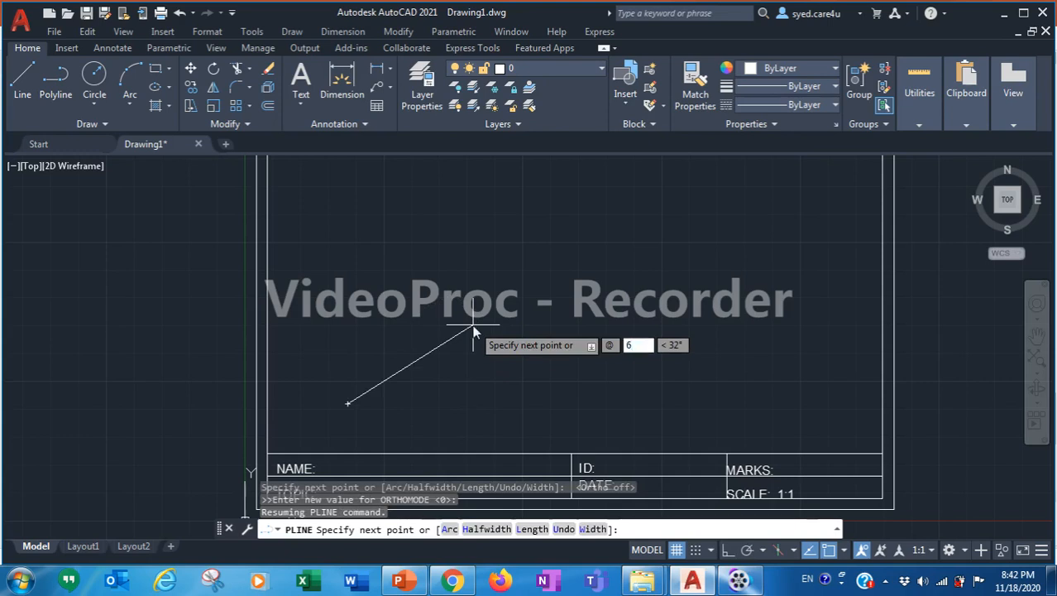
{"action": "type", "text": "5.5"}
{"action": "key", "text": "Tab"}
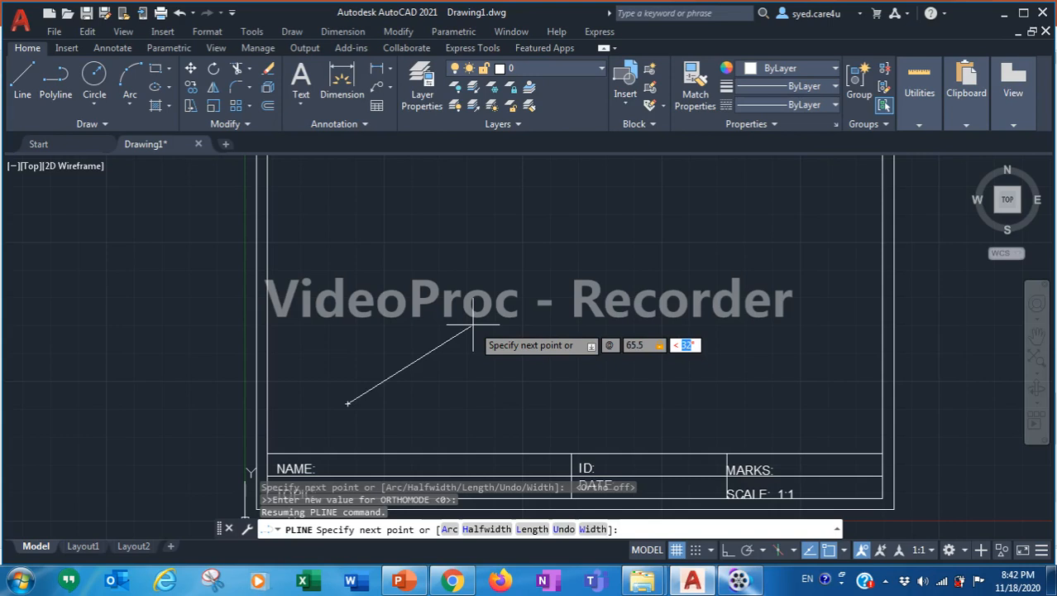
{"action": "type", "text": "40"}
{"action": "key", "text": "Return"}
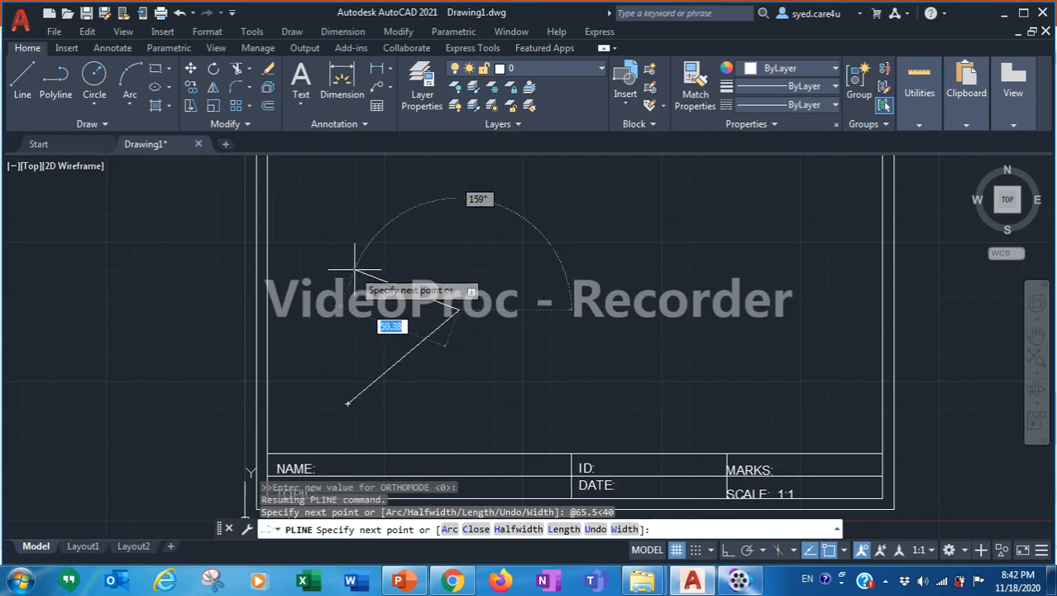
{"action": "middle_click_drag", "start_coordinate": [390, 239], "coordinate": [375, 292]}
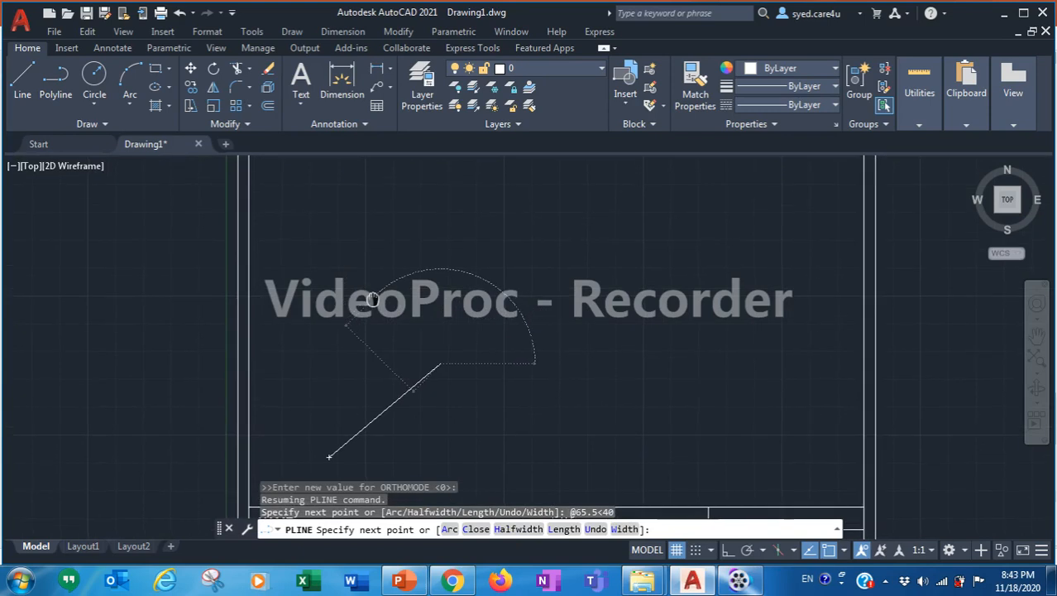
{"action": "scroll", "coordinate": [377, 267], "scroll_direction": "down", "scroll_amount": 3}
{"action": "scroll", "coordinate": [381, 273], "scroll_direction": "up", "scroll_amount": 2}
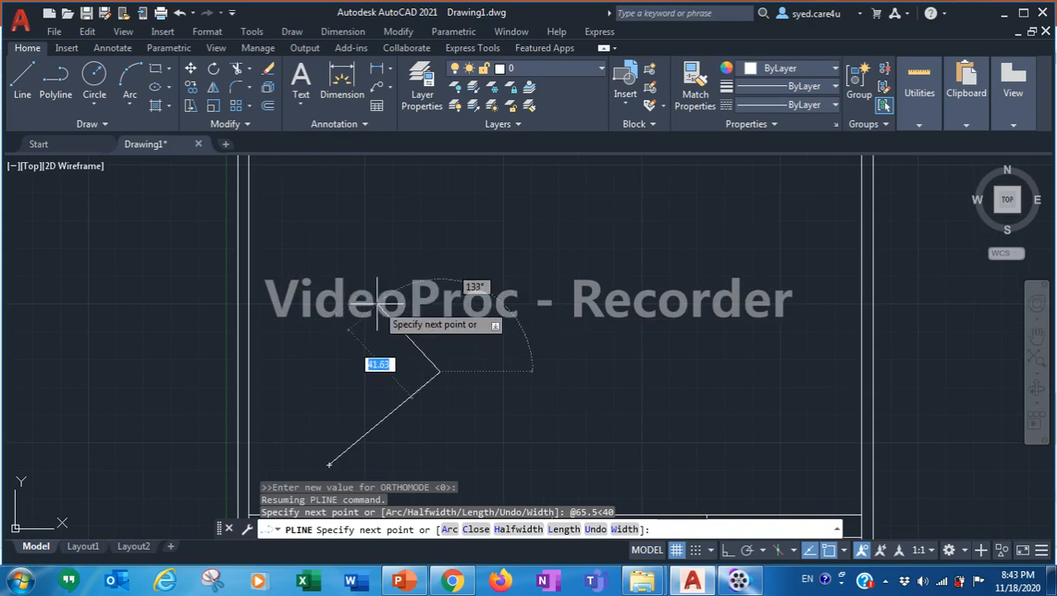
{"action": "left_click", "coordinate": [398, 579]}
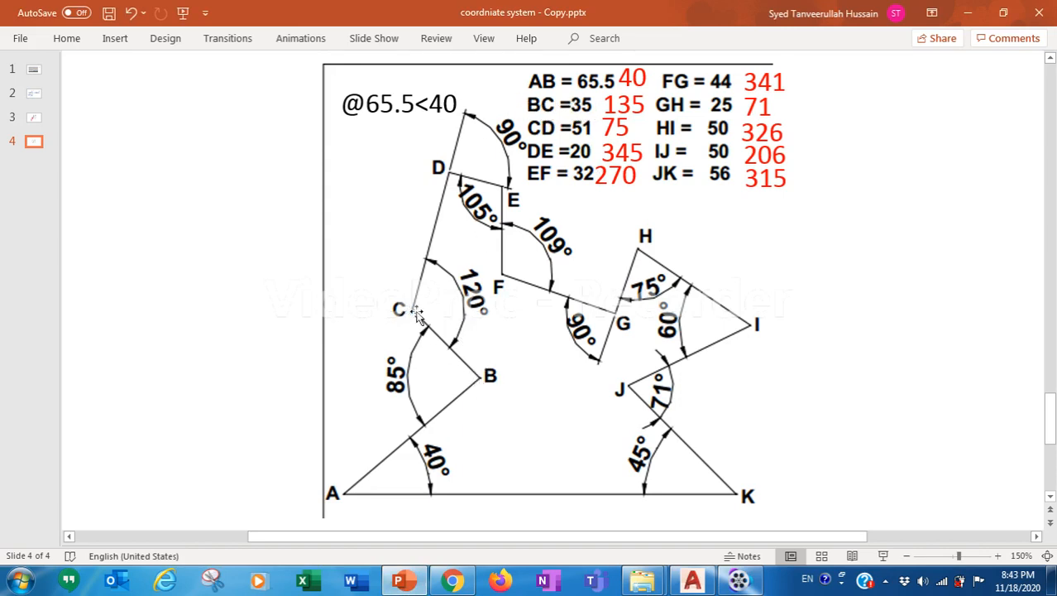
{"action": "left_click", "coordinate": [414, 104]}
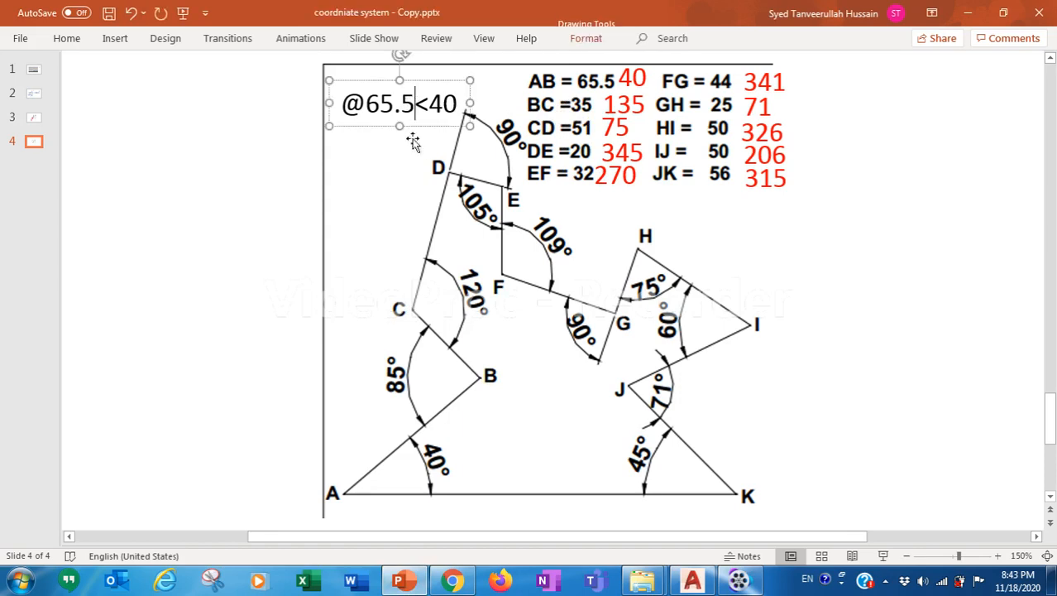
{"action": "key", "text": "BackSpace"}
{"action": "key", "text": "BackSpace"}
{"action": "key", "text": "BackSpace"}
{"action": "key", "text": "BackSpace"}
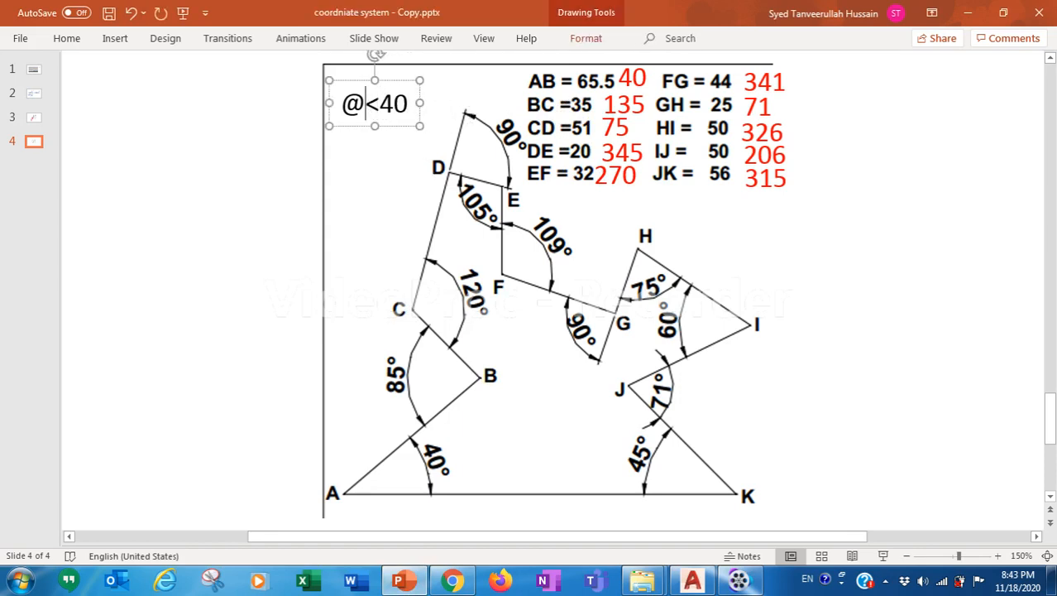
{"action": "type", "text": "35"}
{"action": "key", "text": "Right"}
{"action": "key", "text": "Right"}
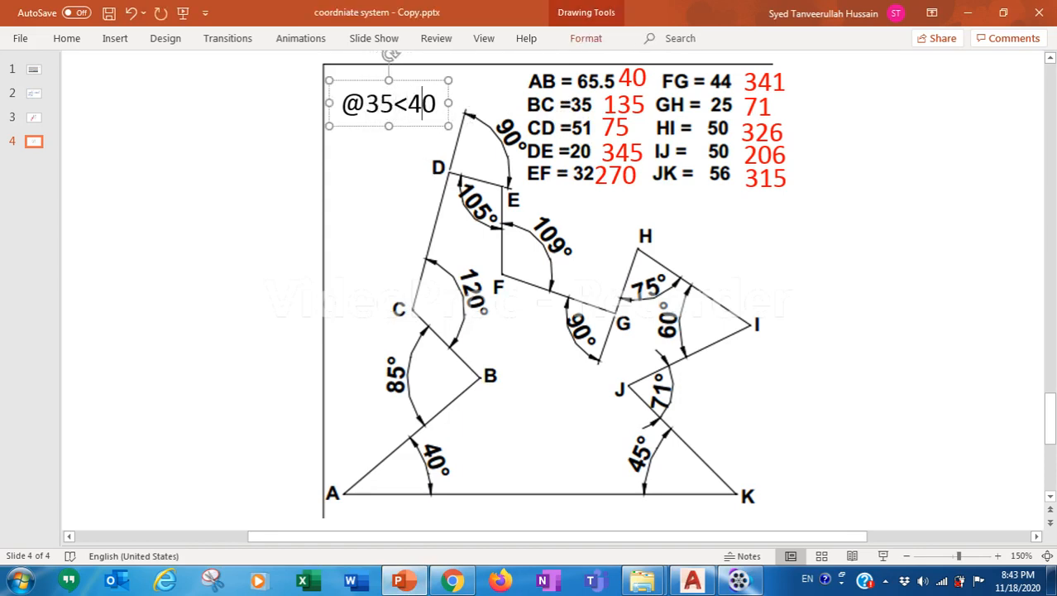
{"action": "key", "text": "BackSpace"}
{"action": "key", "text": "BackSpace"}
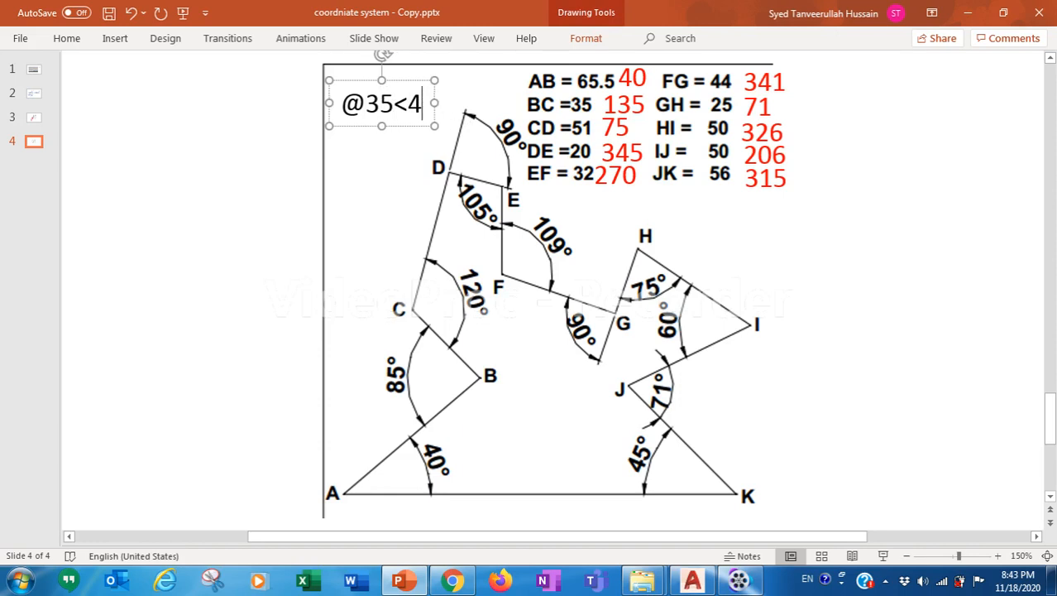
{"action": "type", "text": "135"}
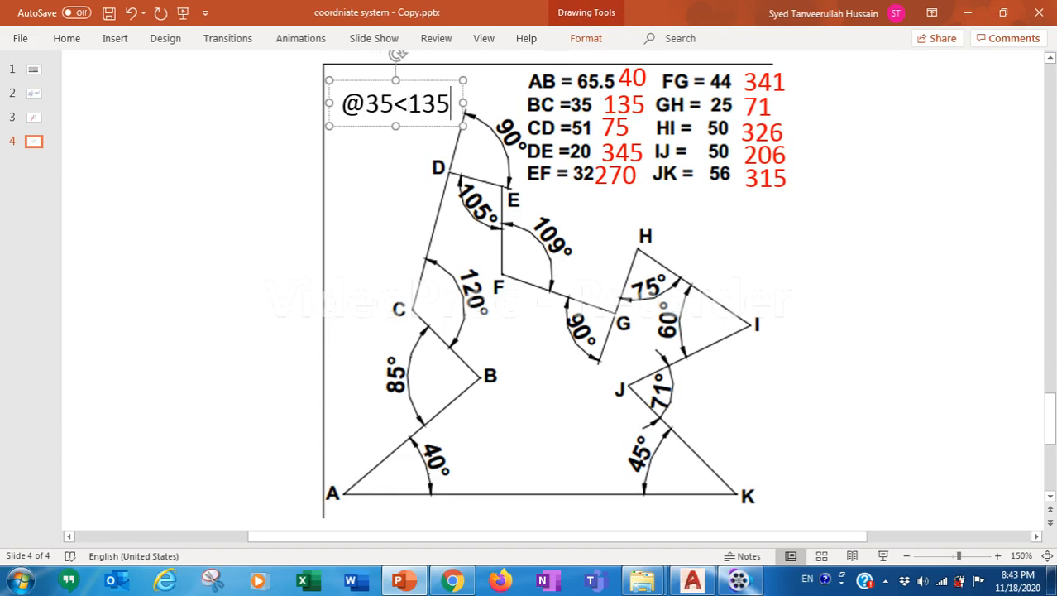
{"action": "left_click", "coordinate": [359, 176]}
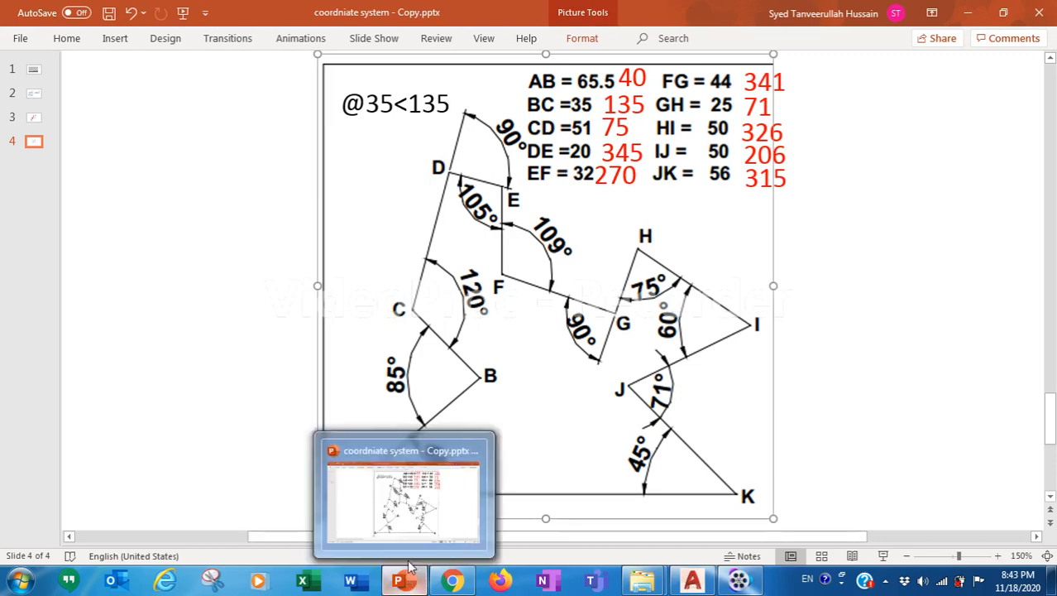
Step: Return to the AutoCAD drawing and add polyline segment BC, 35 long at an angle of 135°
{"action": "mouse_move", "coordinate": [453, 583]}
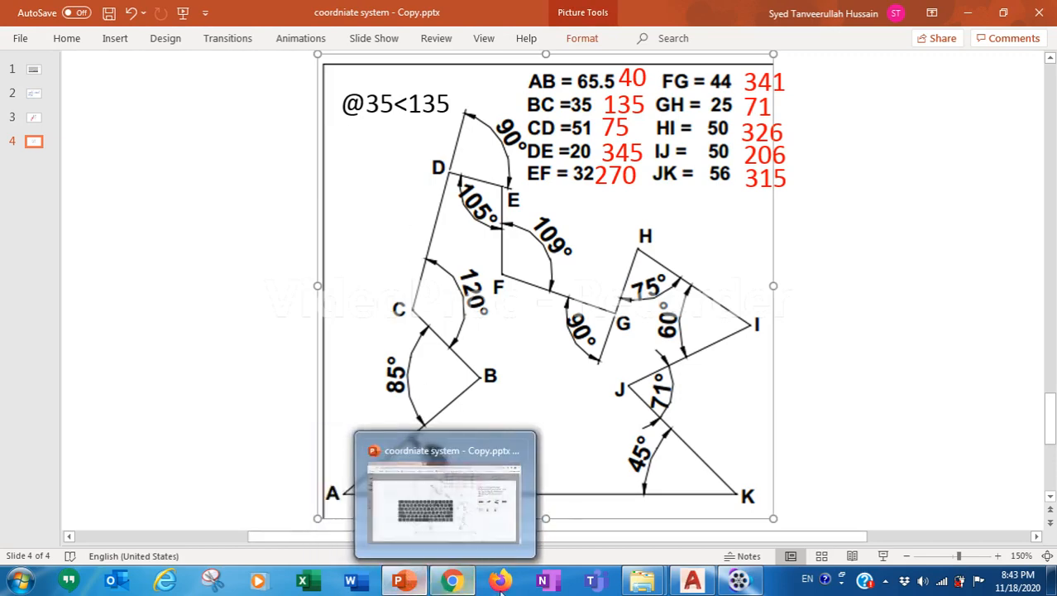
{"action": "left_click", "coordinate": [401, 582]}
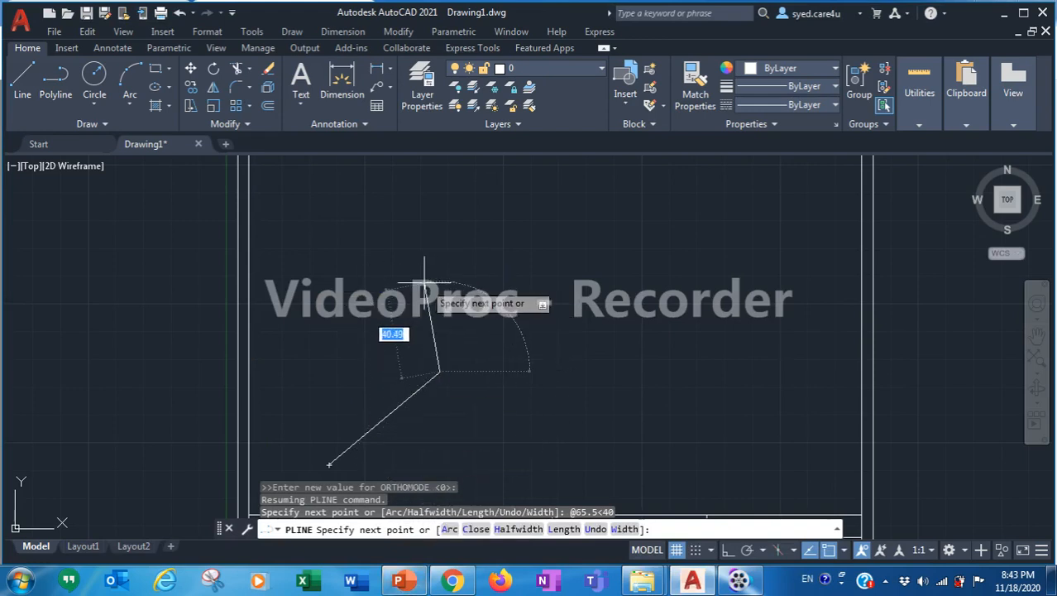
{"action": "key", "text": "F8"}
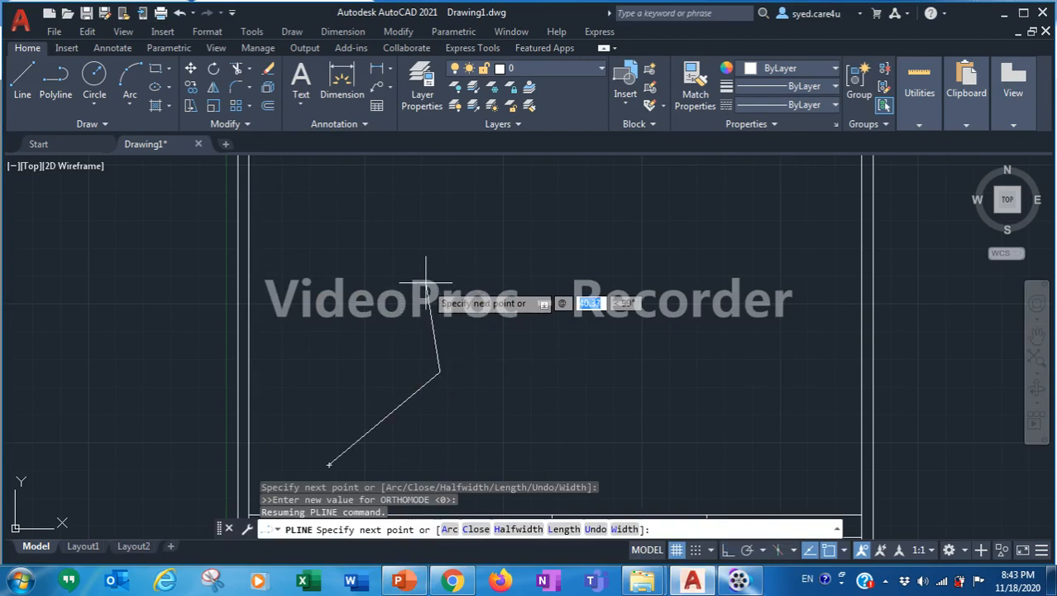
{"action": "type", "text": "35"}
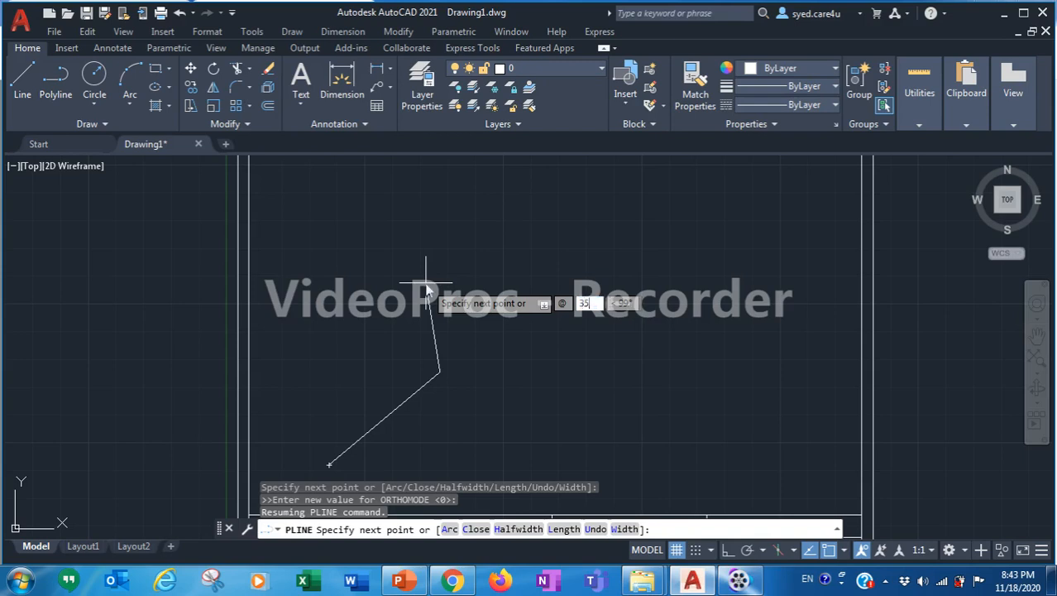
{"action": "key", "text": "Tab"}
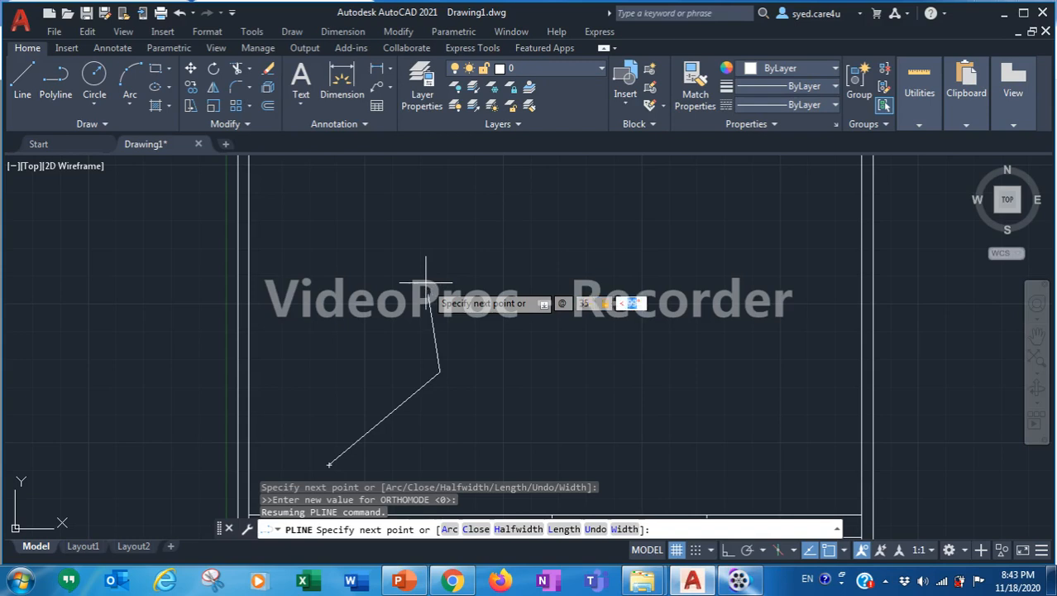
{"action": "type", "text": "135"}
{"action": "key", "text": "Return"}
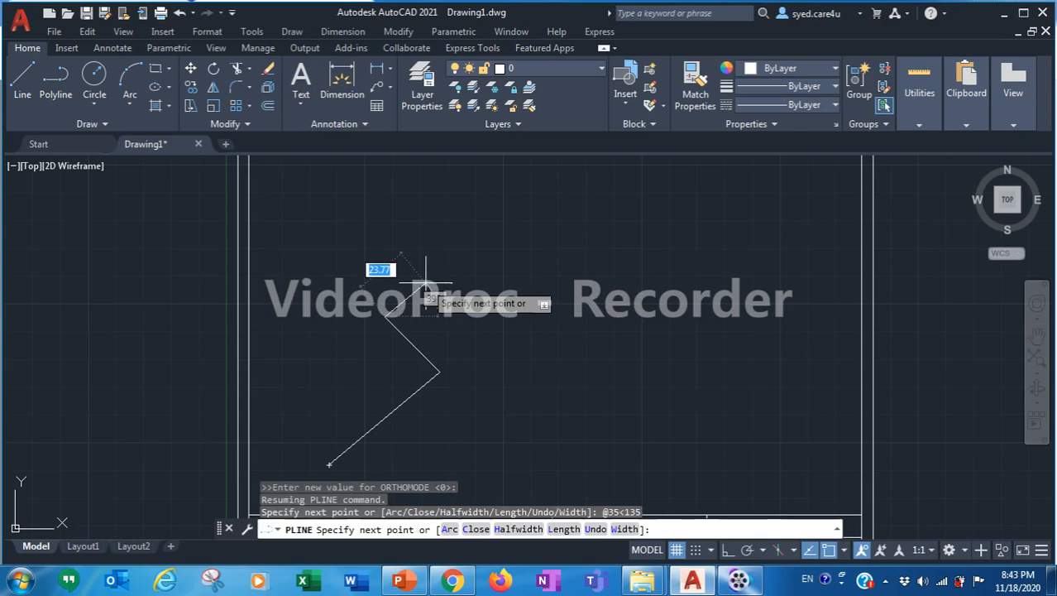
Step: Check segment CD on the PowerPoint slide, and add it to the AutoCAD polyline, 51 long at 75°
{"action": "left_click", "coordinate": [398, 579]}
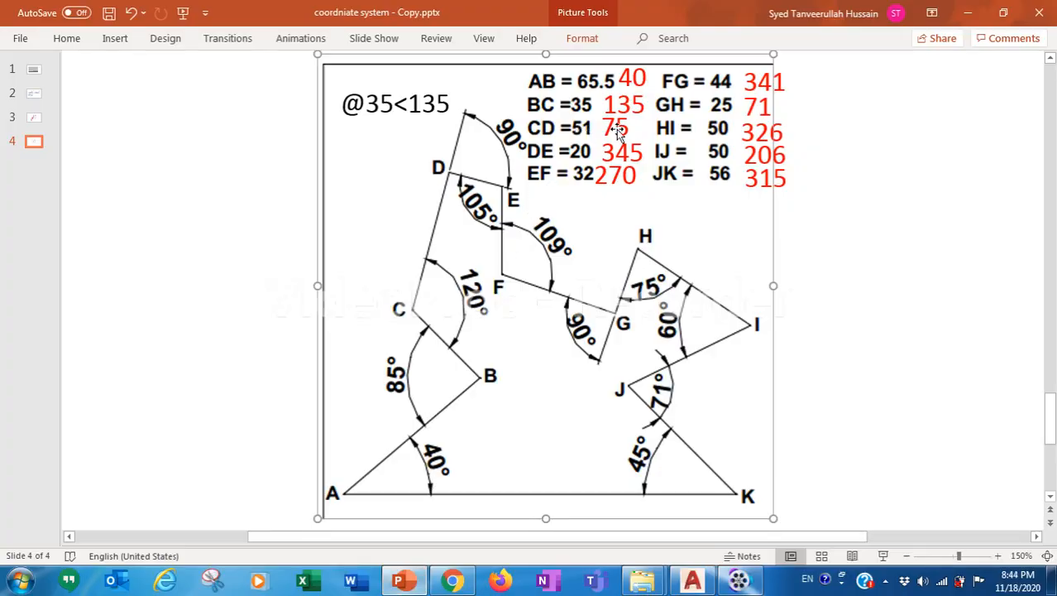
{"action": "left_click", "coordinate": [411, 585]}
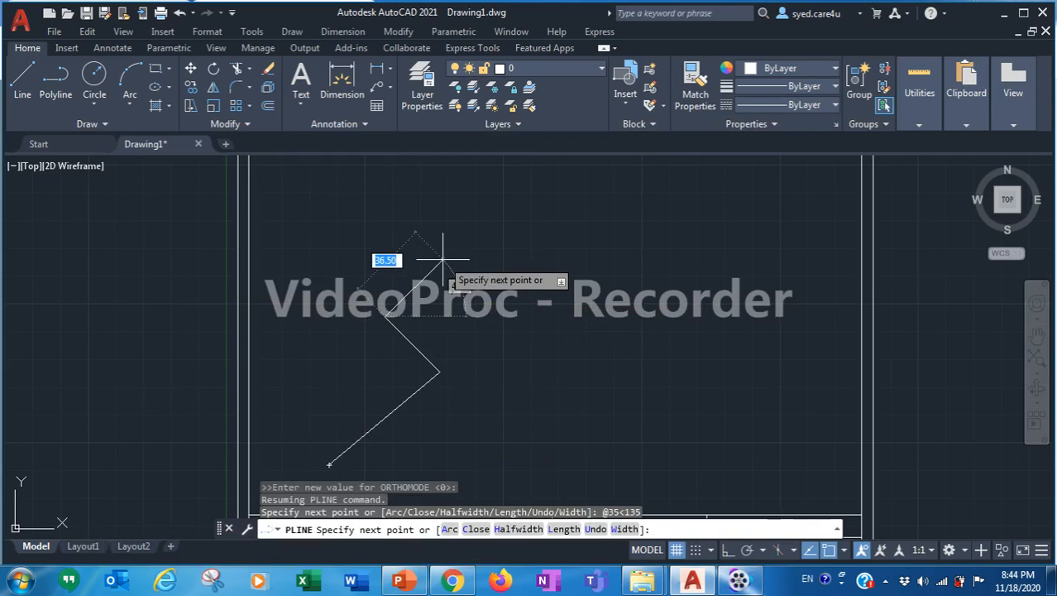
{"action": "key", "text": "F8"}
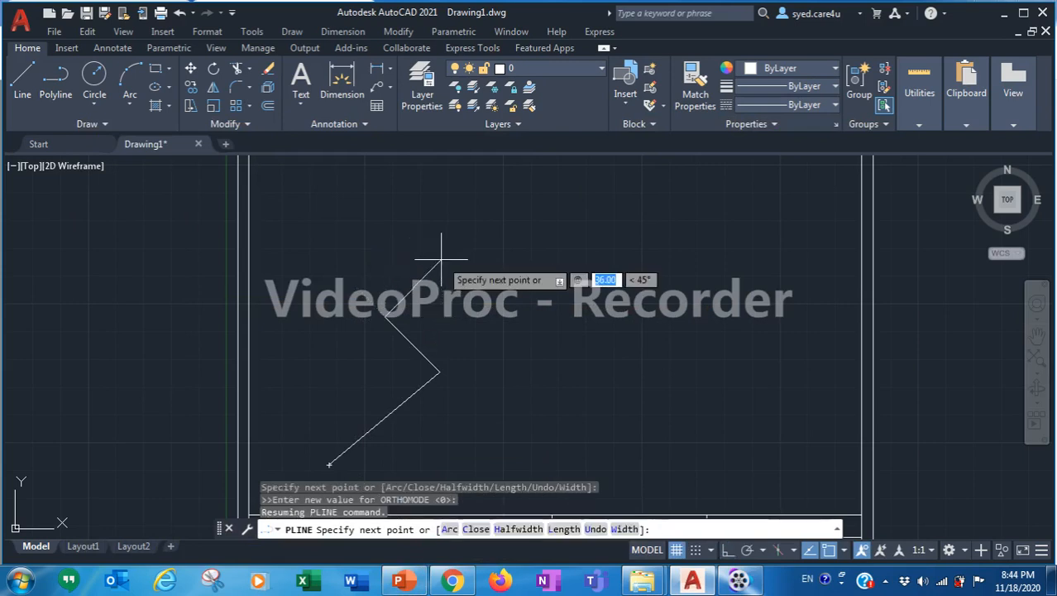
{"action": "type", "text": "51"}
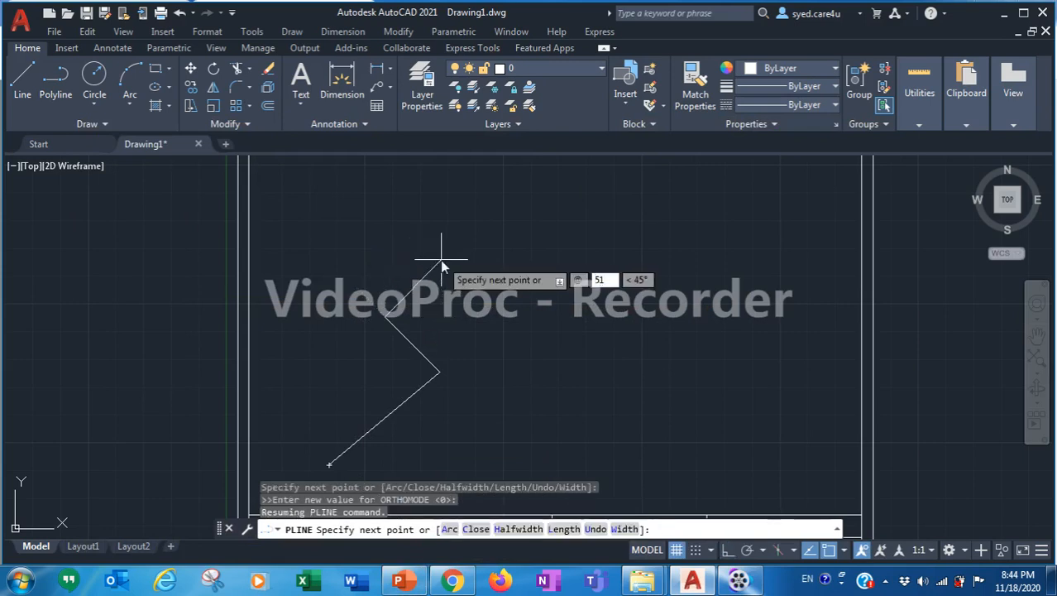
{"action": "key", "text": "Tab"}
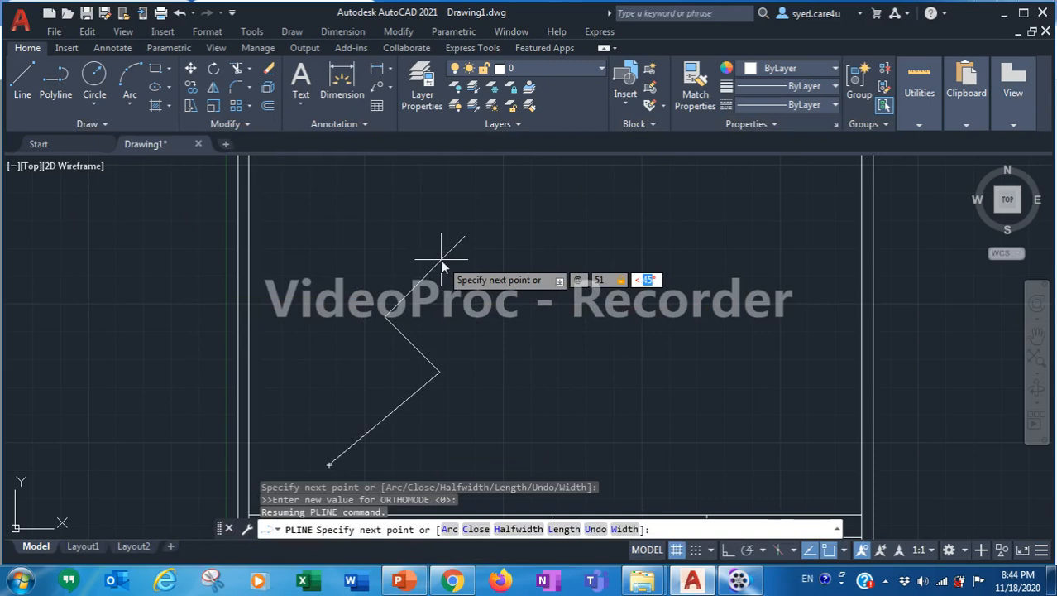
{"action": "type", "text": "75"}
{"action": "key", "text": "Return"}
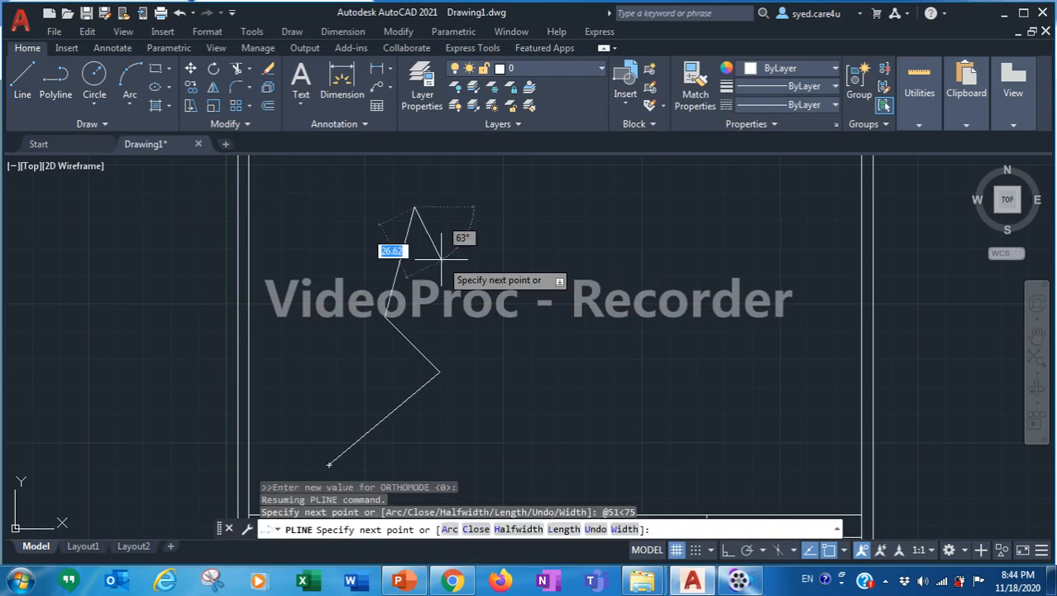
Step: Look up segment DE on the PowerPoint slide, and continue the AutoCAD polyline with it, 20 long at 345°
{"action": "left_click", "coordinate": [413, 584]}
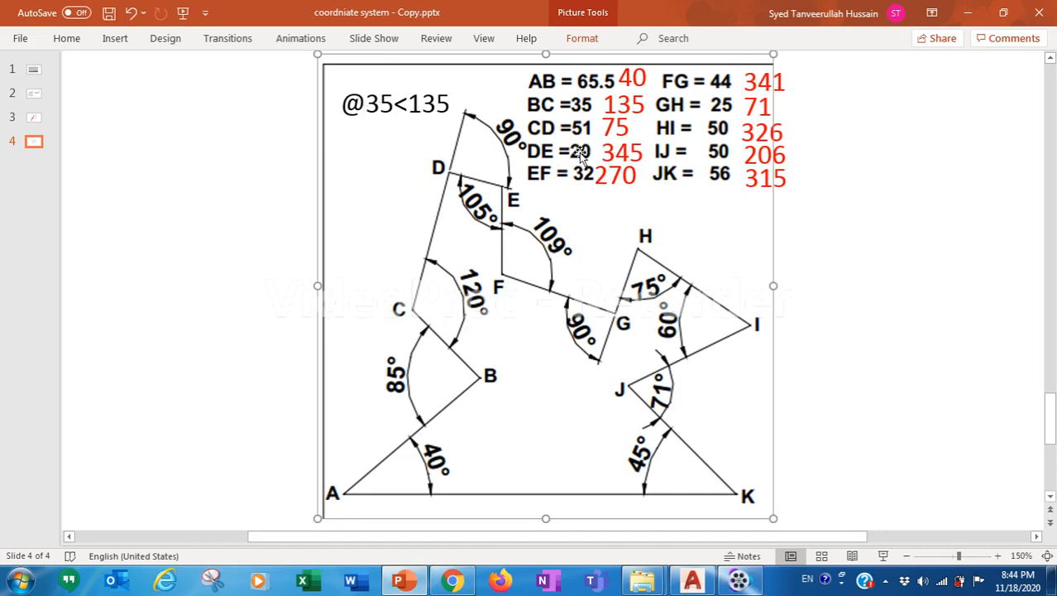
{"action": "left_click", "coordinate": [405, 583]}
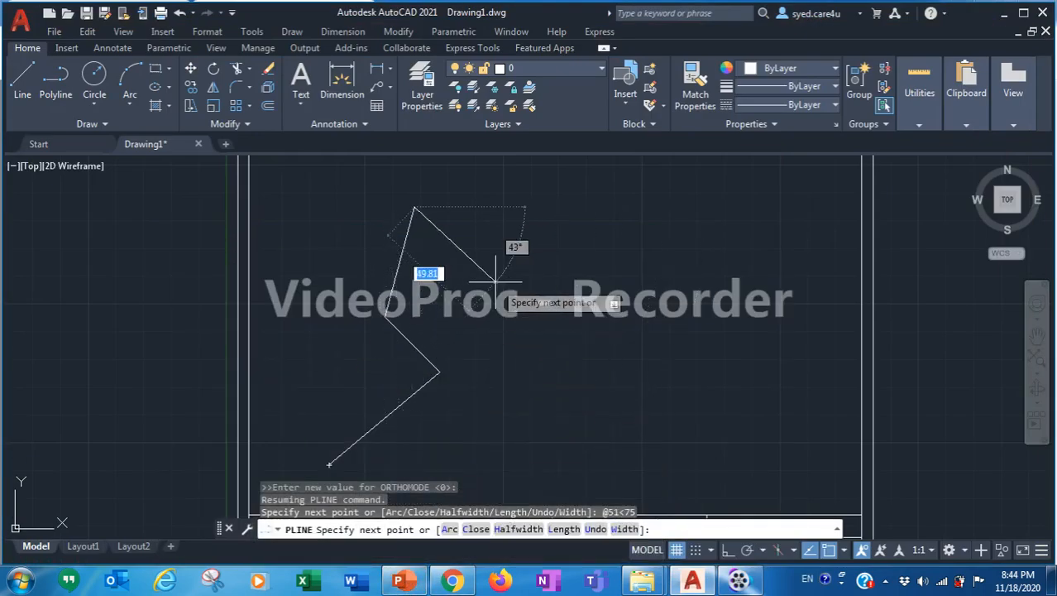
{"action": "key", "text": "F8"}
{"action": "type", "text": "20"}
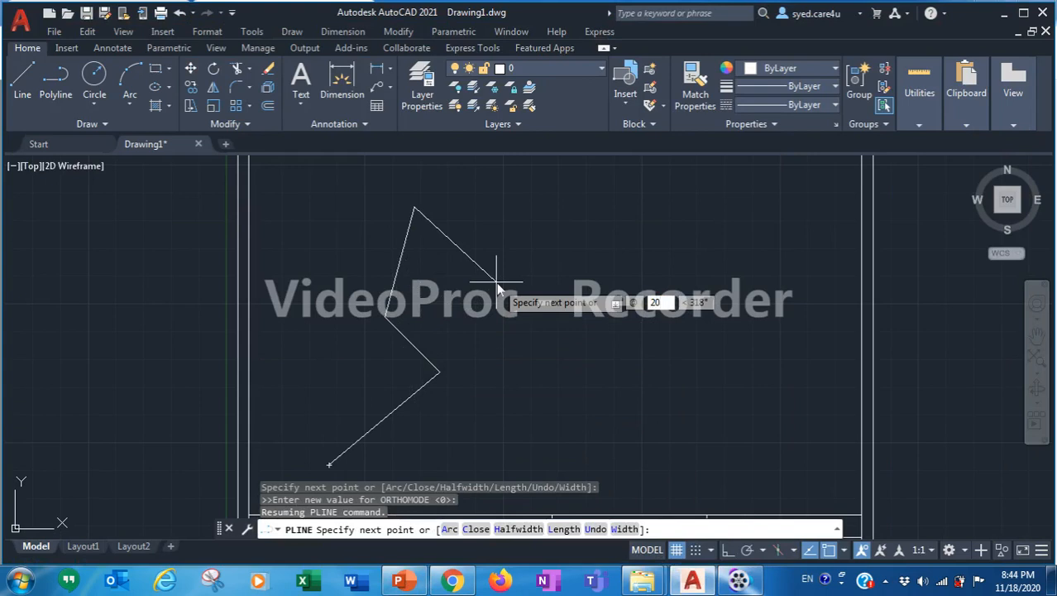
{"action": "key", "text": "Tab"}
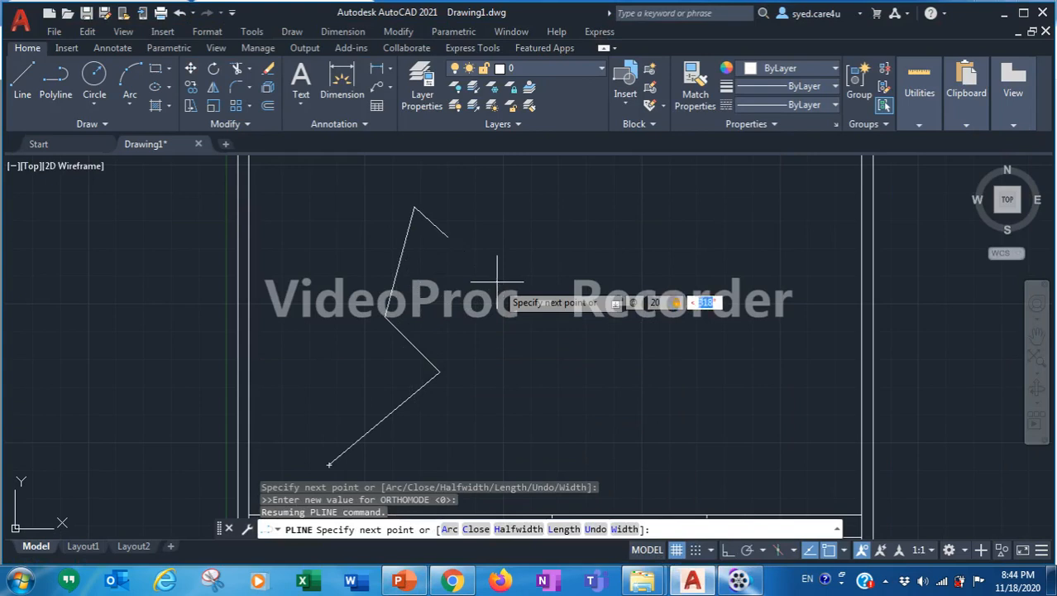
{"action": "type", "text": "35"}
{"action": "type", "text": "45"}
{"action": "key", "text": "Return"}
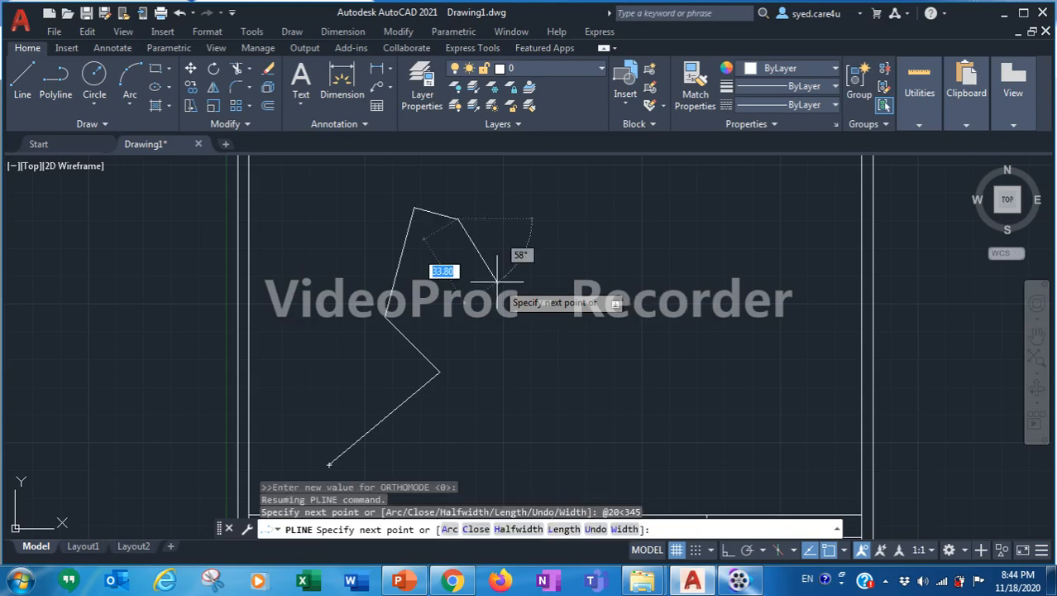
Step: Check segment EF on the PowerPoint slide, and add it to the AutoCAD polyline, 32 long at an angle of 270°
{"action": "left_click", "coordinate": [400, 581]}
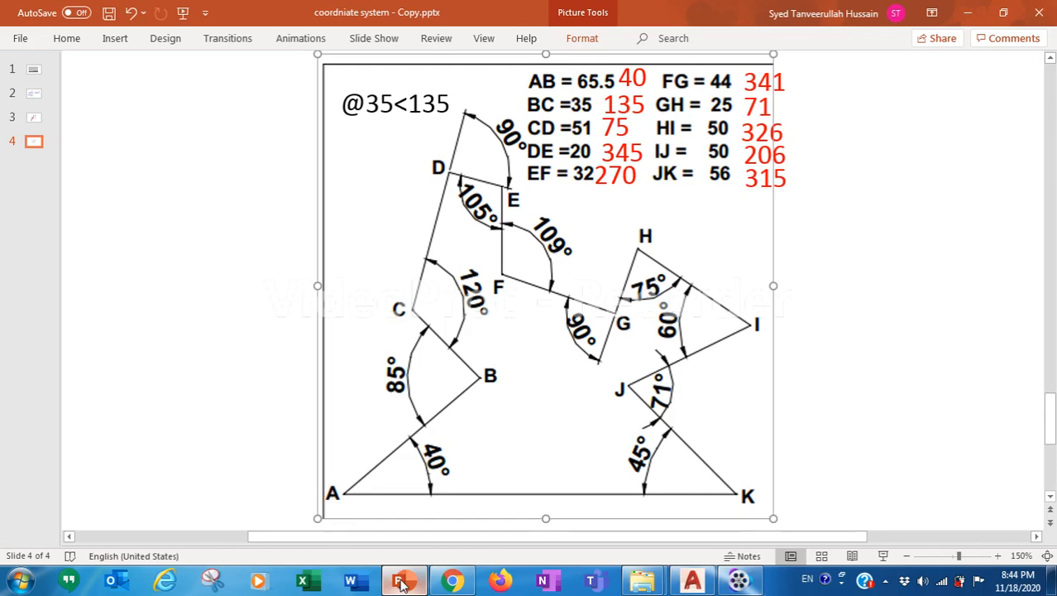
{"action": "left_click", "coordinate": [401, 581]}
{"action": "key", "text": "F8"}
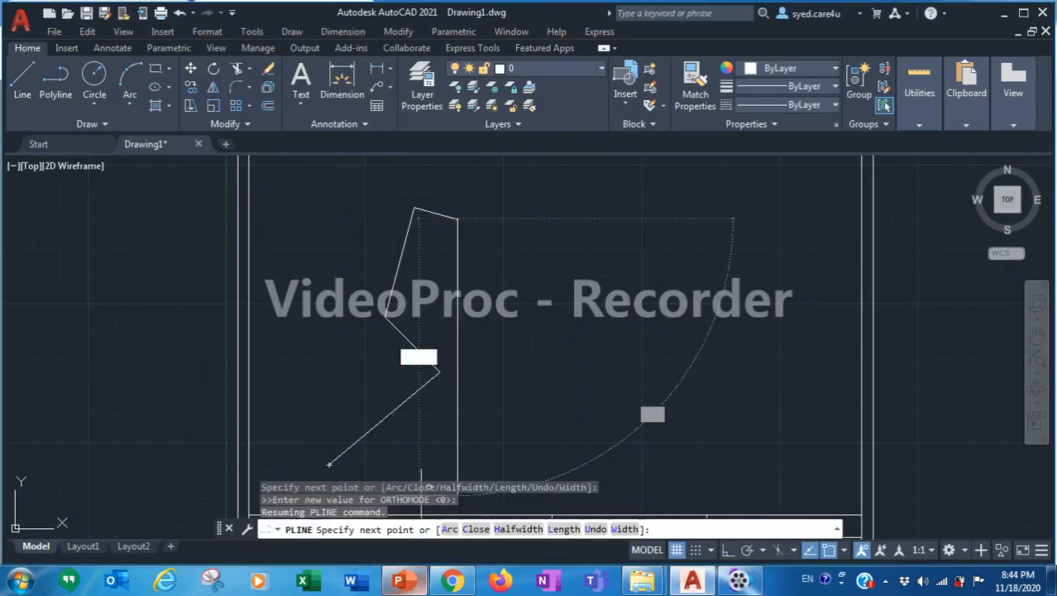
{"action": "key", "text": "F8"}
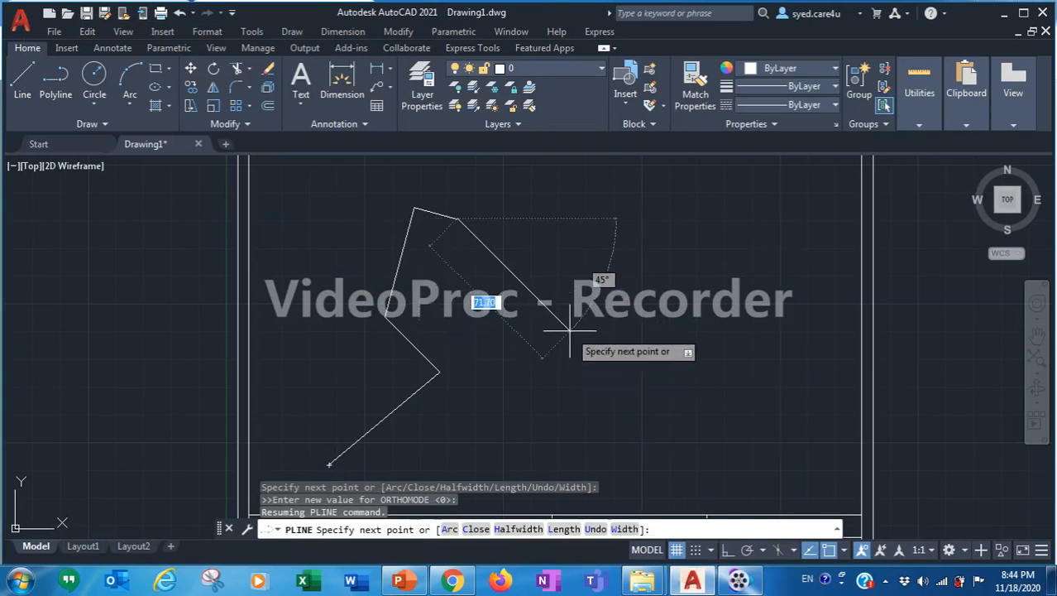
{"action": "type", "text": "@"}
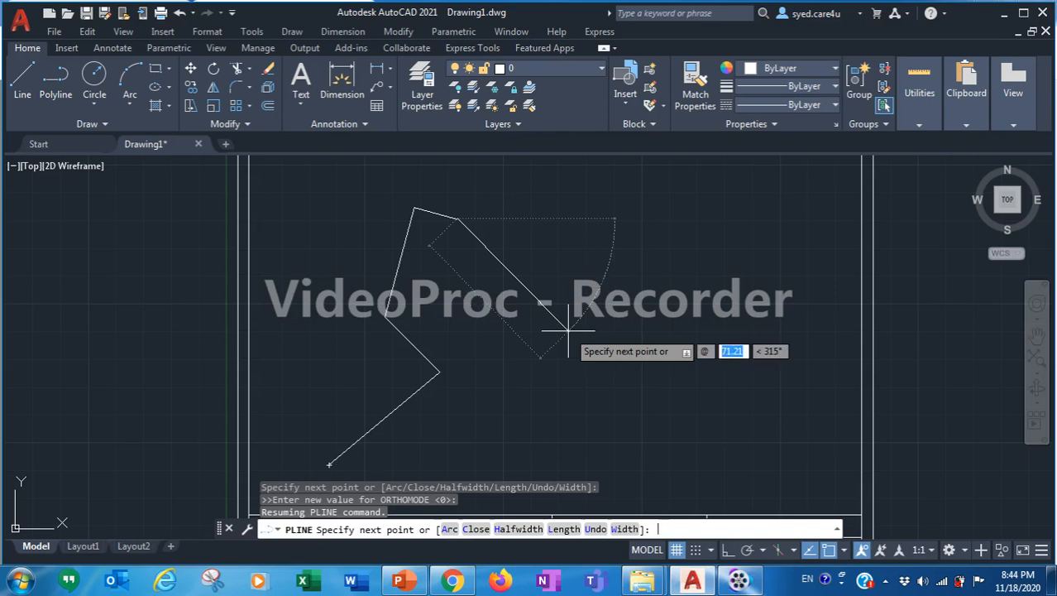
{"action": "type", "text": "32"}
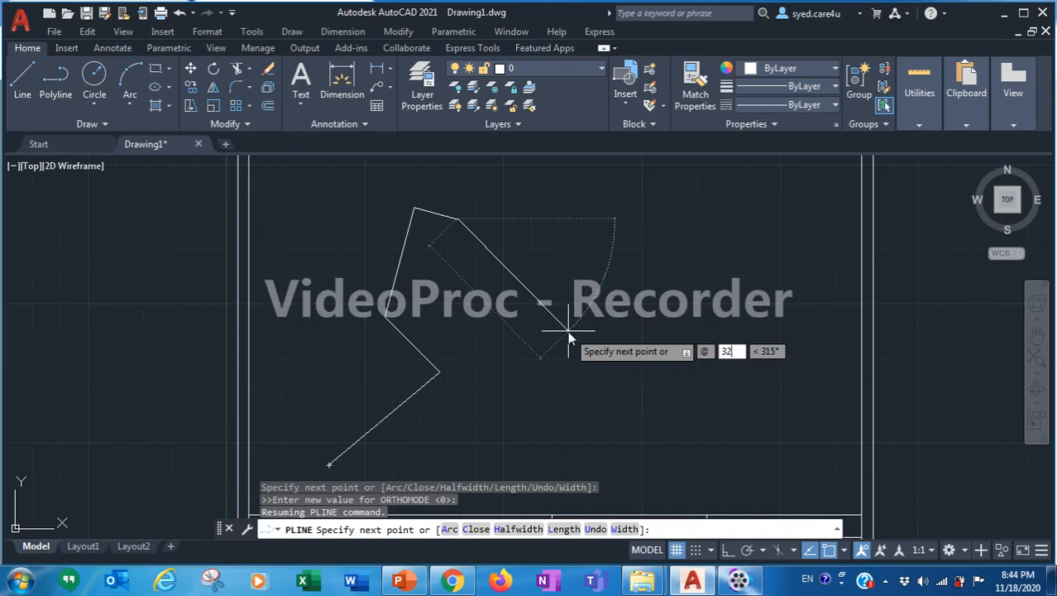
{"action": "key", "text": "Tab"}
{"action": "type", "text": "270"}
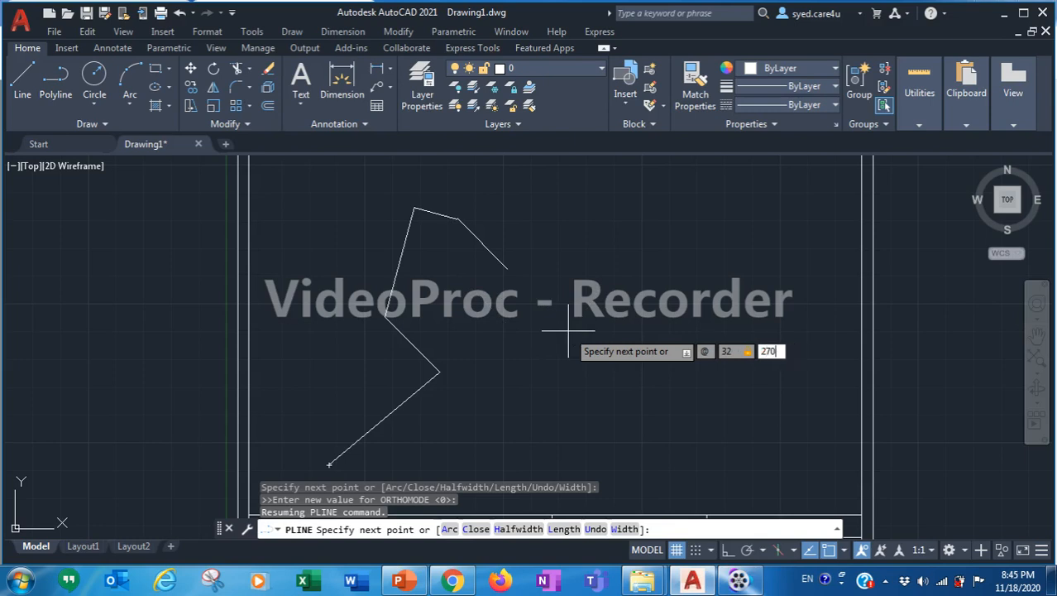
{"action": "key", "text": "Return"}
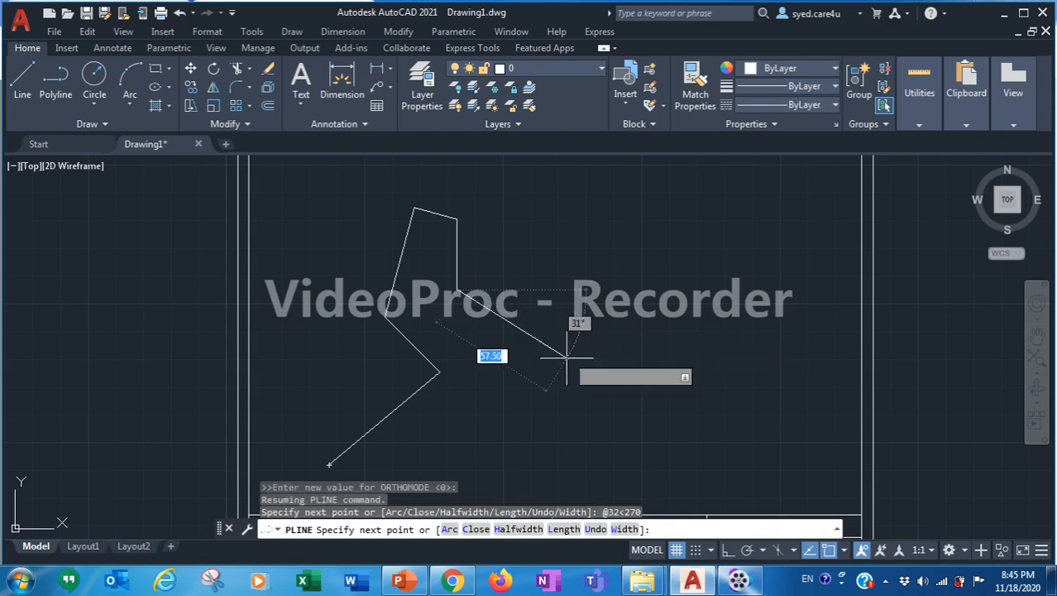
Step: Look up segment FG on the PowerPoint slide, and continue the AutoCAD polyline with it, 44 long at 341°
{"action": "left_click", "coordinate": [403, 582]}
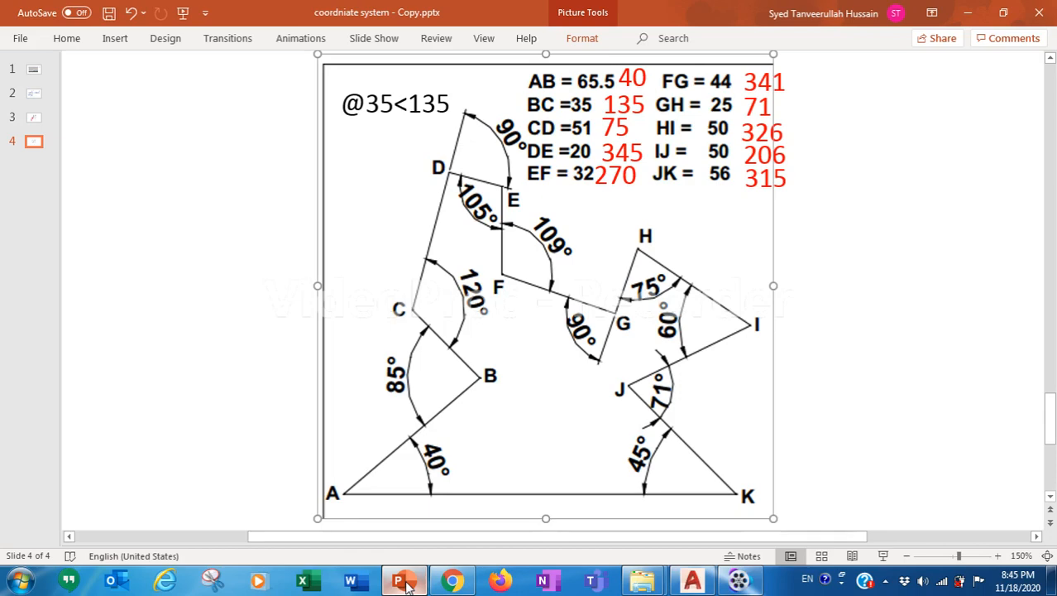
{"action": "left_click", "coordinate": [405, 583]}
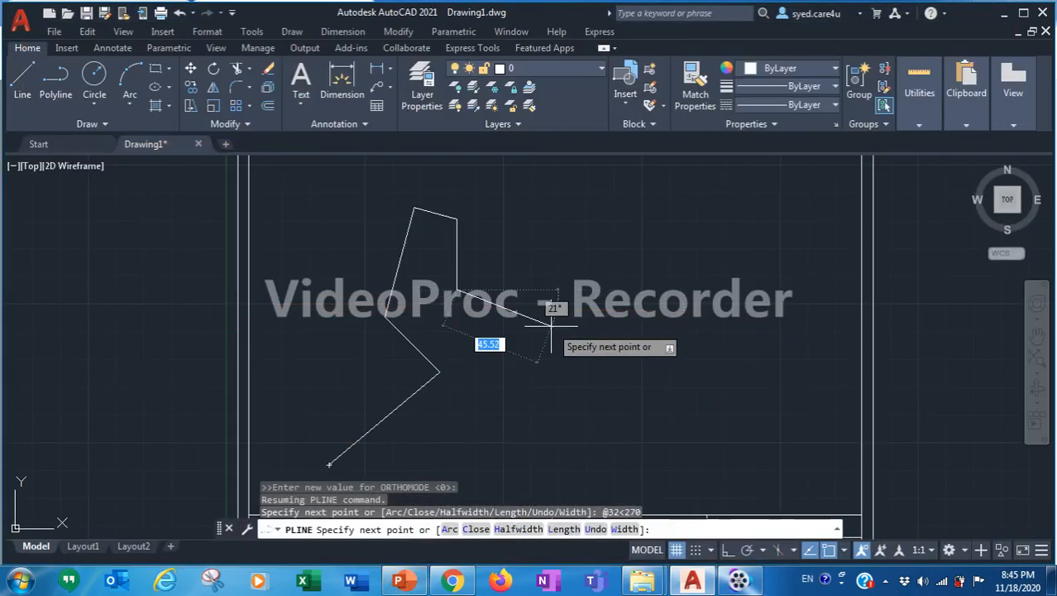
{"action": "type", "text": "@"}
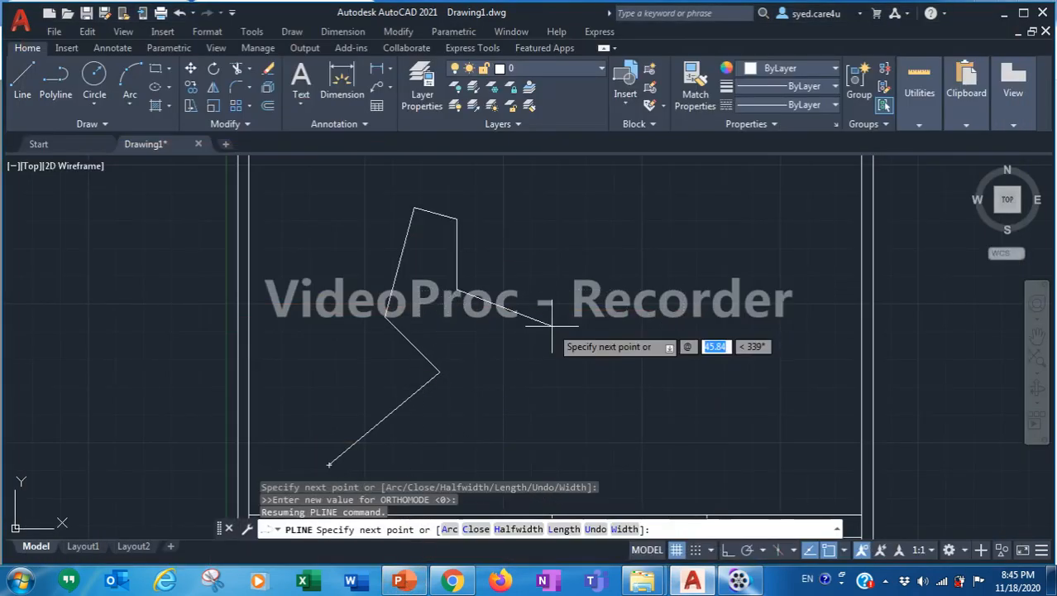
{"action": "type", "text": "44"}
{"action": "key", "text": "Tab"}
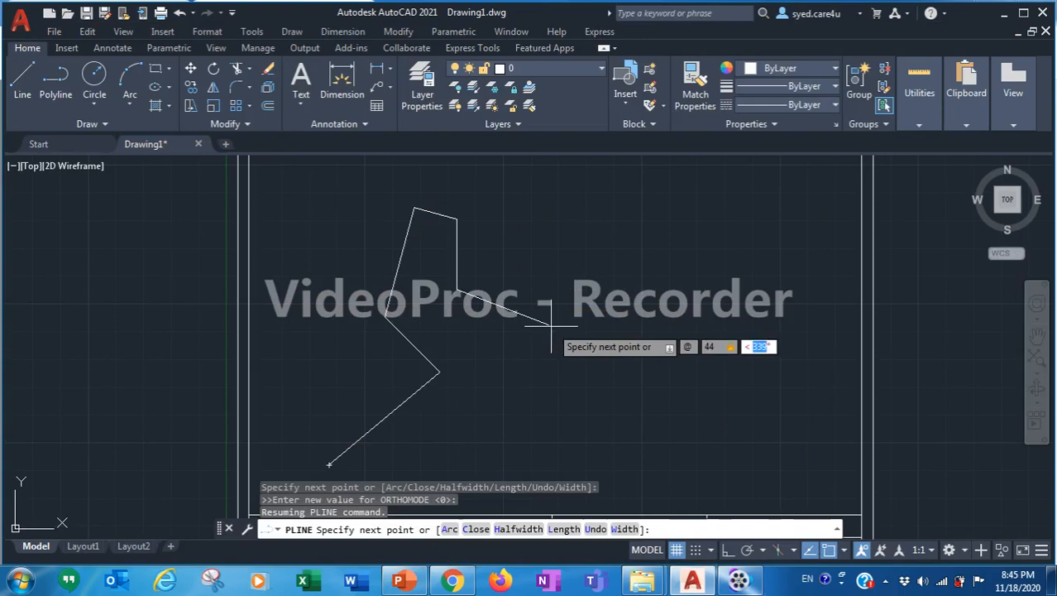
{"action": "type", "text": "341"}
{"action": "left_click", "coordinate": [401, 584]}
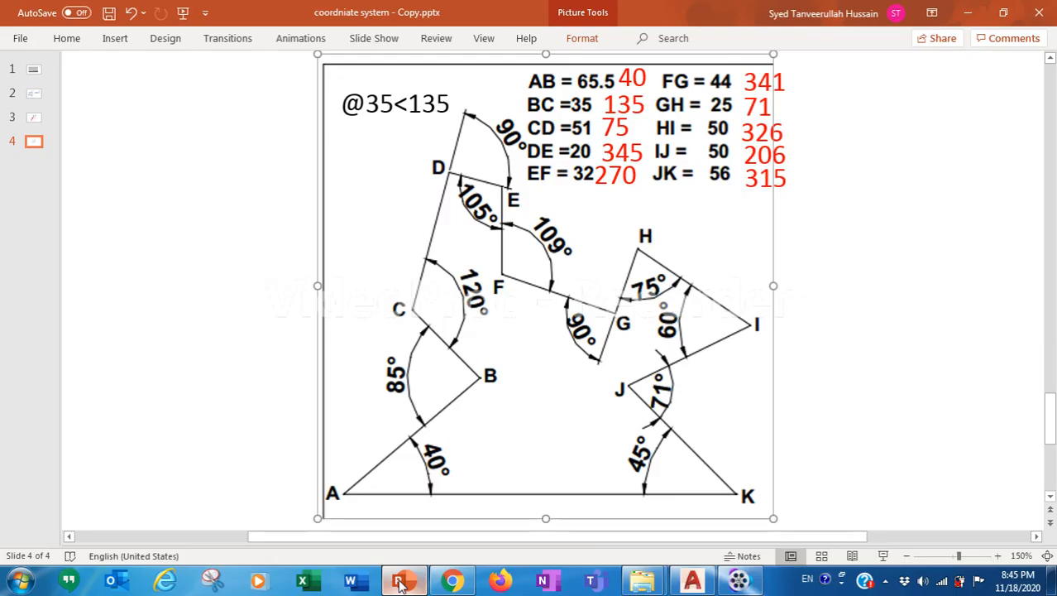
{"action": "left_click", "coordinate": [400, 584]}
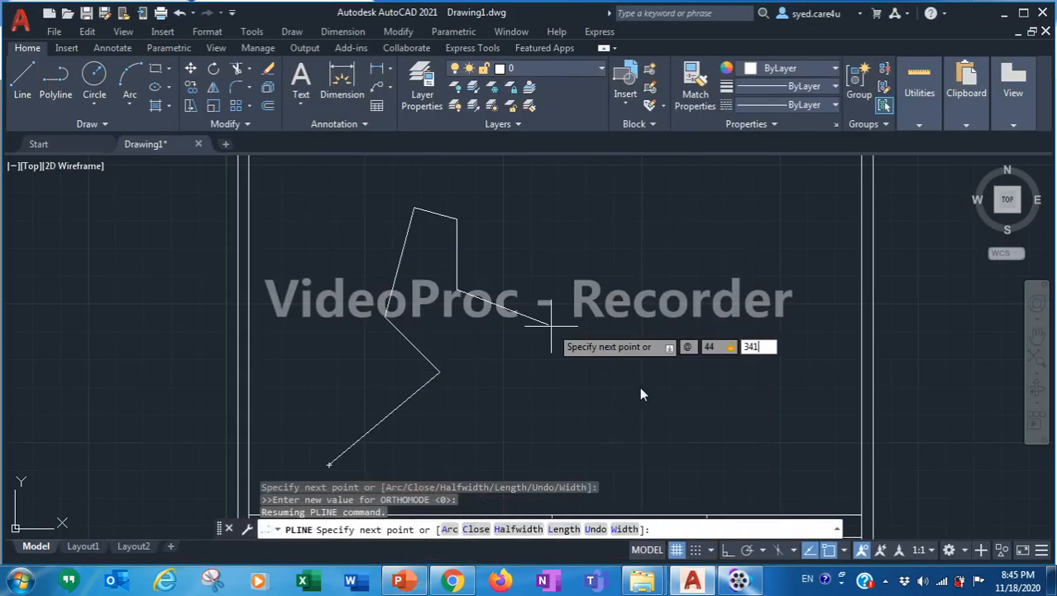
{"action": "key", "text": "Return"}
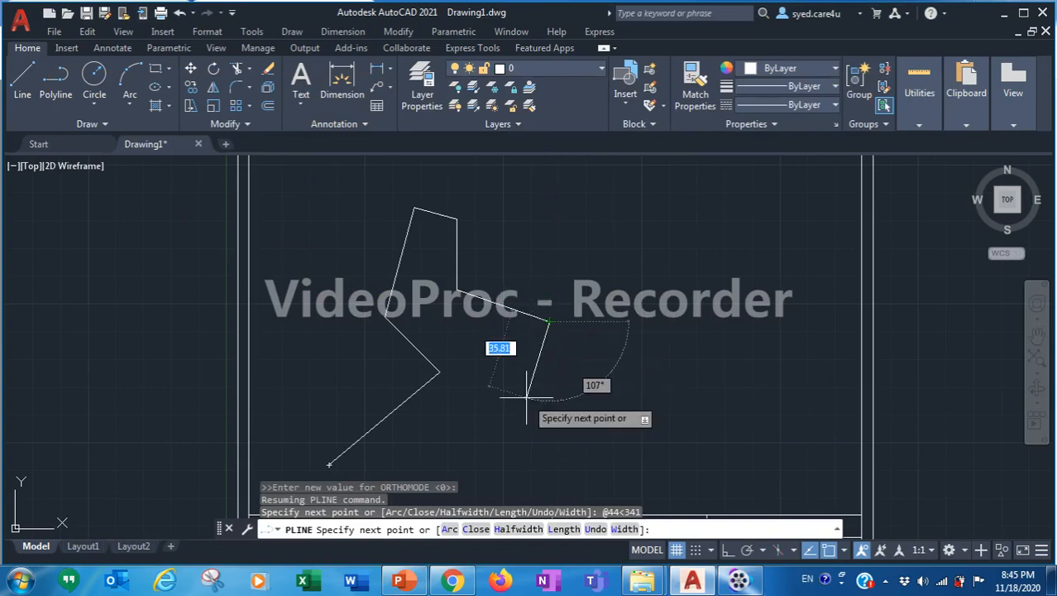
Step: Check segment GH on the PowerPoint slide, and add it to the AutoCAD polyline, 25 long at 71°
{"action": "left_click", "coordinate": [405, 583]}
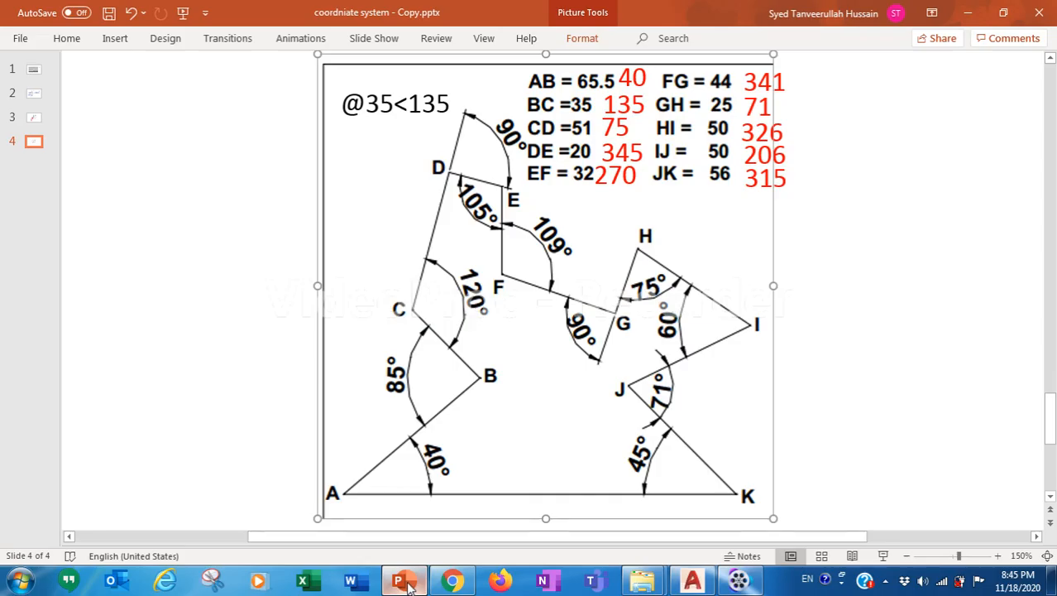
{"action": "left_click", "coordinate": [405, 582]}
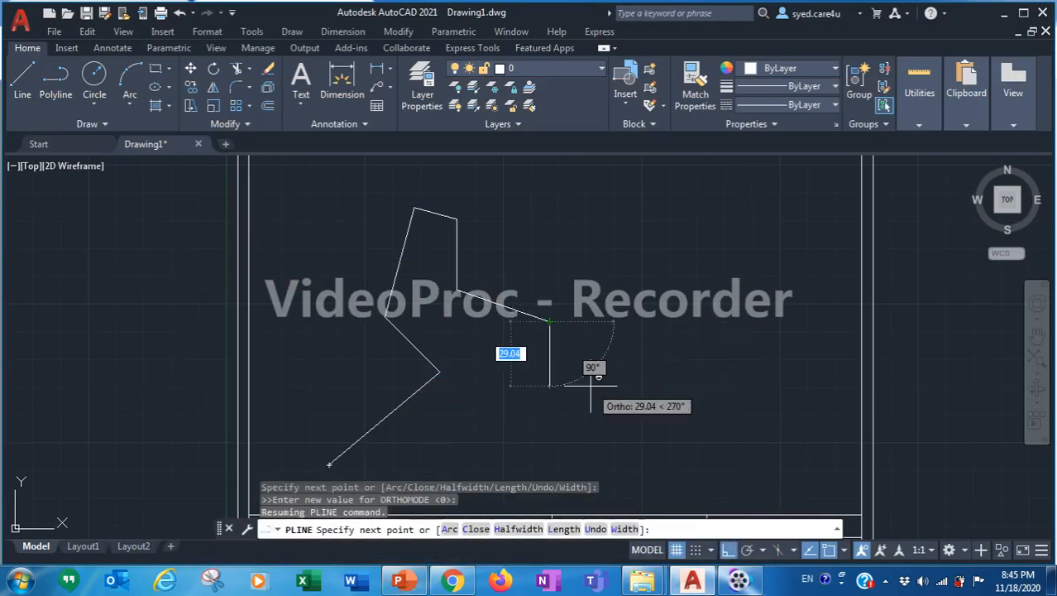
{"action": "type", "text": "@"}
{"action": "type", "text": "25"}
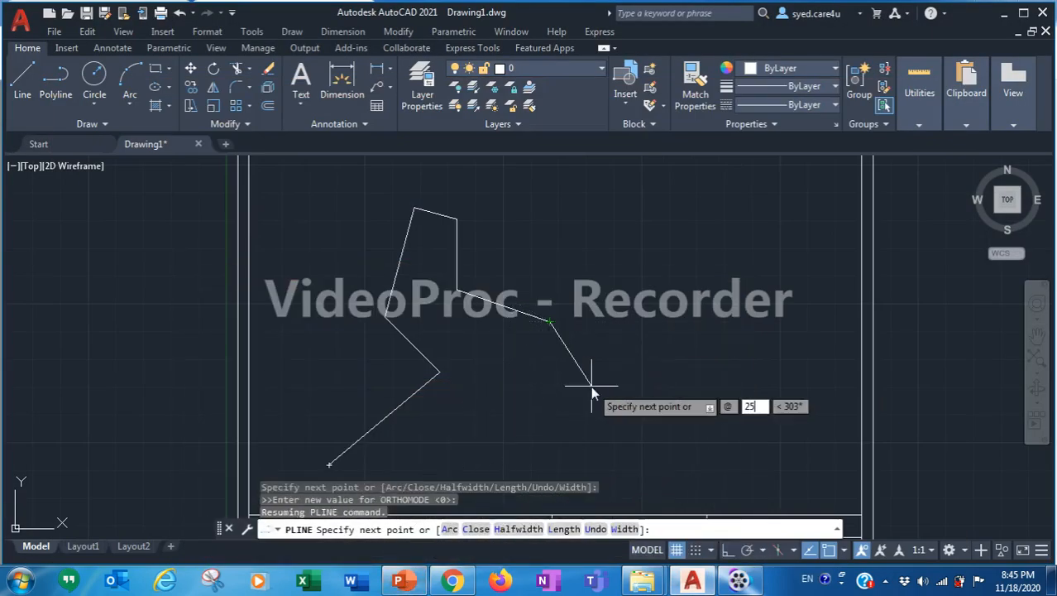
{"action": "key", "text": "Tab"}
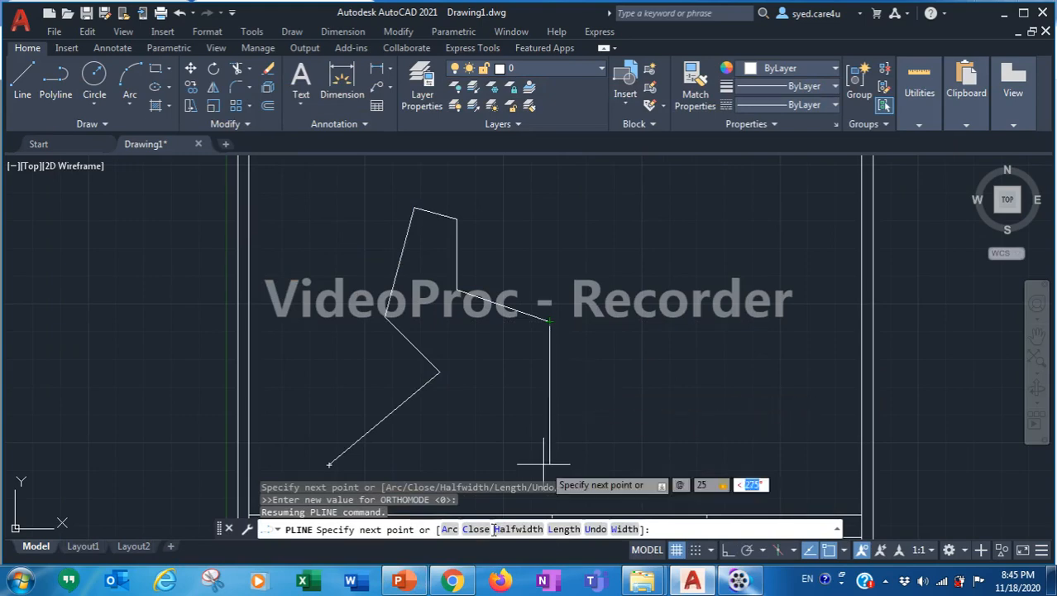
{"action": "left_click", "coordinate": [398, 583]}
{"action": "left_click", "coordinate": [398, 582]}
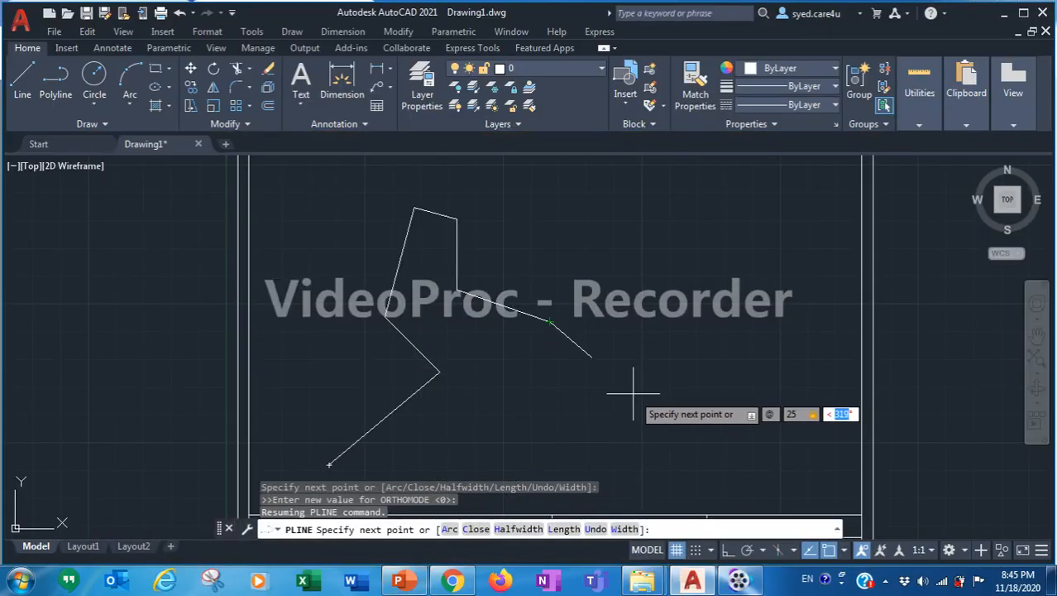
{"action": "type", "text": "71"}
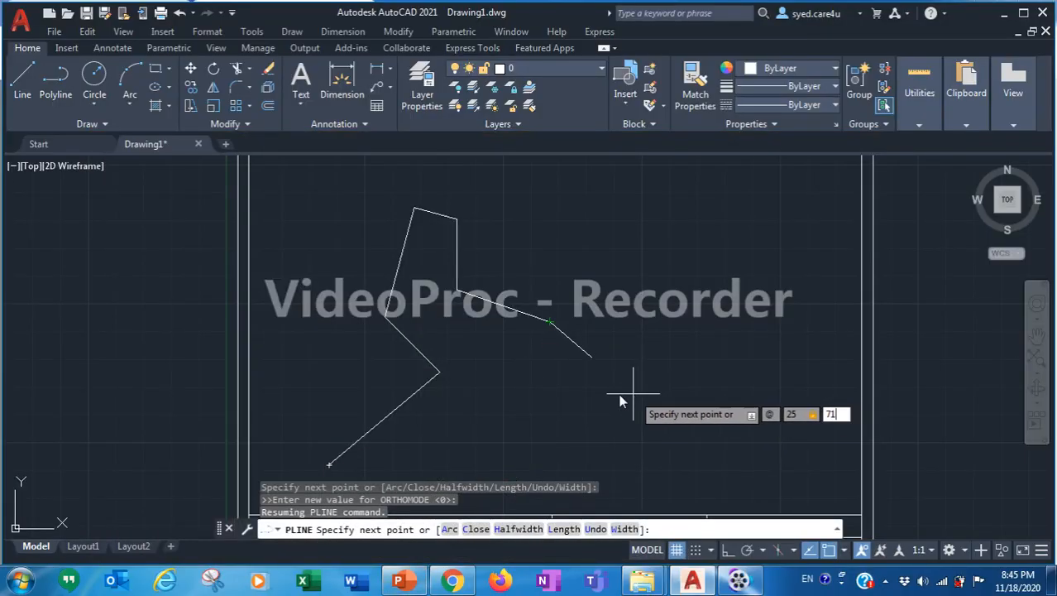
{"action": "key", "text": "Return"}
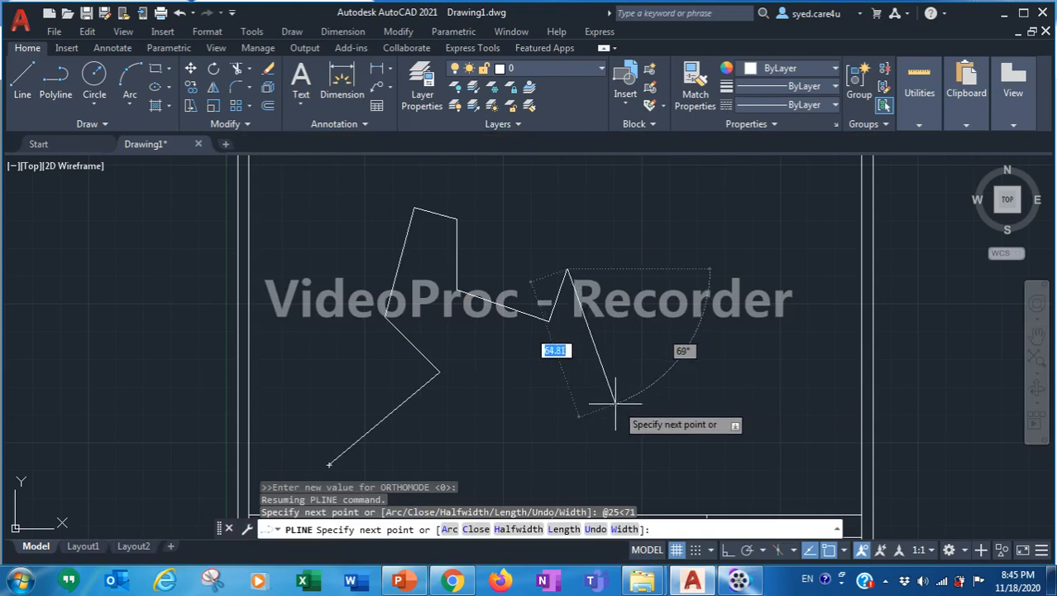
Step: Look up segment HI on the PowerPoint slide, and continue the AutoCAD polyline with it, 50 long at 326°
{"action": "left_click", "coordinate": [404, 582]}
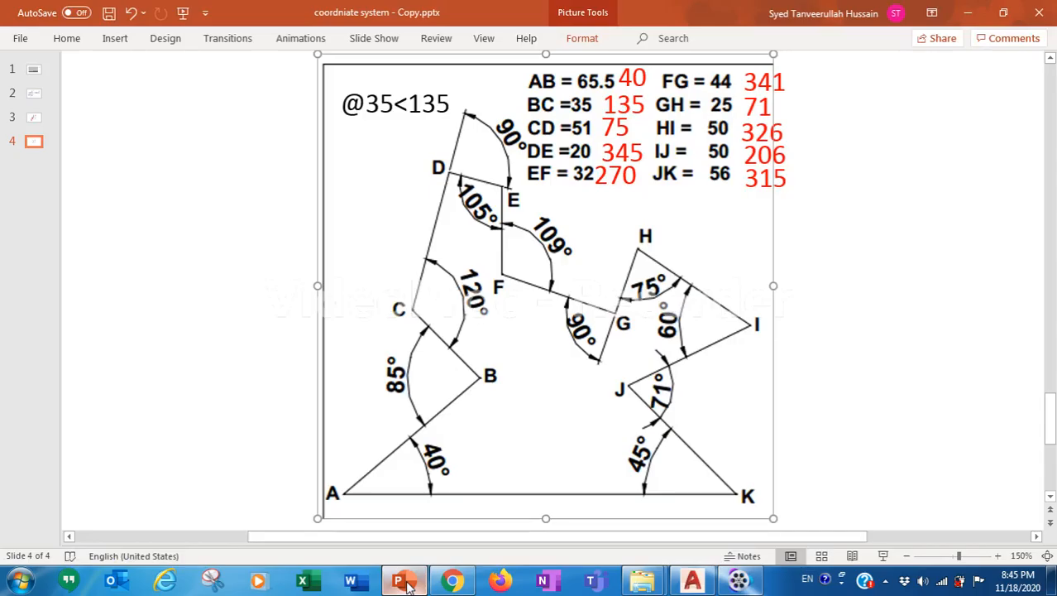
{"action": "left_click", "coordinate": [404, 583]}
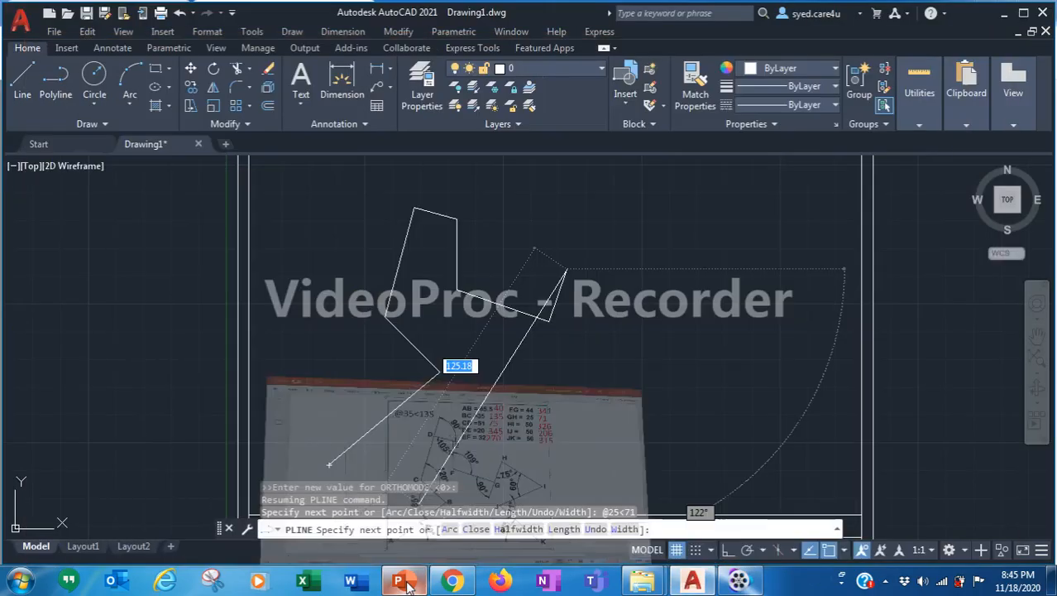
{"action": "type", "text": "@"}
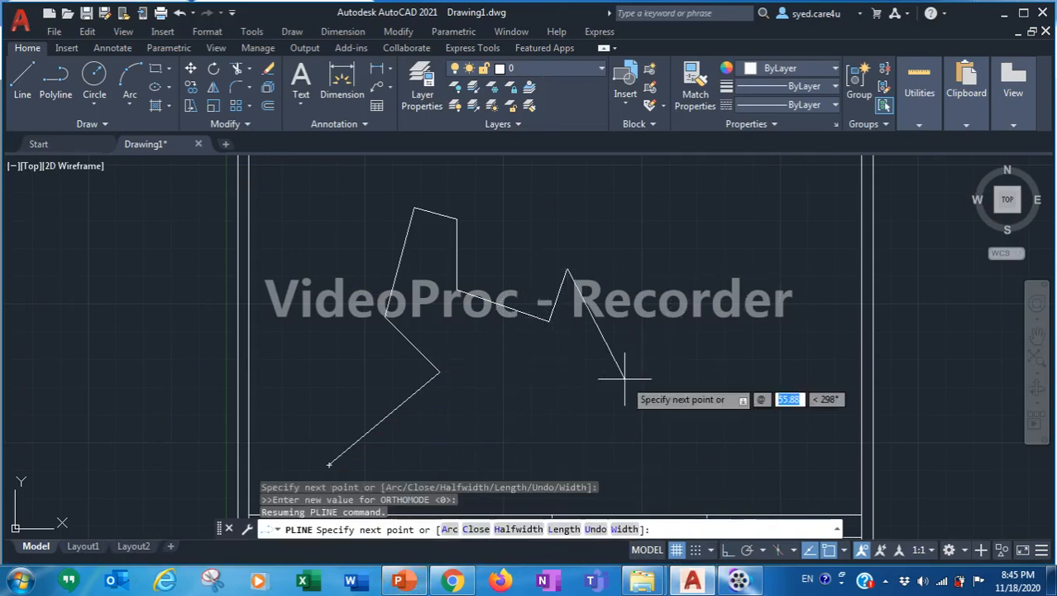
{"action": "type", "text": "50"}
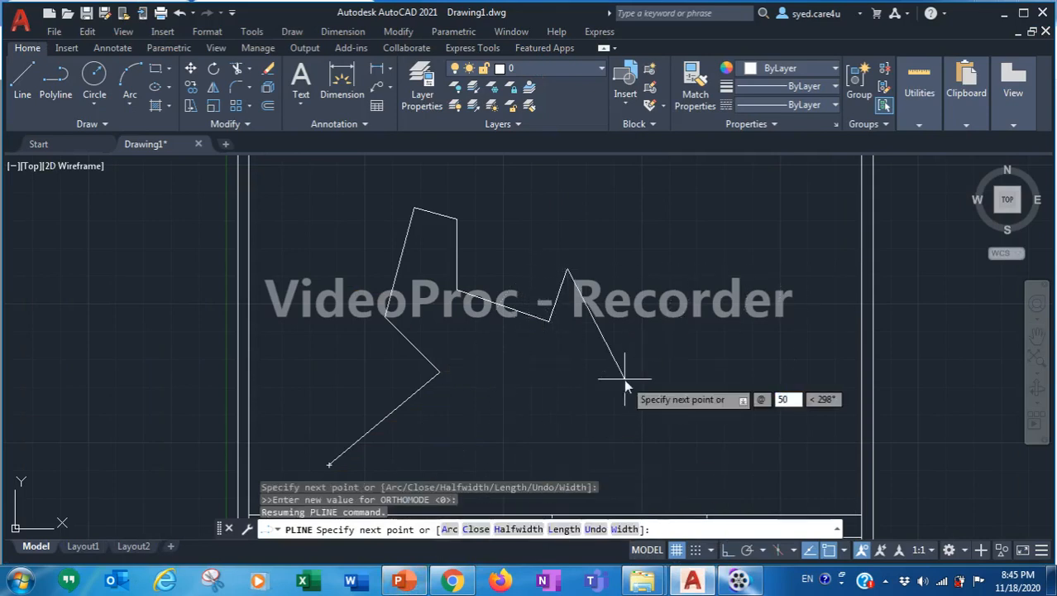
{"action": "key", "text": "Tab"}
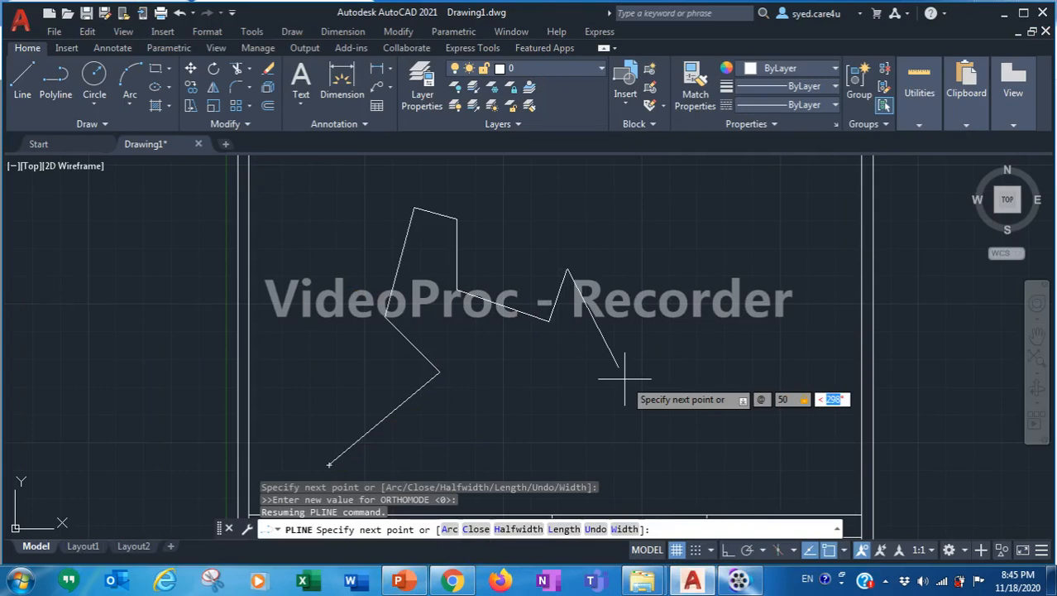
{"action": "type", "text": "326"}
{"action": "key", "text": "Return"}
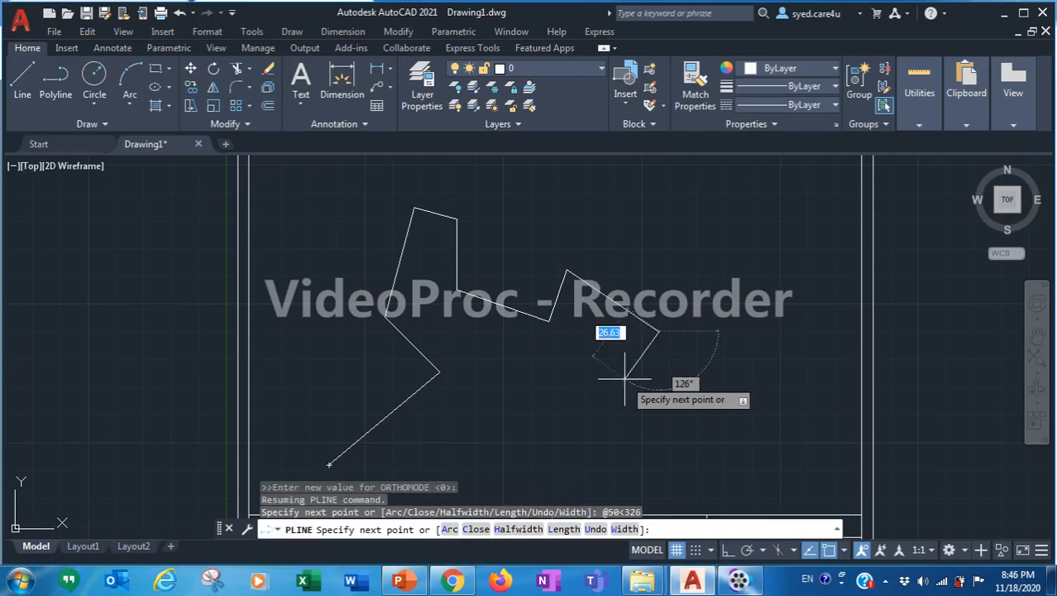
Step: Check segment IJ on the PowerPoint slide, and add it to the AutoCAD polyline, 50 long at 206°
{"action": "left_click", "coordinate": [413, 582]}
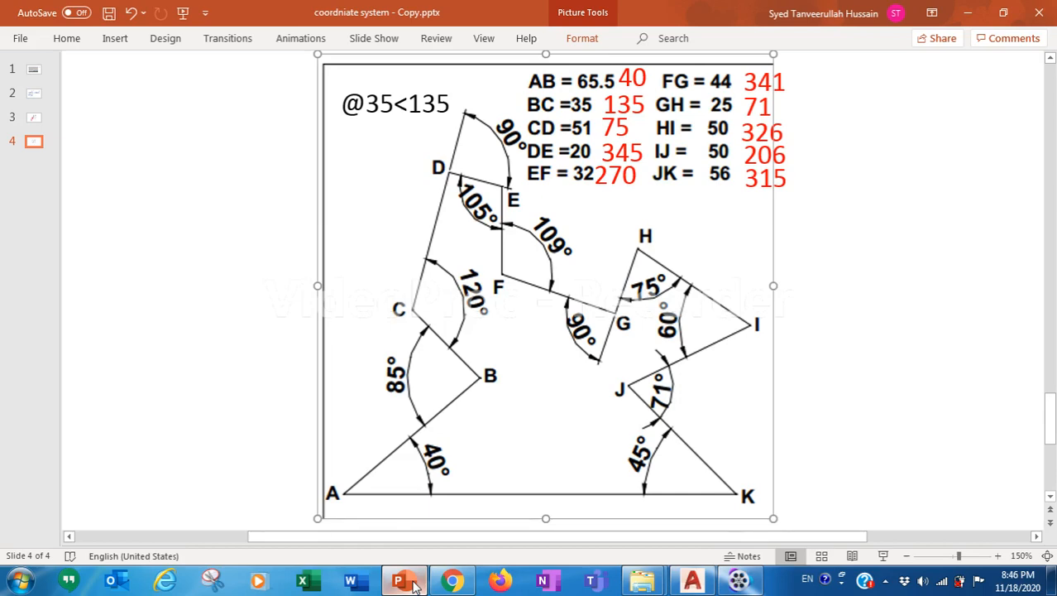
{"action": "left_click", "coordinate": [413, 582]}
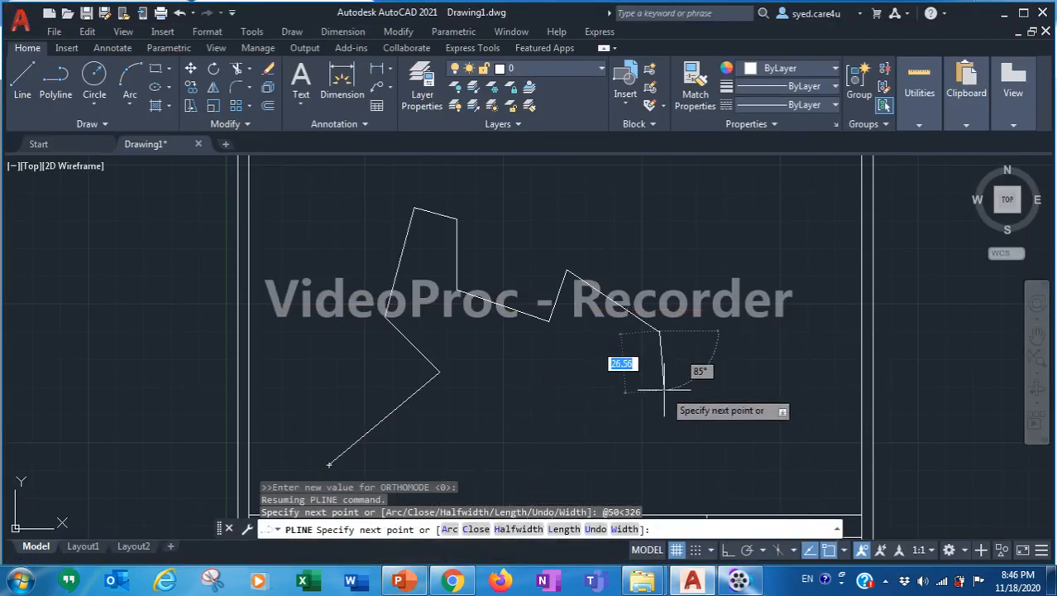
{"action": "key", "text": "F8"}
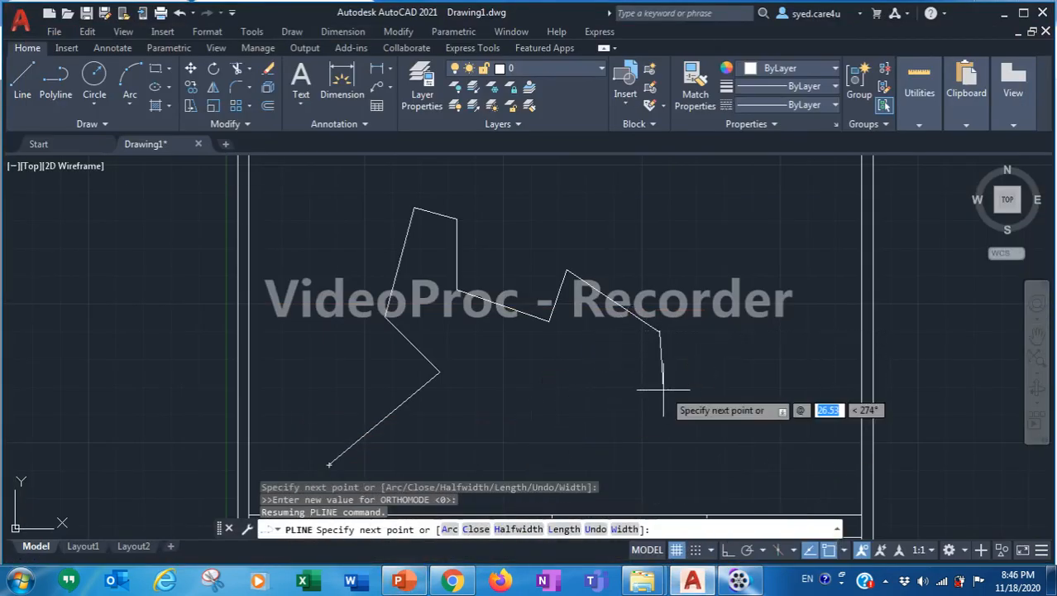
{"action": "type", "text": "50"}
{"action": "key", "text": "Tab"}
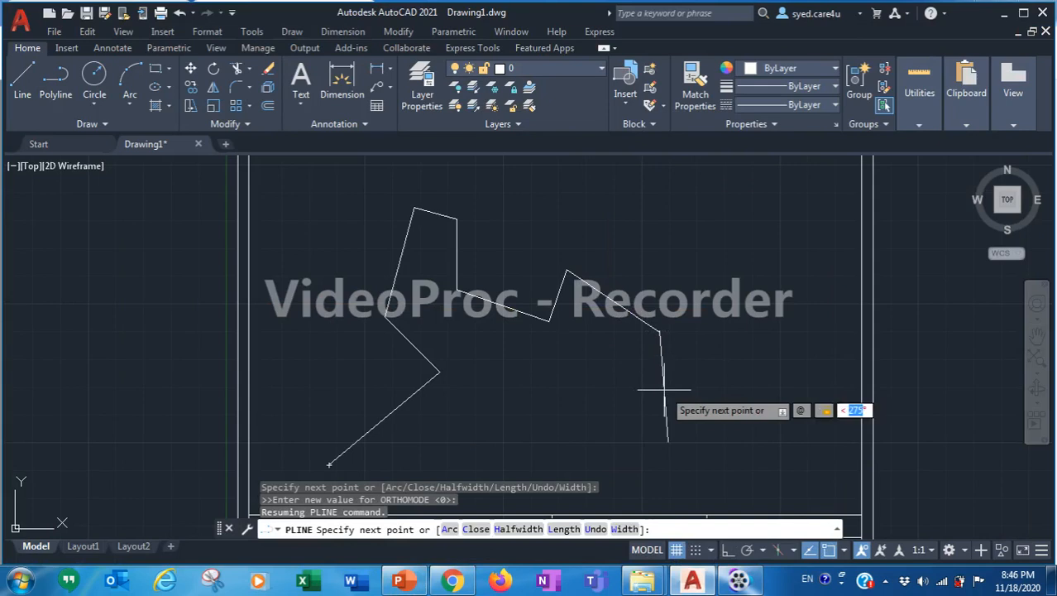
{"action": "type", "text": "206"}
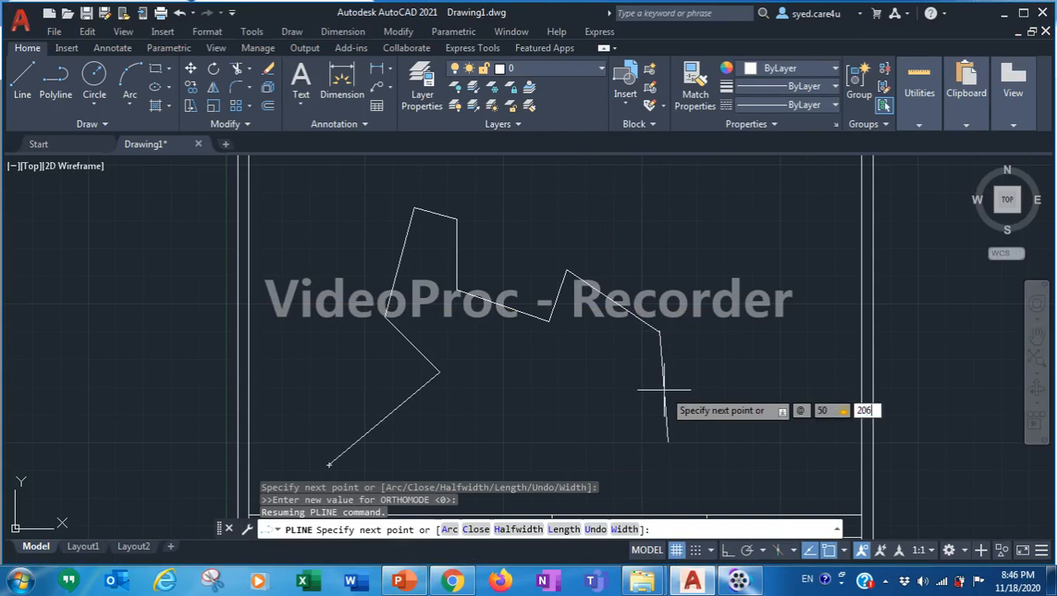
{"action": "key", "text": "Return"}
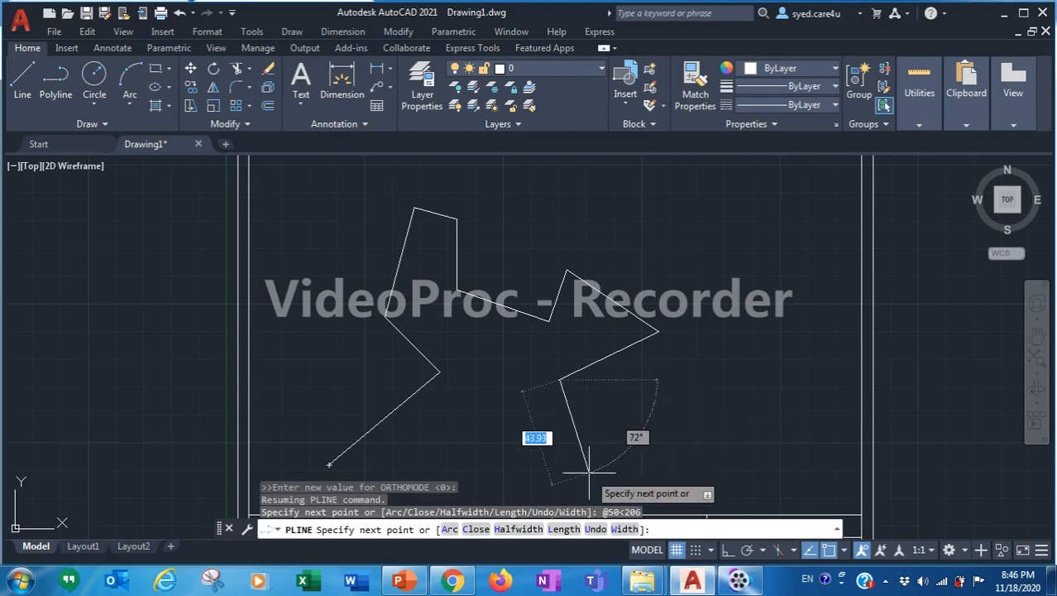
Step: Look up segment JK on the PowerPoint slide, and continue the AutoCAD polyline with it, 56 long at 315°
{"action": "left_click", "coordinate": [410, 581]}
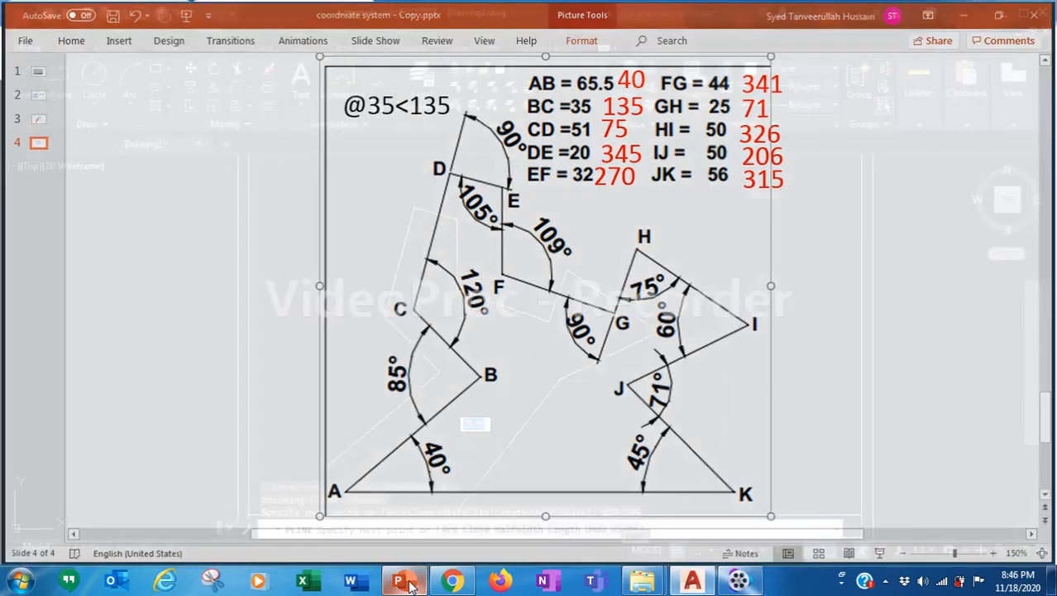
{"action": "left_click", "coordinate": [409, 581]}
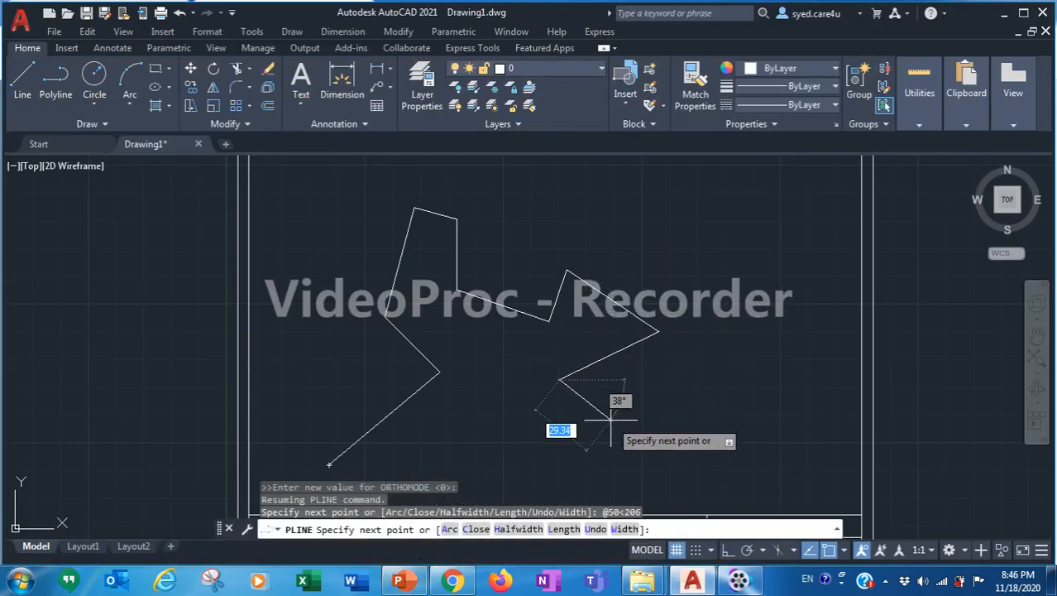
{"action": "key", "text": "F8"}
{"action": "type", "text": "56"}
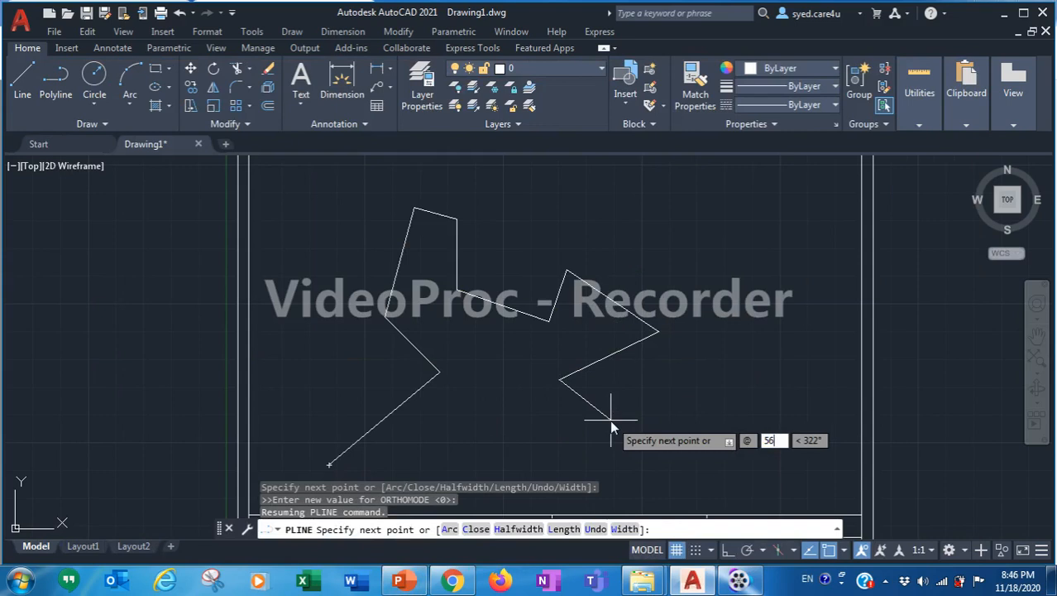
{"action": "key", "text": "Tab"}
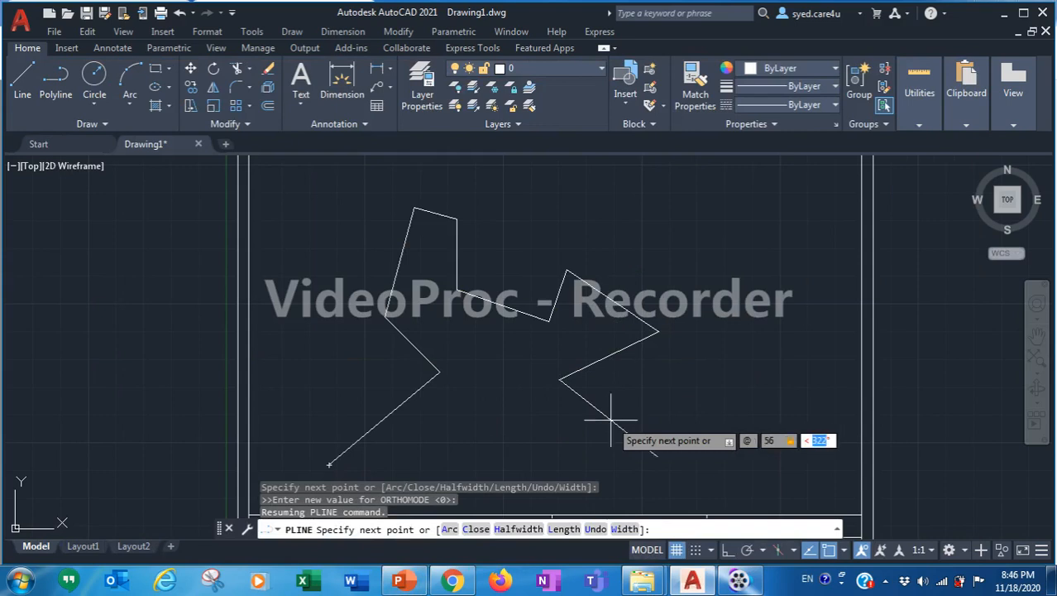
{"action": "type", "text": "315"}
{"action": "key", "text": "Return"}
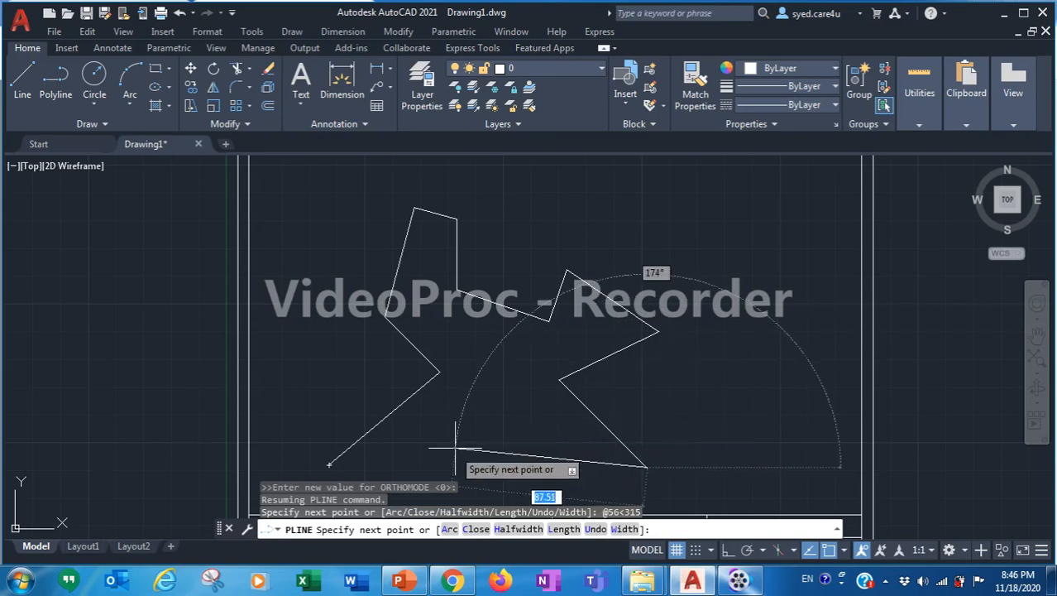
Step: Close the figure by running the last polyline segment from K back to start point A, and end the command
{"action": "middle_click_drag", "start_coordinate": [461, 444], "coordinate": [478, 389]}
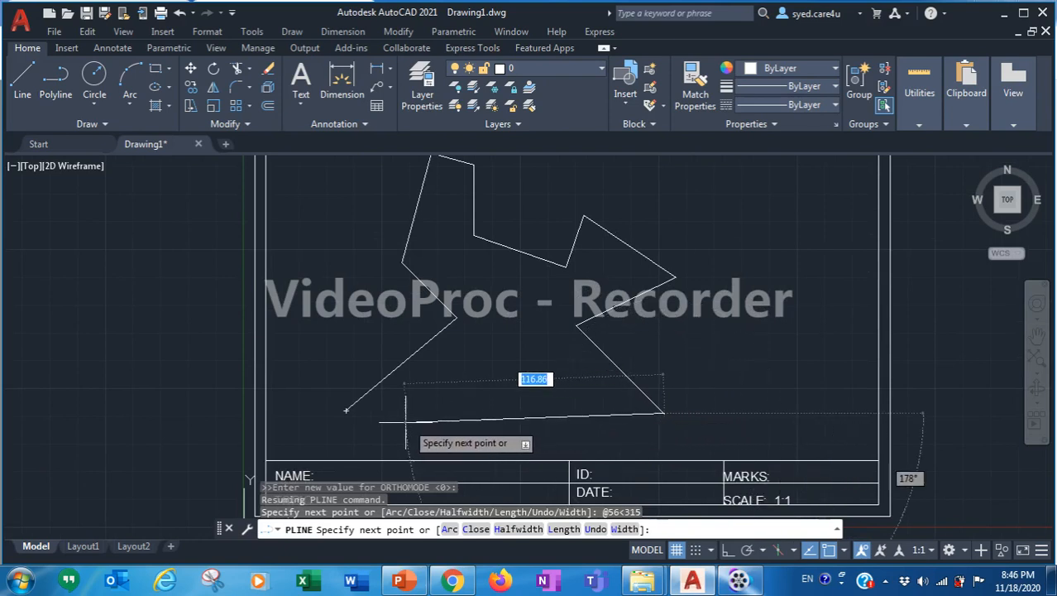
{"action": "left_click", "coordinate": [346, 410]}
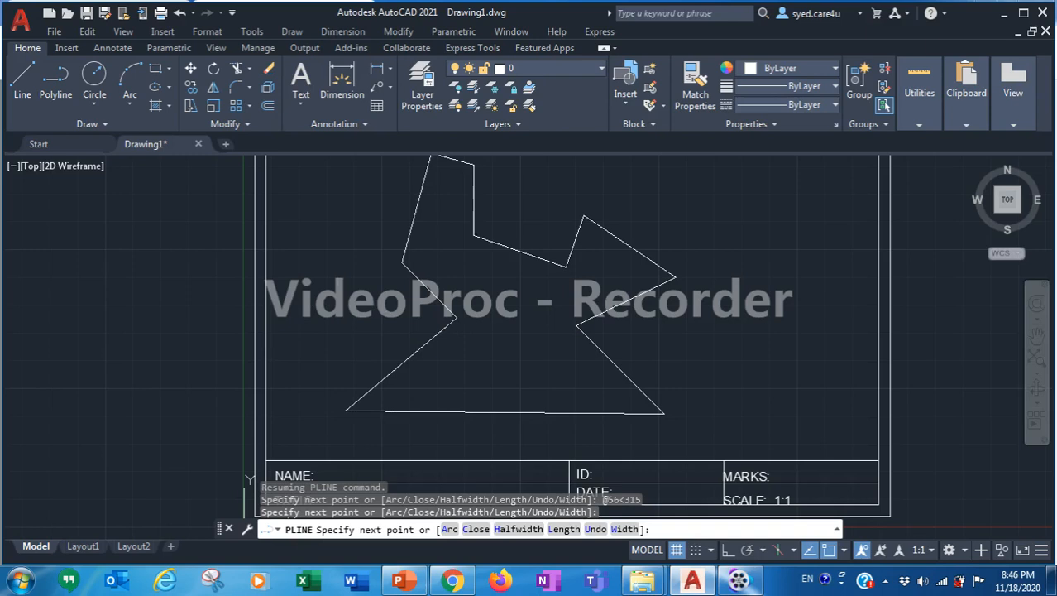
{"action": "key", "text": "Escape"}
{"action": "key", "text": "Escape"}
{"action": "key", "text": "Escape"}
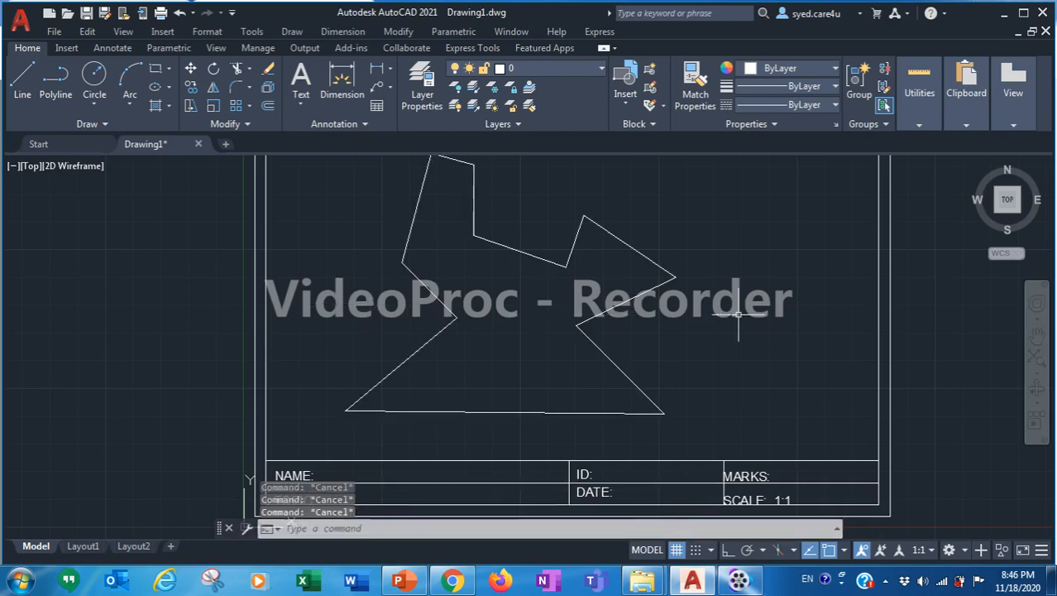
Step: Review the whole closed figure inside the title block frame, and compare its angles with the PowerPoint reference slide
{"action": "scroll", "coordinate": [738, 314], "scroll_direction": "down", "scroll_amount": 2}
{"action": "scroll", "coordinate": [739, 314], "scroll_direction": "up", "scroll_amount": 2}
{"action": "mouse_move", "coordinate": [739, 314]}
{"action": "middle_mouse_down"}
{"action": "mouse_move", "coordinate": [615, 298]}
{"action": "mouse_move", "coordinate": [673, 273]}
{"action": "mouse_move", "coordinate": [641, 332]}
{"action": "middle_mouse_up"}
{"action": "scroll", "coordinate": [672, 271], "scroll_direction": "down", "scroll_amount": 1}
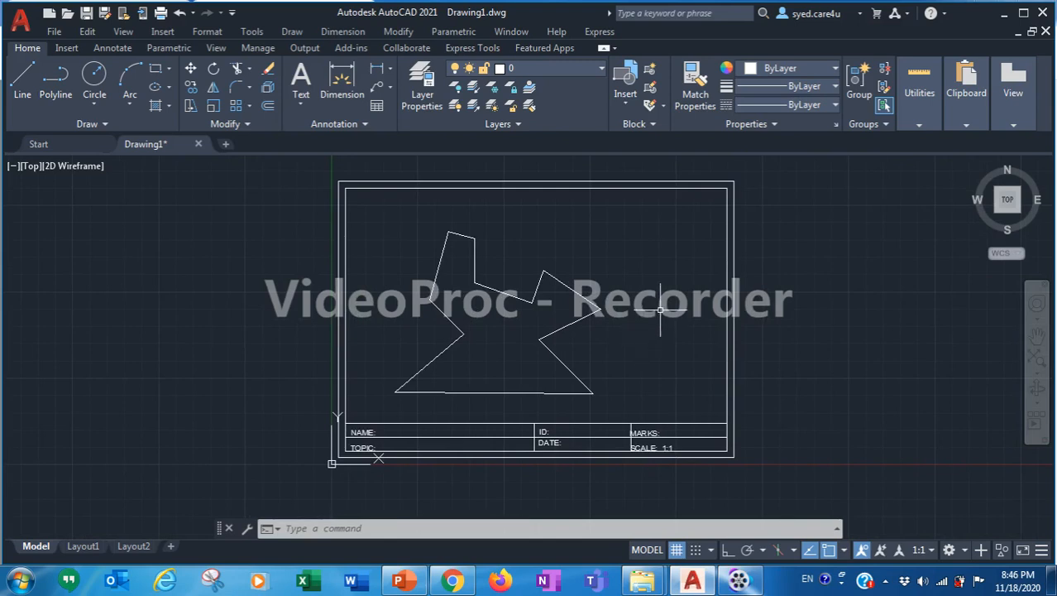
{"action": "scroll", "coordinate": [650, 323], "scroll_direction": "up", "scroll_amount": 2}
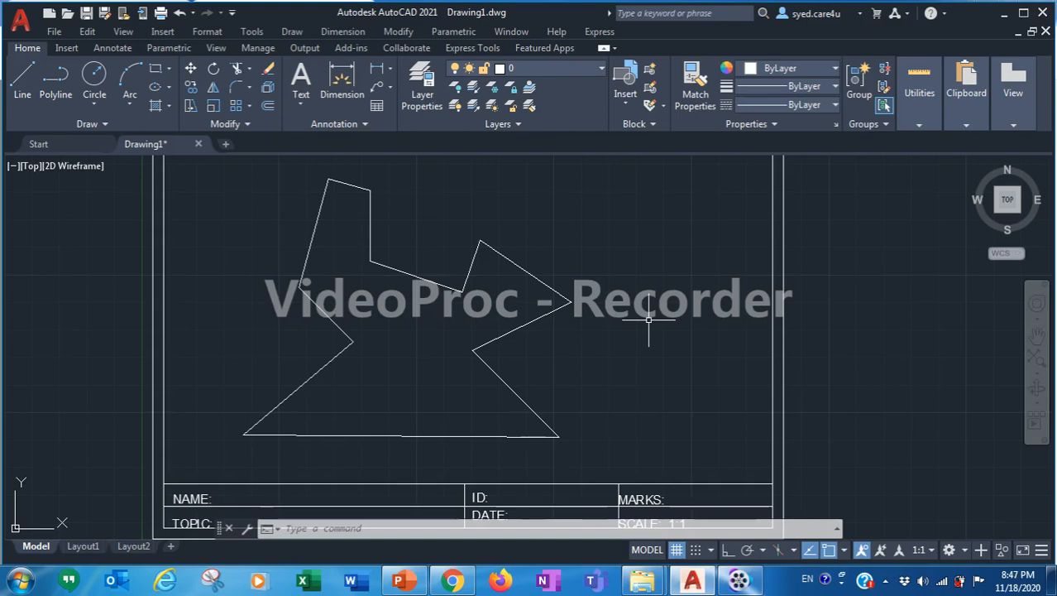
{"action": "mouse_move", "coordinate": [401, 582]}
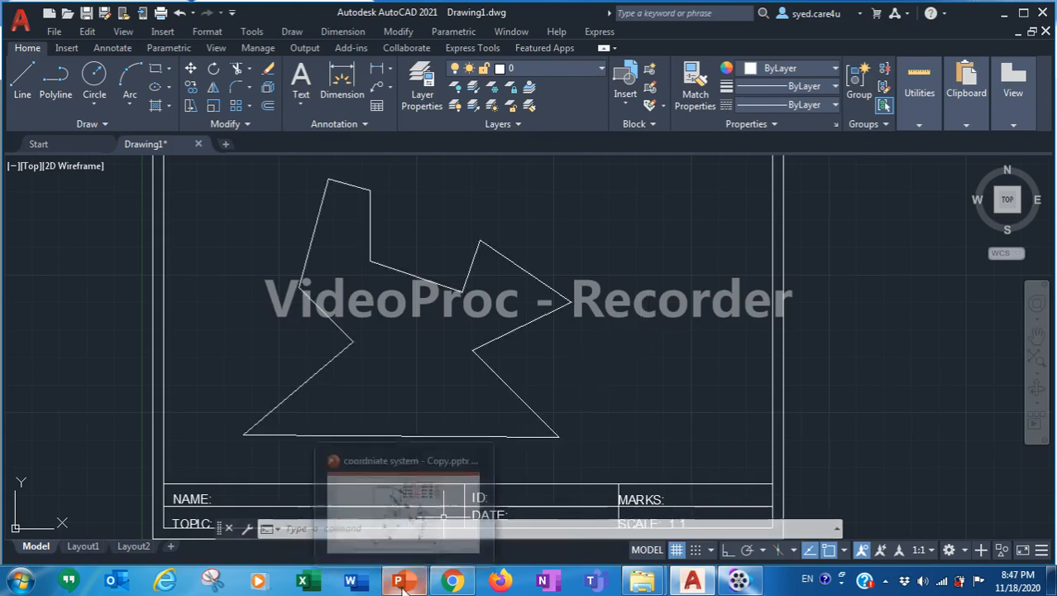
{"action": "left_click", "coordinate": [400, 480]}
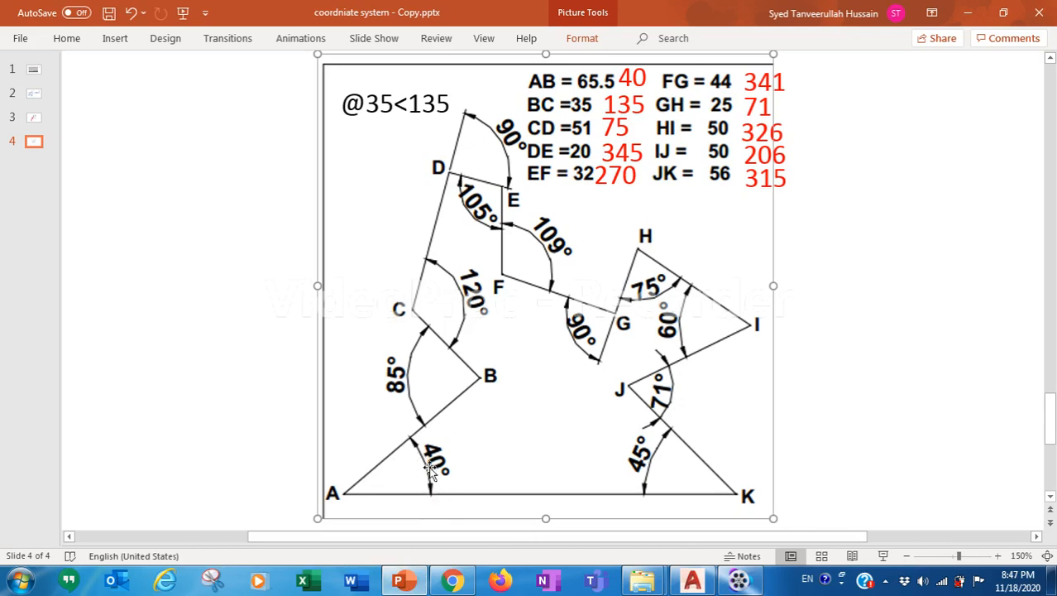
{"action": "left_click", "coordinate": [399, 582]}
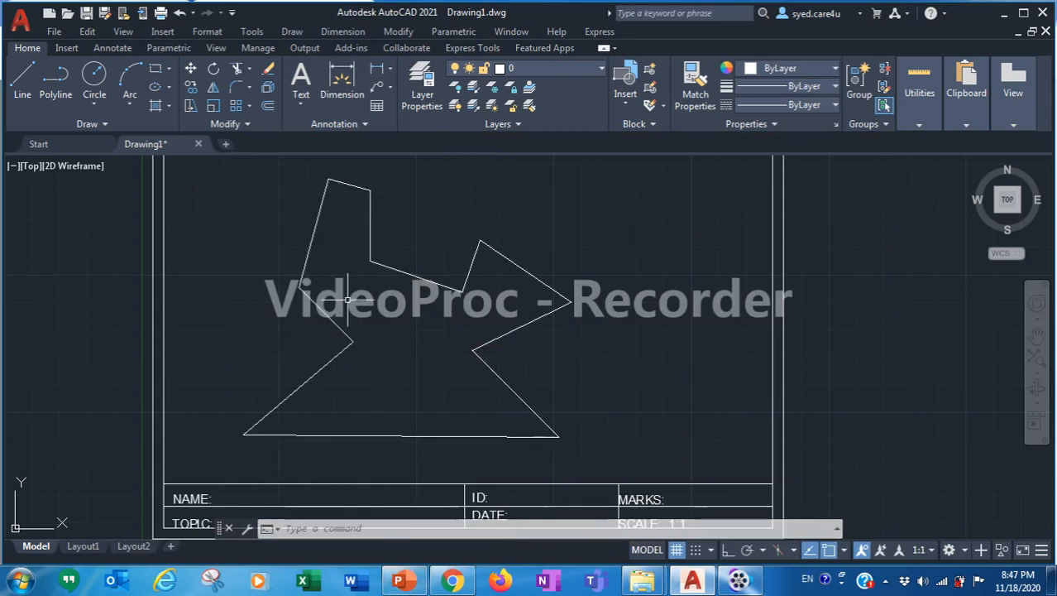
Step: Add an angular dimension at corner A between base line AK and segment AB, with its arc inside the figure
{"action": "left_click", "coordinate": [333, 31]}
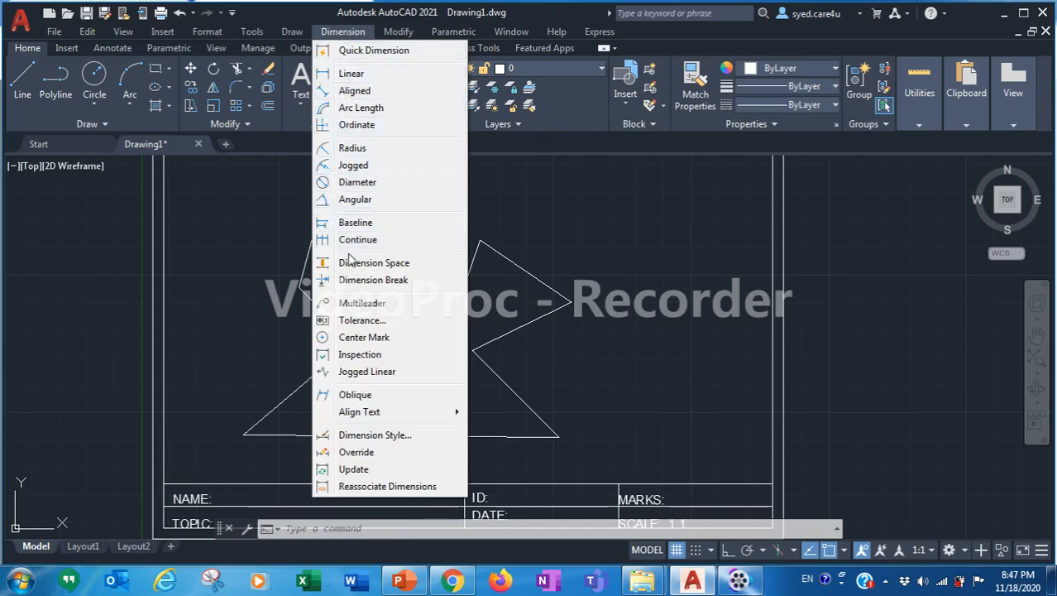
{"action": "left_click", "coordinate": [371, 202]}
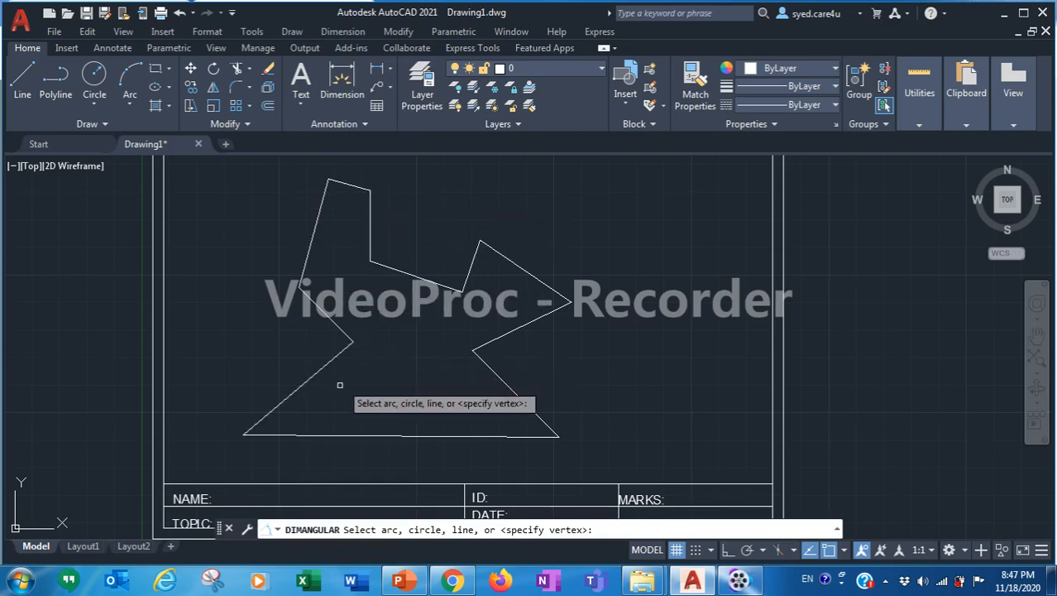
{"action": "left_click", "coordinate": [283, 435]}
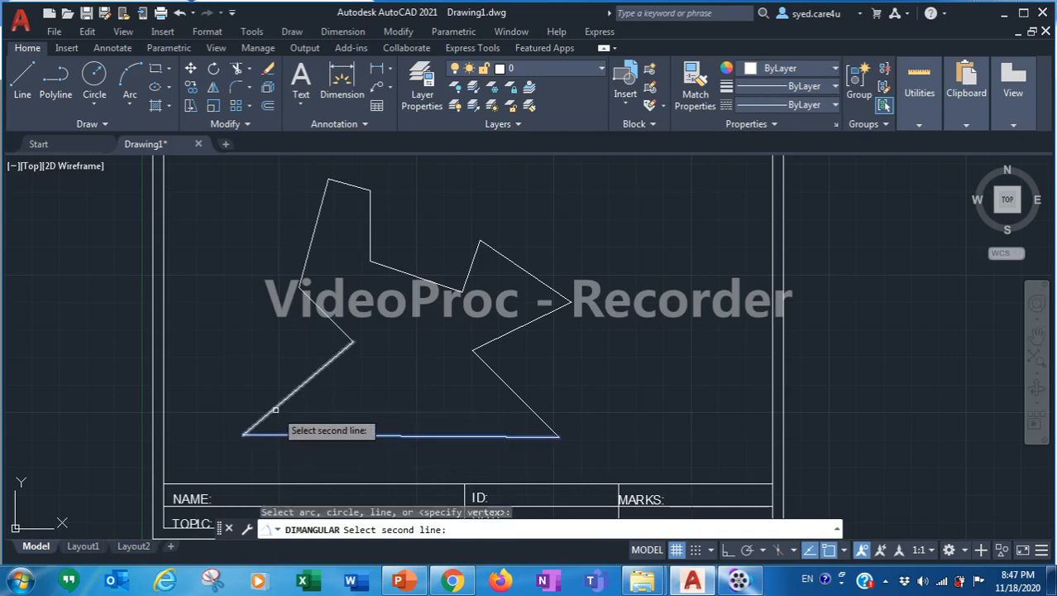
{"action": "left_click", "coordinate": [275, 408]}
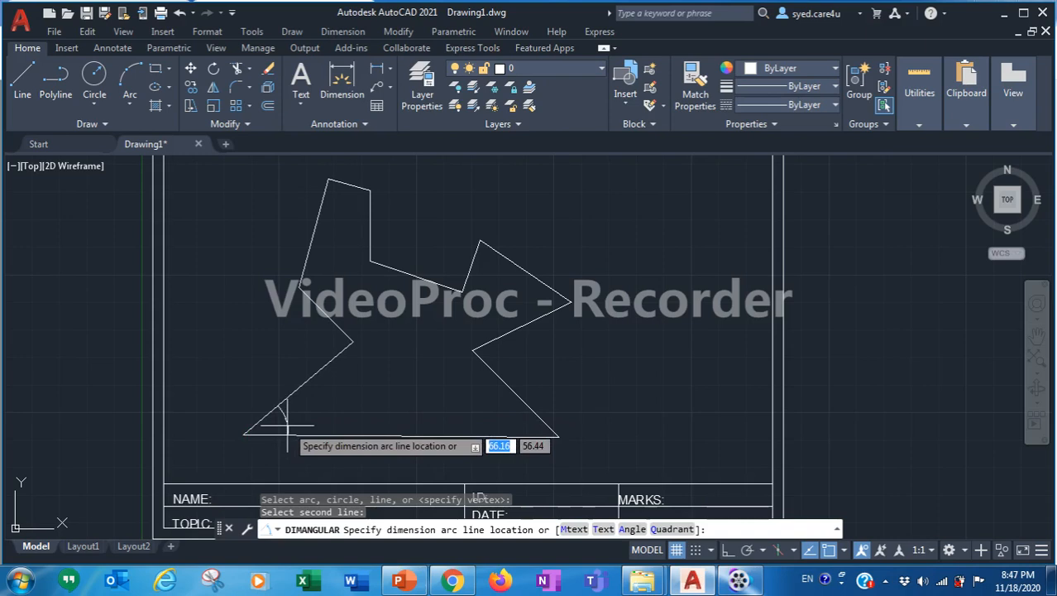
{"action": "left_click", "coordinate": [286, 424]}
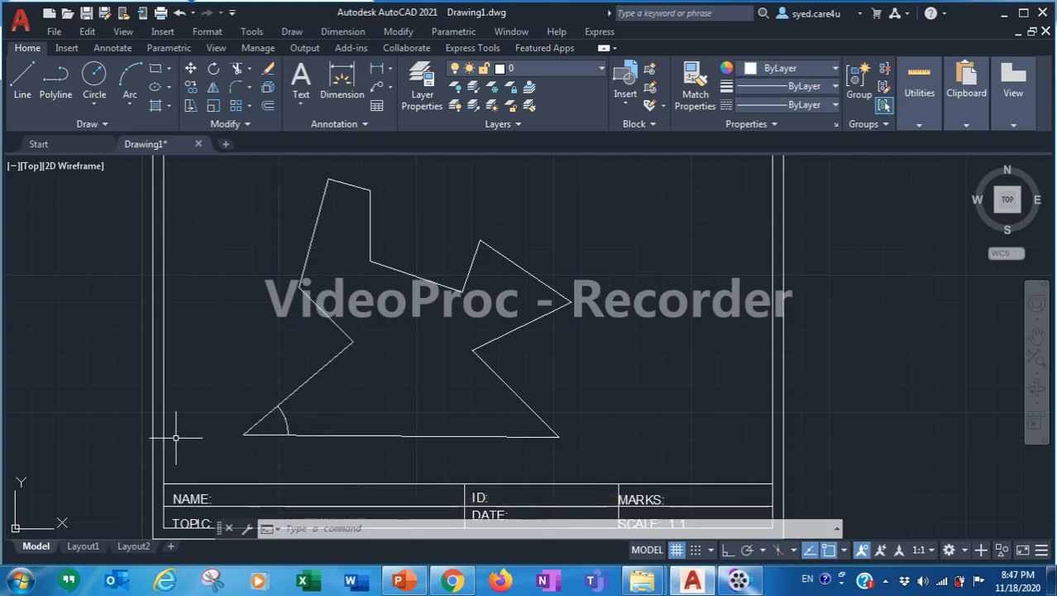
Step: Examine the text and arrowheads of the angular dimension at corner A up close, and return to the whole figure
{"action": "middle_click_drag", "start_coordinate": [205, 432], "coordinate": [209, 371]}
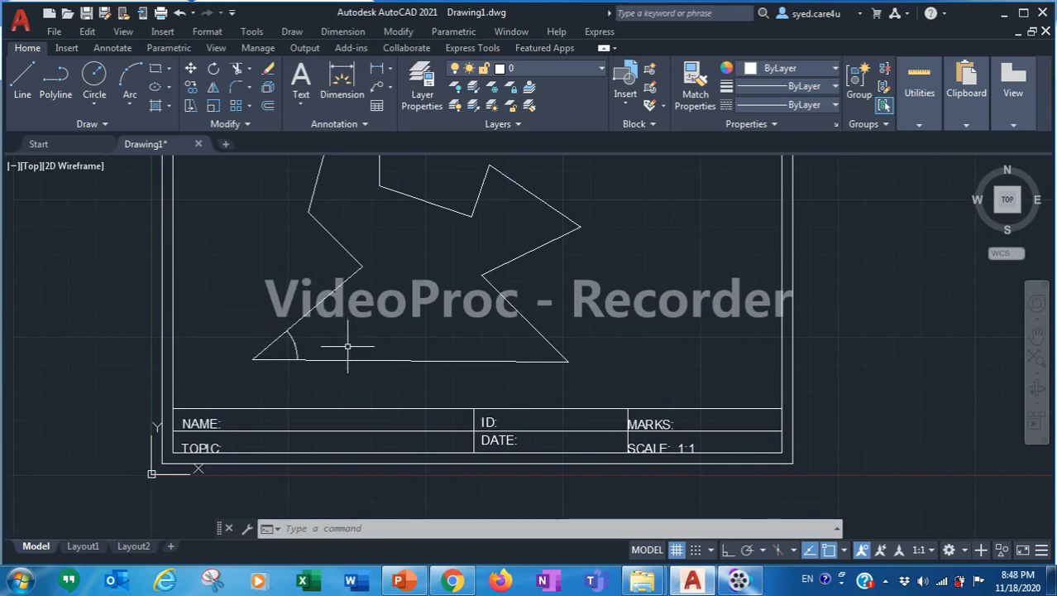
{"action": "scroll", "coordinate": [319, 348], "scroll_direction": "up", "scroll_amount": 5}
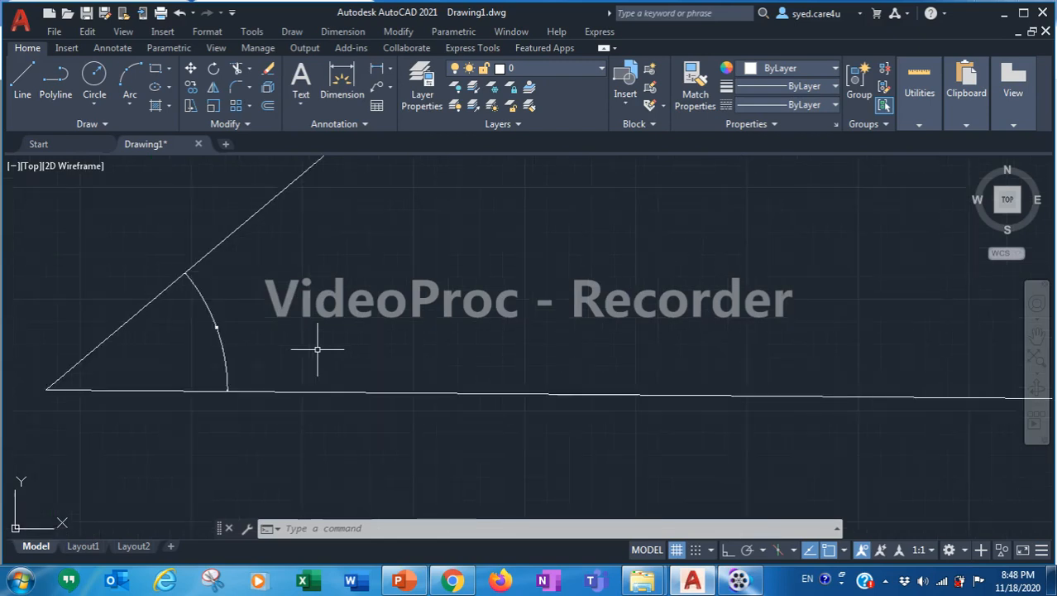
{"action": "middle_click_drag", "start_coordinate": [285, 349], "coordinate": [420, 337]}
{"action": "scroll", "coordinate": [391, 343], "scroll_direction": "up", "scroll_amount": 2}
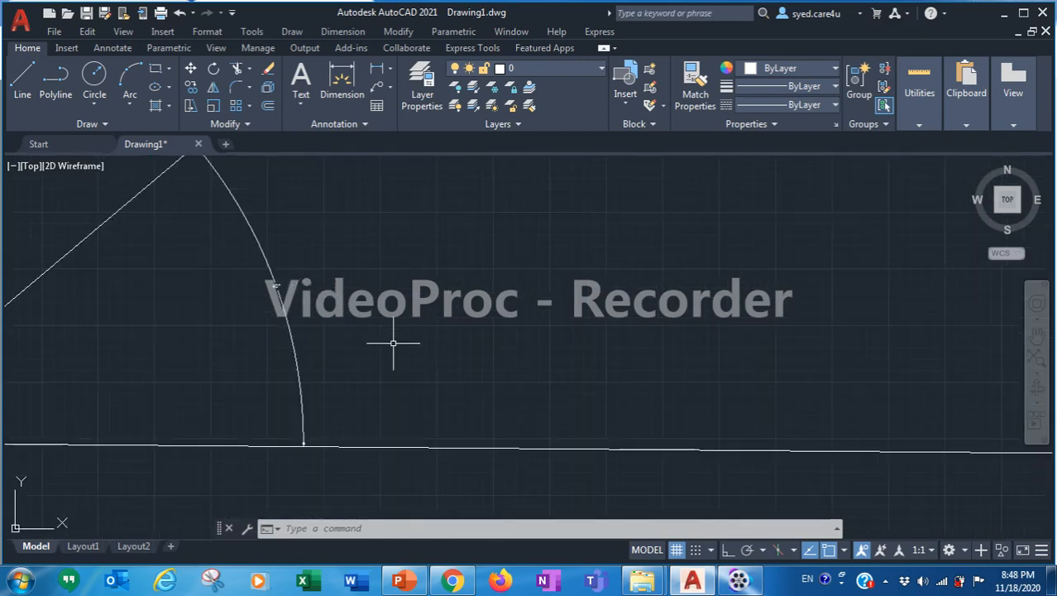
{"action": "scroll", "coordinate": [393, 342], "scroll_direction": "up", "scroll_amount": 2}
{"action": "scroll", "coordinate": [325, 324], "scroll_direction": "up", "scroll_amount": 2}
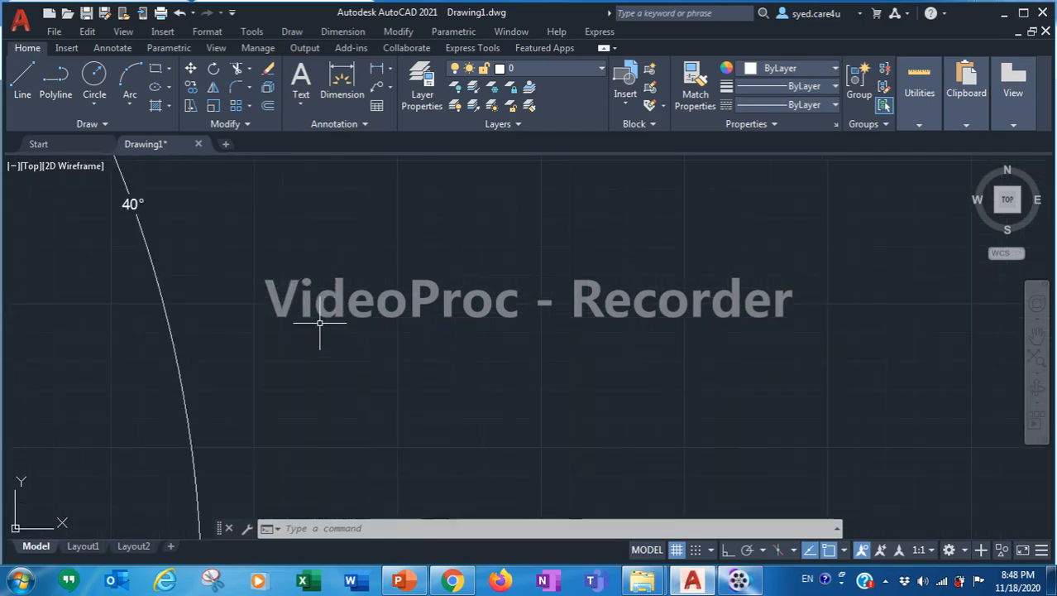
{"action": "mouse_move", "coordinate": [320, 323]}
{"action": "middle_mouse_down"}
{"action": "mouse_move", "coordinate": [387, 357]}
{"action": "mouse_move", "coordinate": [495, 380]}
{"action": "middle_mouse_up"}
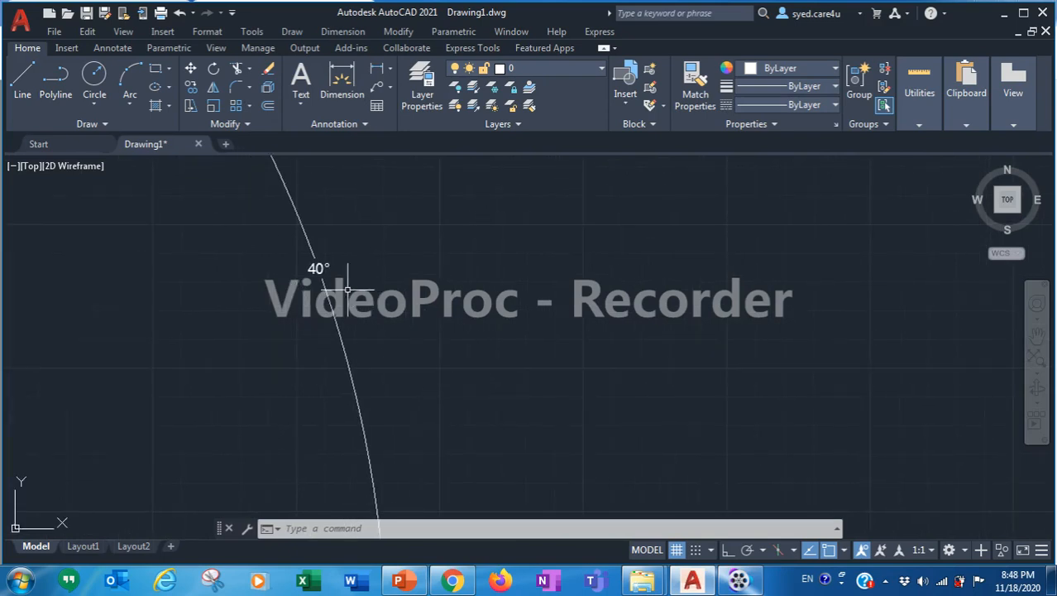
{"action": "mouse_move", "coordinate": [428, 265]}
{"action": "middle_mouse_down"}
{"action": "mouse_move", "coordinate": [577, 537]}
{"action": "mouse_move", "coordinate": [473, 332]}
{"action": "mouse_move", "coordinate": [524, 486]}
{"action": "mouse_move", "coordinate": [557, 542]}
{"action": "mouse_move", "coordinate": [548, 517]}
{"action": "mouse_move", "coordinate": [548, 530]}
{"action": "middle_mouse_up"}
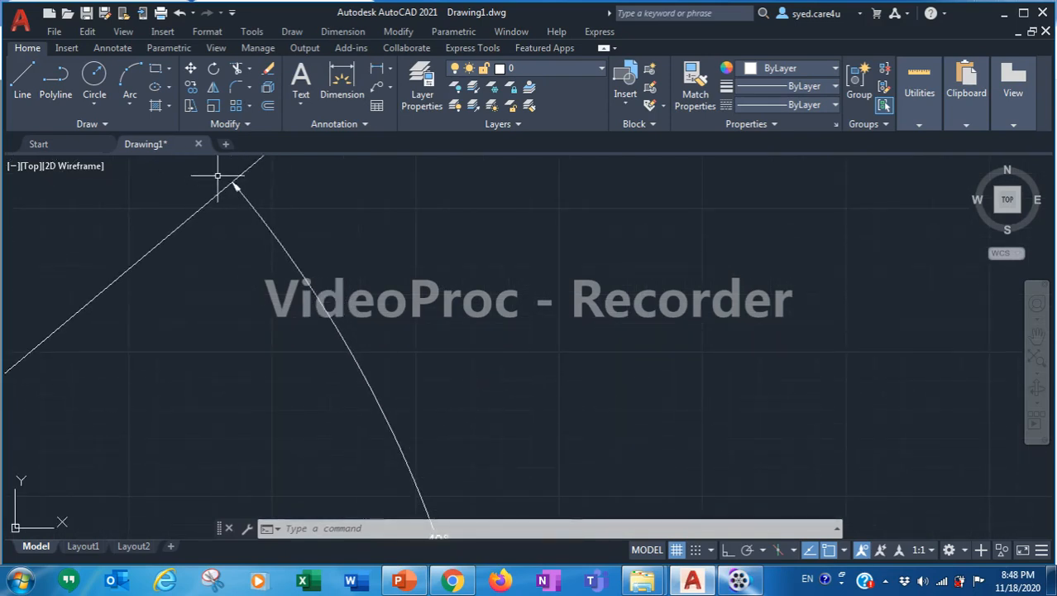
{"action": "middle_click_drag", "start_coordinate": [503, 396], "coordinate": [448, 189]}
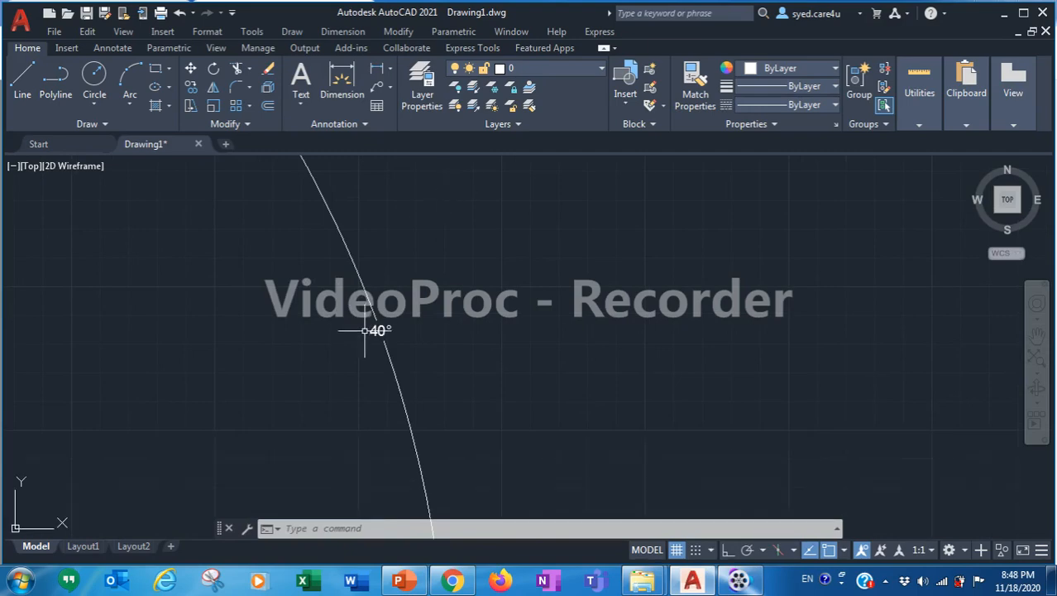
{"action": "scroll", "coordinate": [473, 319], "scroll_direction": "down", "scroll_amount": 3}
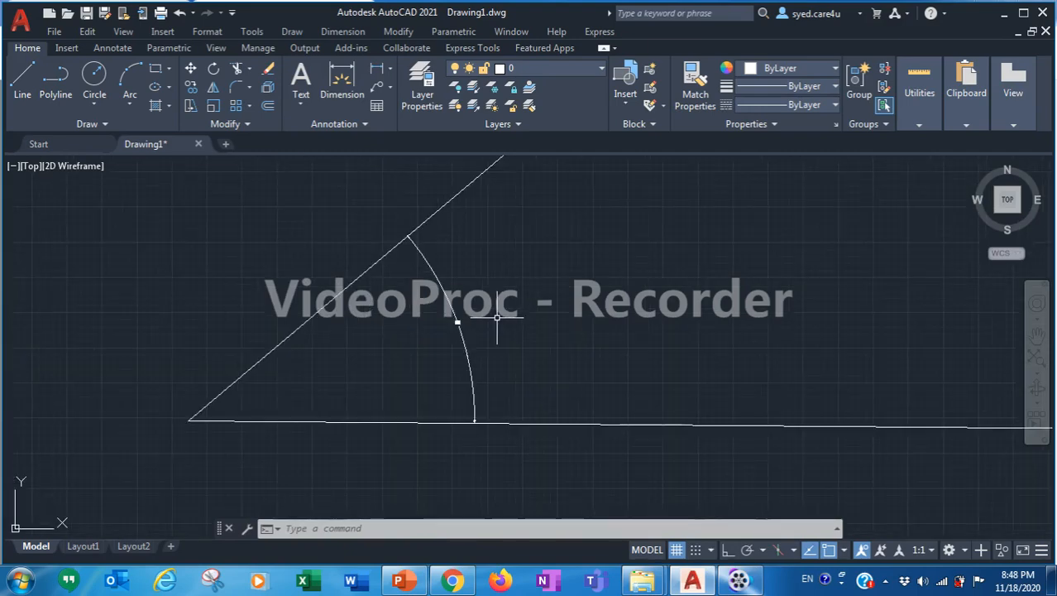
{"action": "scroll", "coordinate": [500, 317], "scroll_direction": "down", "scroll_amount": 2}
{"action": "scroll", "coordinate": [633, 265], "scroll_direction": "up", "scroll_amount": 2}
{"action": "mouse_move", "coordinate": [633, 265]}
{"action": "middle_mouse_down"}
{"action": "mouse_move", "coordinate": [408, 377]}
{"action": "mouse_move", "coordinate": [404, 406]}
{"action": "mouse_move", "coordinate": [413, 366]}
{"action": "mouse_move", "coordinate": [430, 366]}
{"action": "middle_mouse_up"}
{"action": "scroll", "coordinate": [418, 351], "scroll_direction": "down", "scroll_amount": 2}
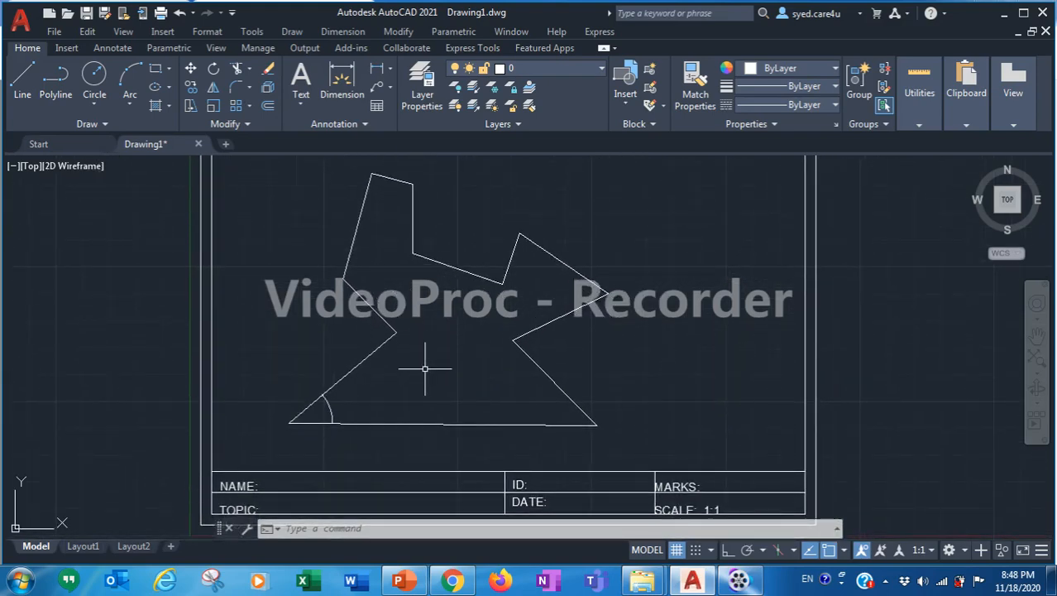
Step: Delete the angular dimension at corner A
{"action": "left_click", "coordinate": [330, 408]}
{"action": "mouse_move", "coordinate": [330, 407]}
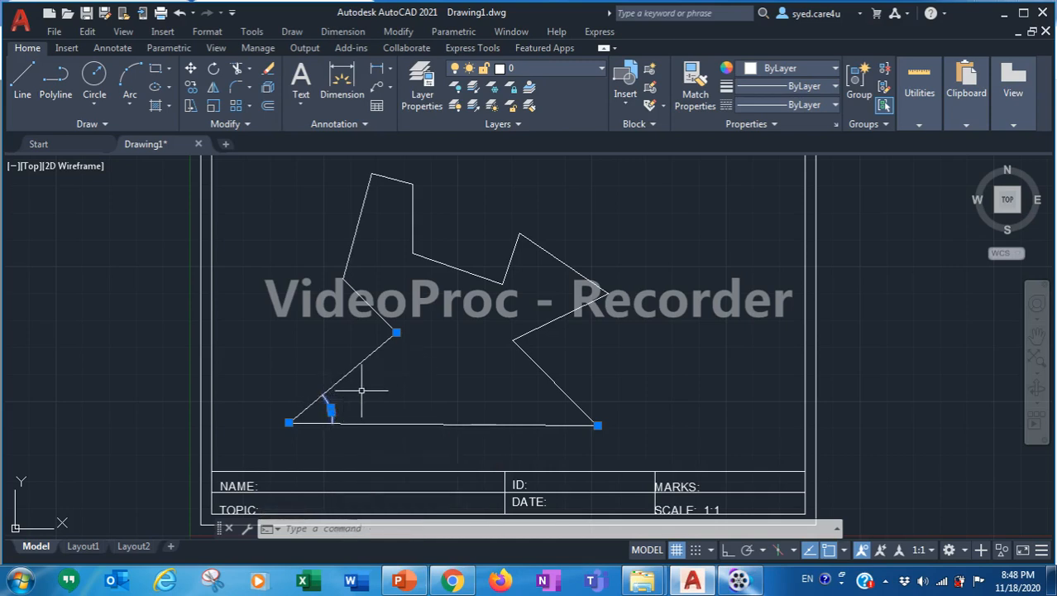
{"action": "key", "text": "Delete"}
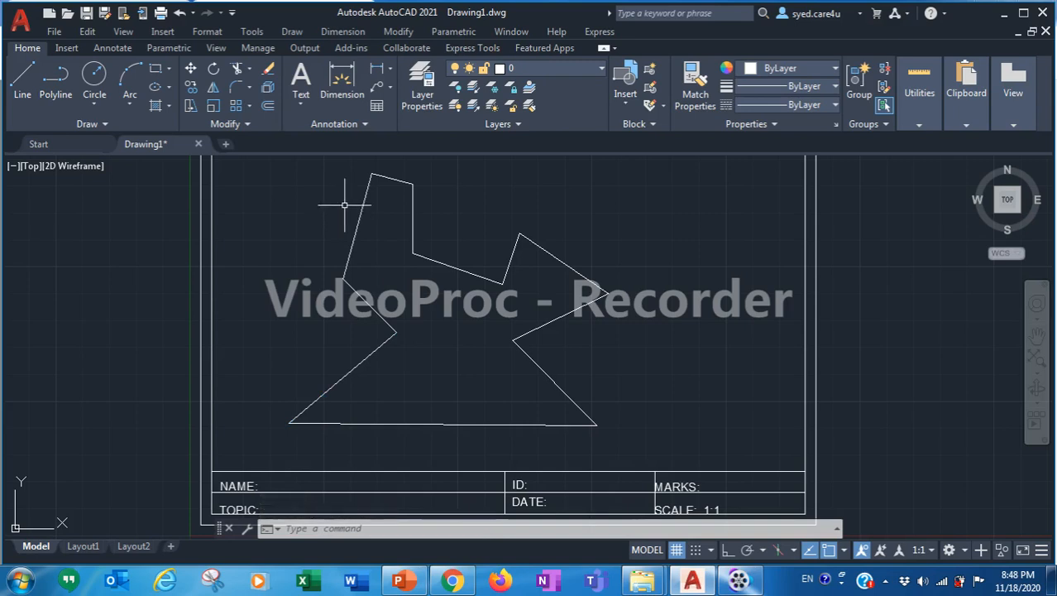
Step: Open the Standard dimension style for modification and set its arrow size to 2
{"action": "left_click", "coordinate": [353, 33]}
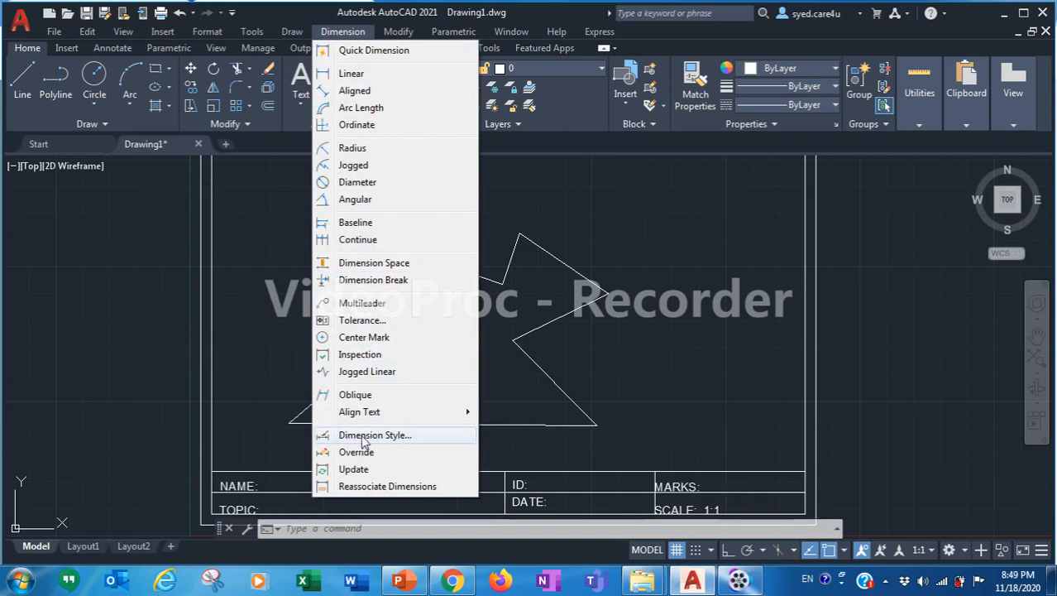
{"action": "left_click", "coordinate": [424, 437]}
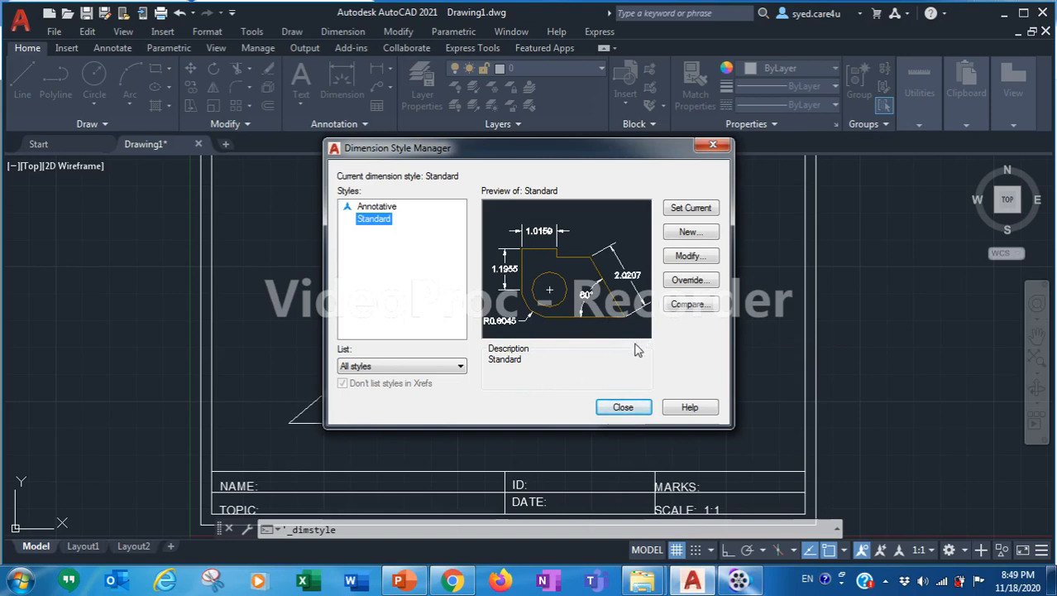
{"action": "left_click", "coordinate": [699, 258]}
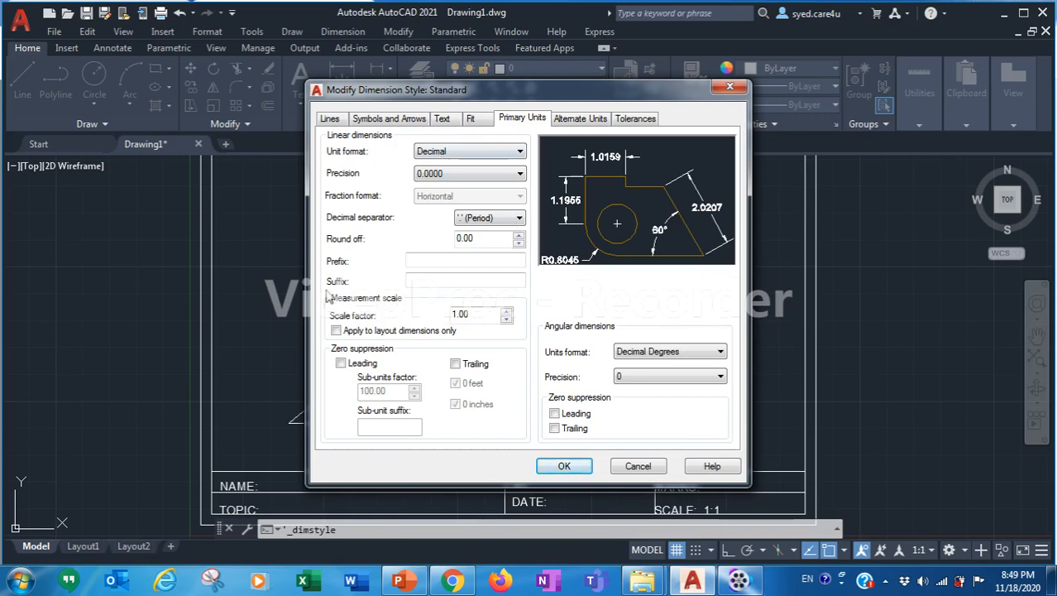
{"action": "left_click", "coordinate": [386, 120]}
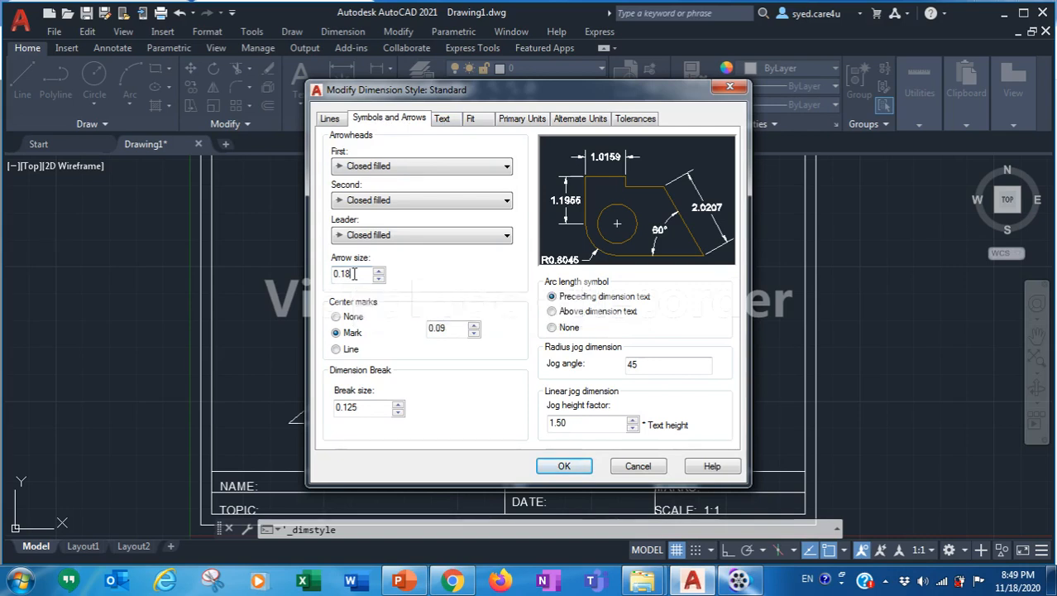
{"action": "left_click_drag", "start_coordinate": [354, 273], "coordinate": [317, 275]}
{"action": "type", "text": "2"}
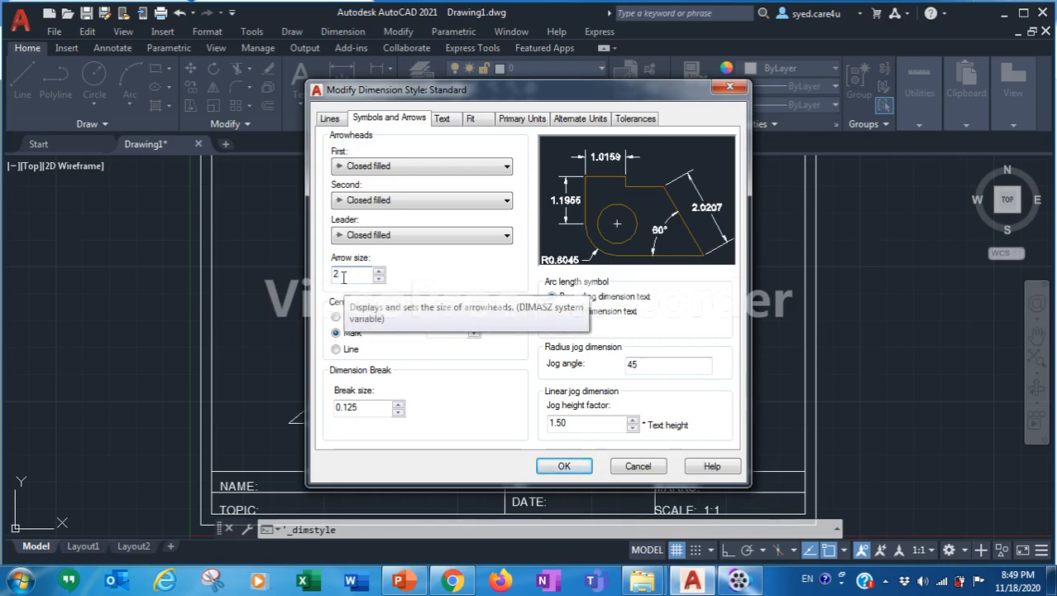
Step: Set the text height of the Standard dimension style to 2
{"action": "left_click", "coordinate": [442, 120]}
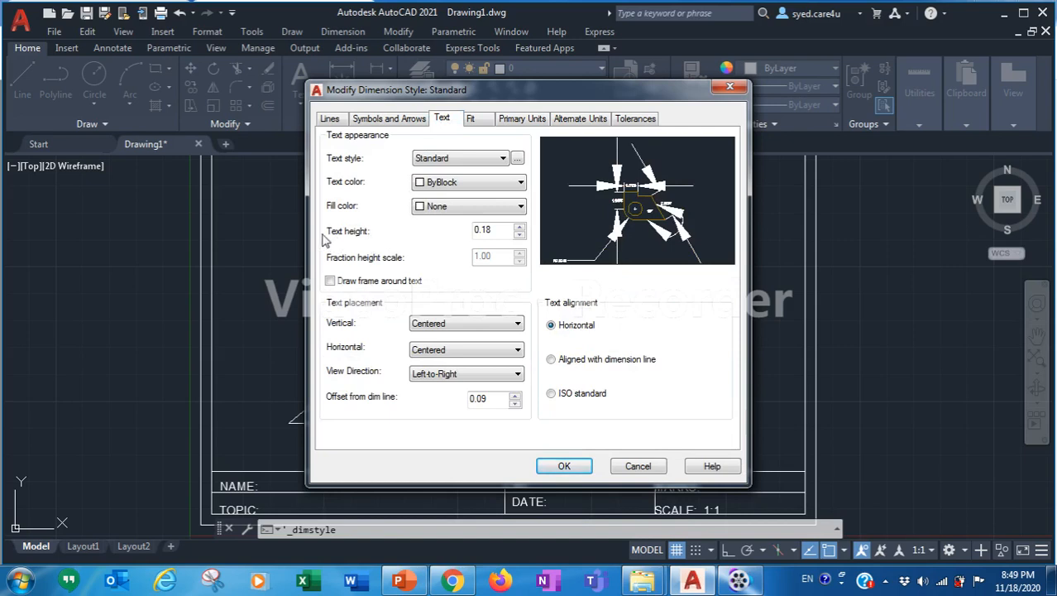
{"action": "mouse_move", "coordinate": [497, 231]}
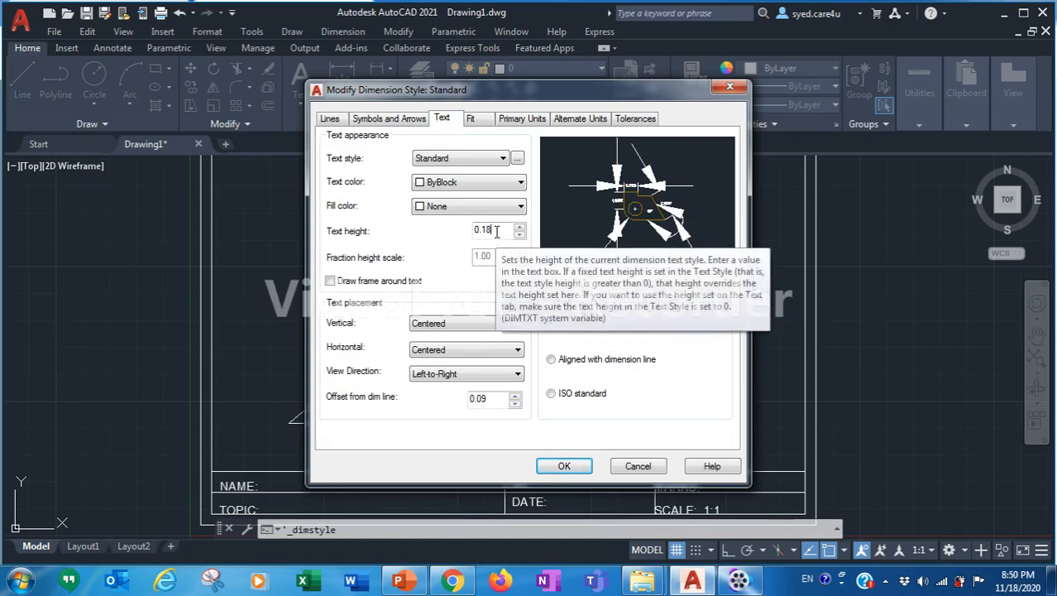
{"action": "left_click_drag", "start_coordinate": [497, 232], "coordinate": [491, 232]}
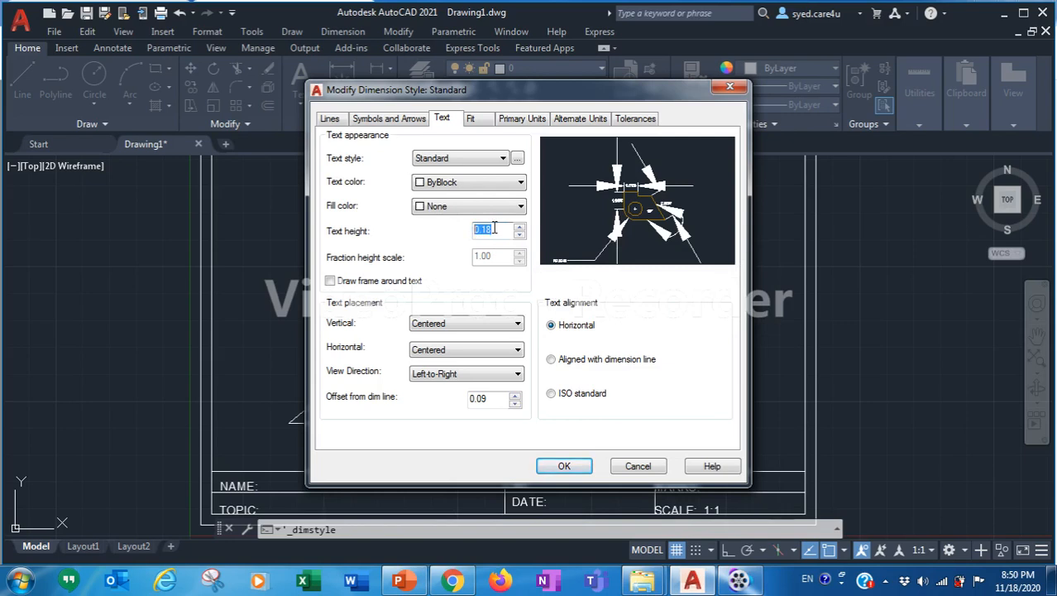
{"action": "type", "text": "2"}
Step: Set the linear dimension precision to 0.00, review the arrow and text settings, and apply the Standard style changes
{"action": "left_click", "coordinate": [526, 120]}
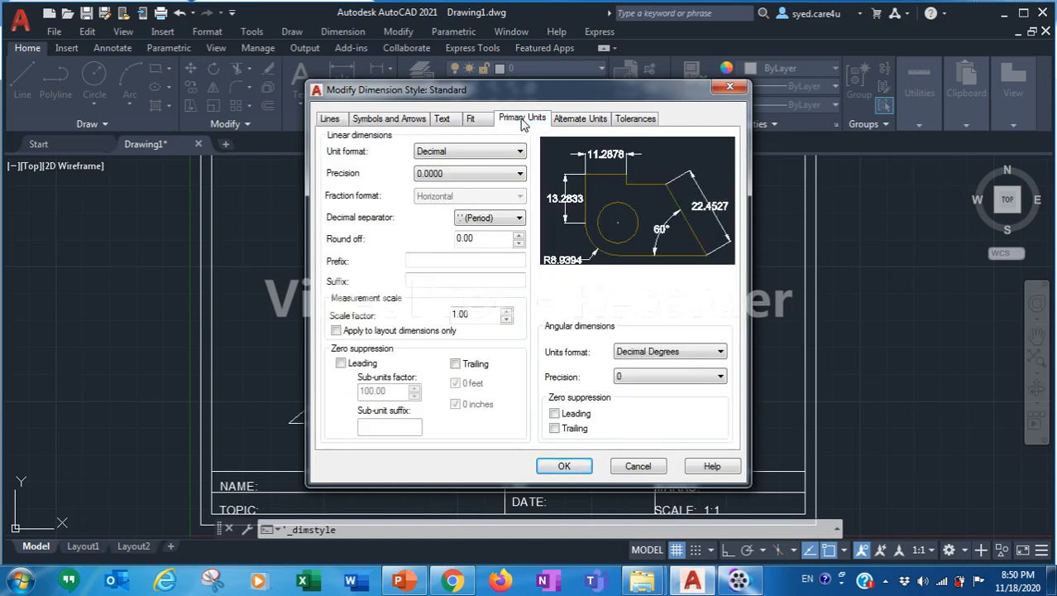
{"action": "left_click", "coordinate": [489, 177]}
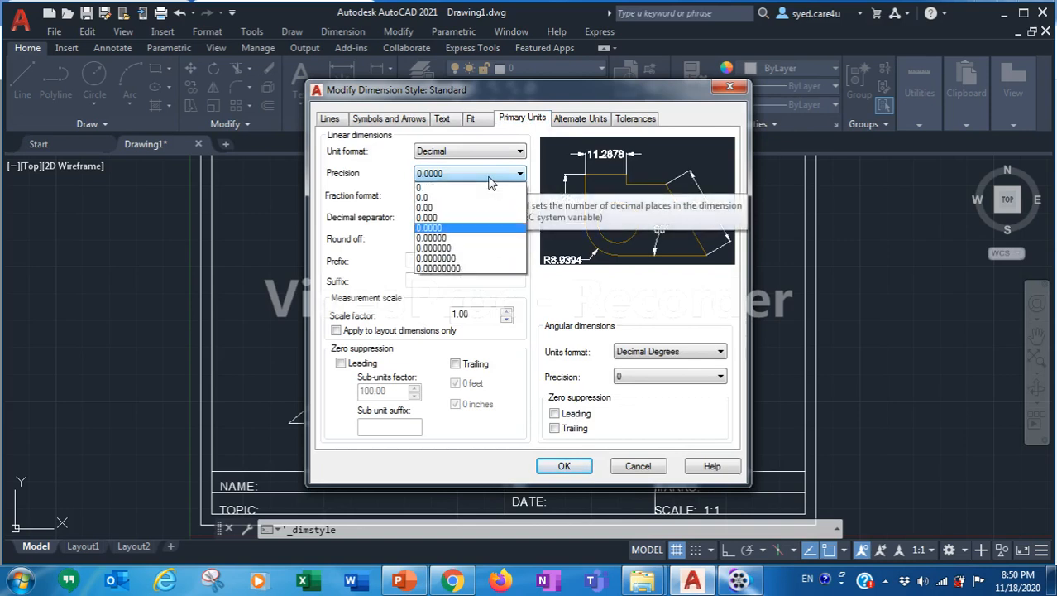
{"action": "left_click", "coordinate": [447, 208]}
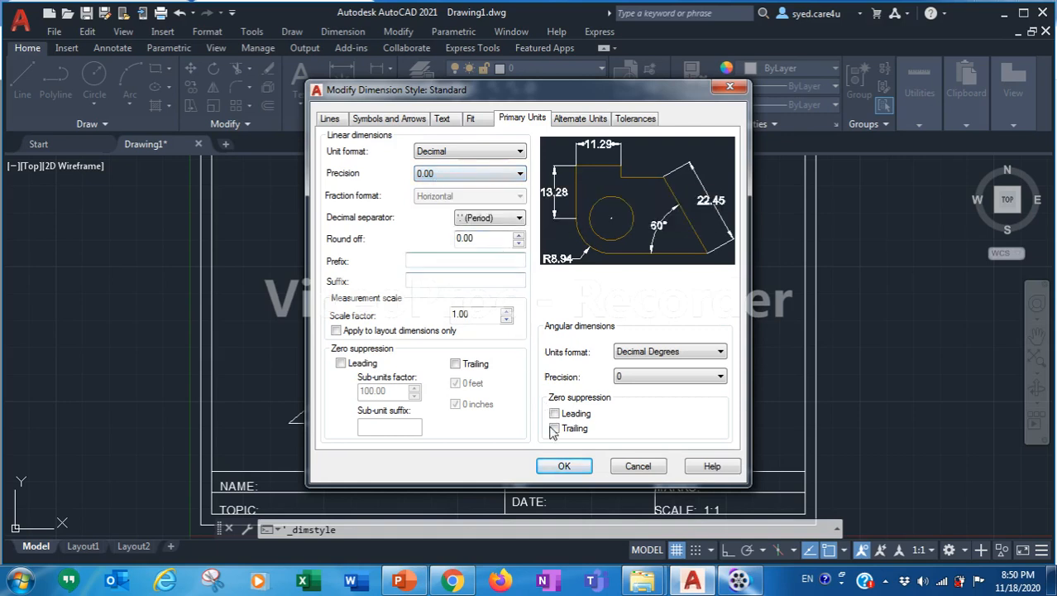
{"action": "left_click", "coordinate": [383, 120]}
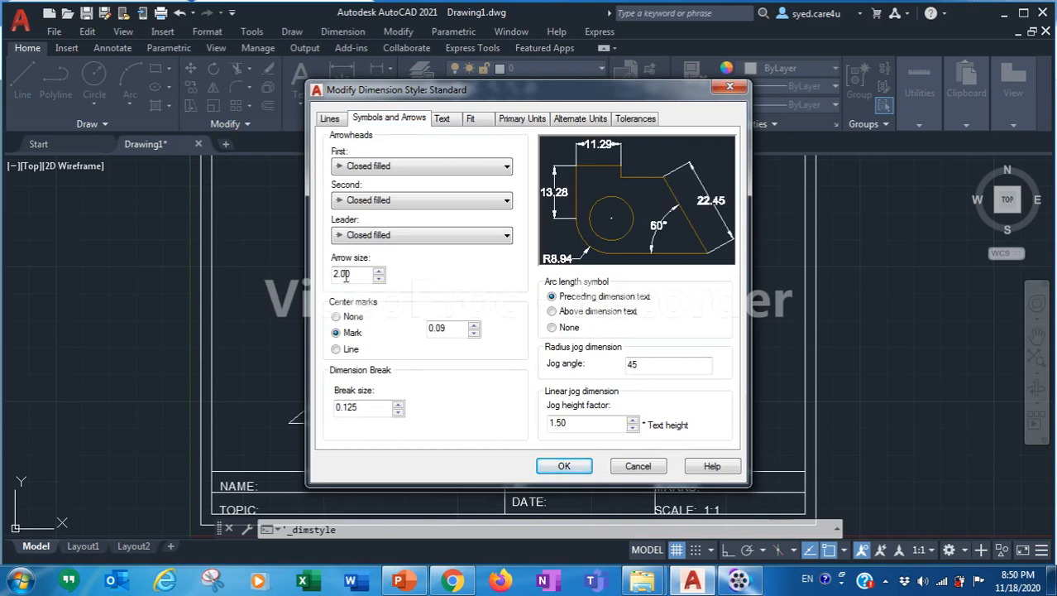
{"action": "left_click", "coordinate": [443, 118]}
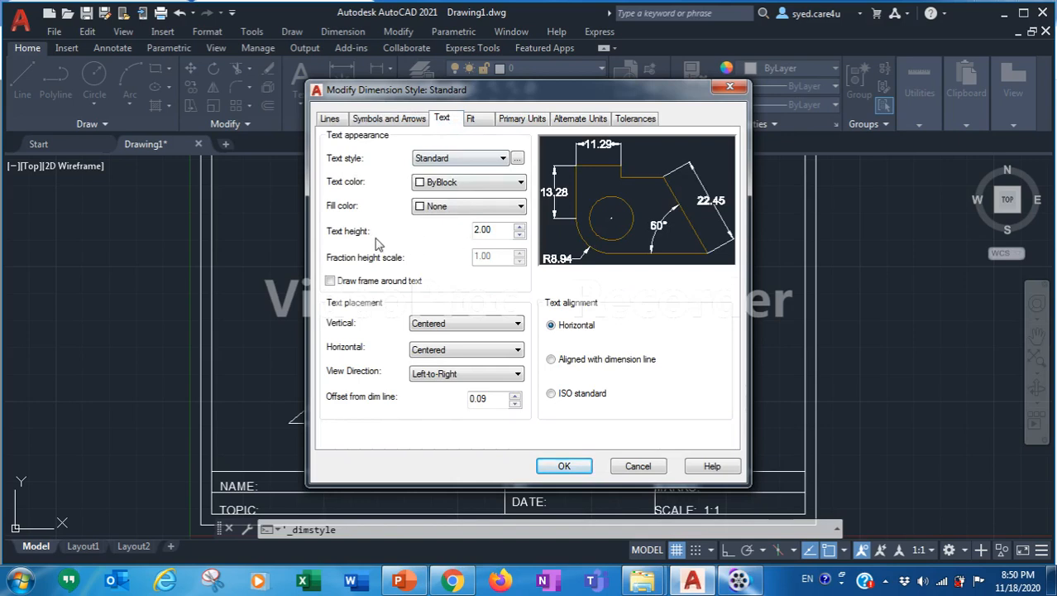
{"action": "left_click", "coordinate": [509, 121]}
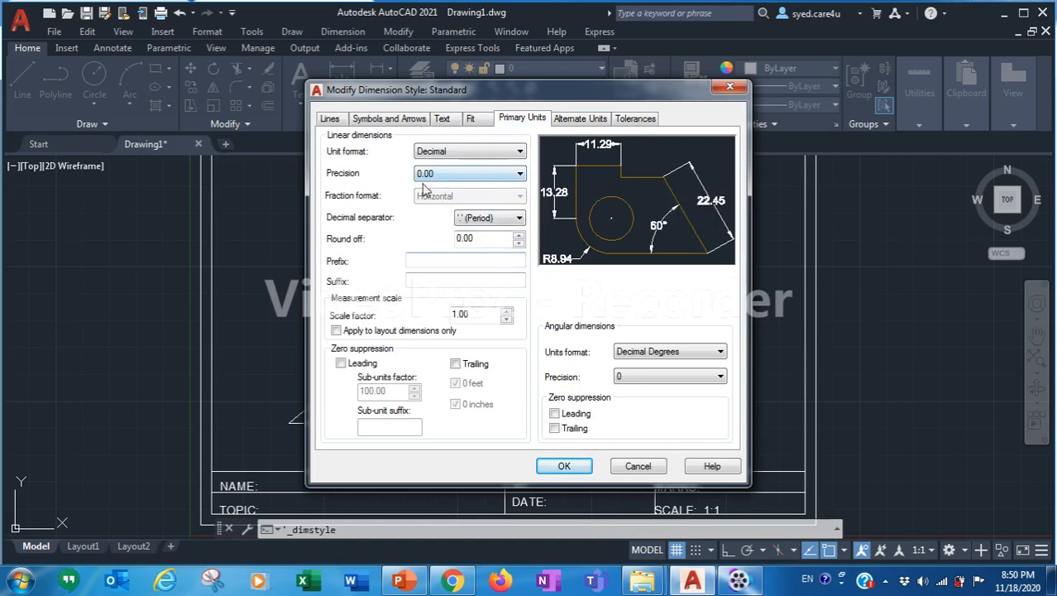
{"action": "left_click", "coordinate": [564, 466]}
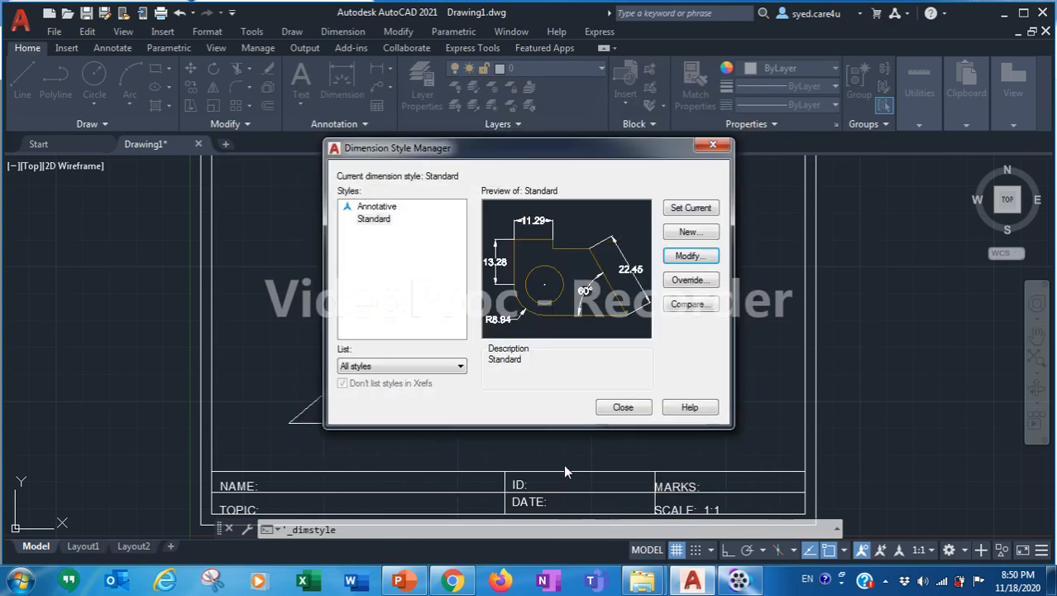
{"action": "left_click", "coordinate": [622, 408]}
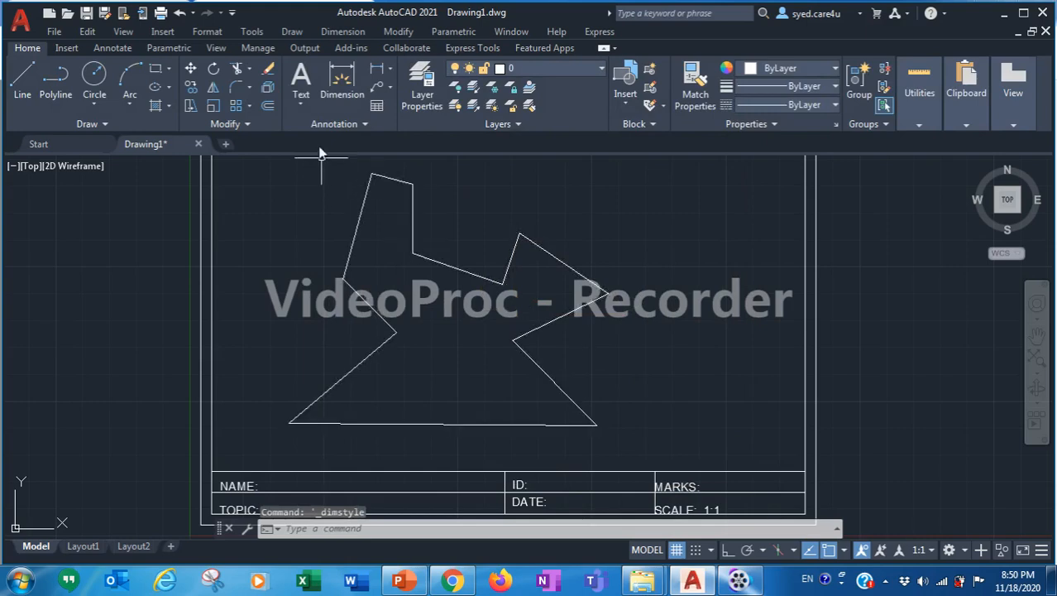
Step: Add an angular dimension at corner A between base line AK and segment AB, with its arc inside the figure
{"action": "left_click", "coordinate": [343, 32]}
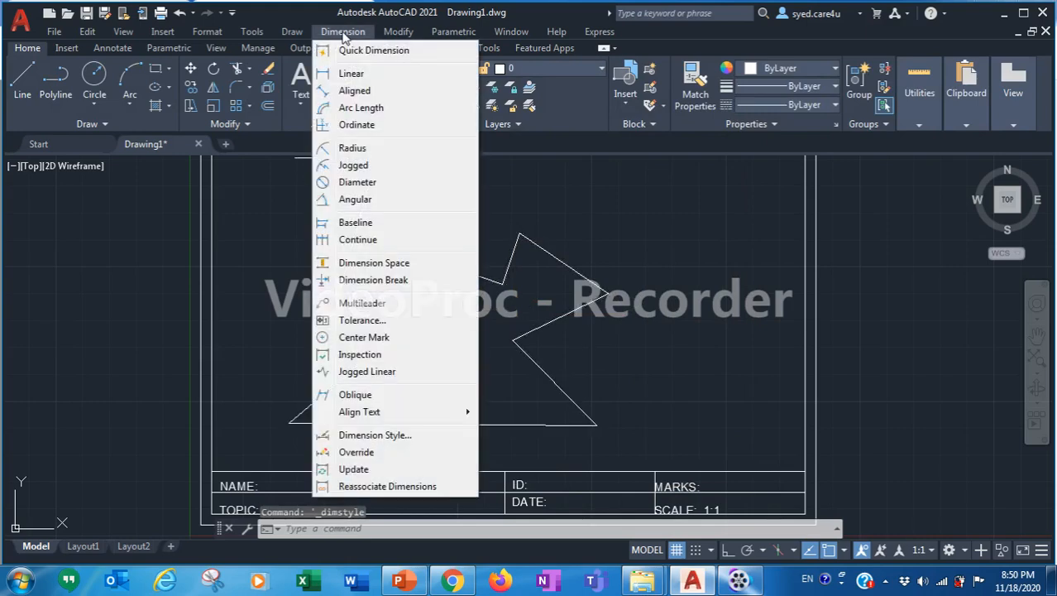
{"action": "left_click", "coordinate": [354, 201]}
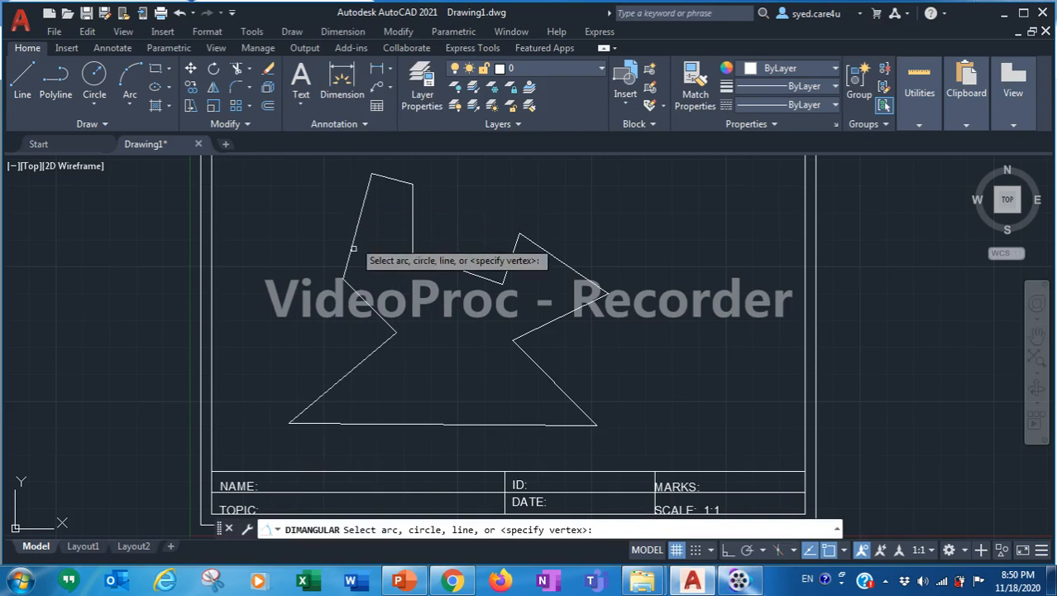
{"action": "left_click", "coordinate": [325, 422]}
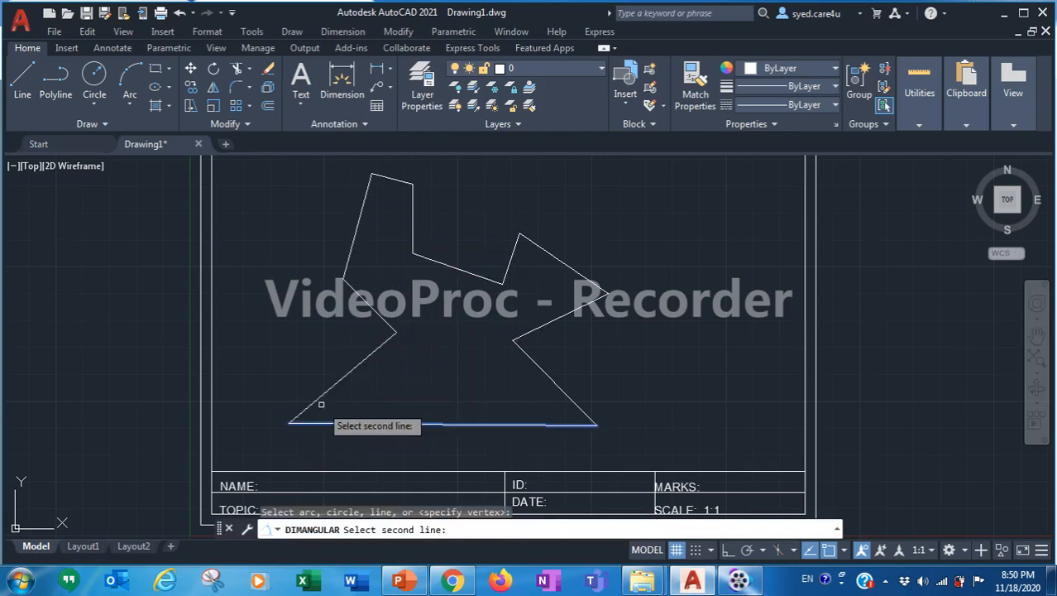
{"action": "left_click", "coordinate": [319, 402]}
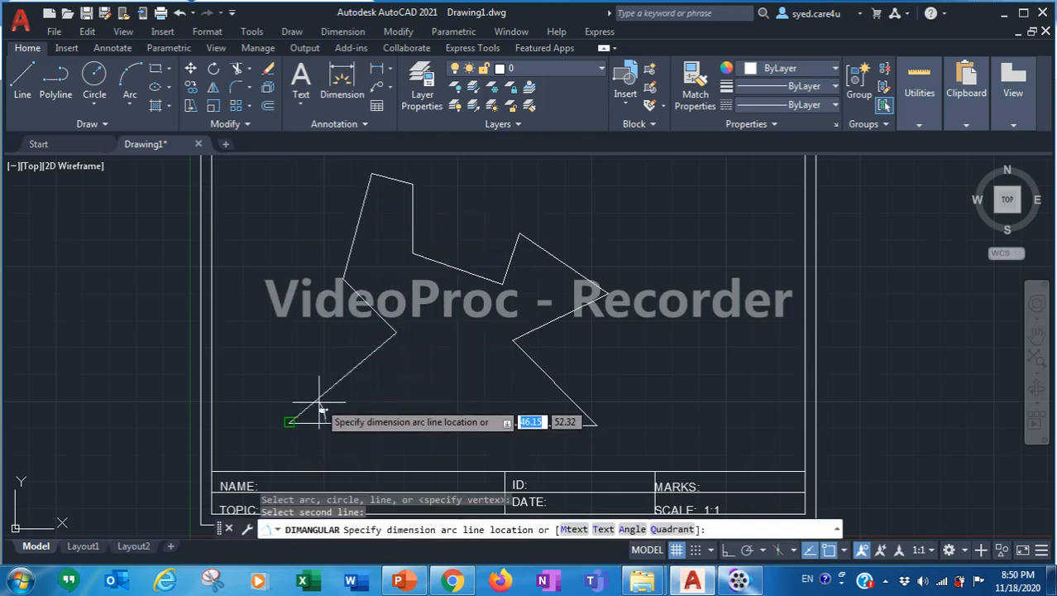
{"action": "left_click", "coordinate": [323, 405]}
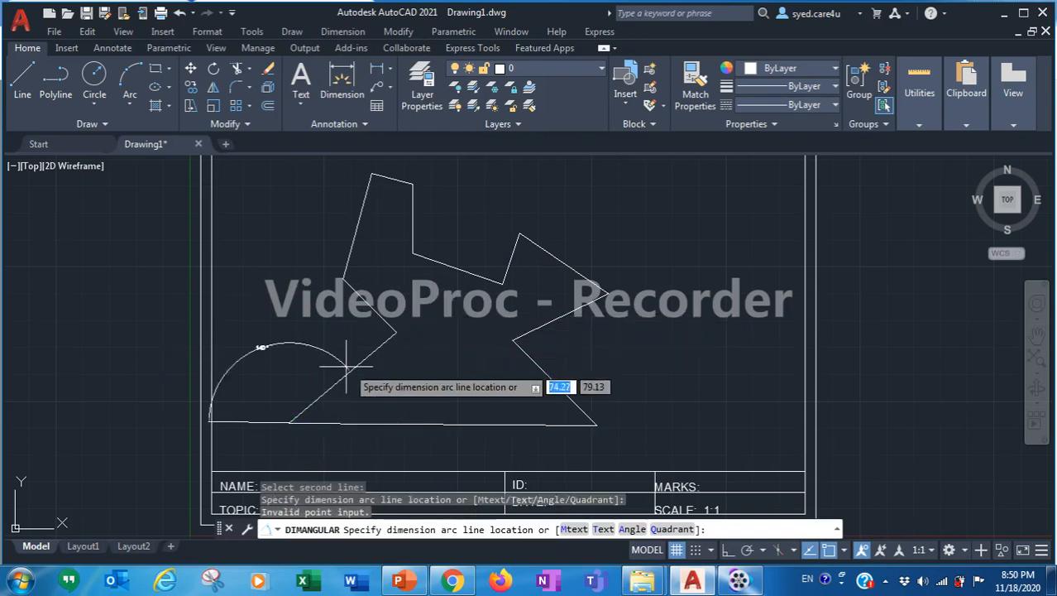
{"action": "left_click", "coordinate": [334, 410]}
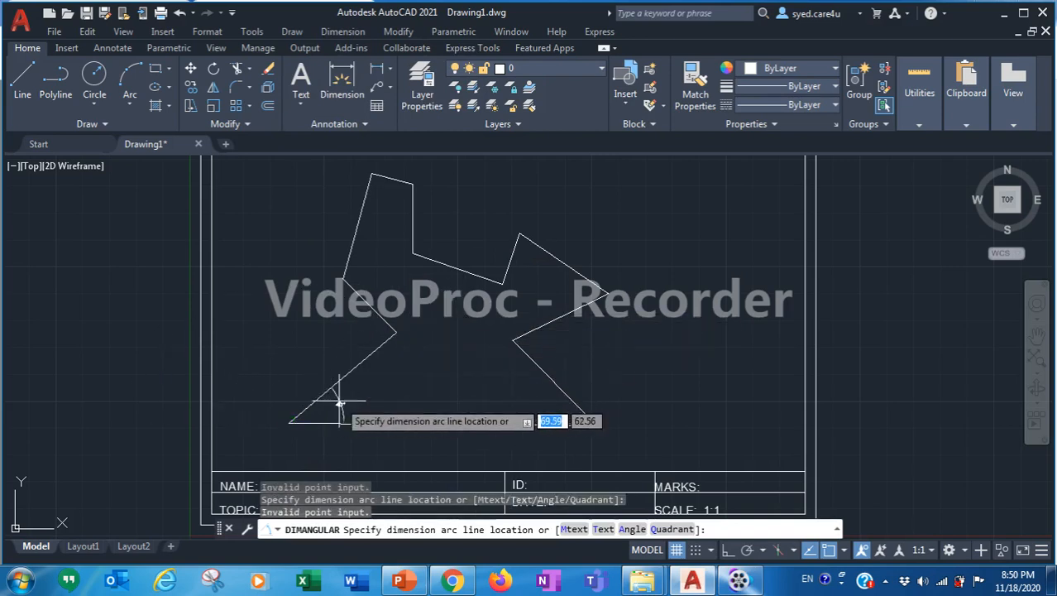
{"action": "left_click", "coordinate": [332, 405]}
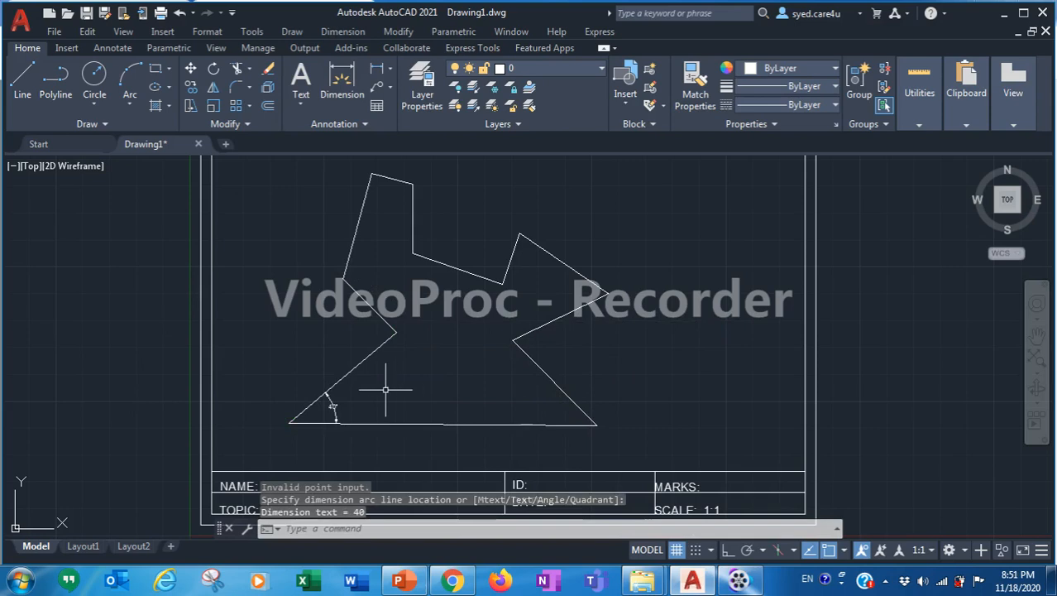
Step: Check the angles on the PowerPoint reference slide, and add an angular dimension at corner B between segments AB and BC, with its arc outside the figure
{"action": "scroll", "coordinate": [372, 397], "scroll_direction": "up", "scroll_amount": 2}
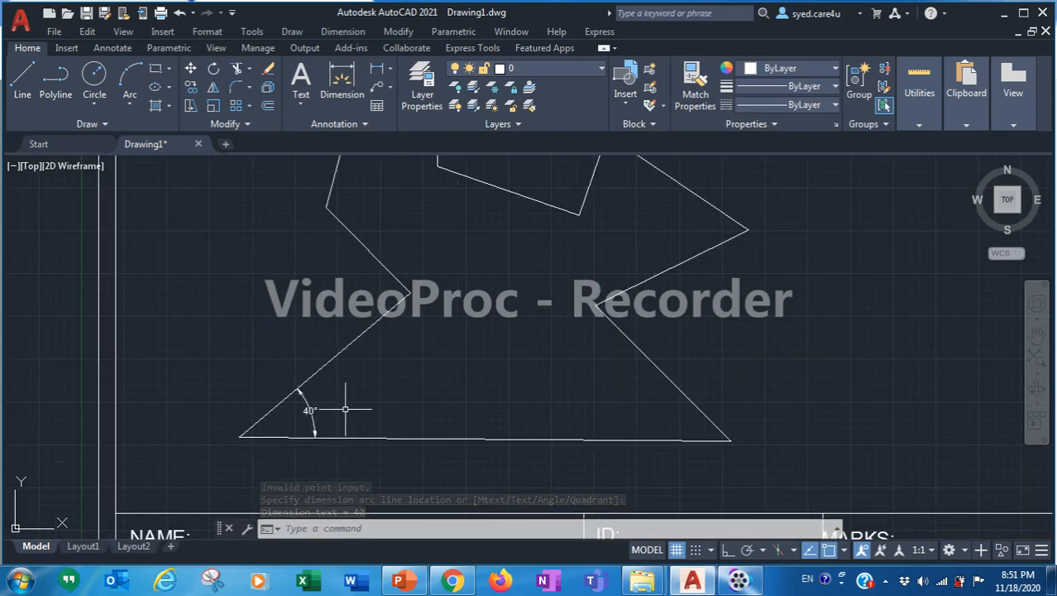
{"action": "scroll", "coordinate": [477, 336], "scroll_direction": "down", "scroll_amount": 2}
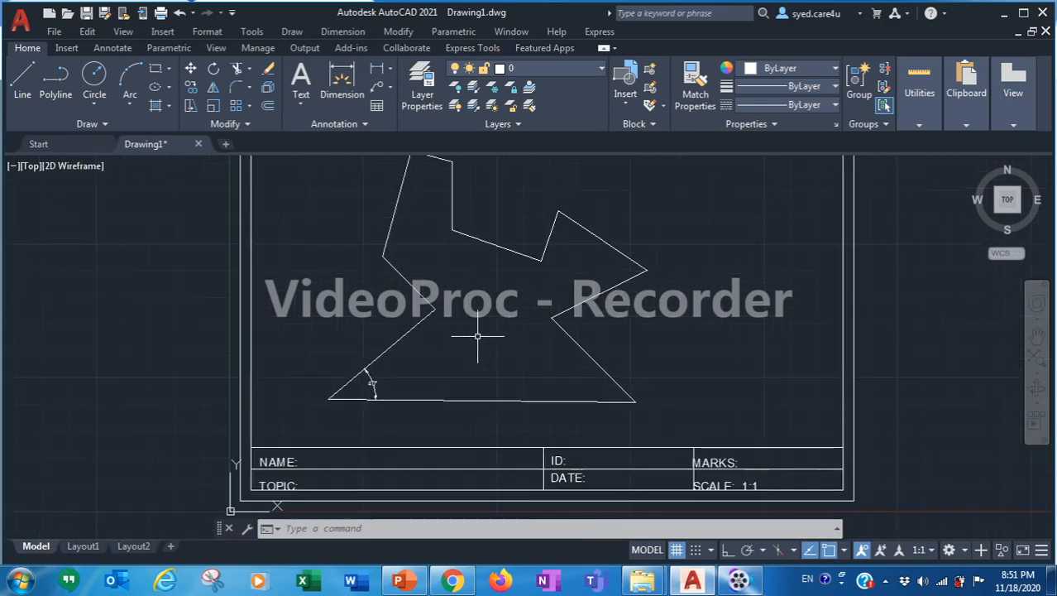
{"action": "scroll", "coordinate": [478, 336], "scroll_direction": "up", "scroll_amount": 2}
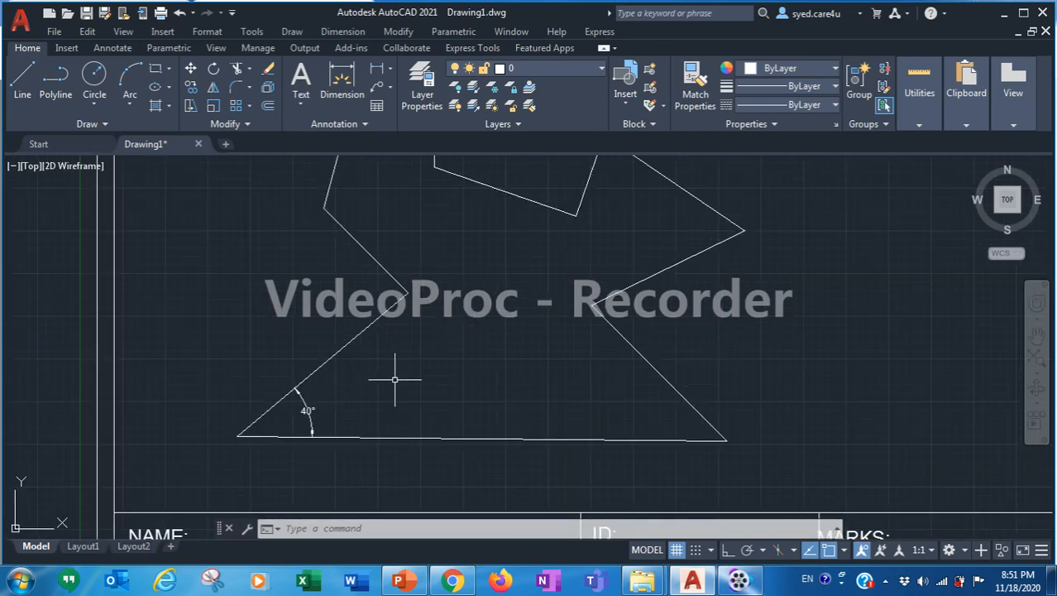
{"action": "left_click", "coordinate": [405, 580]}
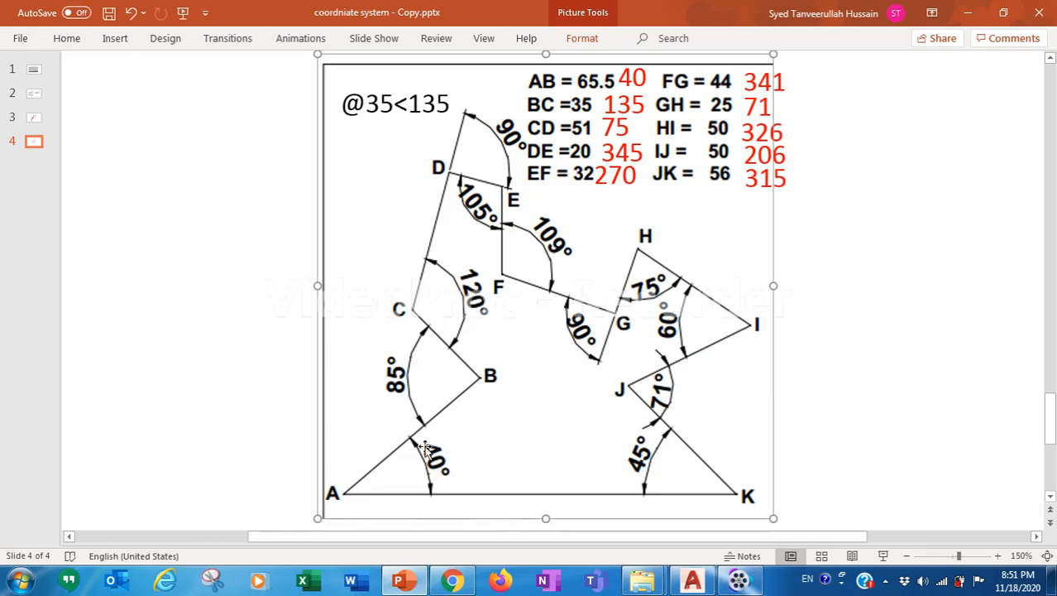
{"action": "left_click", "coordinate": [398, 581]}
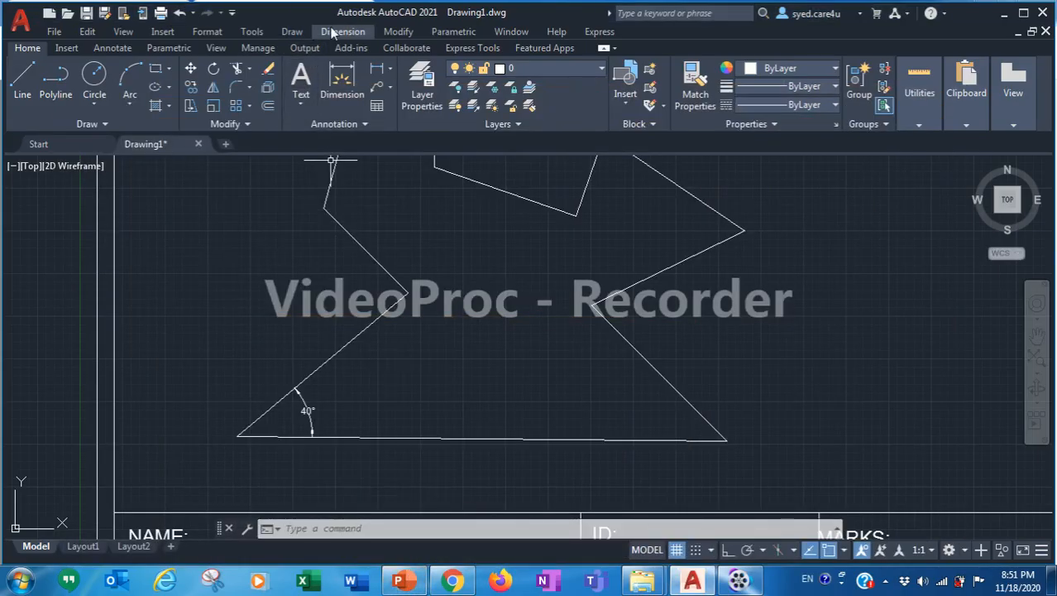
{"action": "left_click", "coordinate": [339, 31]}
{"action": "left_click", "coordinate": [351, 200]}
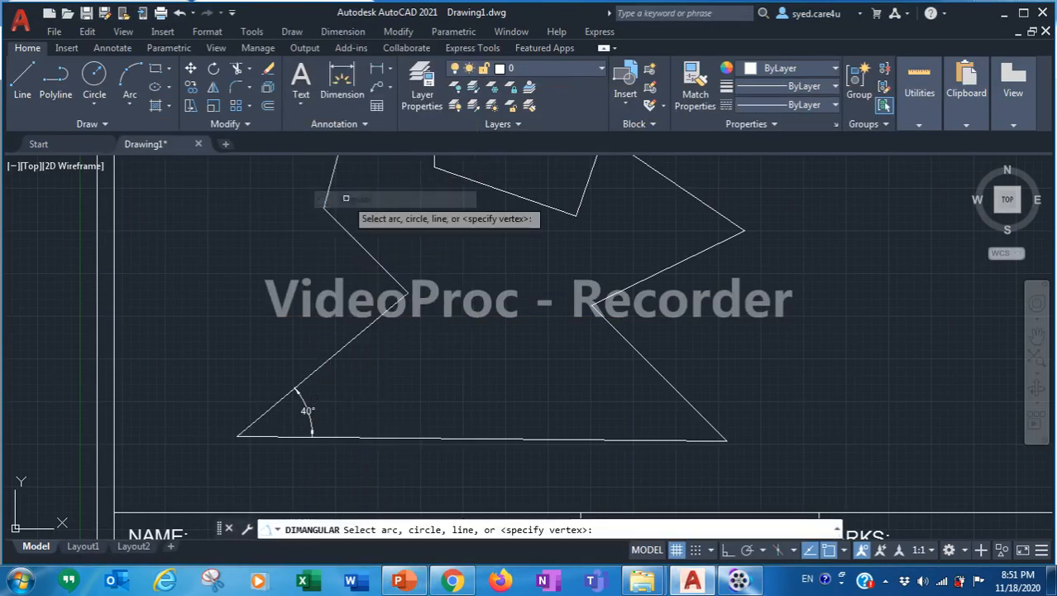
{"action": "left_click", "coordinate": [378, 319]}
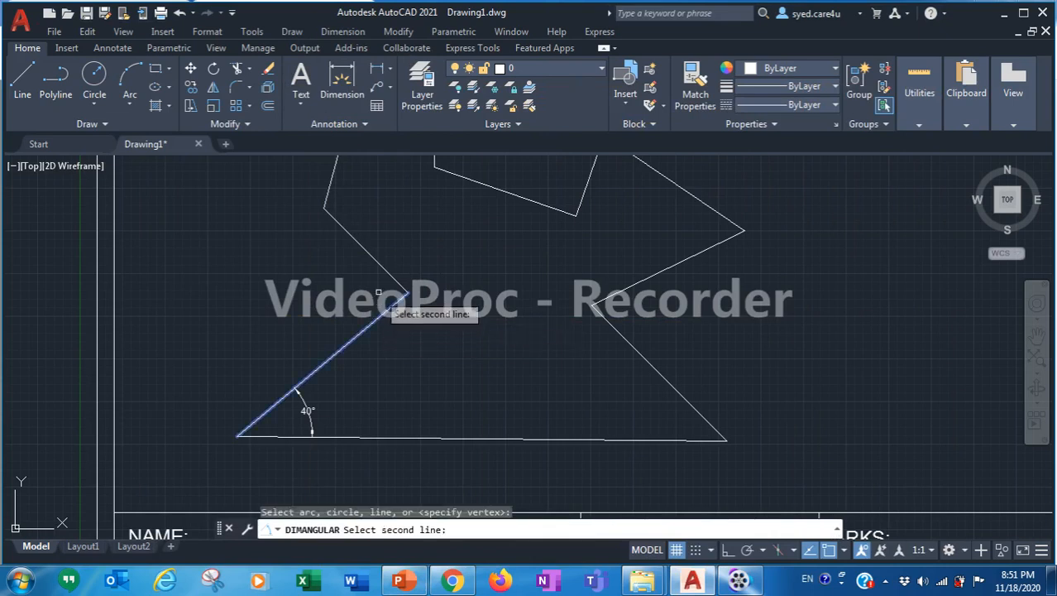
{"action": "left_click", "coordinate": [382, 270]}
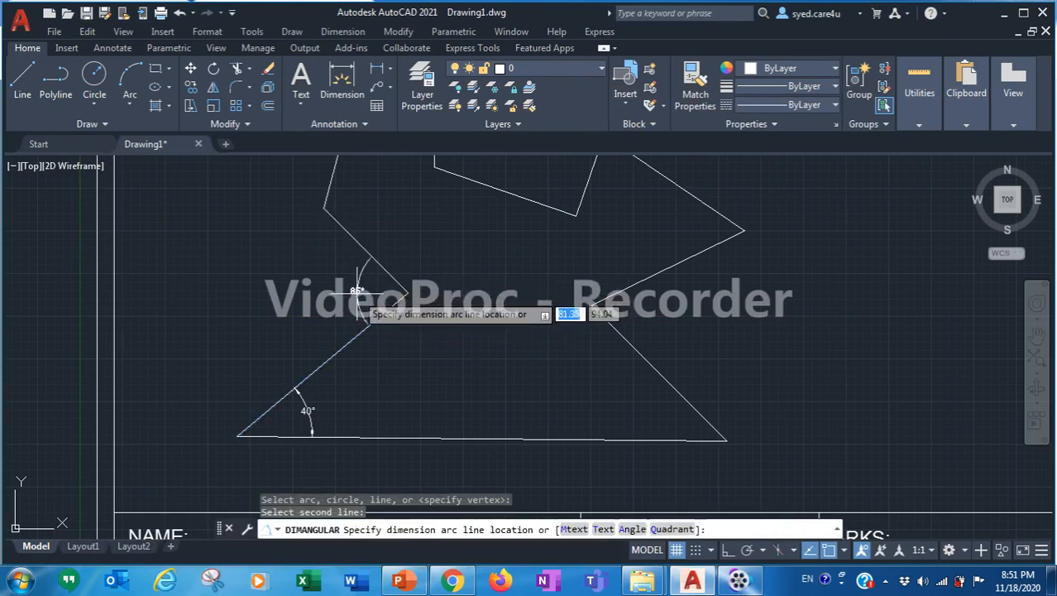
{"action": "left_click", "coordinate": [357, 300]}
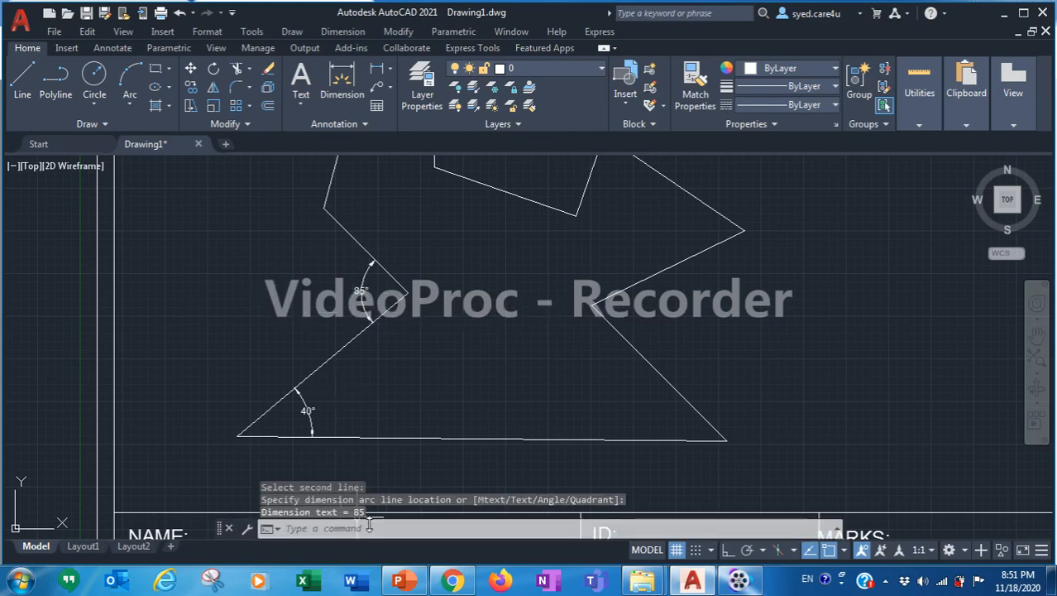
Step: Check the angles around corners B and C on the PowerPoint reference slide and return to the AutoCAD drawing
{"action": "left_click", "coordinate": [398, 578]}
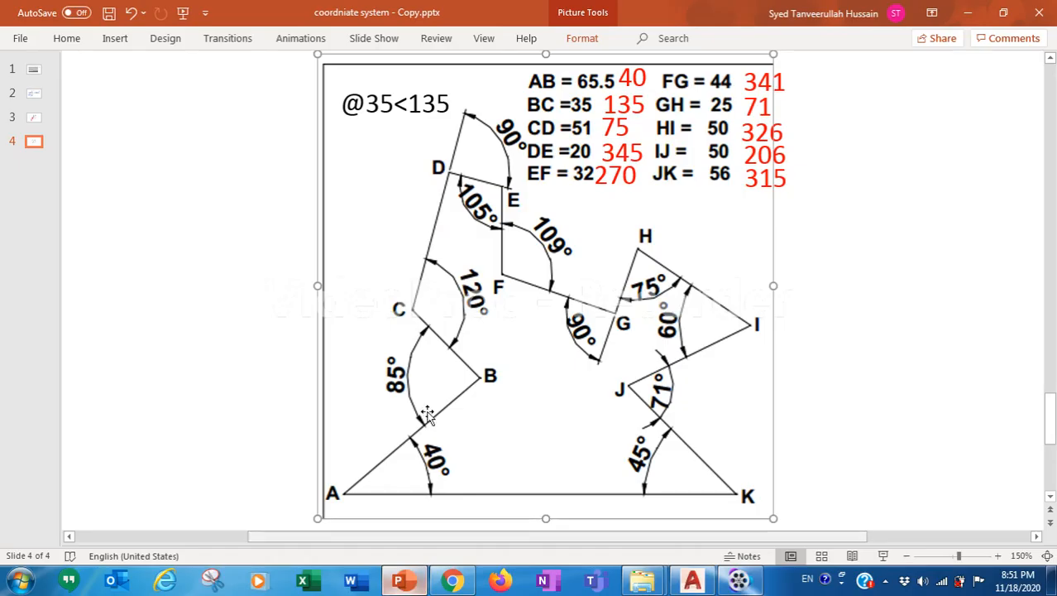
{"action": "left_click", "coordinate": [401, 583]}
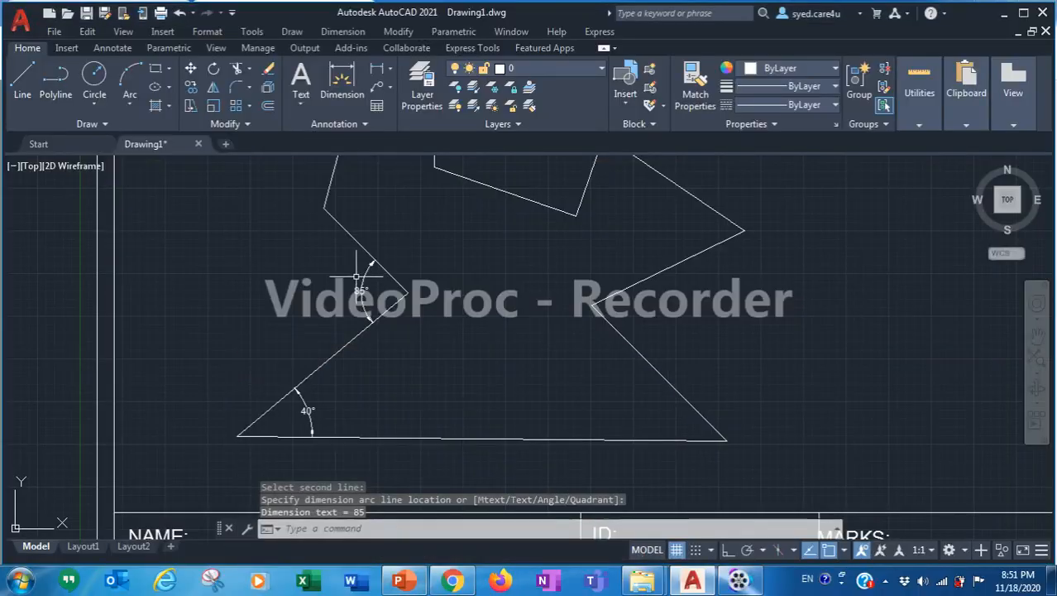
{"action": "middle_click_drag", "start_coordinate": [460, 253], "coordinate": [420, 345]}
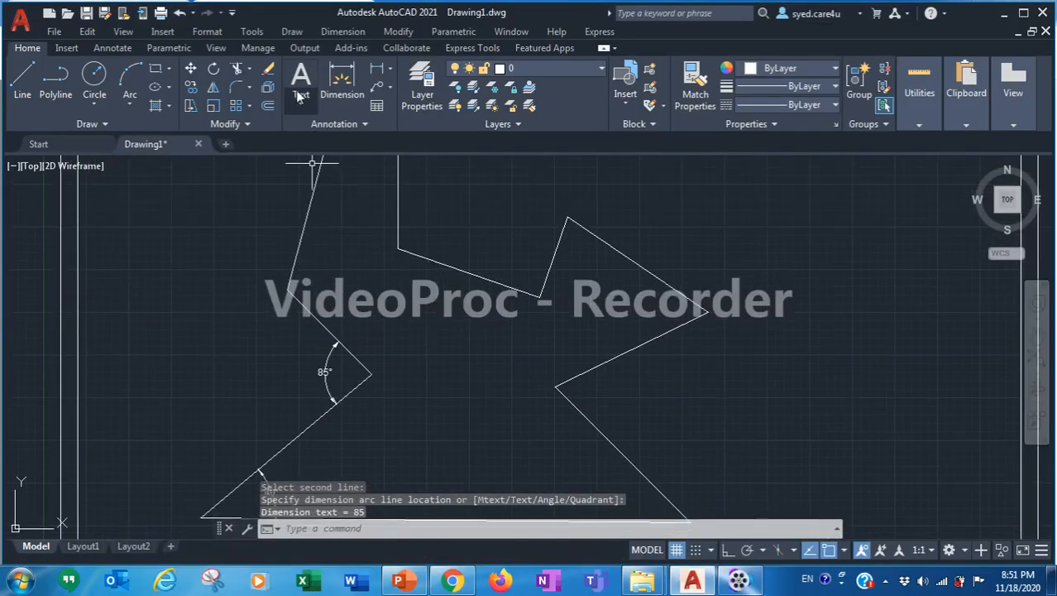
Step: Add an angular dimension at corner C between segments BC and CD, with its arc inside the figure
{"action": "left_click", "coordinate": [331, 33]}
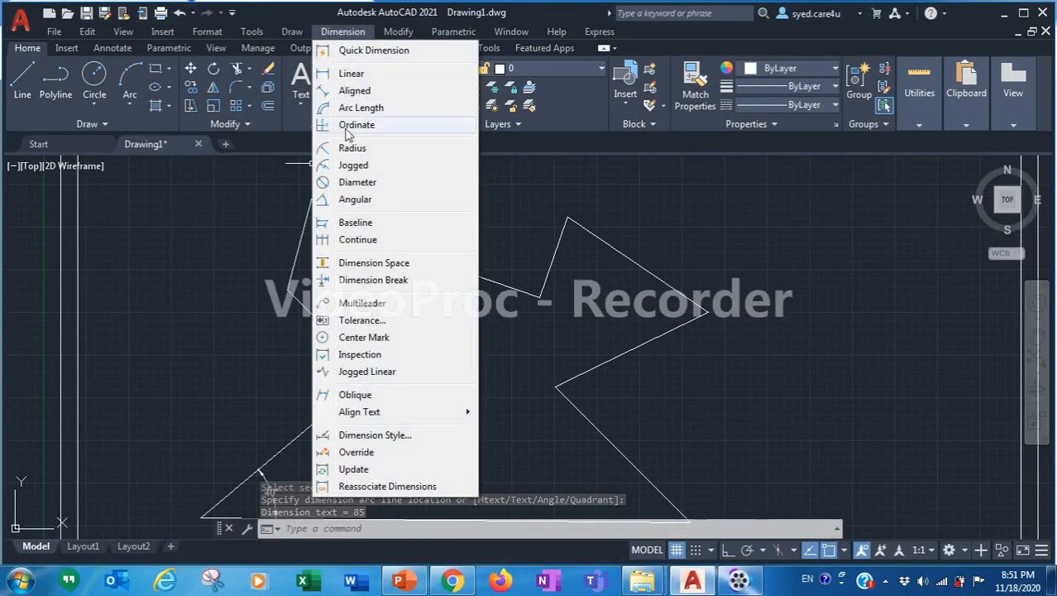
{"action": "left_click", "coordinate": [355, 198]}
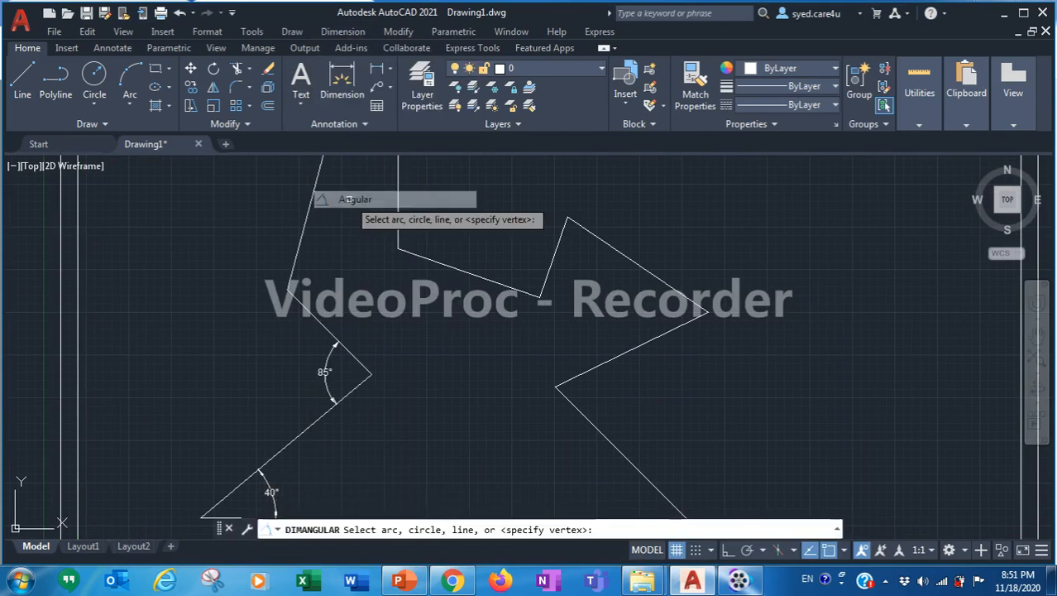
{"action": "left_click", "coordinate": [304, 302]}
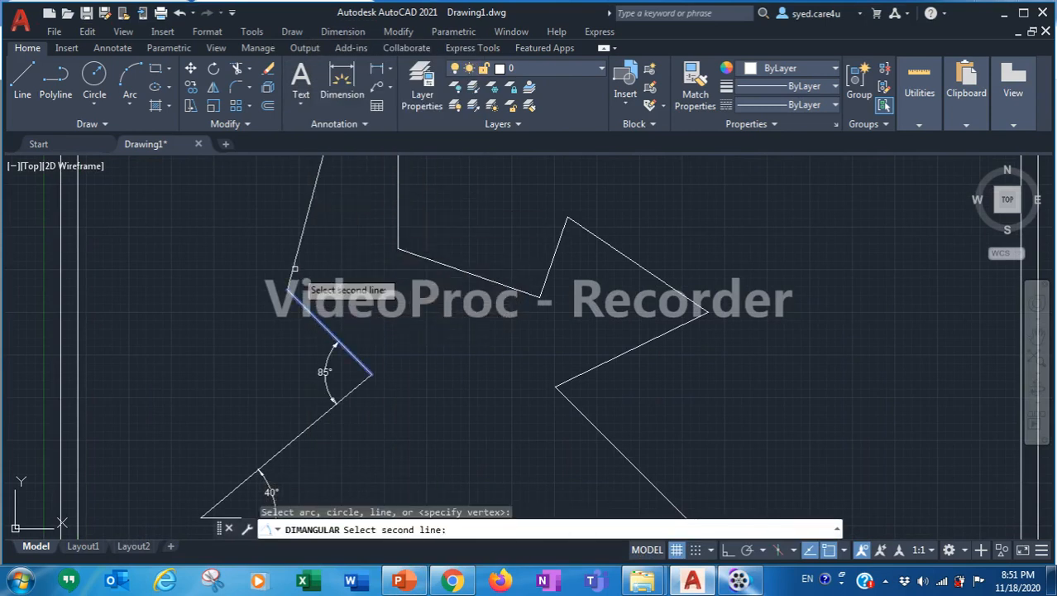
{"action": "left_click", "coordinate": [295, 270]}
{"action": "left_click", "coordinate": [300, 268]}
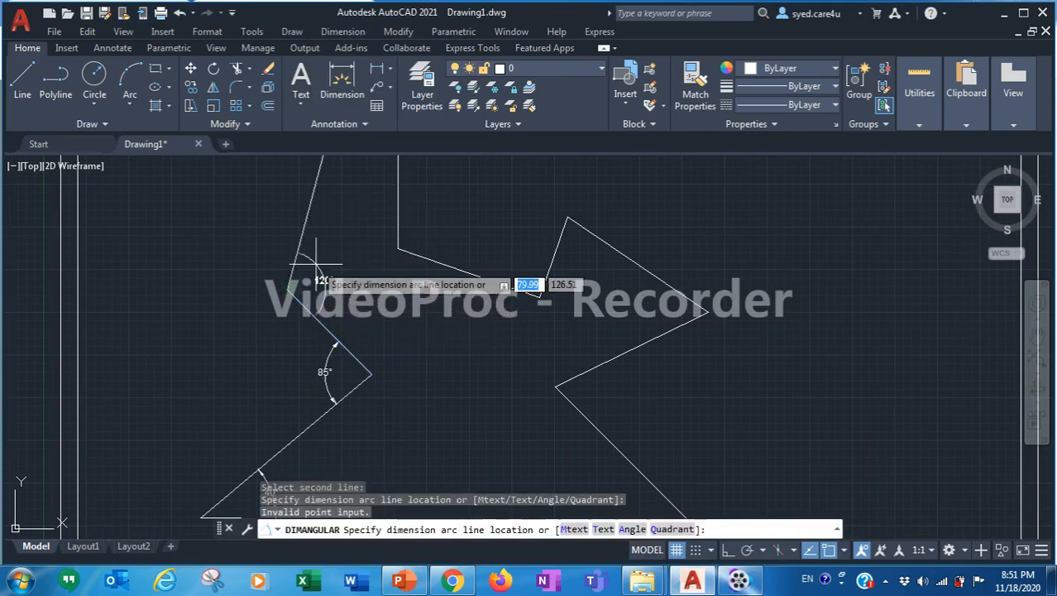
{"action": "left_click", "coordinate": [309, 281]}
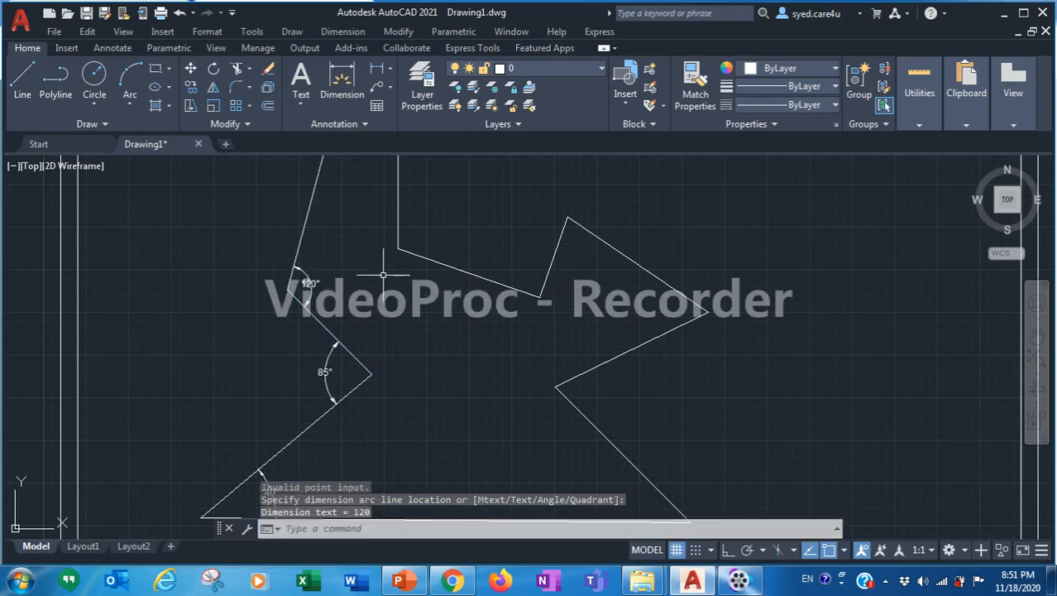
Step: Check corner D on the PowerPoint reference slide, and add an angular dimension between DE and the extension of CD, outside the figure
{"action": "scroll", "coordinate": [479, 205], "scroll_direction": "down", "scroll_amount": 4}
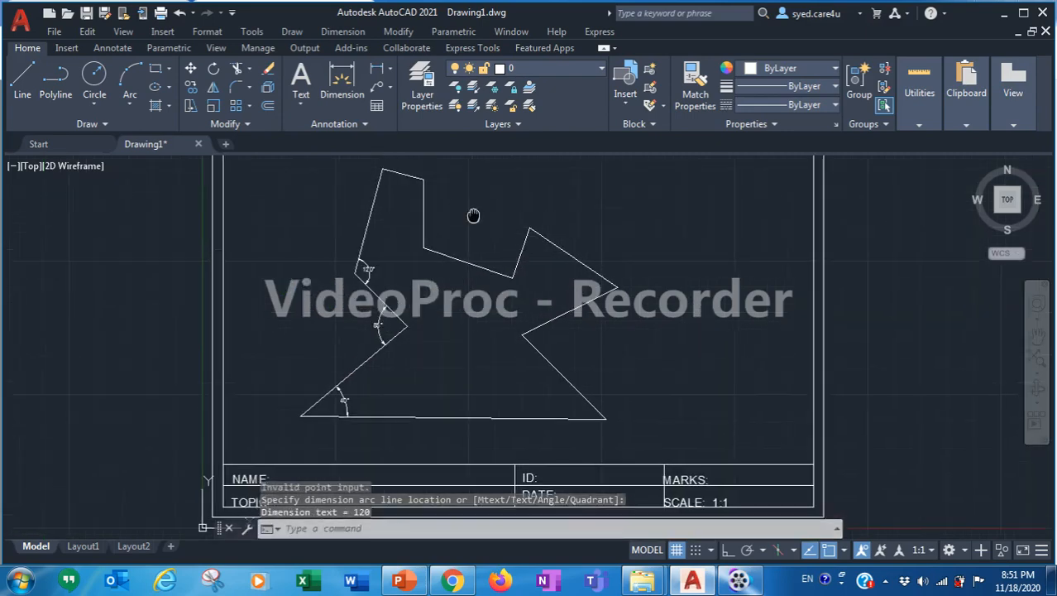
{"action": "mouse_move", "coordinate": [423, 563]}
{"action": "left_click", "coordinate": [406, 584]}
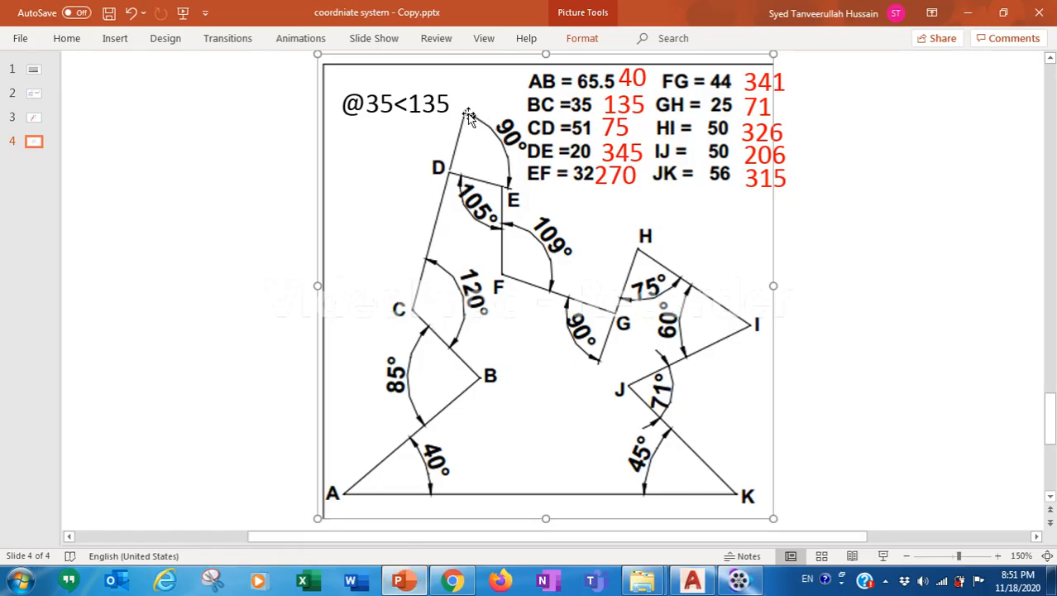
{"action": "left_click", "coordinate": [404, 582]}
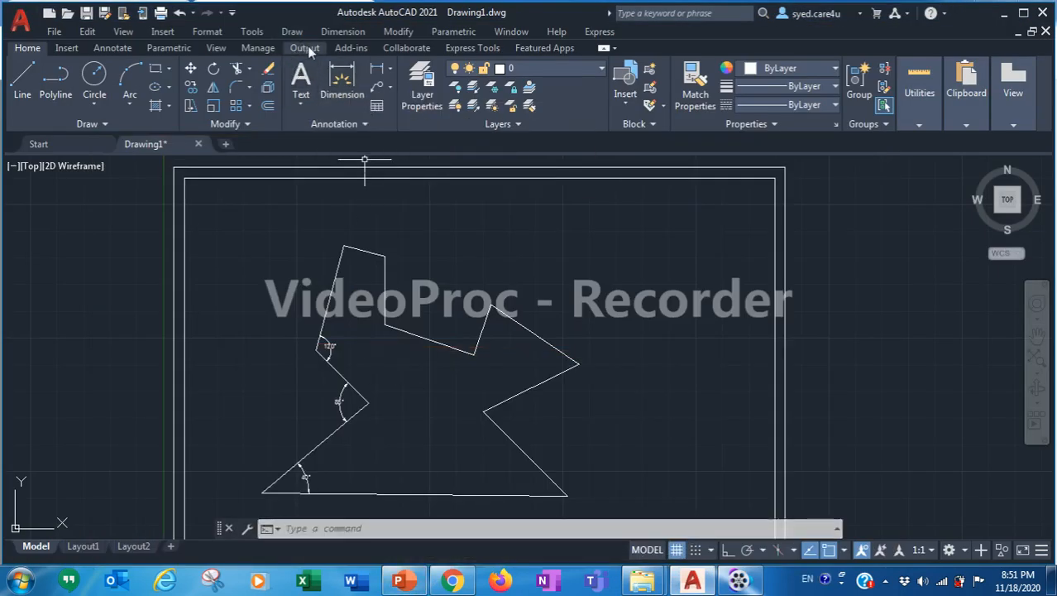
{"action": "left_click", "coordinate": [343, 32]}
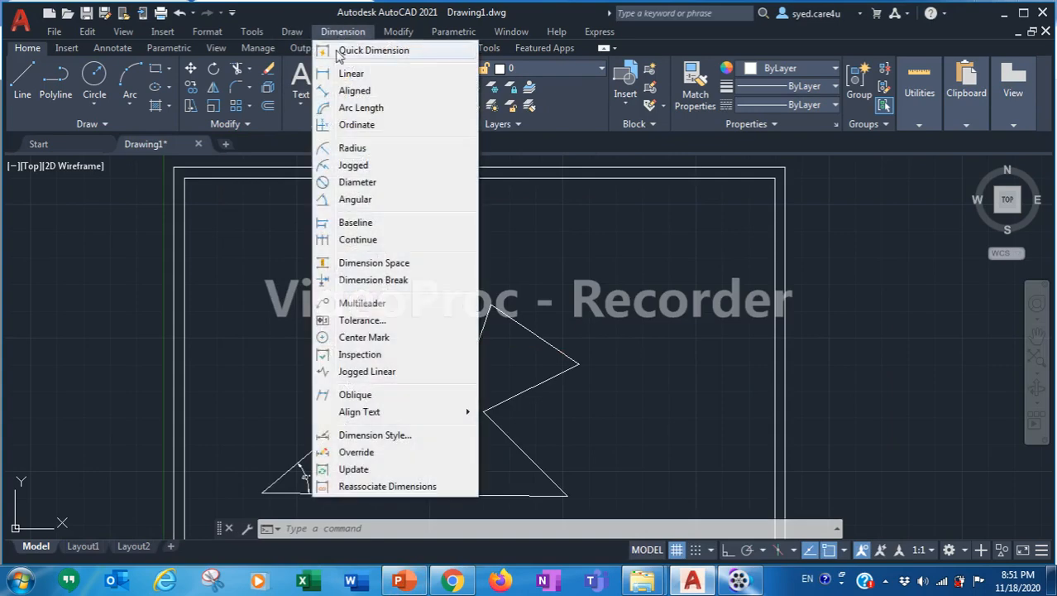
{"action": "left_click", "coordinate": [354, 199]}
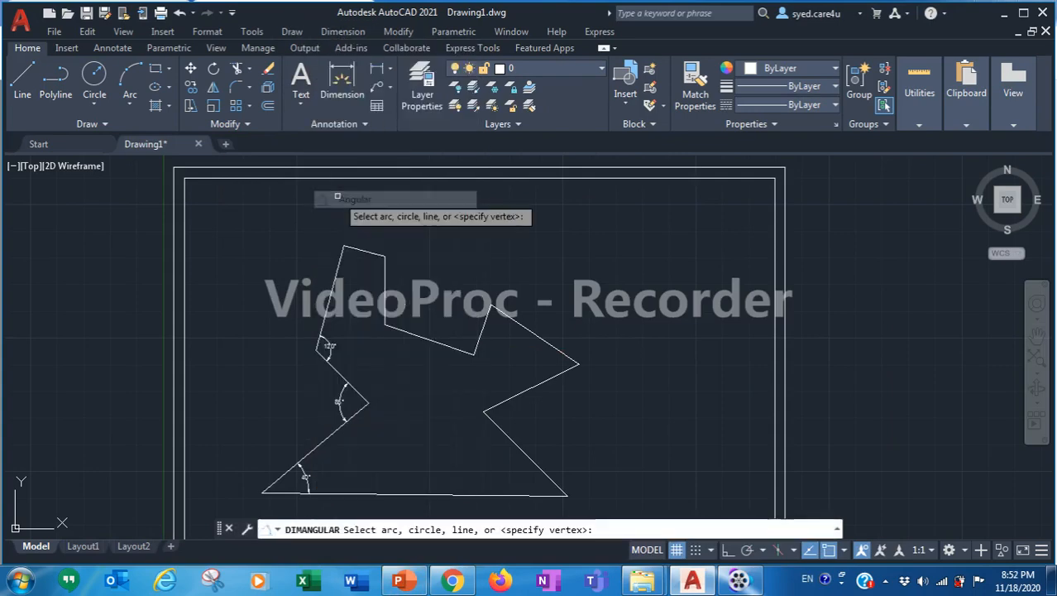
{"action": "left_click", "coordinate": [357, 249]}
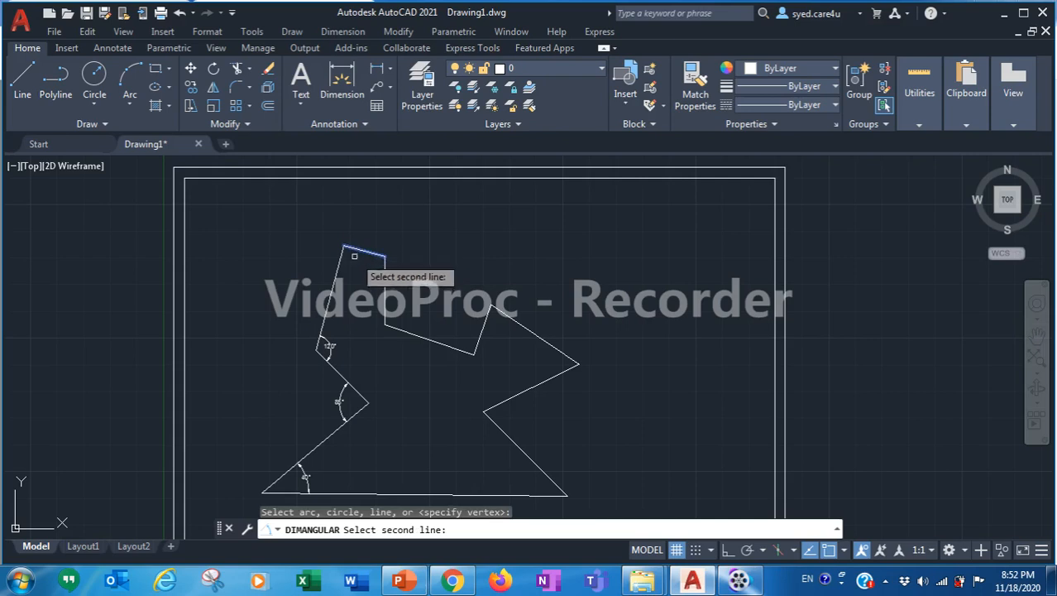
{"action": "left_click", "coordinate": [343, 248]}
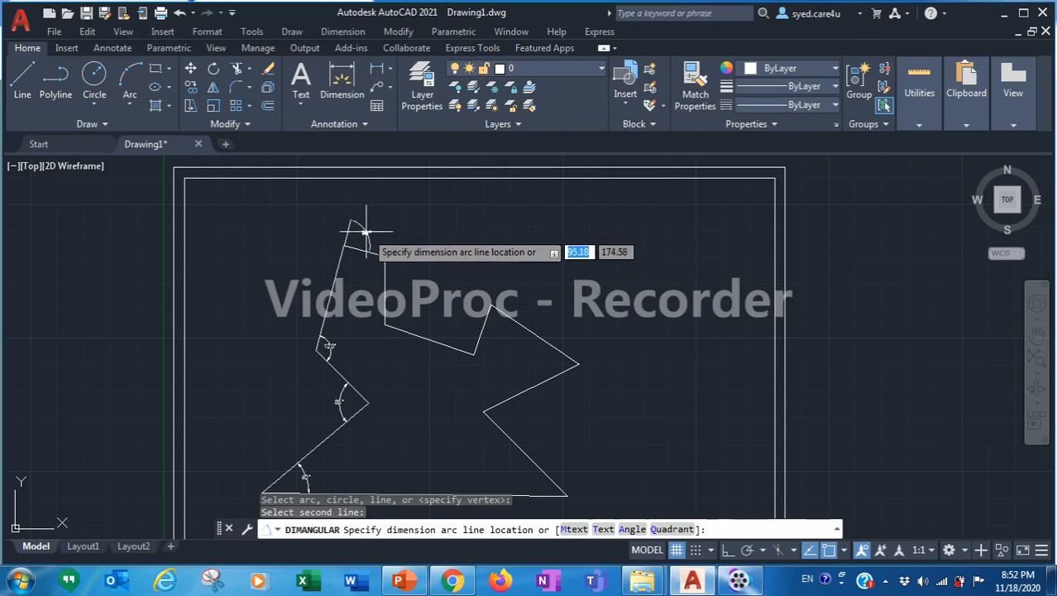
{"action": "left_click", "coordinate": [367, 232]}
Step: Check corner E on the PowerPoint reference slide, and add an angular dimension between segments DE and EF, inside the figure
{"action": "scroll", "coordinate": [405, 314], "scroll_direction": "up", "scroll_amount": 2}
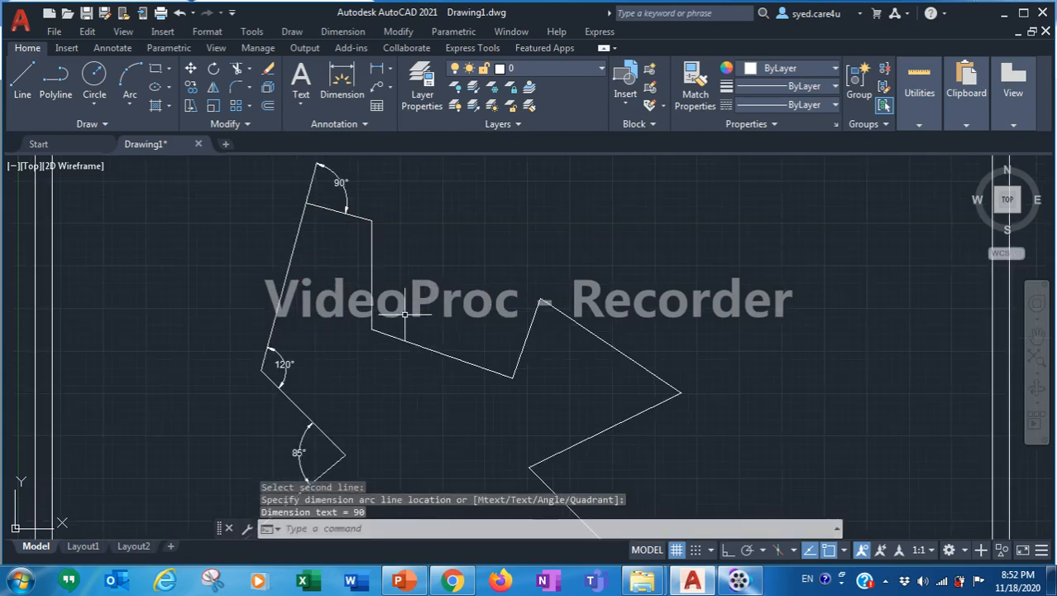
{"action": "left_click", "coordinate": [405, 581]}
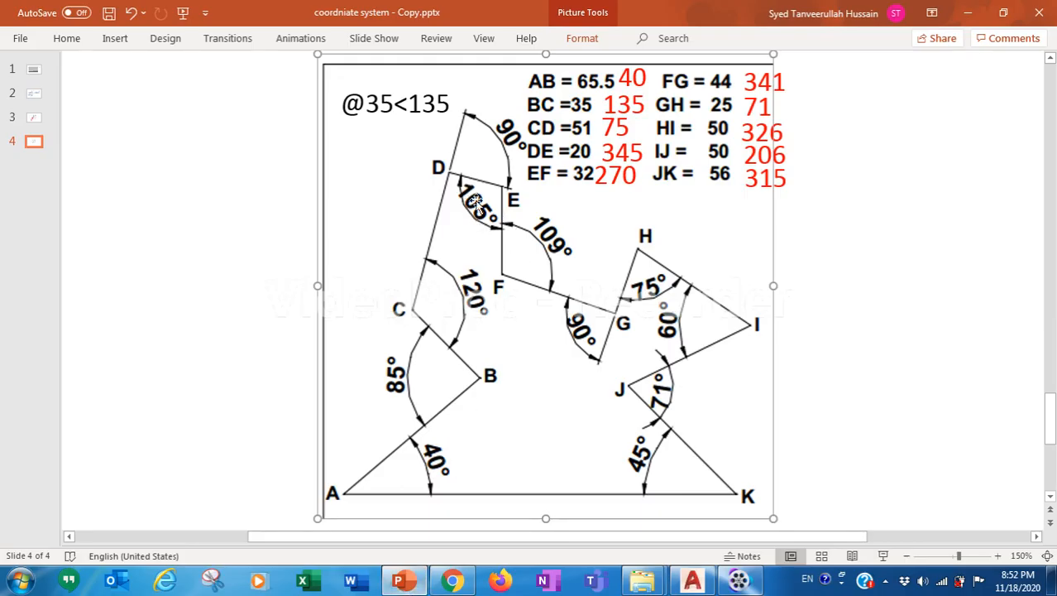
{"action": "left_click", "coordinate": [404, 582]}
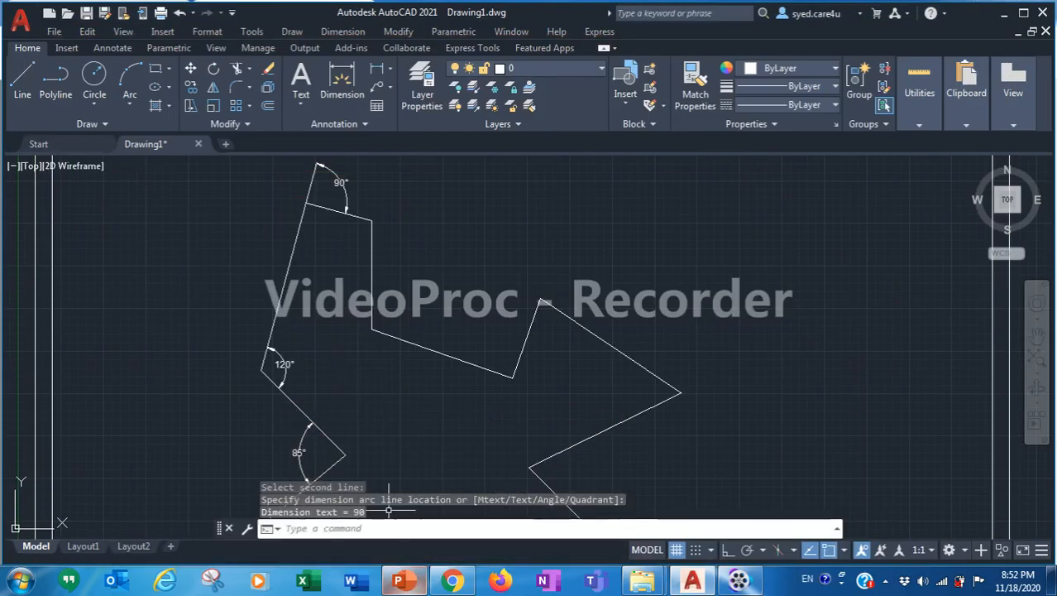
{"action": "left_click", "coordinate": [360, 35]}
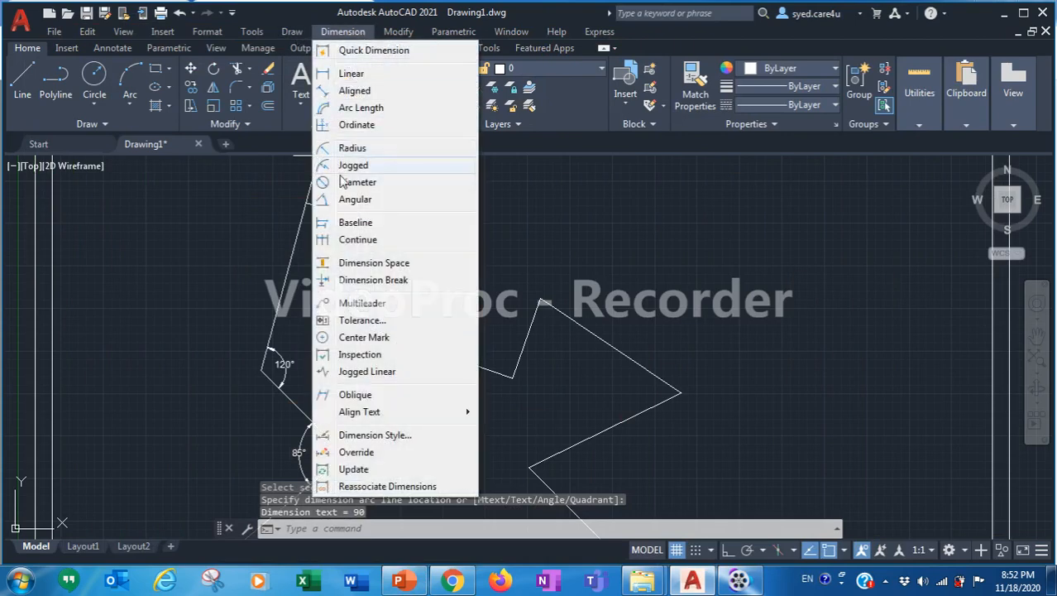
{"action": "left_click", "coordinate": [339, 199]}
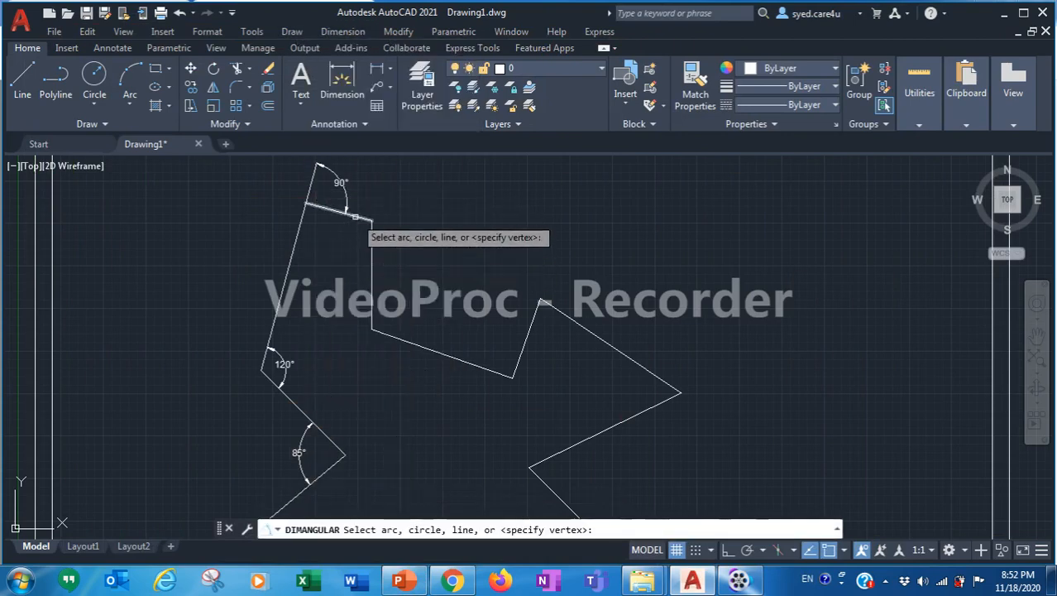
{"action": "left_click", "coordinate": [353, 216]}
{"action": "left_click", "coordinate": [373, 264]}
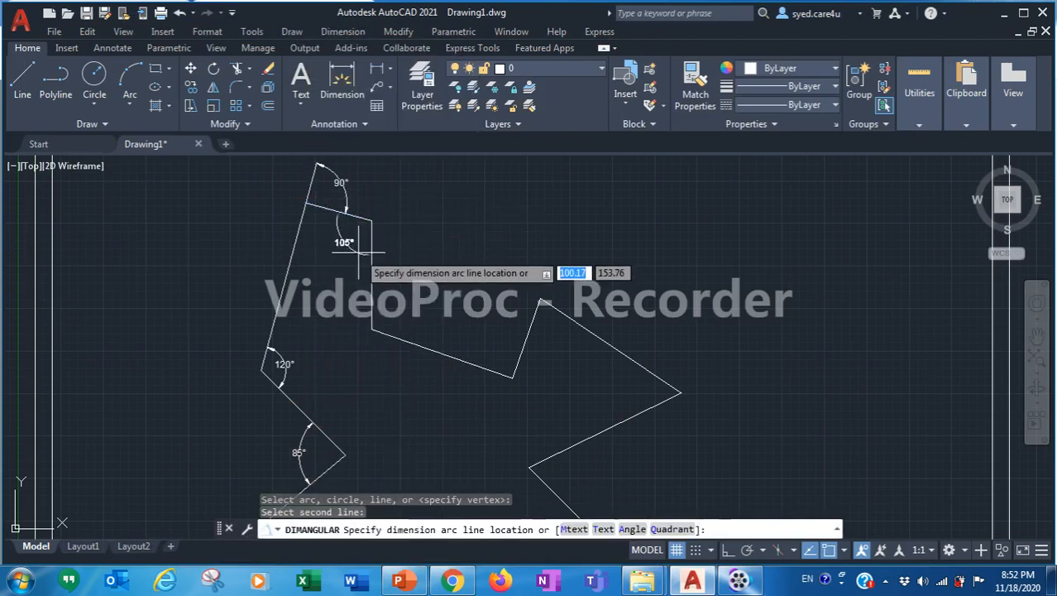
{"action": "left_click", "coordinate": [360, 249]}
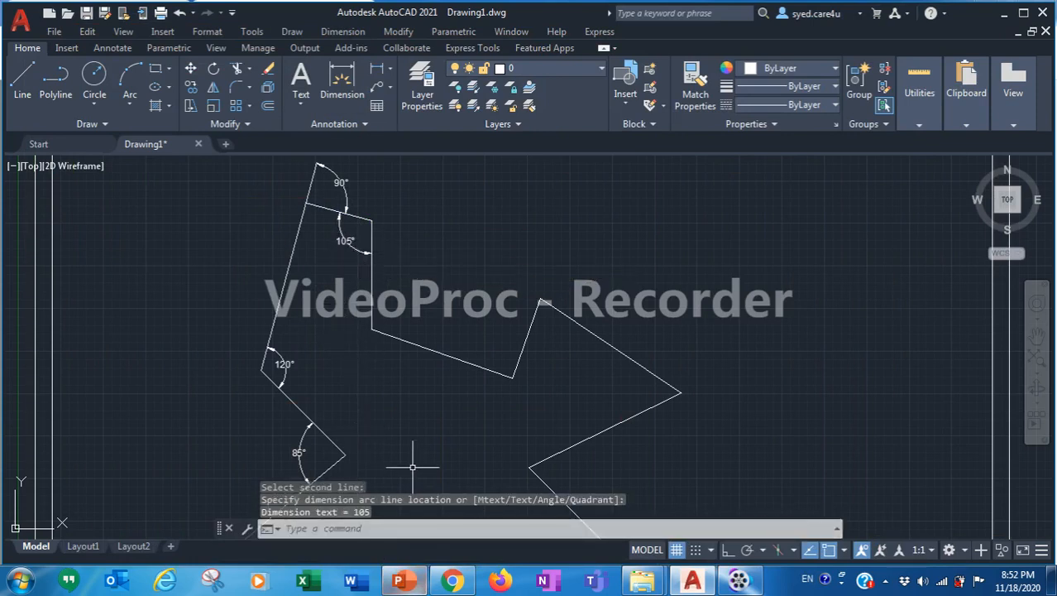
Step: Check corner F on the PowerPoint reference slide, and add an angular dimension between segments EF and FG, outside the figure
{"action": "left_click", "coordinate": [400, 582]}
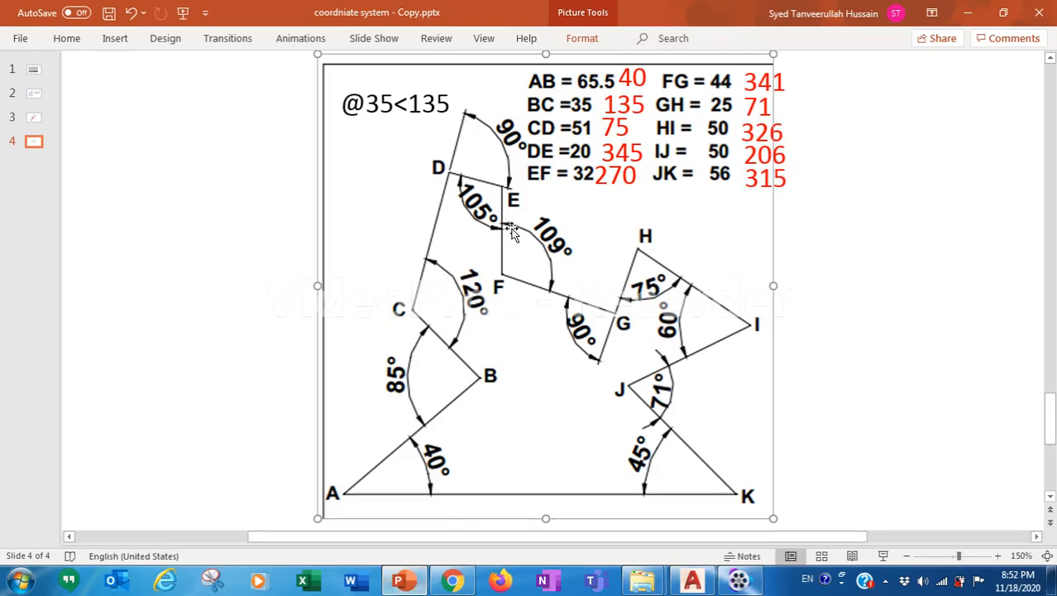
{"action": "left_click", "coordinate": [693, 582]}
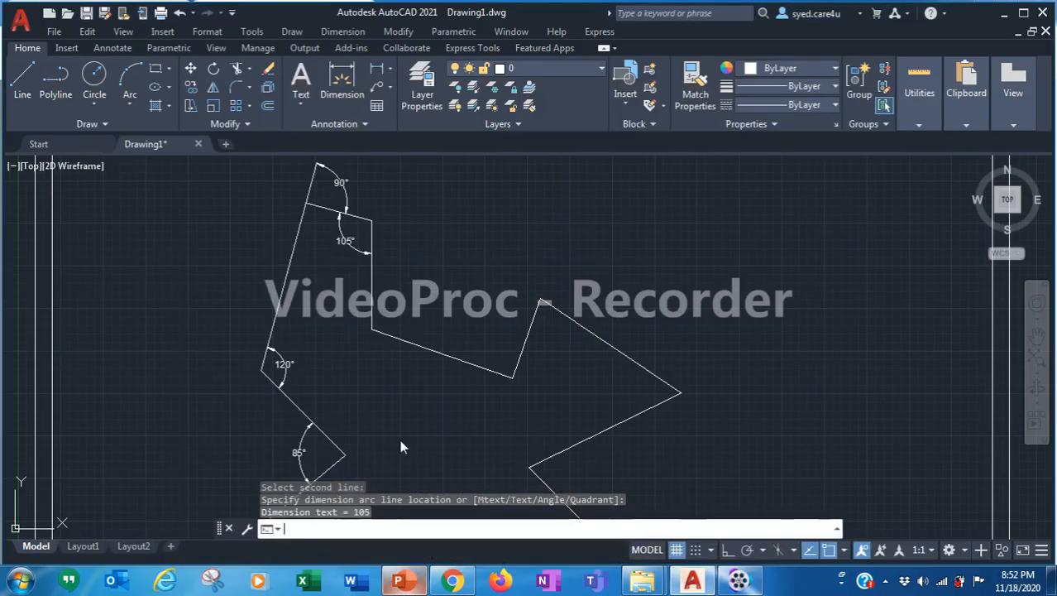
{"action": "left_click", "coordinate": [342, 32]}
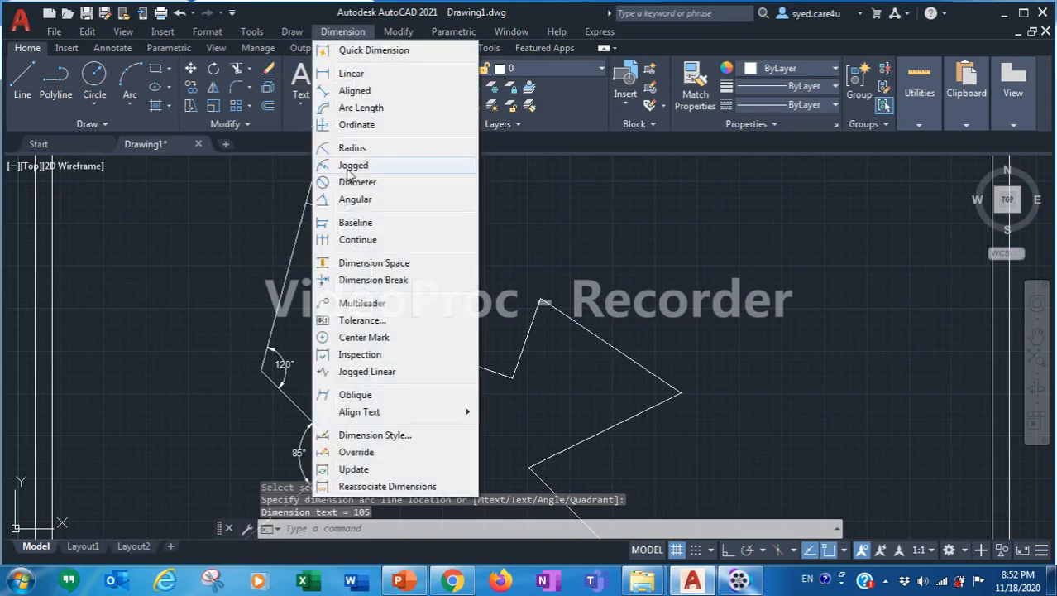
{"action": "left_click", "coordinate": [349, 201]}
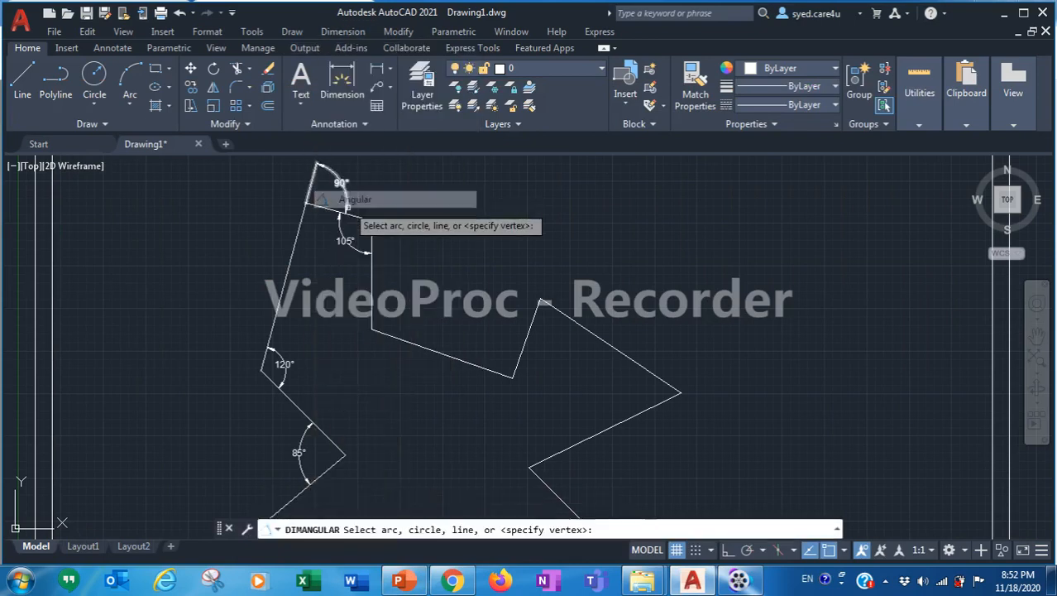
{"action": "left_click", "coordinate": [372, 308]}
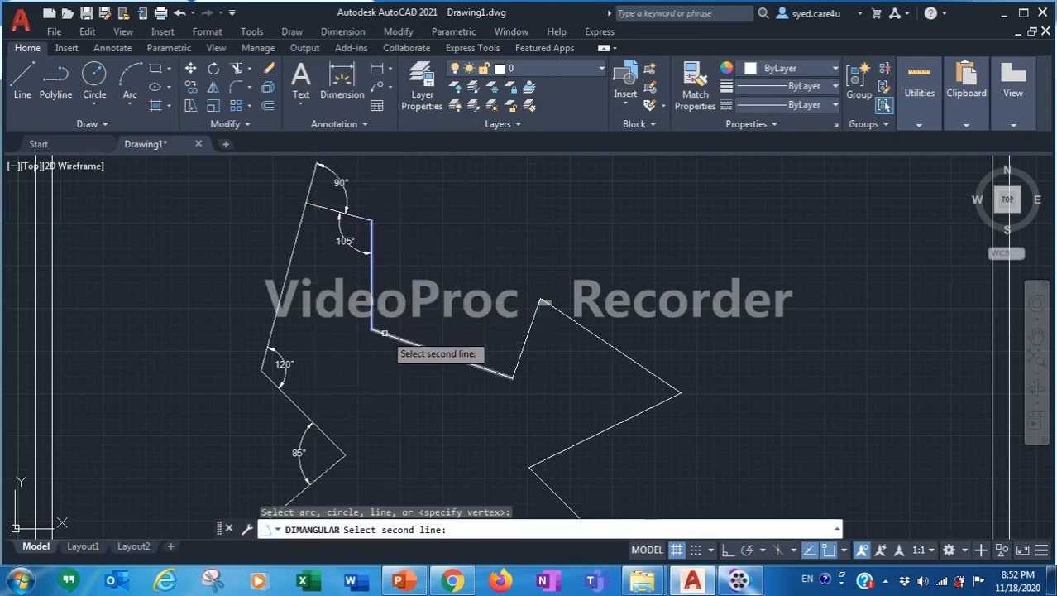
{"action": "left_click", "coordinate": [382, 332]}
{"action": "left_click", "coordinate": [395, 315]}
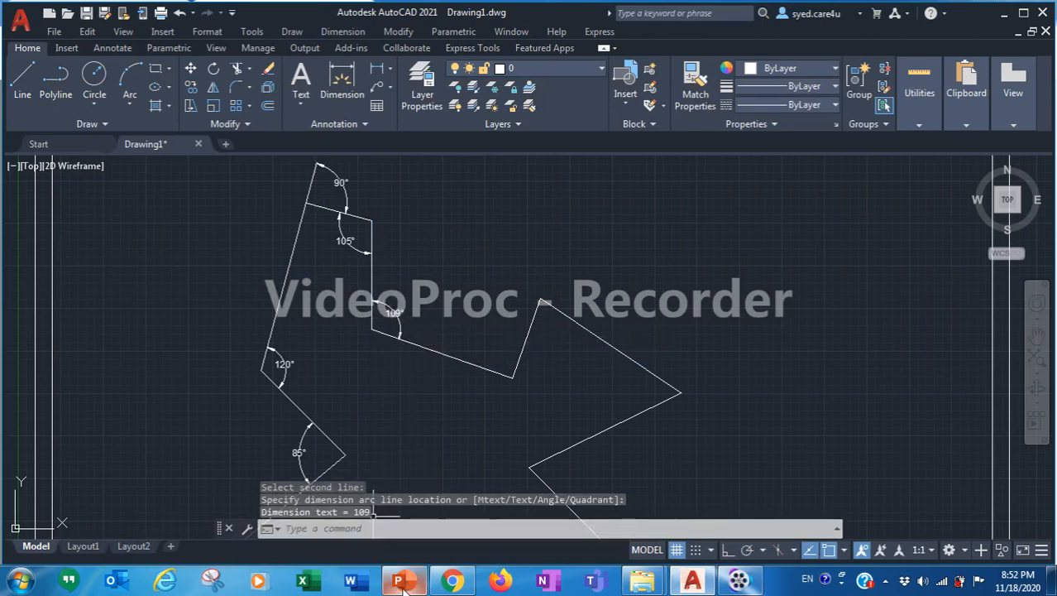
Step: Check corner G on the PowerPoint reference slide, and add an angular dimension between FG and the downward extension of GH, below the corner
{"action": "mouse_move", "coordinate": [402, 586]}
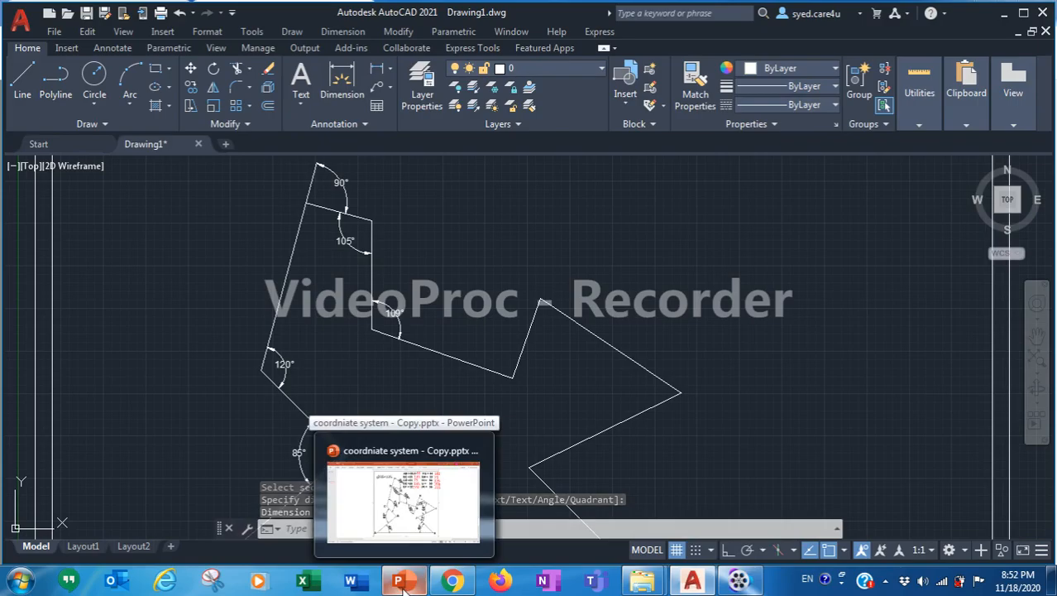
{"action": "left_click", "coordinate": [398, 581]}
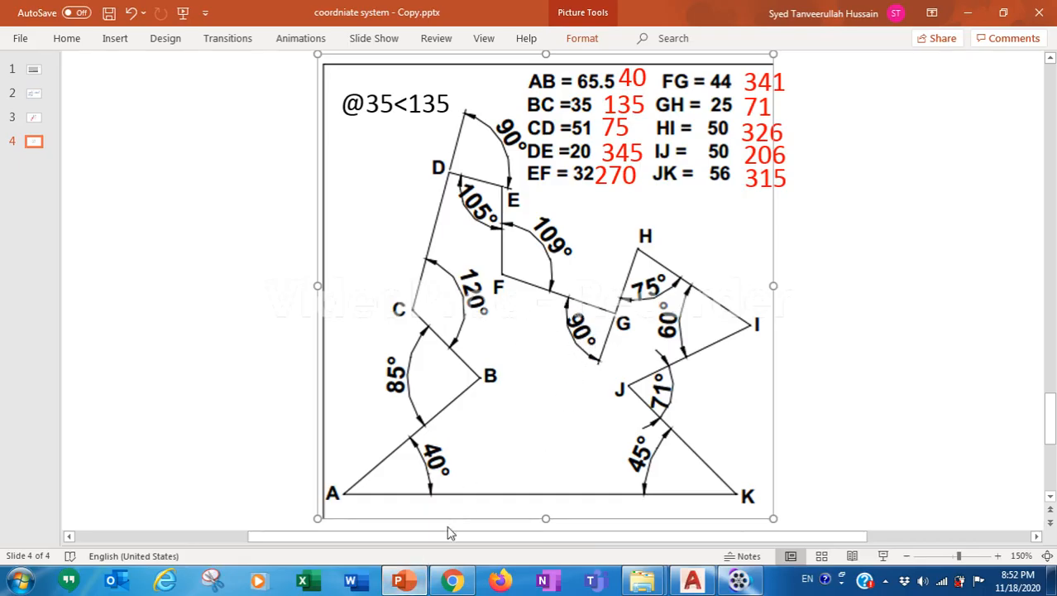
{"action": "left_click", "coordinate": [401, 582]}
{"action": "left_click", "coordinate": [342, 31]}
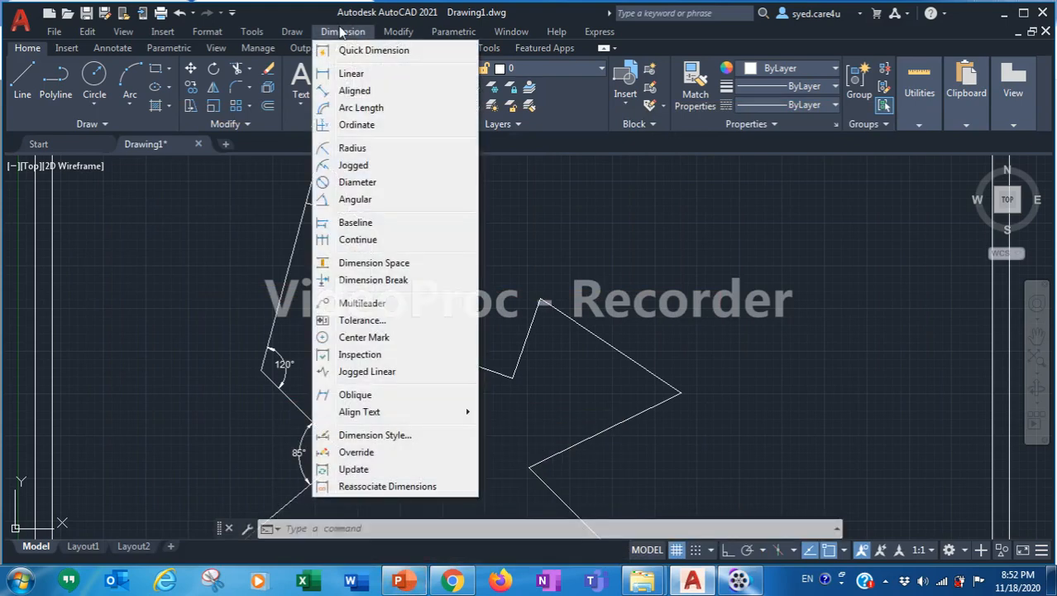
{"action": "left_click", "coordinate": [354, 199]}
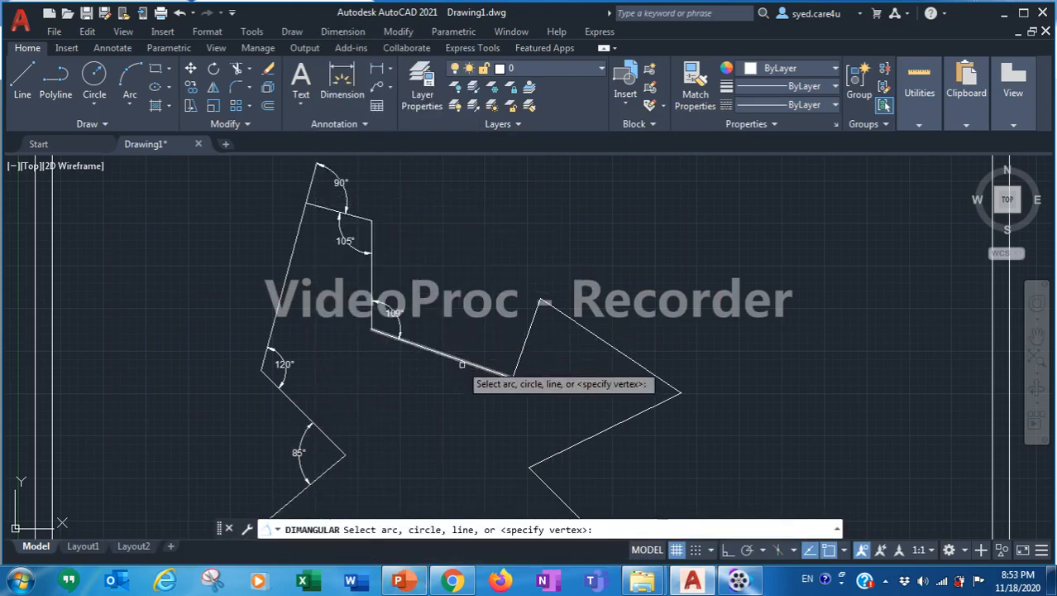
{"action": "left_click", "coordinate": [486, 370]}
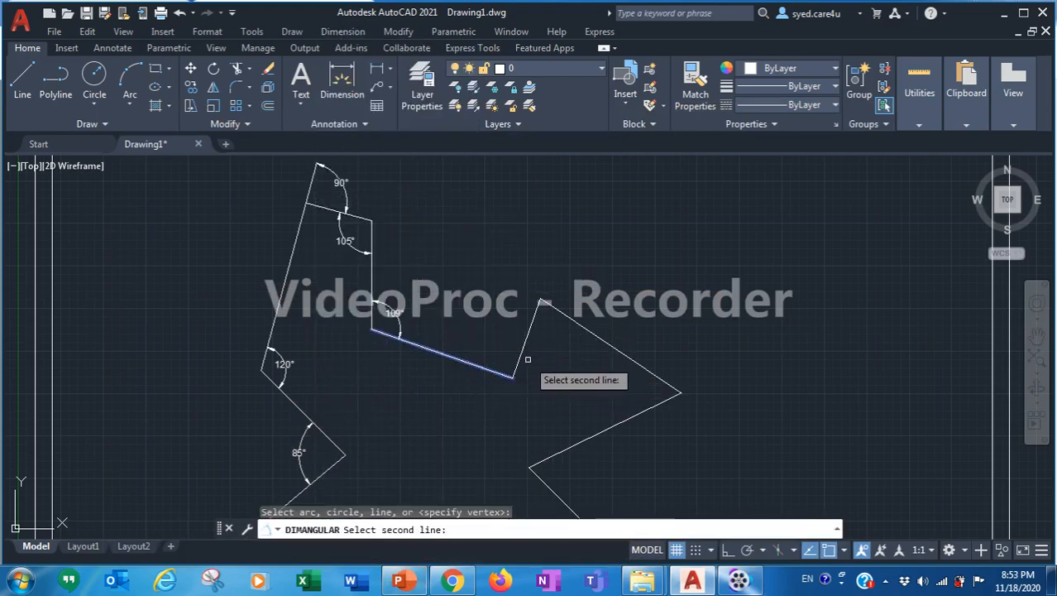
{"action": "left_click", "coordinate": [522, 360]}
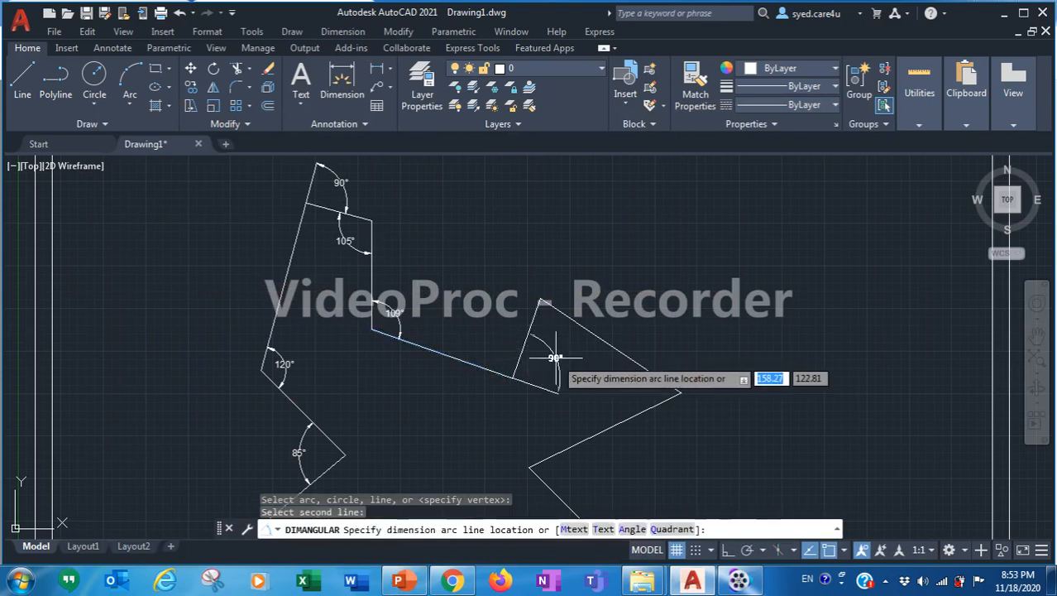
{"action": "left_click", "coordinate": [490, 395]}
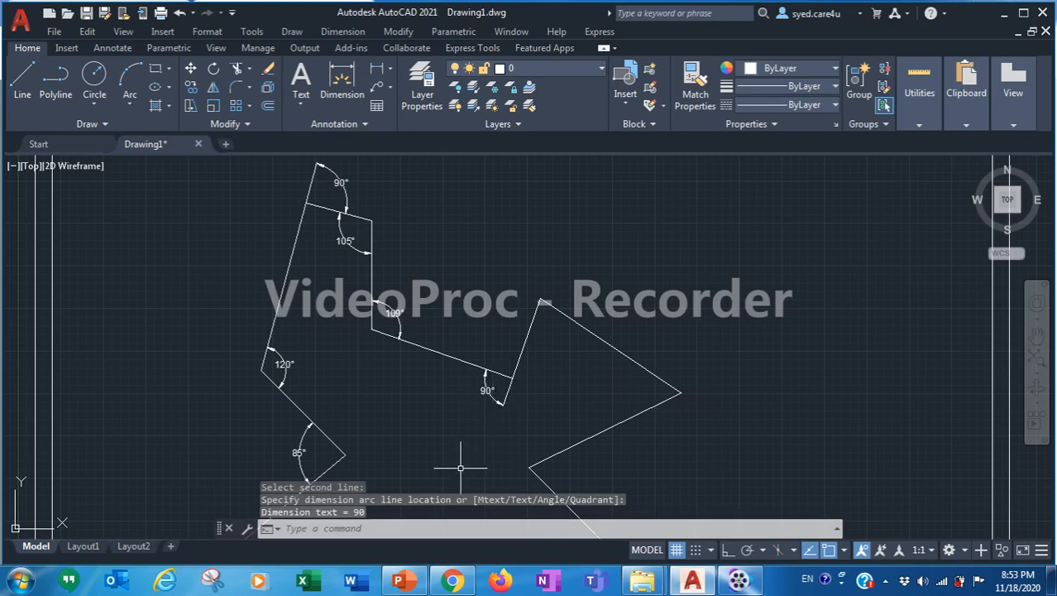
Step: Check corner H on the PowerPoint reference slide, and add an angular dimension between segments GH and HI, inside the figure
{"action": "left_click", "coordinate": [398, 580]}
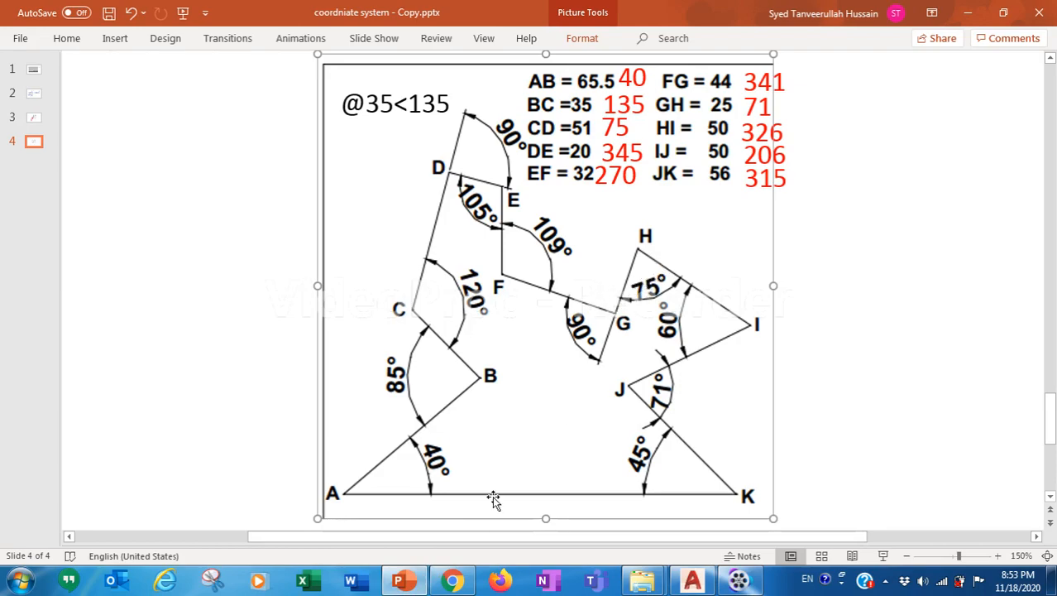
{"action": "left_click", "coordinate": [400, 583]}
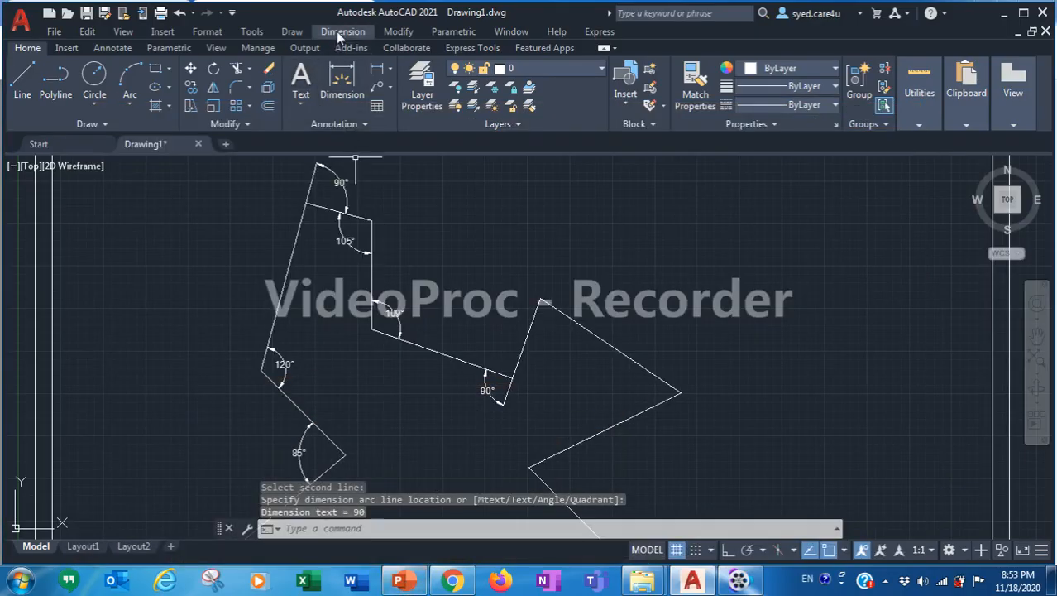
{"action": "left_click", "coordinate": [343, 31]}
{"action": "left_click", "coordinate": [352, 199]}
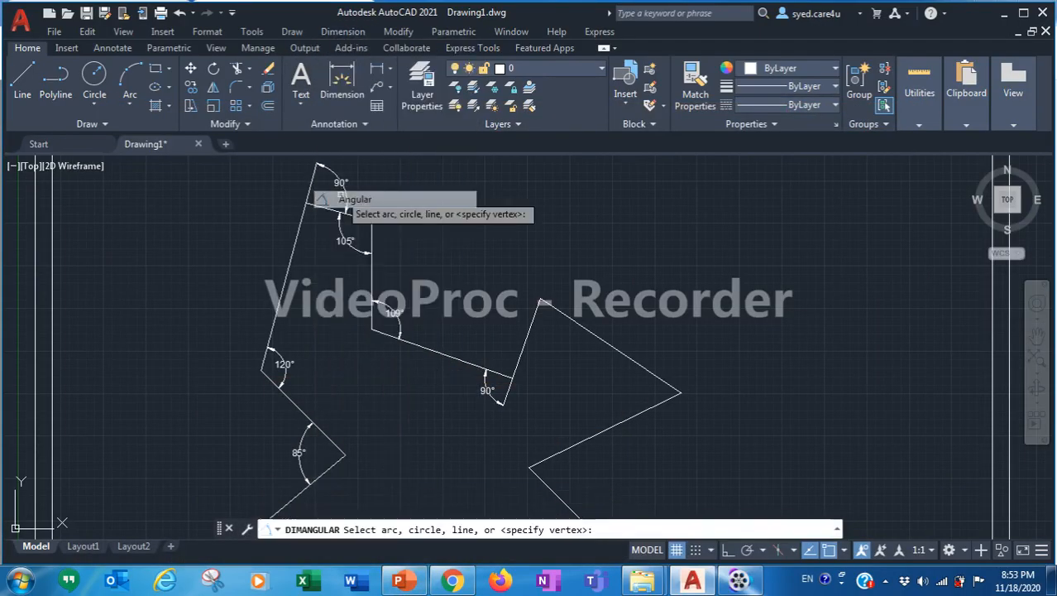
{"action": "left_click", "coordinate": [526, 334]}
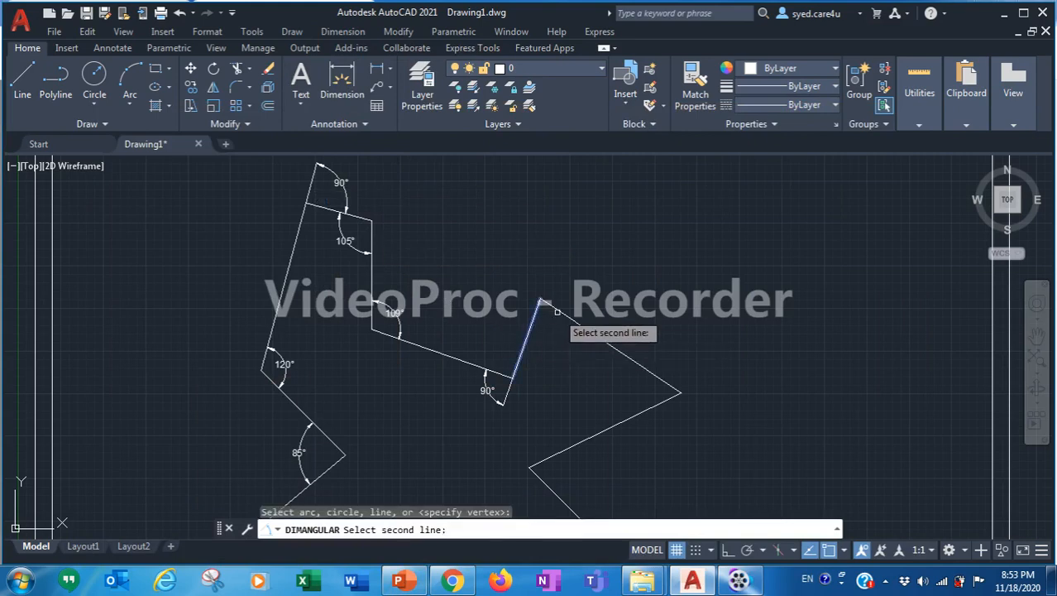
{"action": "left_click", "coordinate": [559, 311]}
{"action": "left_click", "coordinate": [554, 331]}
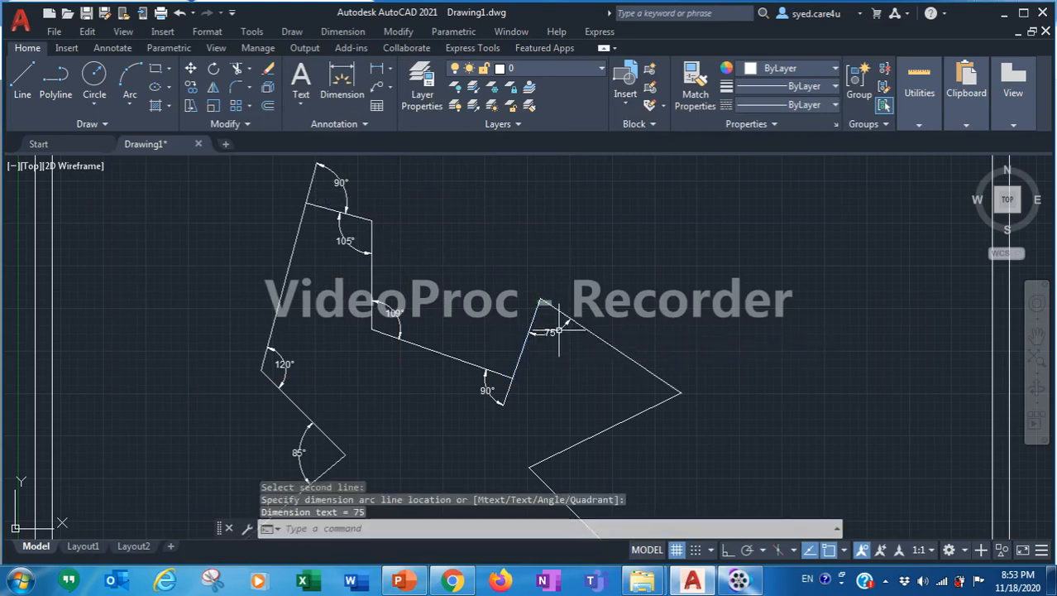
Step: Check corner I on the PowerPoint reference slide, and add an angular dimension between segments HI and IJ, inside the figure
{"action": "left_click", "coordinate": [399, 582]}
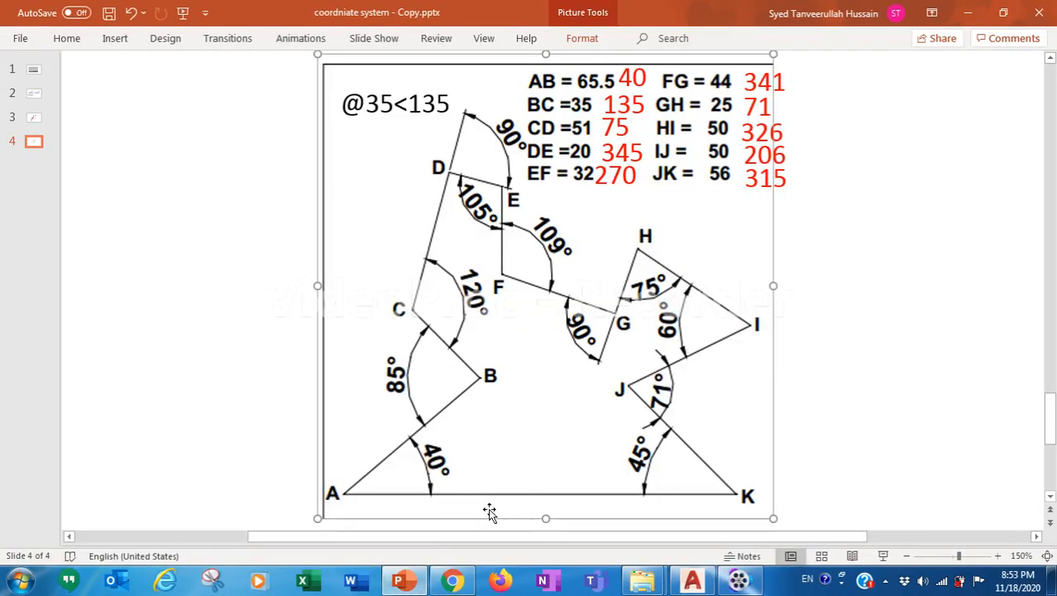
{"action": "left_click", "coordinate": [400, 581]}
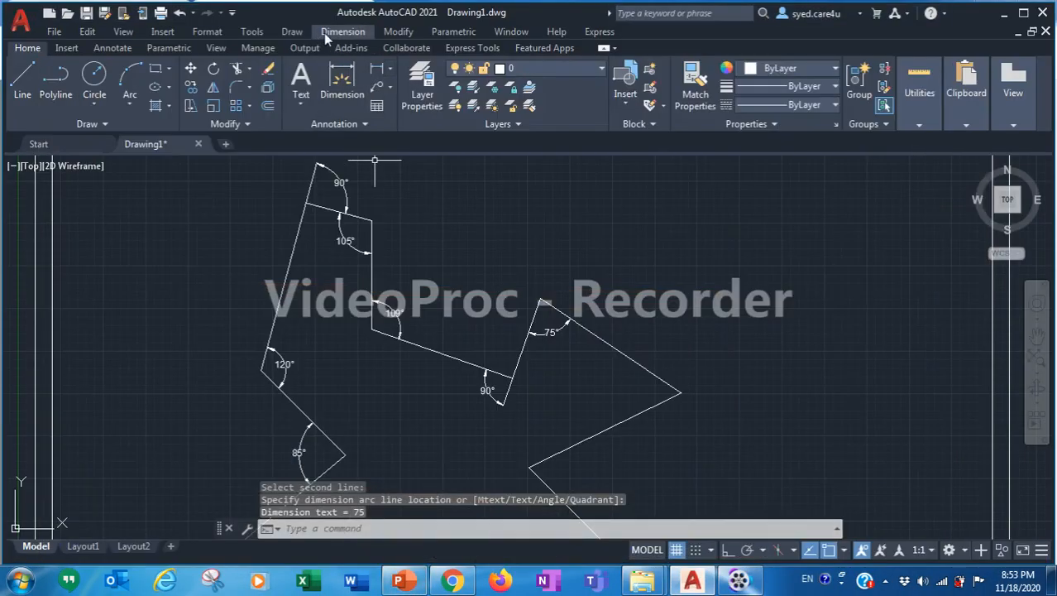
{"action": "left_click", "coordinate": [326, 35]}
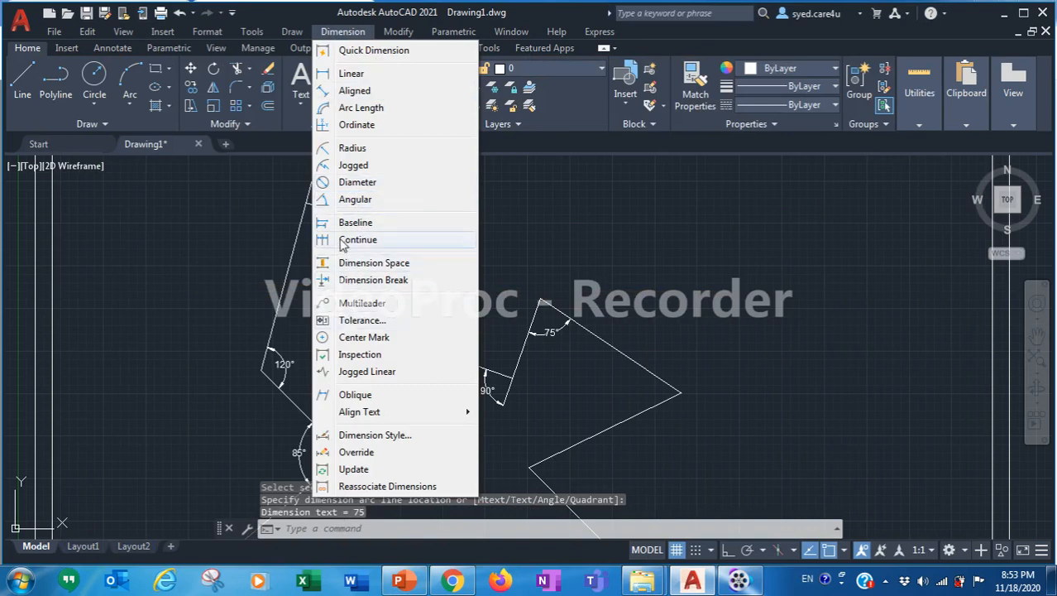
{"action": "left_click", "coordinate": [348, 200]}
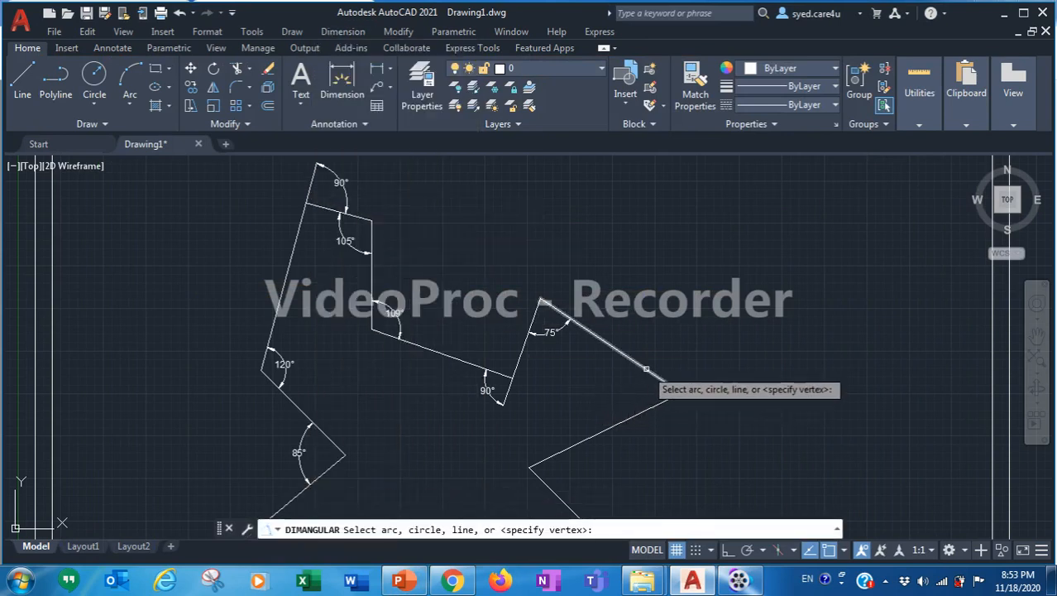
{"action": "left_click", "coordinate": [645, 383]}
{"action": "left_click", "coordinate": [651, 407]}
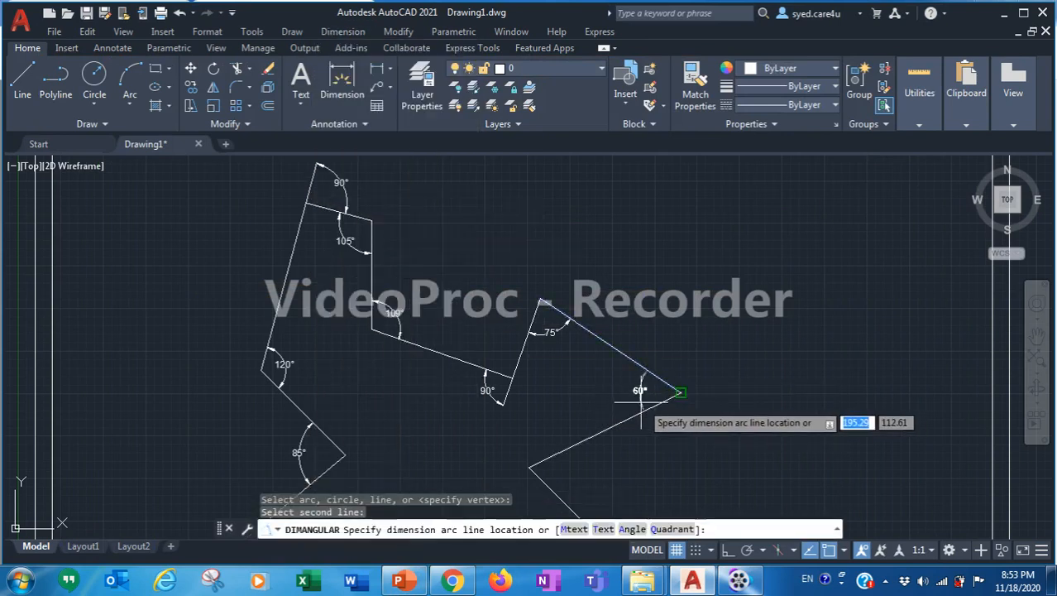
{"action": "left_click", "coordinate": [624, 398]}
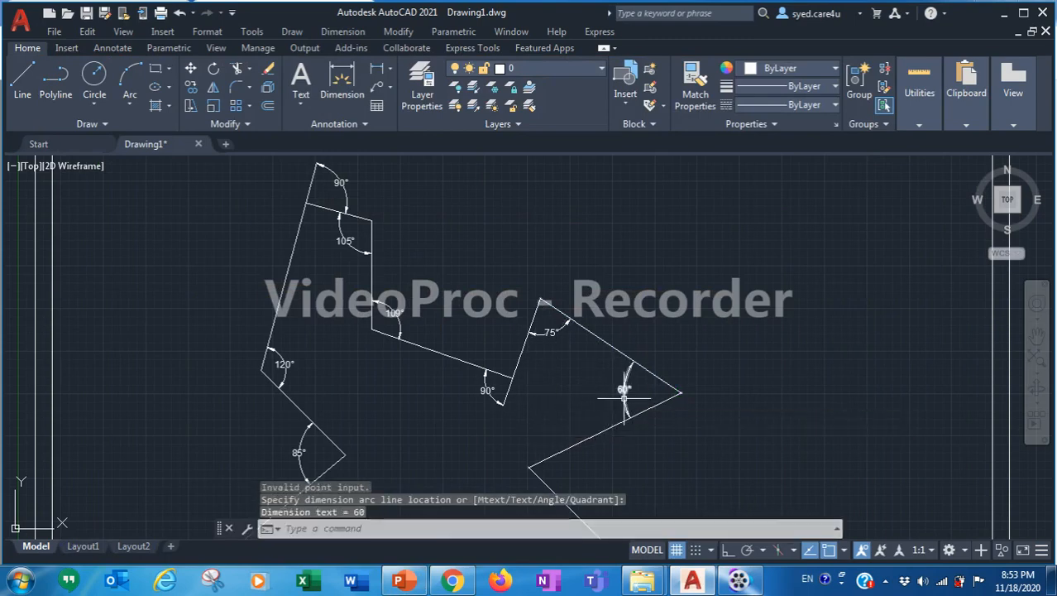
Step: Check corner J on the PowerPoint reference slide, and add an angular dimension between segments IJ and JK, outside the figure
{"action": "scroll", "coordinate": [557, 404], "scroll_direction": "down", "scroll_amount": 2}
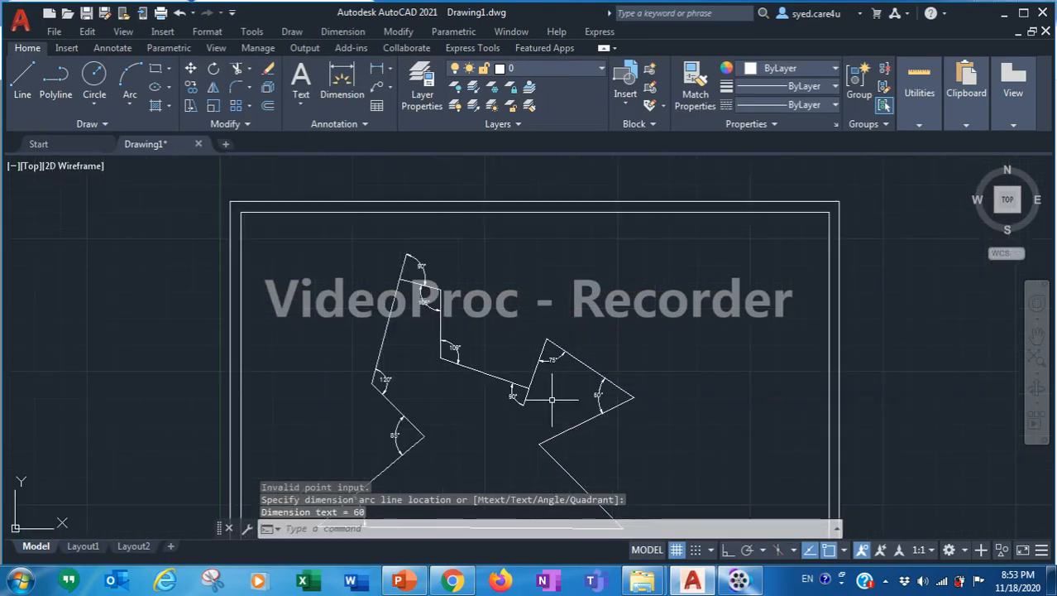
{"action": "middle_click_drag", "start_coordinate": [515, 425], "coordinate": [483, 326]}
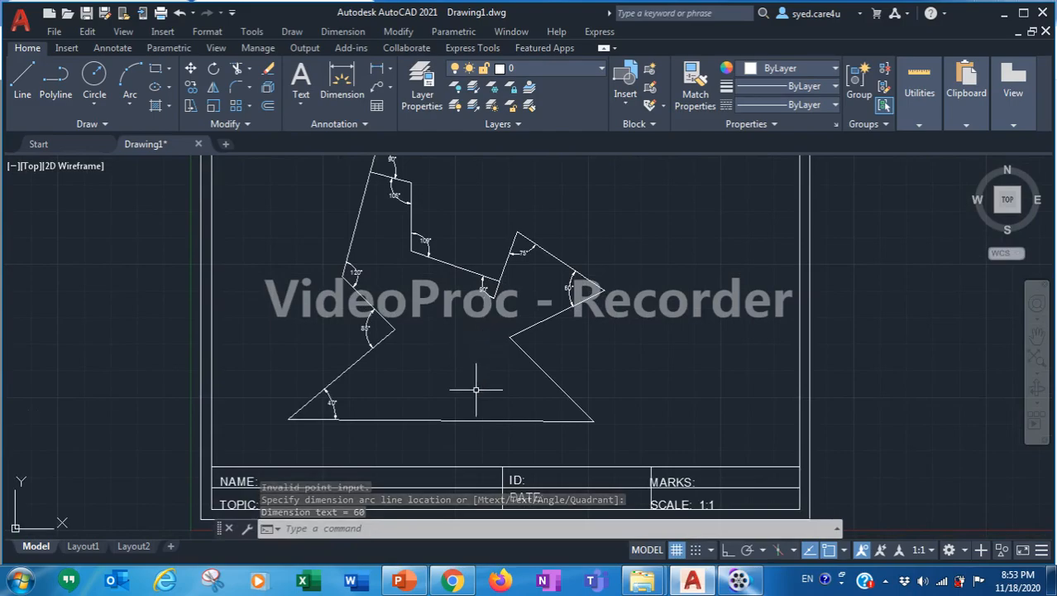
{"action": "left_click", "coordinate": [400, 581]}
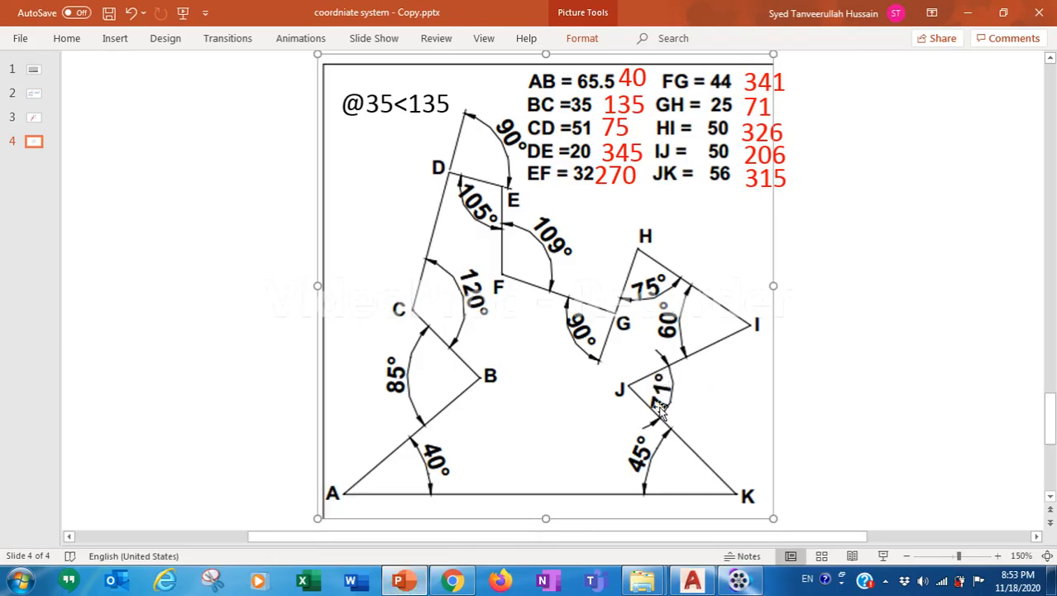
{"action": "left_click", "coordinate": [402, 581]}
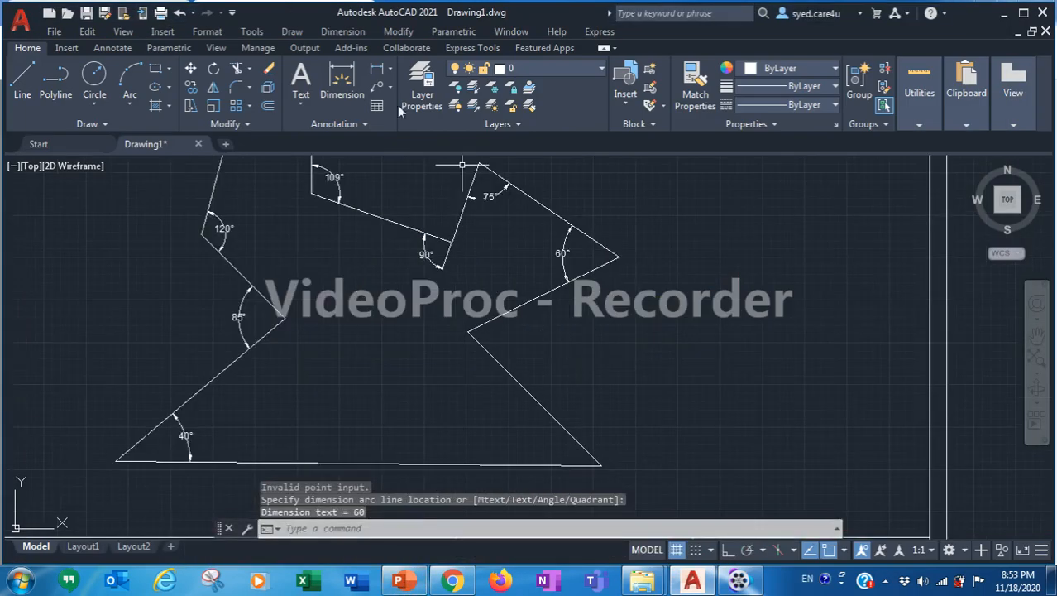
{"action": "left_click", "coordinate": [343, 31]}
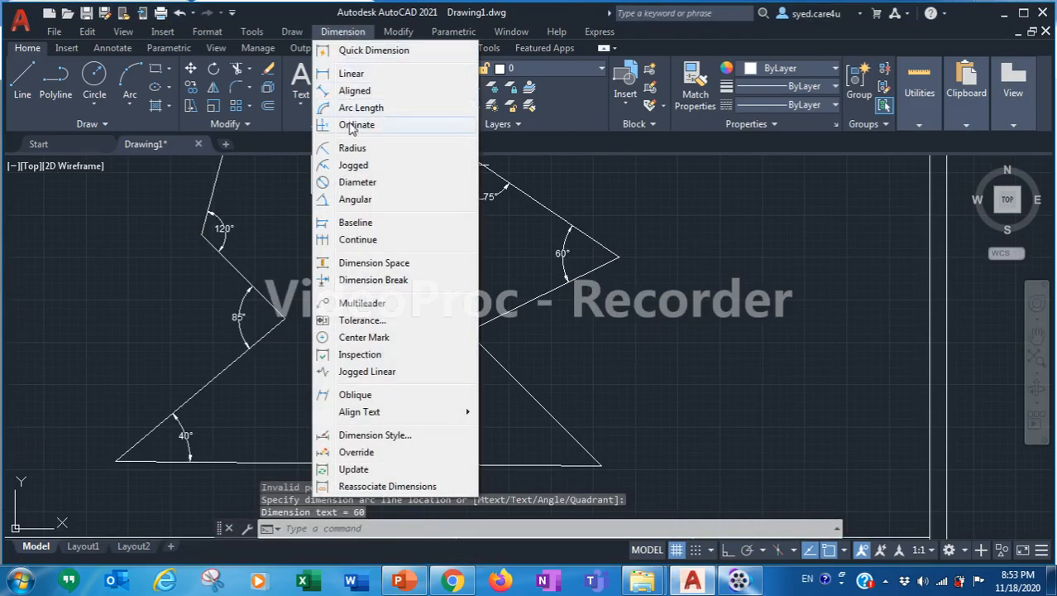
{"action": "left_click", "coordinate": [351, 200]}
{"action": "left_click", "coordinate": [478, 326]}
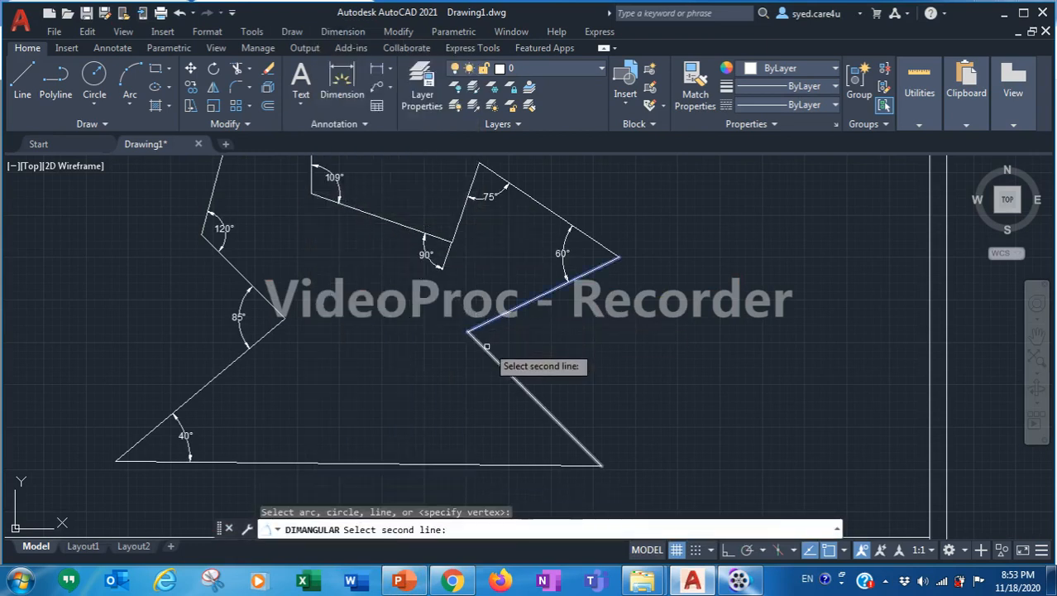
{"action": "left_click", "coordinate": [487, 346]}
{"action": "left_click", "coordinate": [500, 335]}
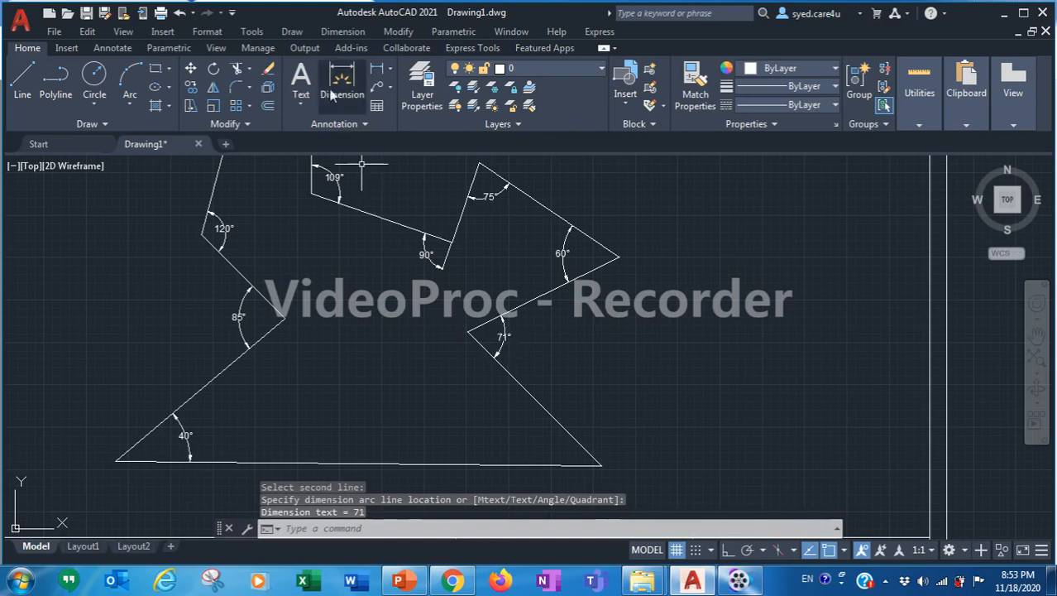
Step: Add an angular dimension at corner K between segment JK and base line AK, inside the figure
{"action": "left_click", "coordinate": [342, 31]}
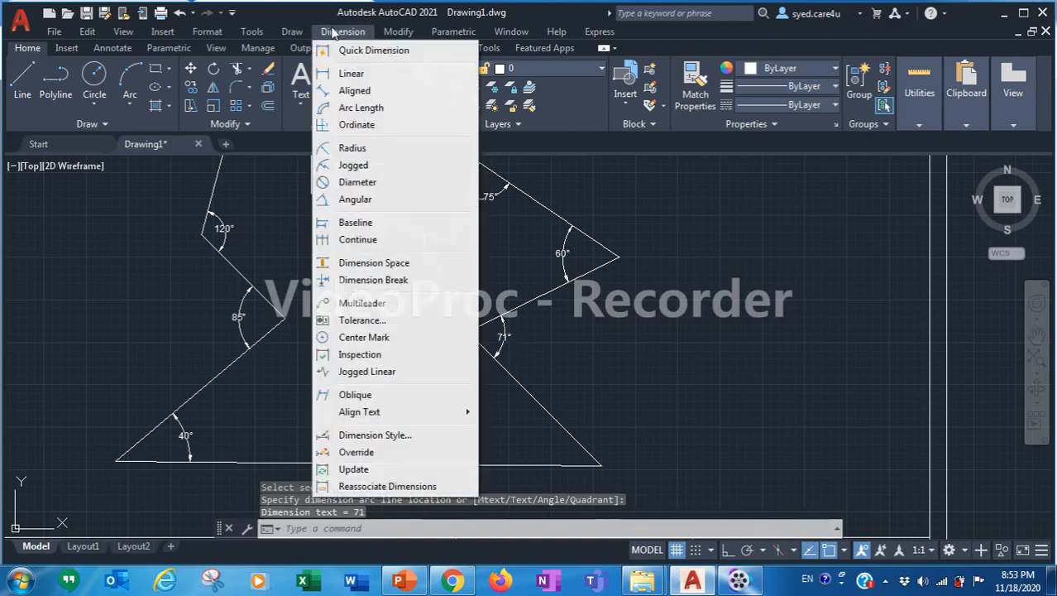
{"action": "left_click", "coordinate": [341, 203]}
{"action": "left_click", "coordinate": [574, 438]}
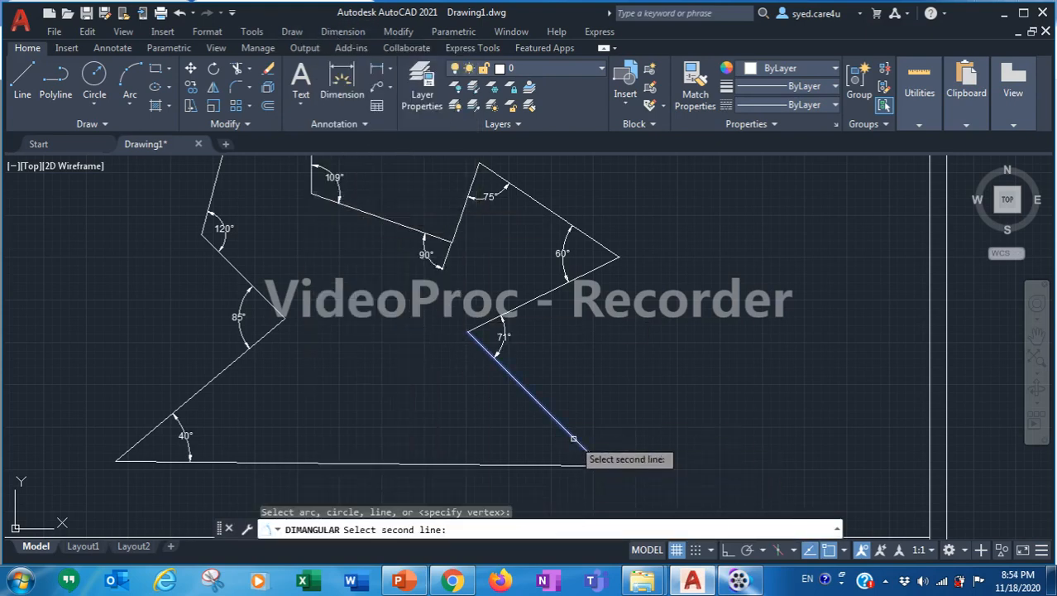
{"action": "left_click", "coordinate": [584, 463]}
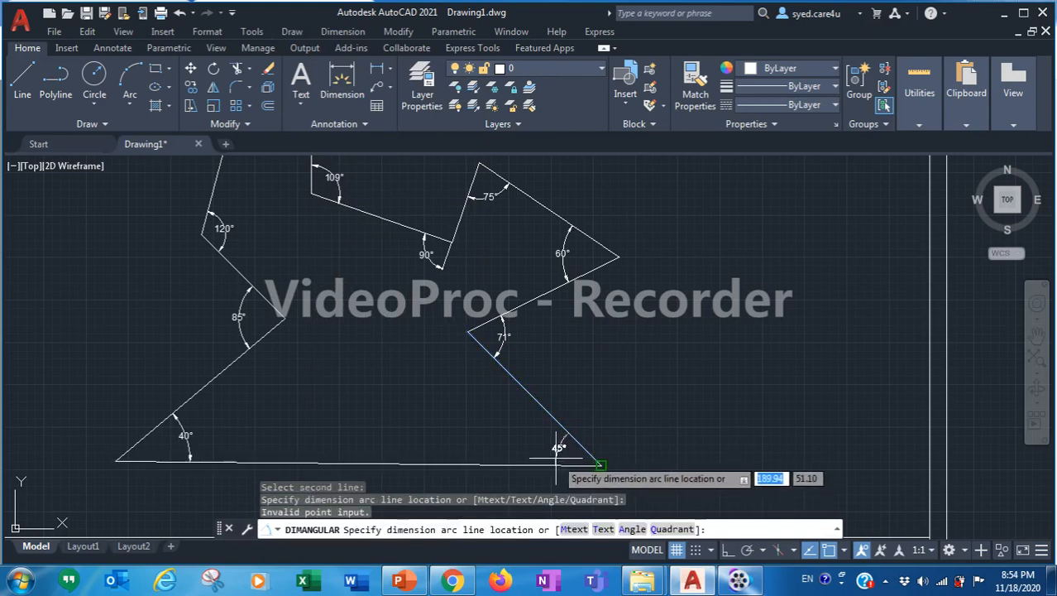
{"action": "left_click", "coordinate": [558, 446]}
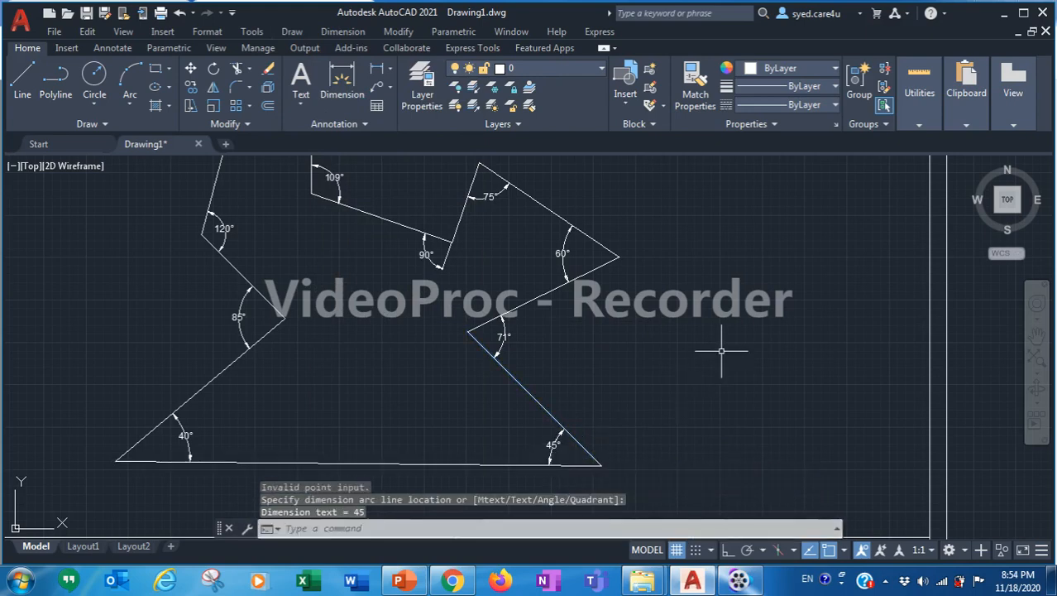
Step: Review the angular dimensions around the whole figure and its placement within the title-block sheet
{"action": "scroll", "coordinate": [685, 334], "scroll_direction": "down", "scroll_amount": 4}
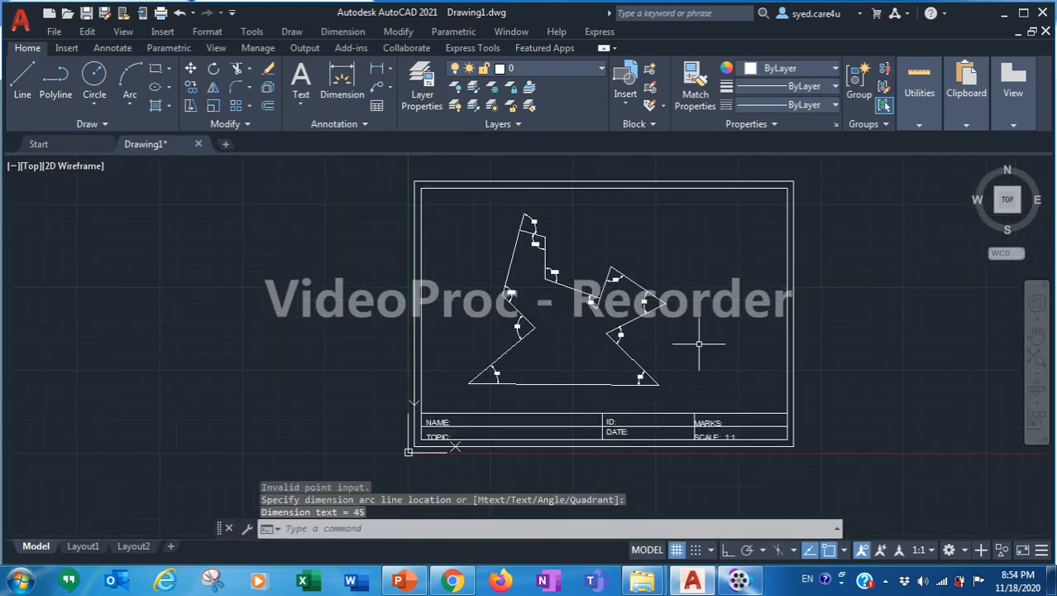
{"action": "scroll", "coordinate": [699, 345], "scroll_direction": "up", "scroll_amount": 3}
{"action": "scroll", "coordinate": [684, 332], "scroll_direction": "down", "scroll_amount": 3}
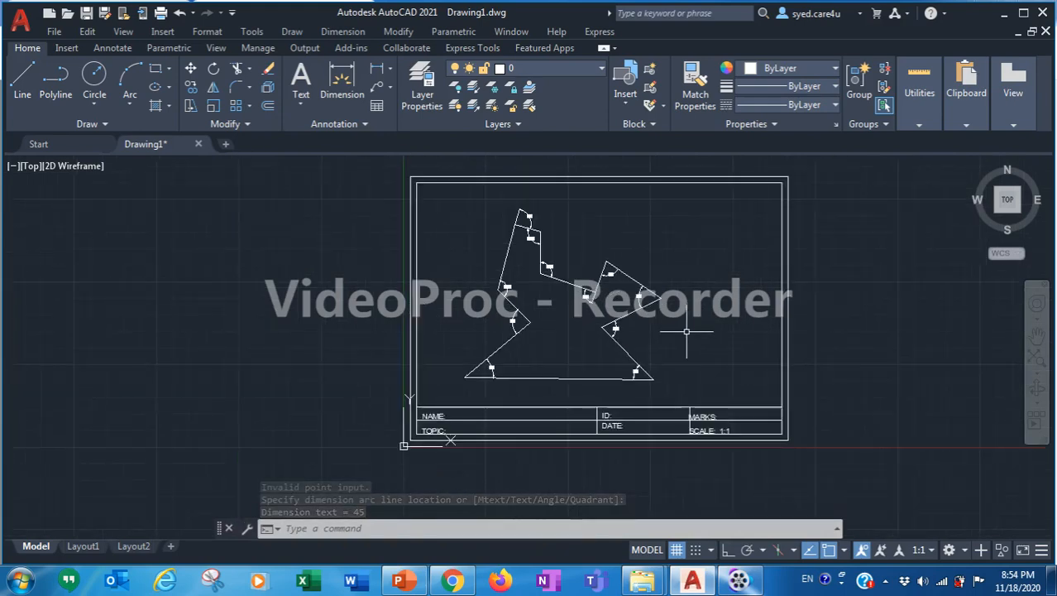
{"action": "scroll", "coordinate": [685, 332], "scroll_direction": "up", "scroll_amount": 2}
{"action": "mouse_move", "coordinate": [693, 329]}
{"action": "middle_mouse_down"}
{"action": "mouse_move", "coordinate": [606, 333]}
{"action": "mouse_move", "coordinate": [628, 328]}
{"action": "middle_mouse_up"}
{"action": "scroll", "coordinate": [658, 306], "scroll_direction": "down", "scroll_amount": 2}
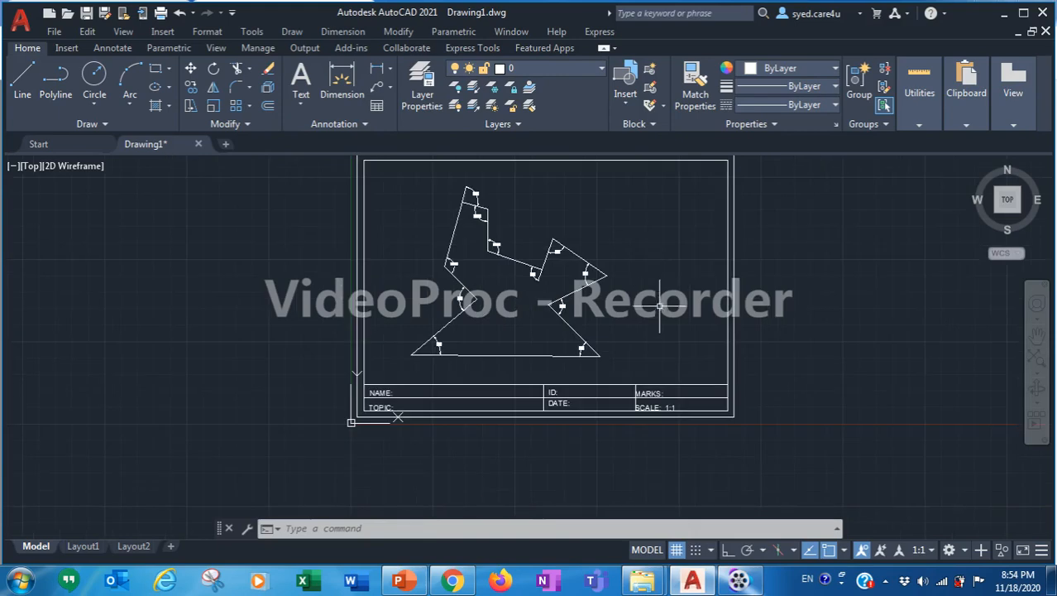
{"action": "scroll", "coordinate": [659, 310], "scroll_direction": "up", "scroll_amount": 2}
{"action": "mouse_move", "coordinate": [642, 281]}
{"action": "middle_mouse_down"}
{"action": "mouse_move", "coordinate": [626, 332]}
{"action": "mouse_move", "coordinate": [633, 326]}
{"action": "middle_mouse_up"}
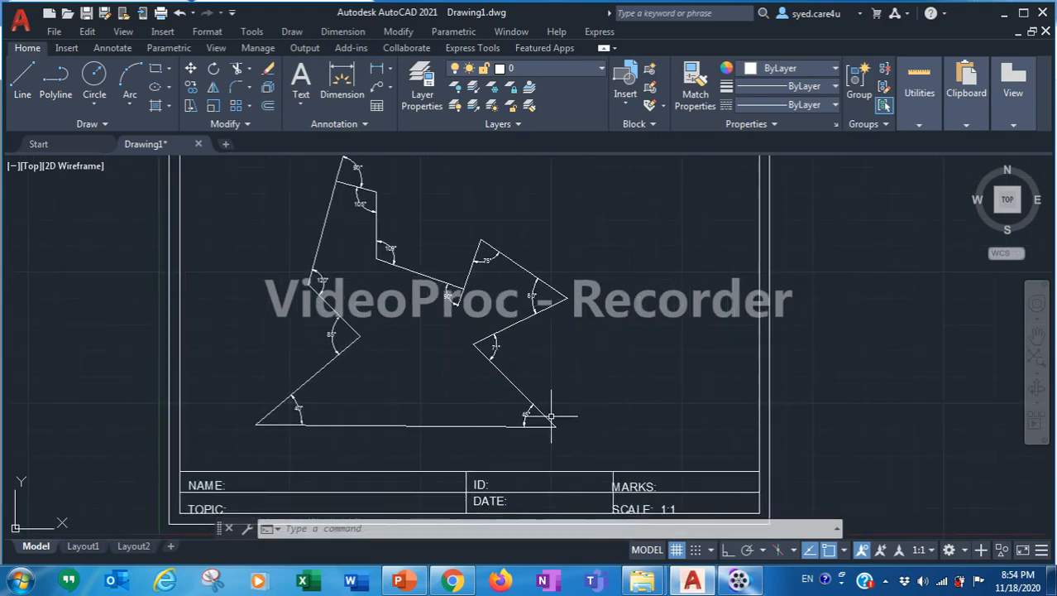
Step: Set the lineweight of the A–K figure's outline to 0.50 mm and clear the selection
{"action": "left_click", "coordinate": [380, 424]}
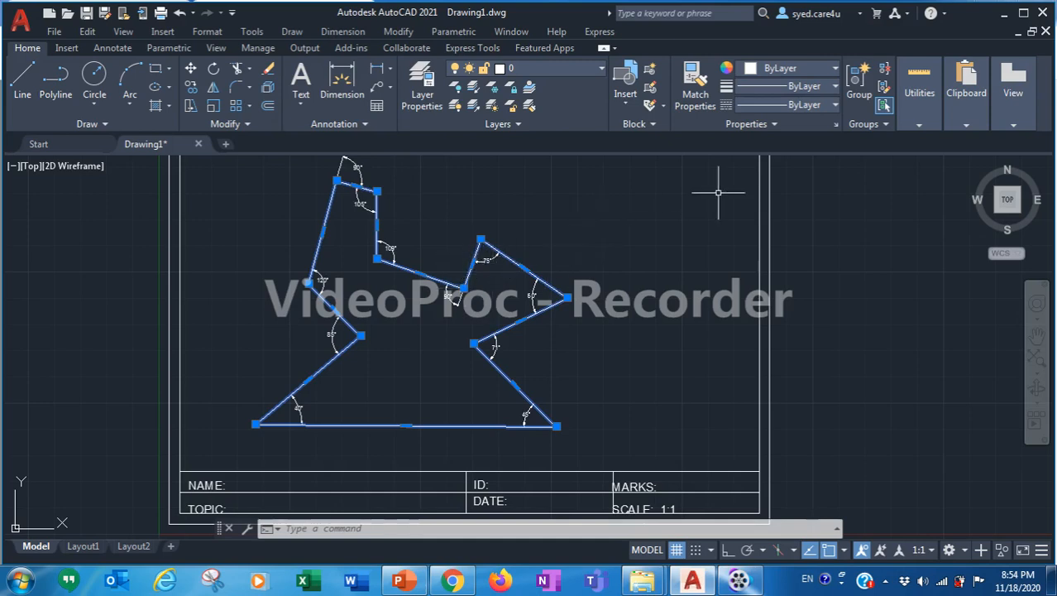
{"action": "left_click", "coordinate": [836, 69]}
{"action": "left_click", "coordinate": [838, 71]}
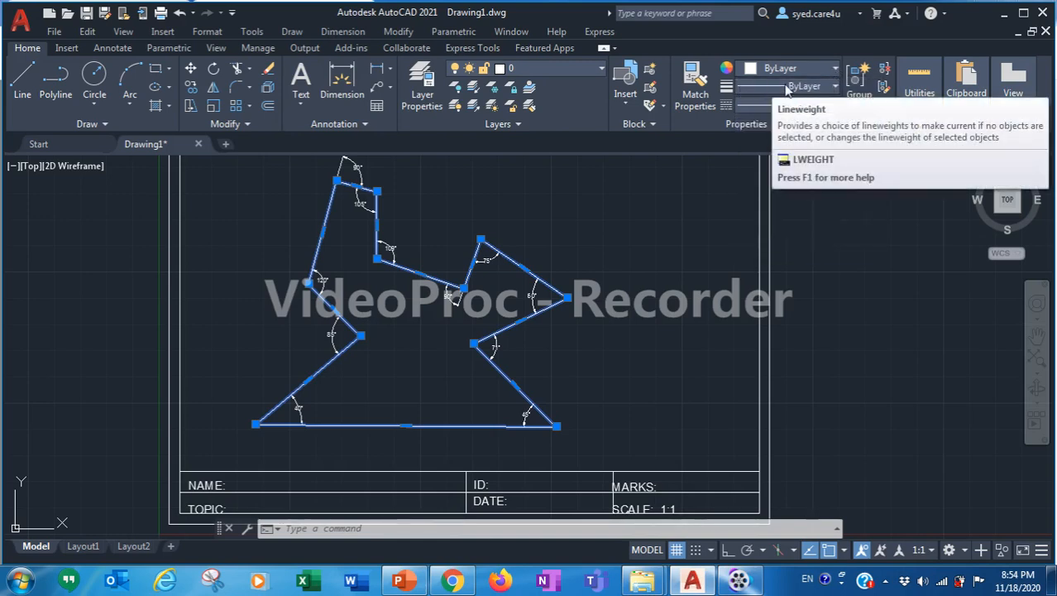
{"action": "left_click", "coordinate": [835, 88]}
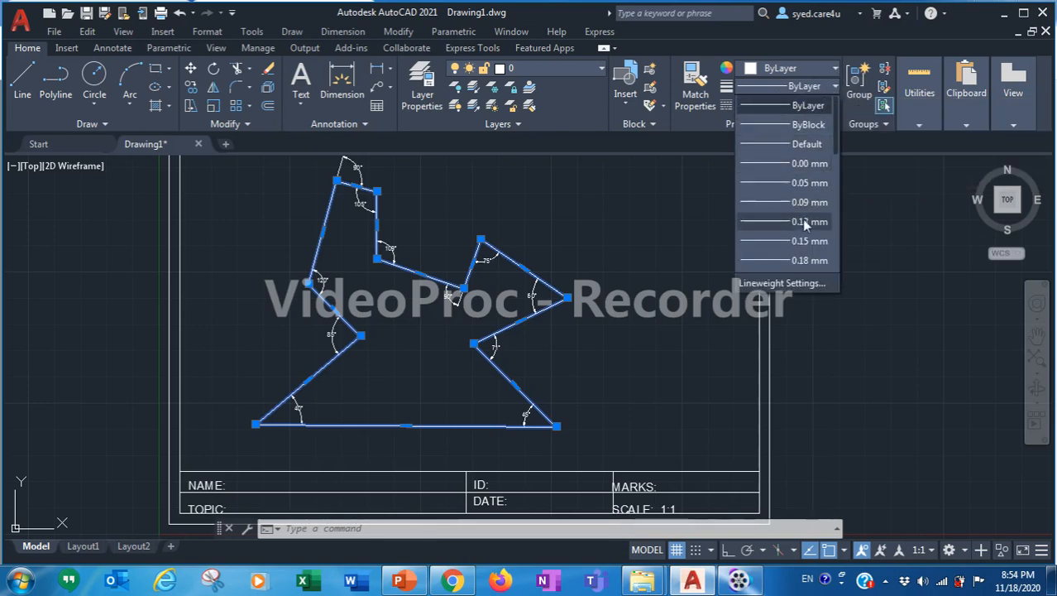
{"action": "scroll", "coordinate": [799, 220], "scroll_direction": "down", "scroll_amount": 1}
{"action": "scroll", "coordinate": [804, 231], "scroll_direction": "down", "scroll_amount": 1}
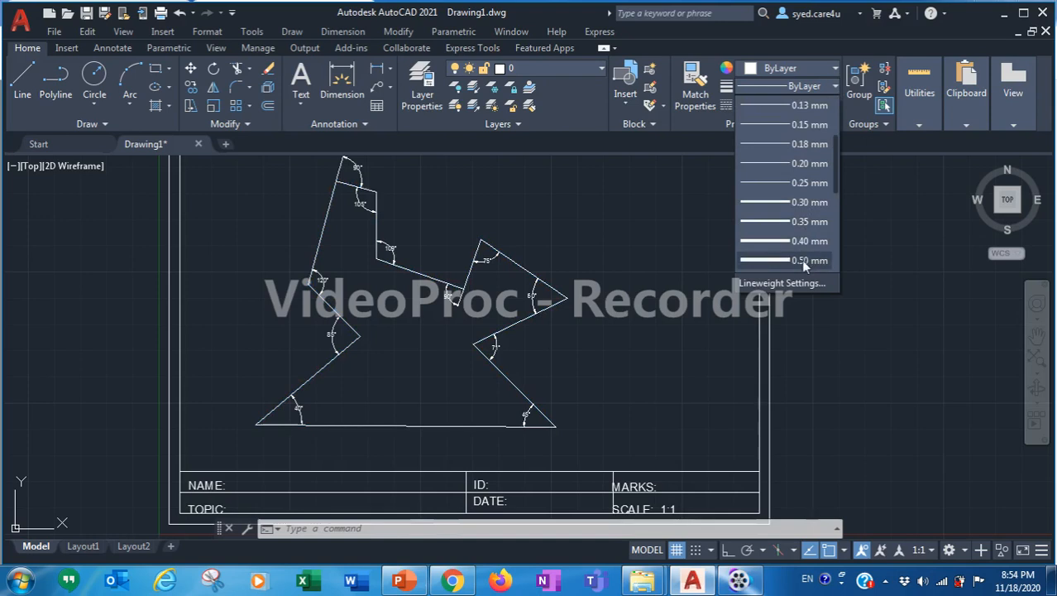
{"action": "left_click", "coordinate": [804, 261]}
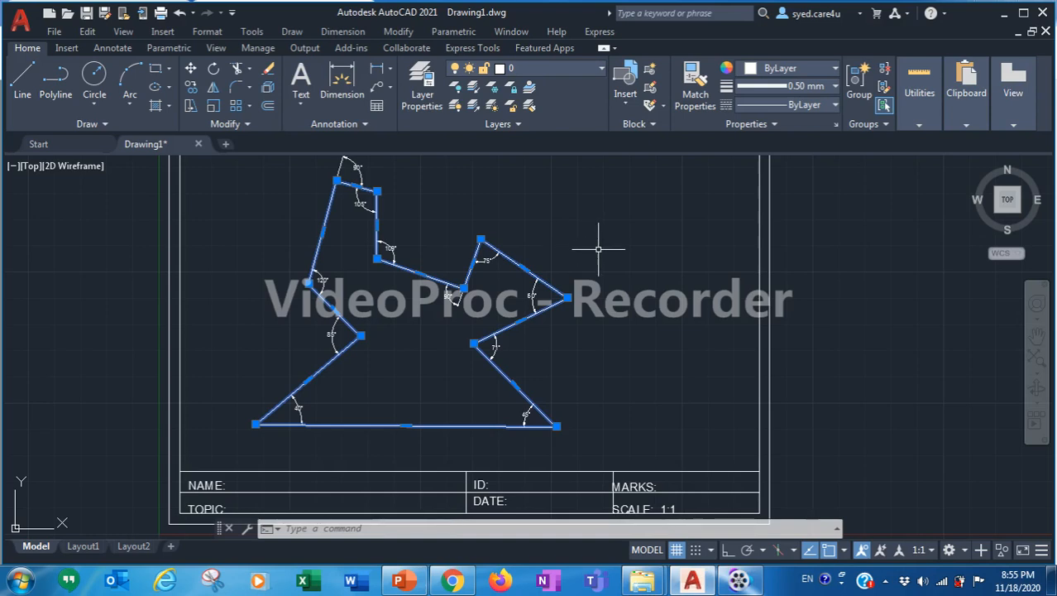
{"action": "key", "text": "Escape"}
{"action": "key", "text": "Escape"}
{"action": "key", "text": "Escape"}
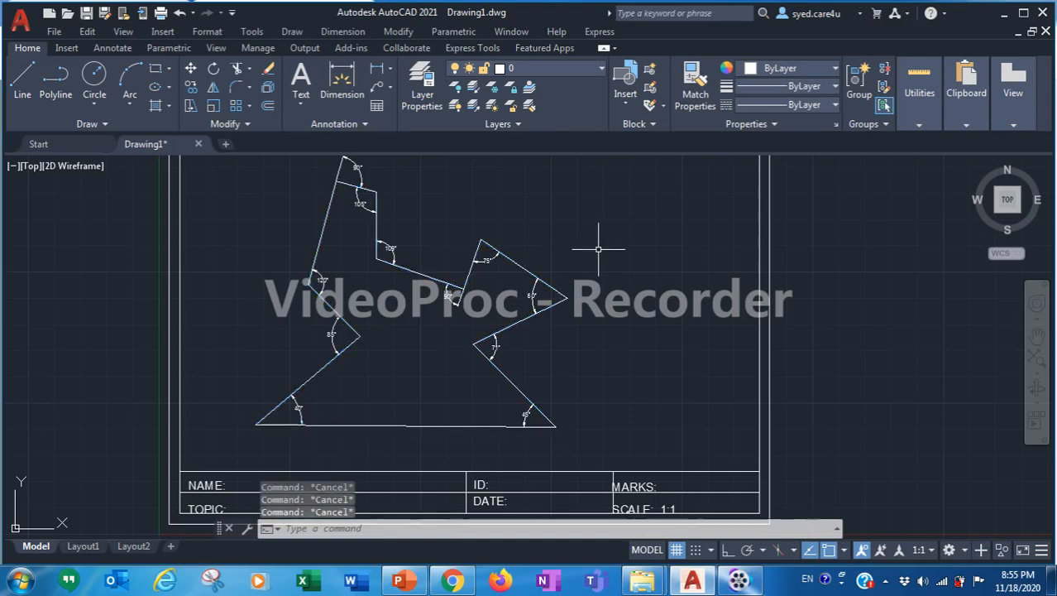
{"action": "scroll", "coordinate": [598, 248], "scroll_direction": "down", "scroll_amount": 2}
{"action": "scroll", "coordinate": [602, 242], "scroll_direction": "up", "scroll_amount": 1}
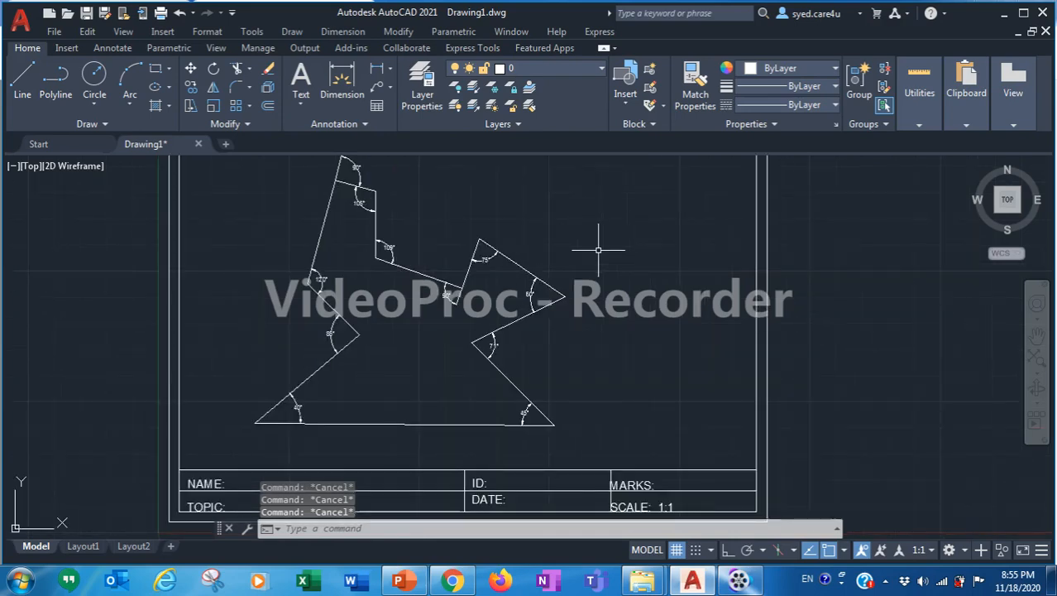
{"action": "scroll", "coordinate": [608, 236], "scroll_direction": "down", "scroll_amount": 1}
{"action": "middle_click_drag", "start_coordinate": [609, 236], "coordinate": [529, 292]}
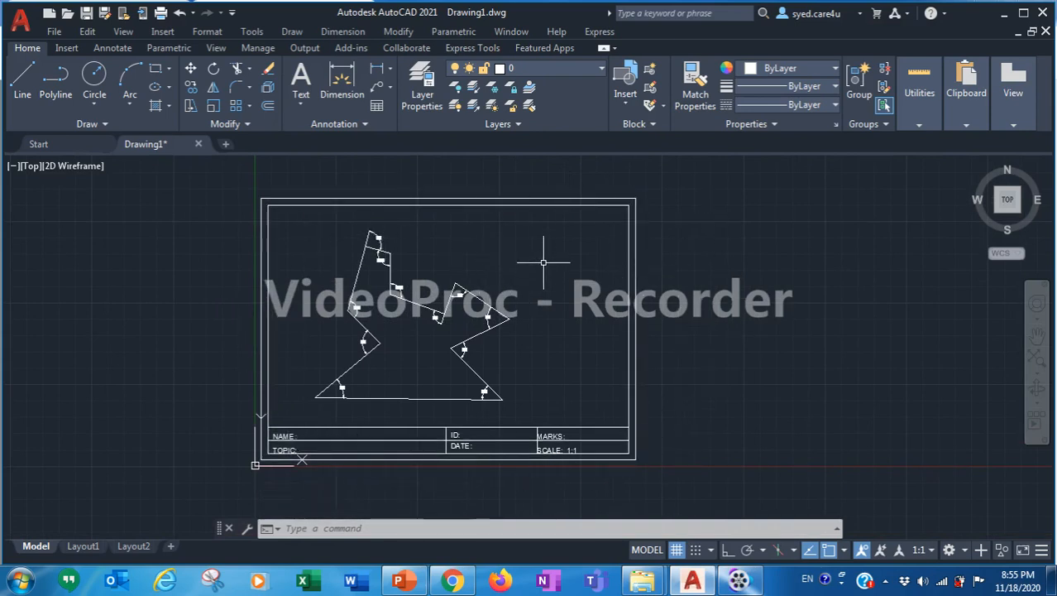
{"action": "scroll", "coordinate": [573, 340], "scroll_direction": "up", "scroll_amount": 2}
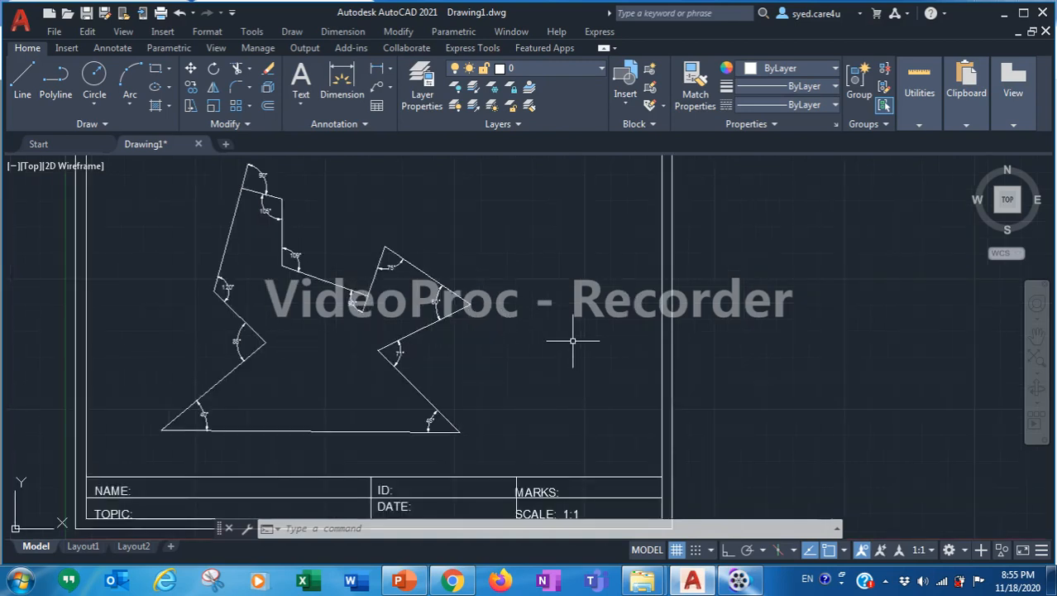
Step: Start plotting the model-space drawing and choose Foxit PhantomPDF Printer as the plotter
{"action": "scroll", "coordinate": [572, 340], "scroll_direction": "down", "scroll_amount": 2}
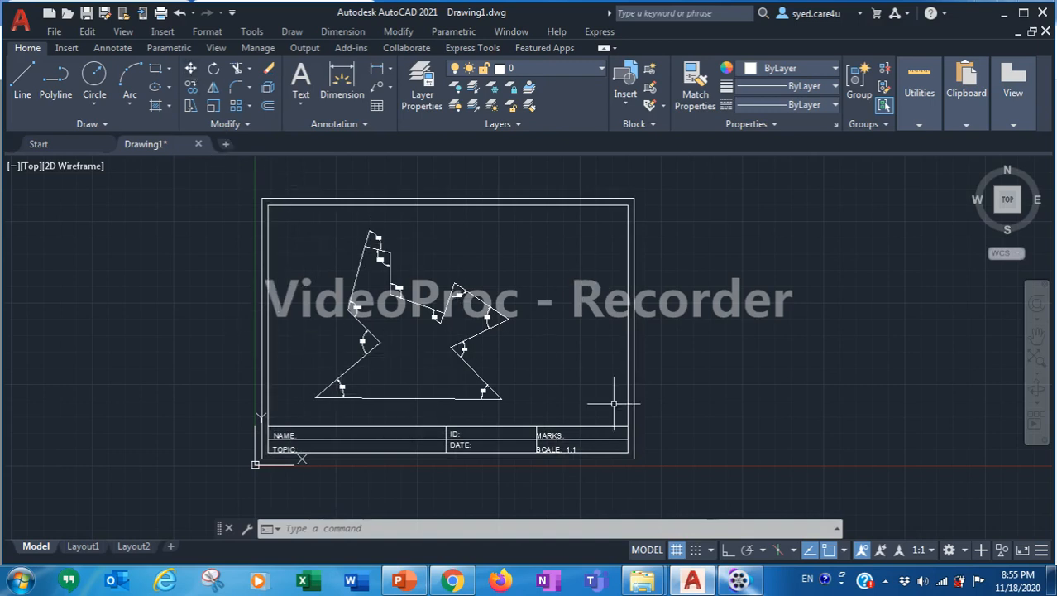
{"action": "left_click", "coordinate": [162, 14]}
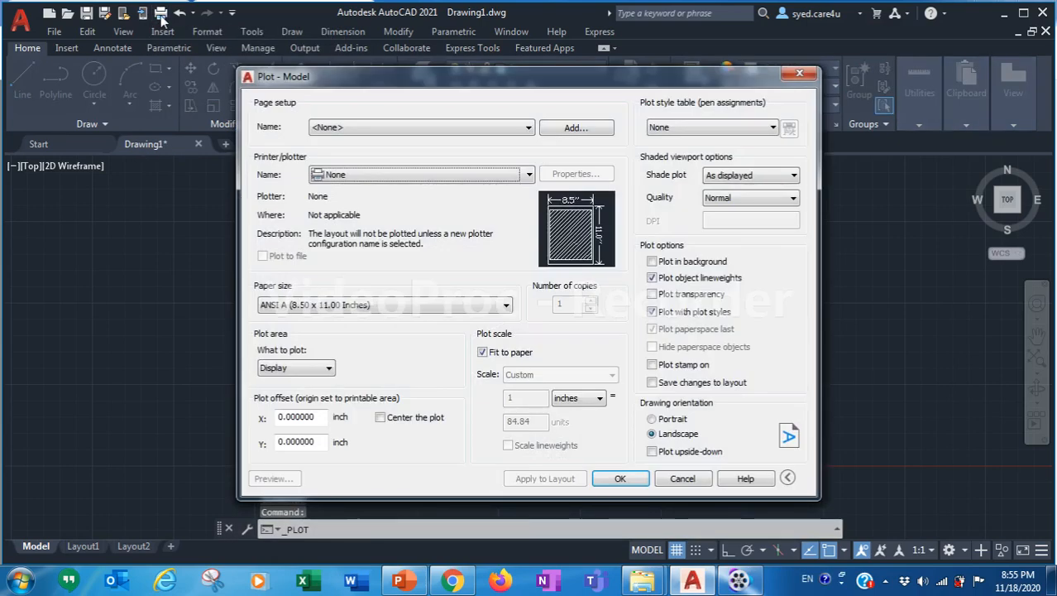
{"action": "left_click", "coordinate": [528, 176]}
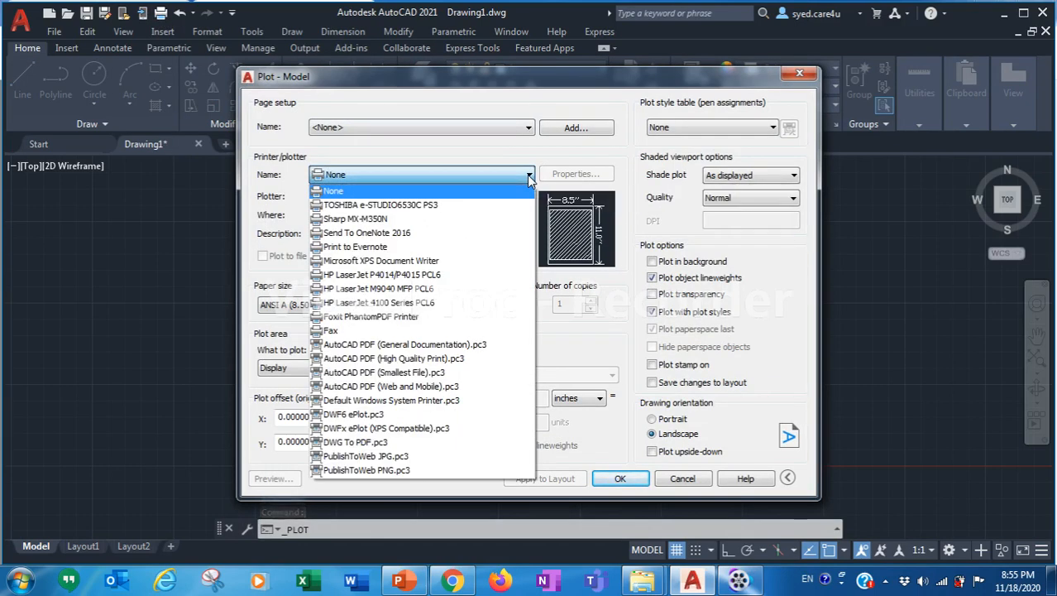
{"action": "left_click", "coordinate": [529, 177]}
{"action": "left_click", "coordinate": [529, 177]}
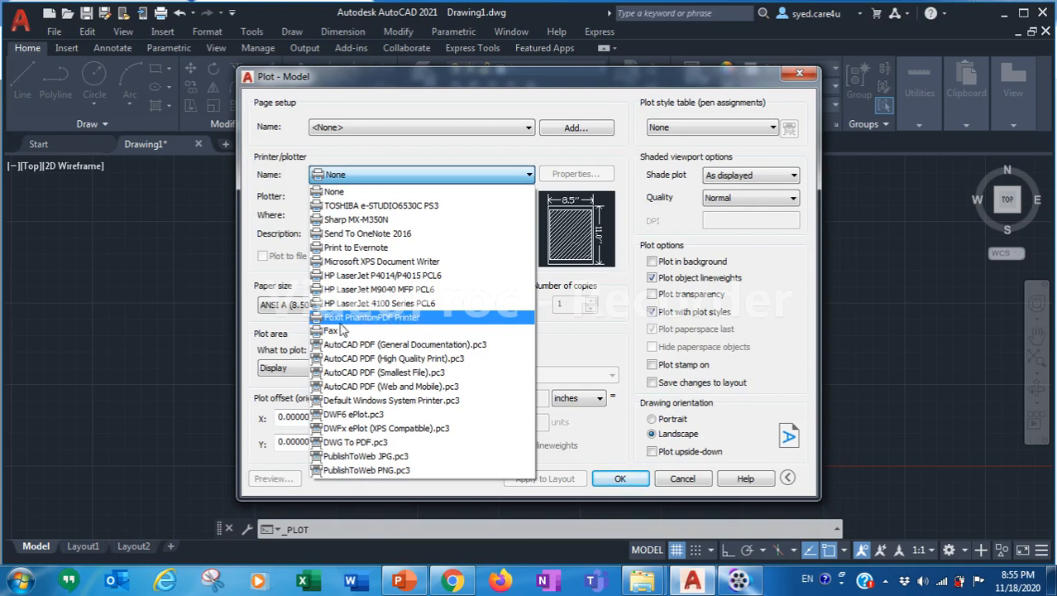
{"action": "left_click", "coordinate": [413, 320]}
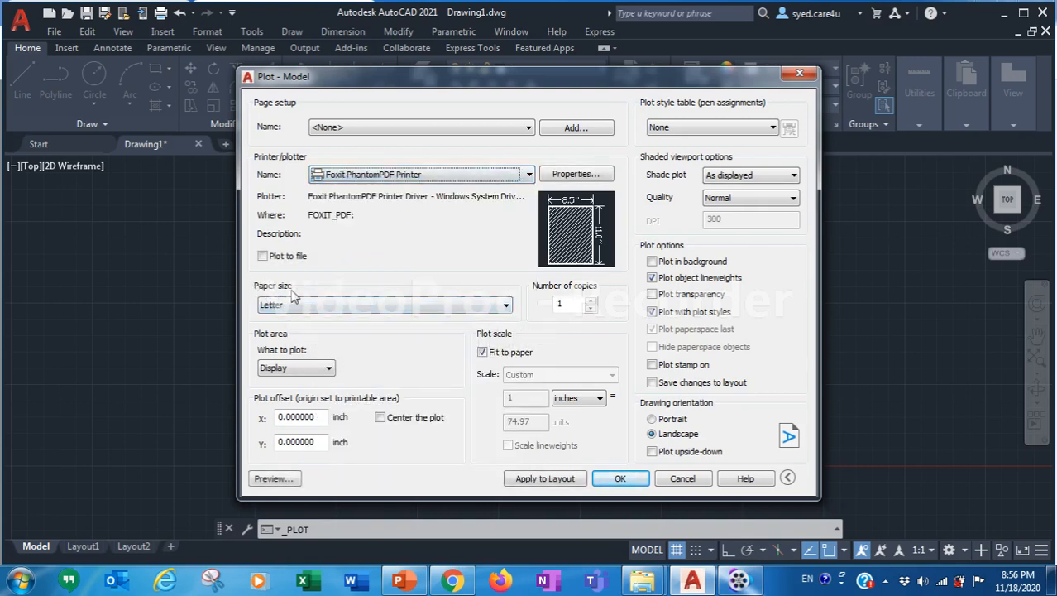
Step: Set the plot's paper size to A4 Rotated
{"action": "left_click", "coordinate": [486, 306]}
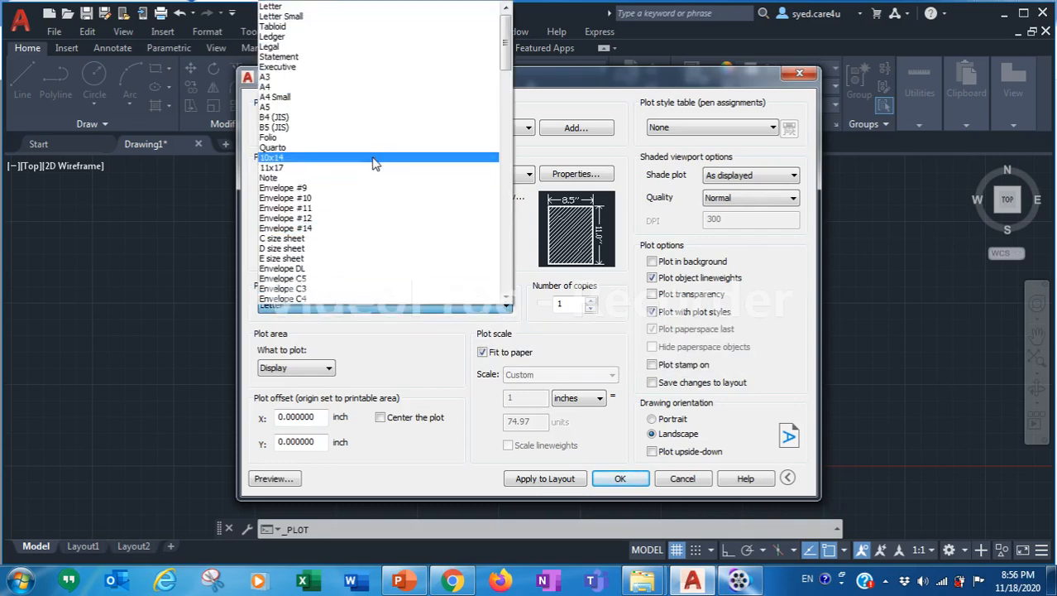
{"action": "scroll", "coordinate": [372, 174], "scroll_direction": "down", "scroll_amount": 6}
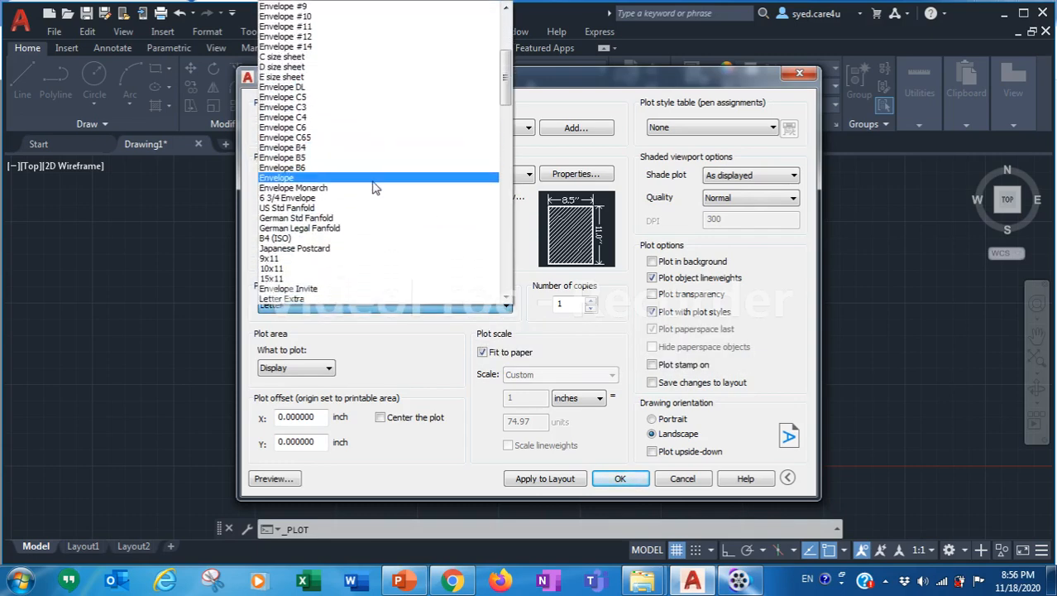
{"action": "scroll", "coordinate": [372, 188], "scroll_direction": "down", "scroll_amount": 4}
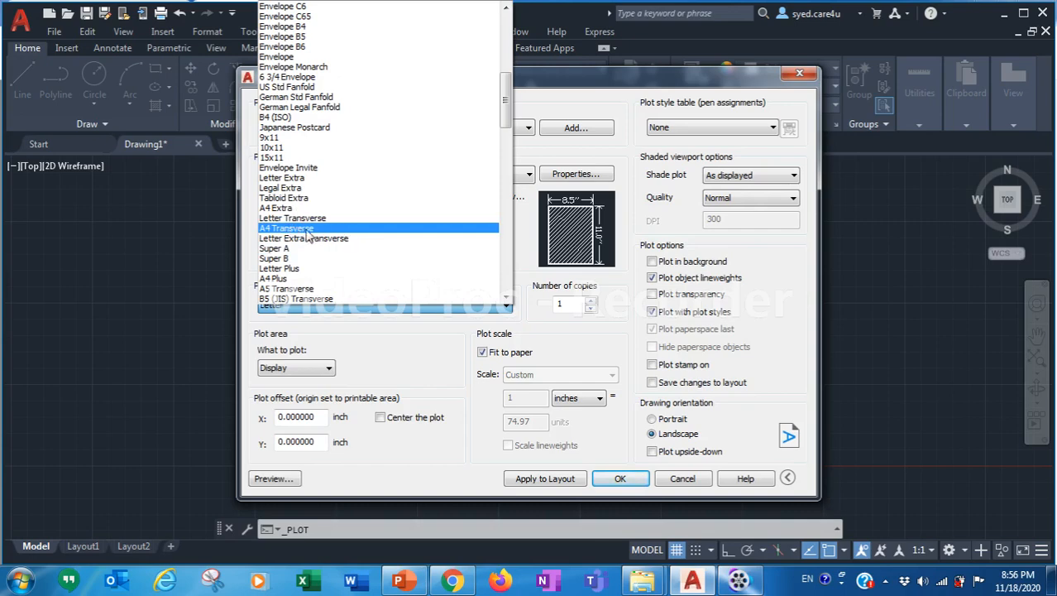
{"action": "scroll", "coordinate": [405, 257], "scroll_direction": "down", "scroll_amount": 1}
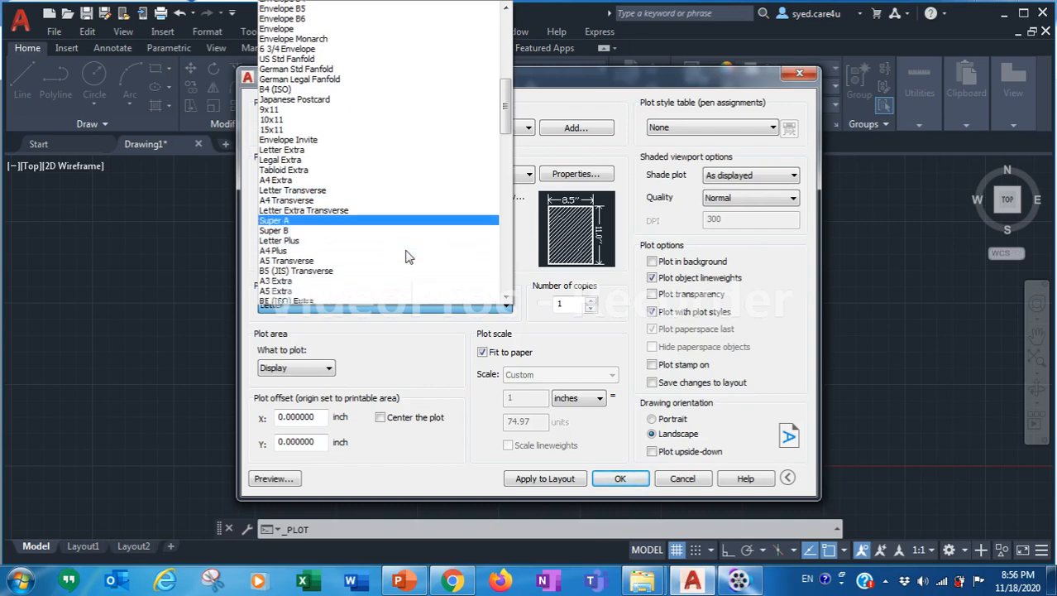
{"action": "scroll", "coordinate": [406, 257], "scroll_direction": "down", "scroll_amount": 5}
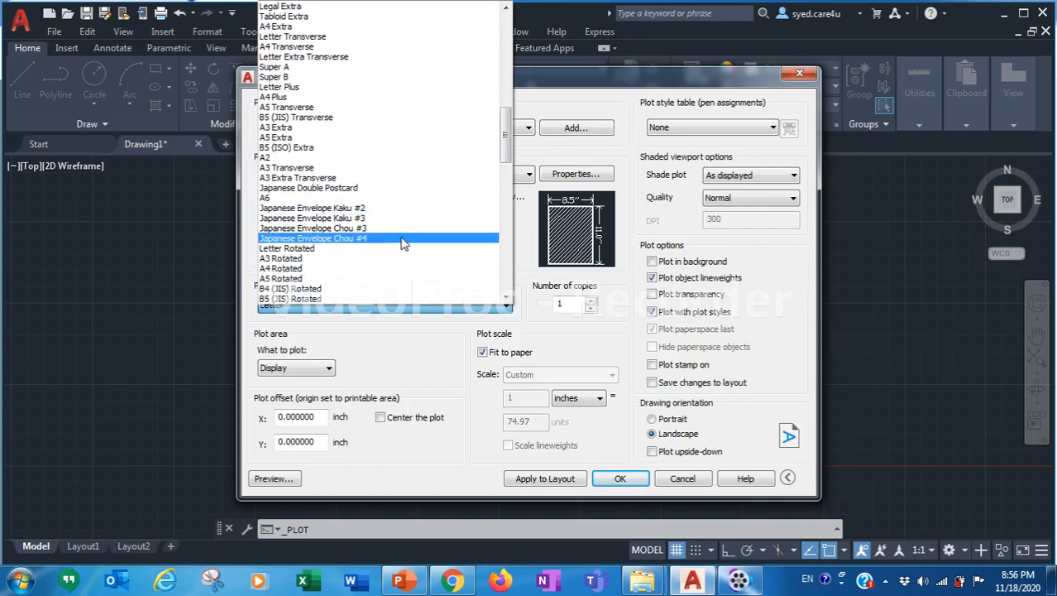
{"action": "left_click", "coordinate": [316, 270]}
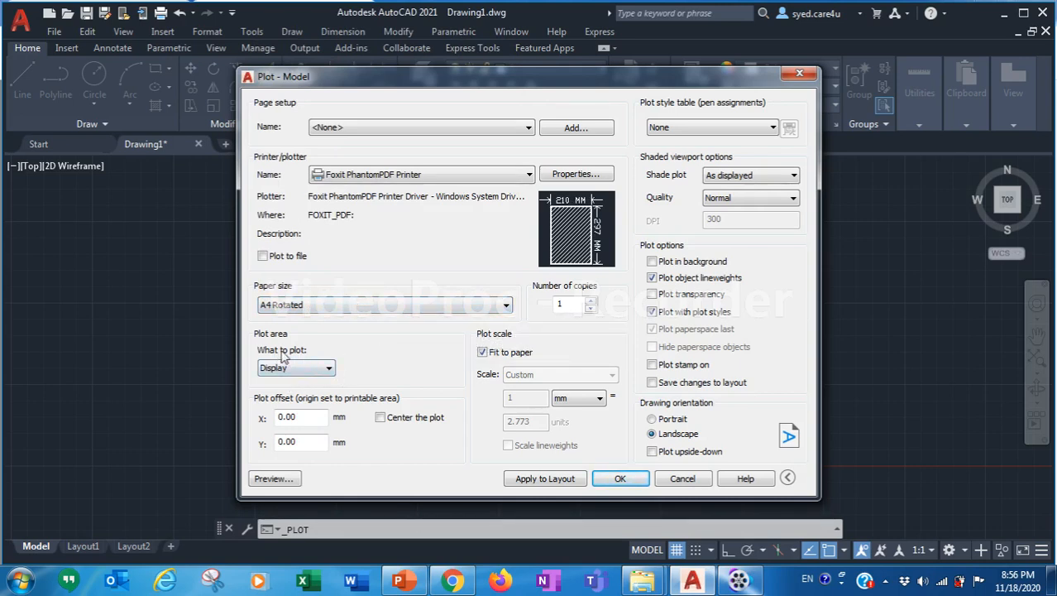
Step: Set the plot area to the drawing's Limits
{"action": "left_click", "coordinate": [326, 370]}
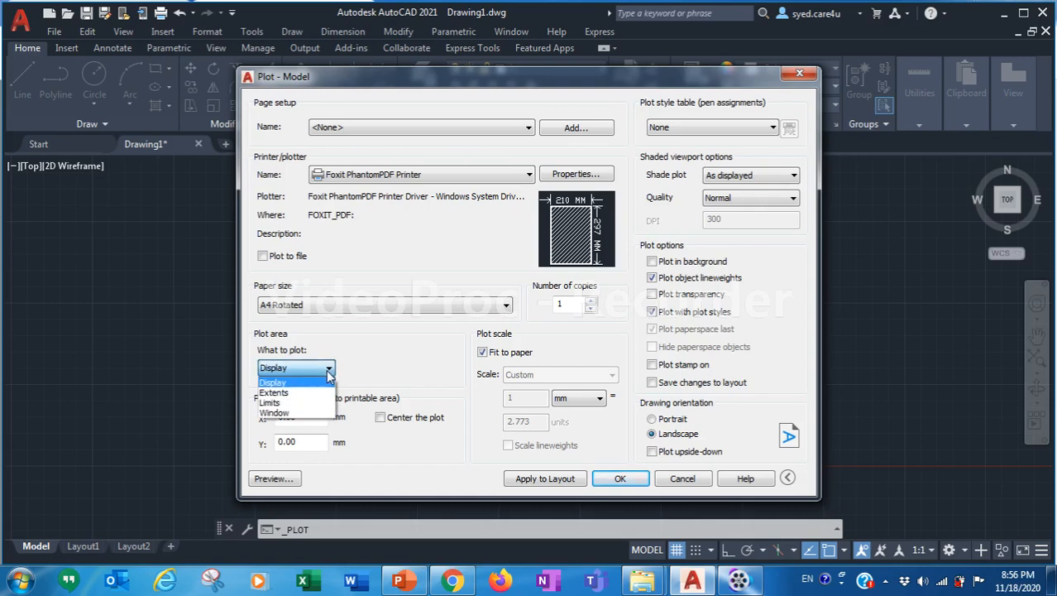
{"action": "left_click", "coordinate": [281, 402]}
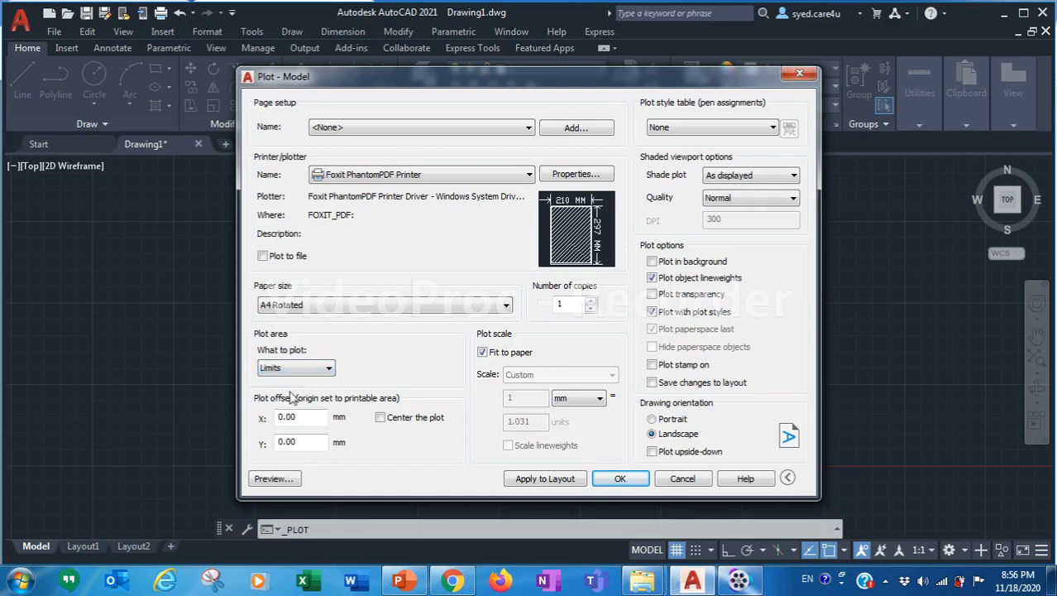
{"action": "left_click", "coordinate": [328, 370]}
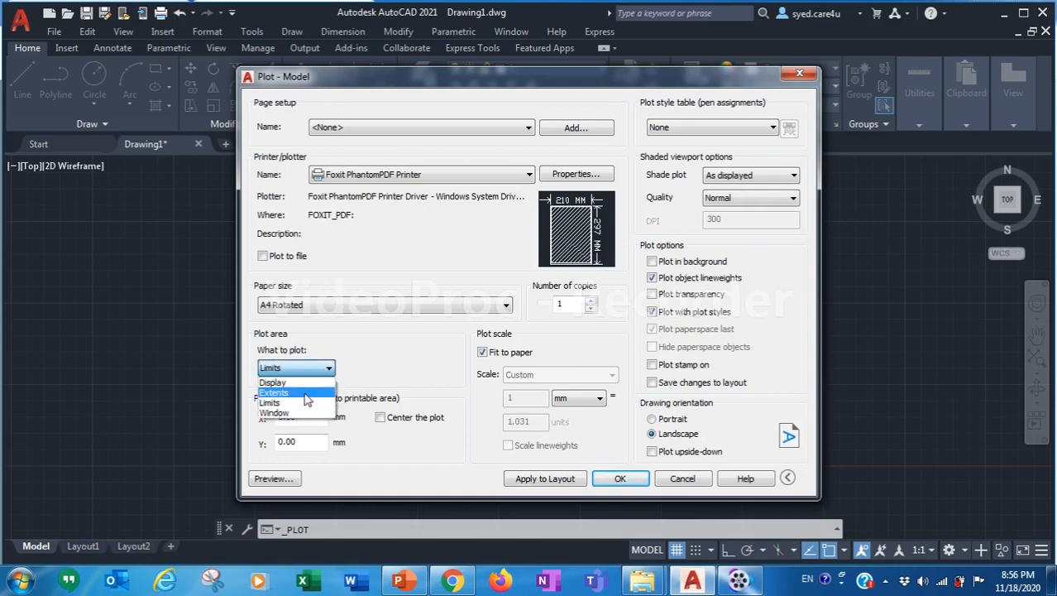
{"action": "left_click", "coordinate": [306, 404]}
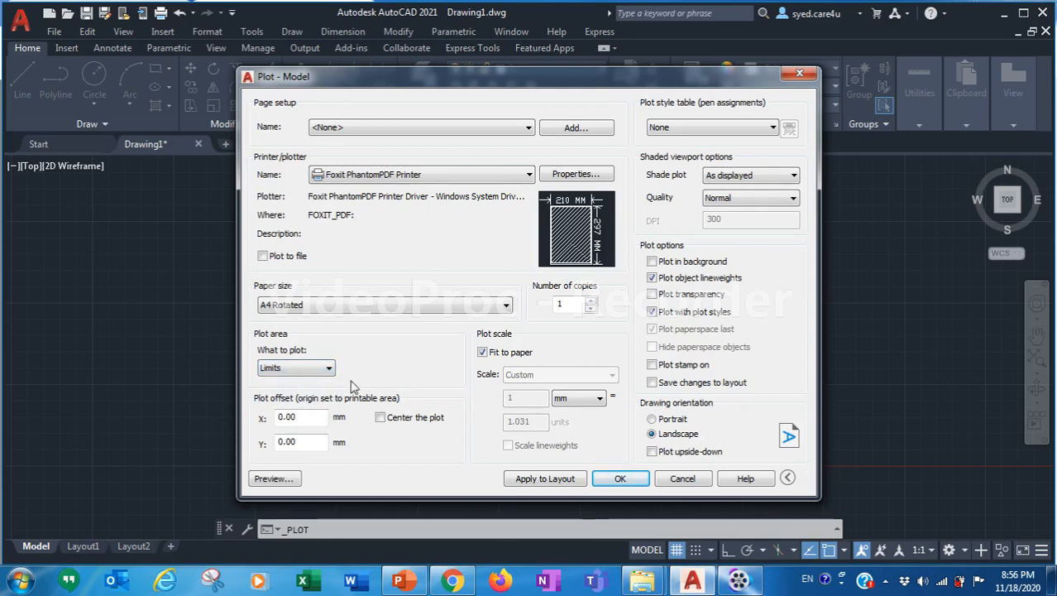
Step: Center the plot on the paper, and check the sheet layout in the plot preview
{"action": "left_click", "coordinate": [381, 418]}
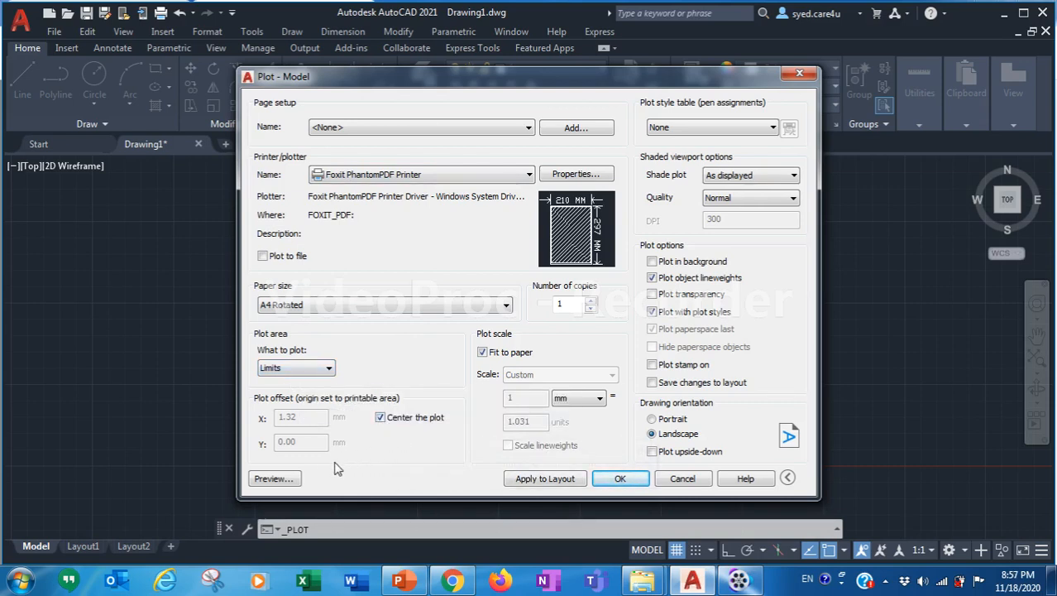
{"action": "left_click", "coordinate": [283, 482]}
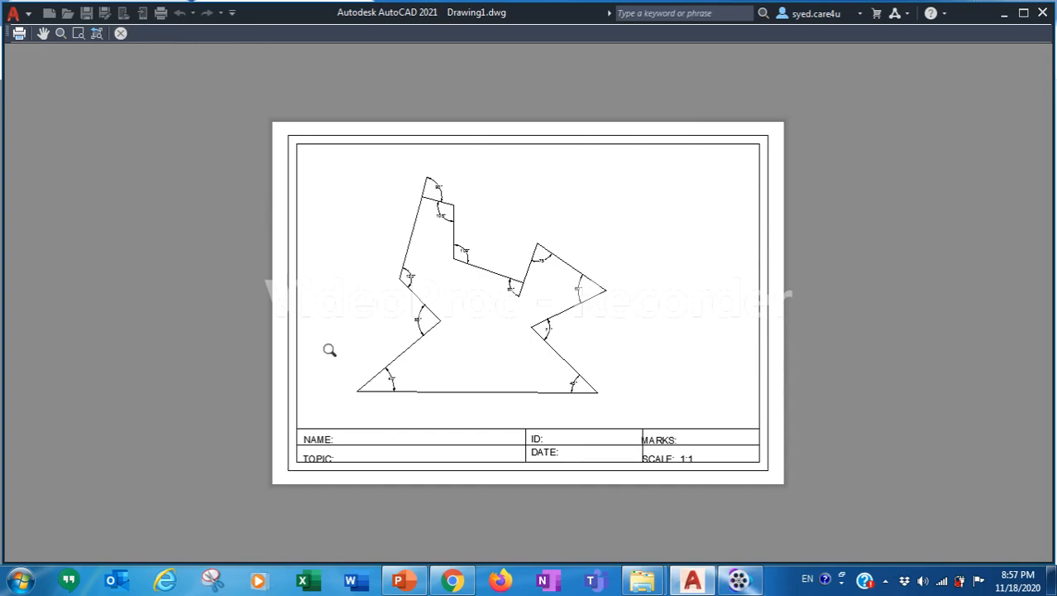
{"action": "left_click", "coordinate": [122, 35]}
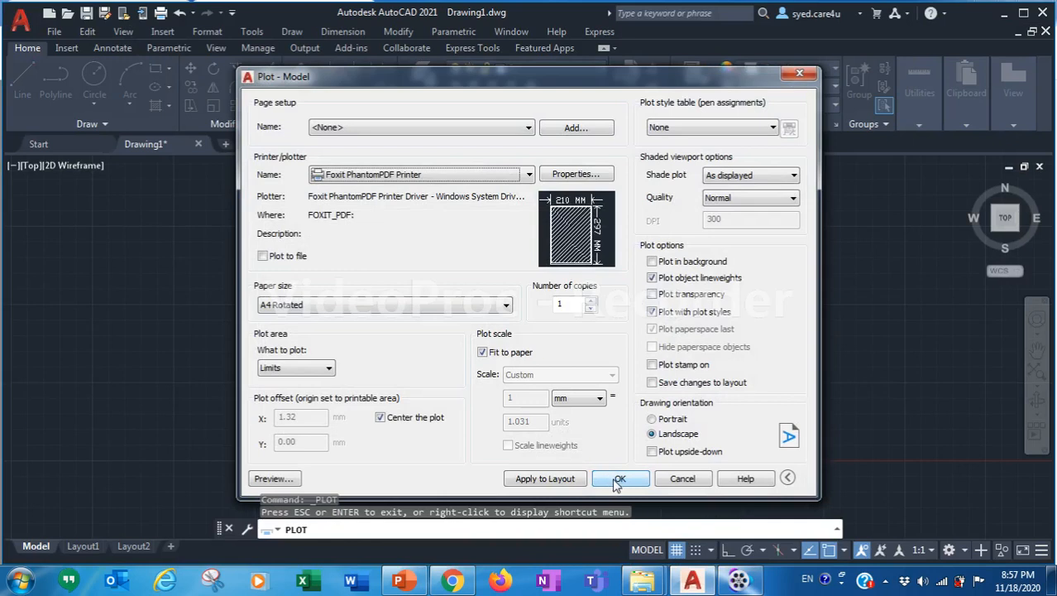
Step: Plot the sheet to a PDF in the MARKS folder, named with "Exercise 1", the student ID number and "A4 sheet"
{"action": "left_click", "coordinate": [620, 479]}
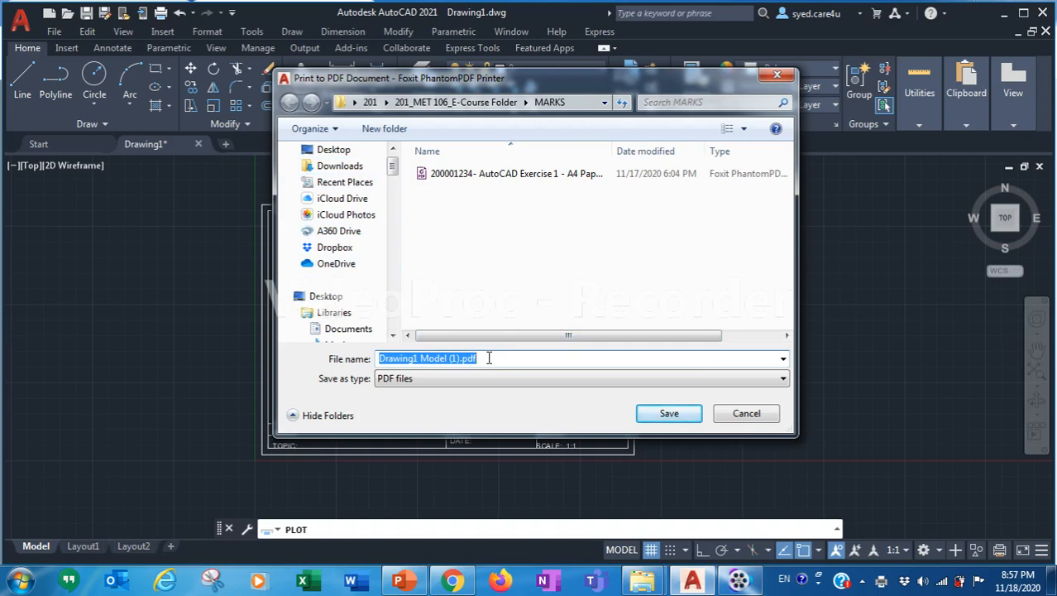
{"action": "key", "text": "BackSpace"}
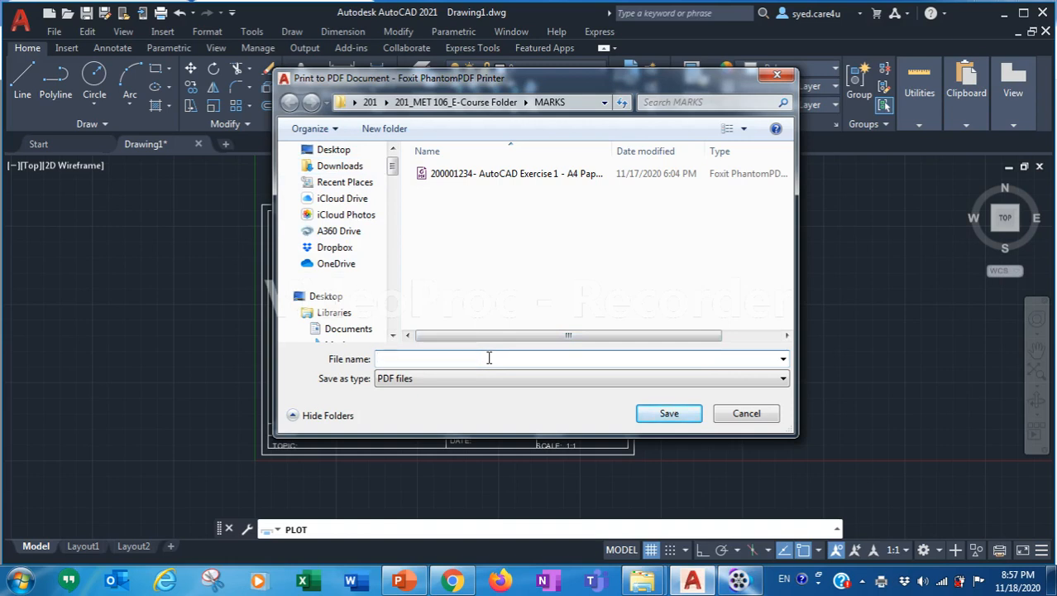
{"action": "type", "text": "Exercise 1 - 200001234 - A4 sheet"}
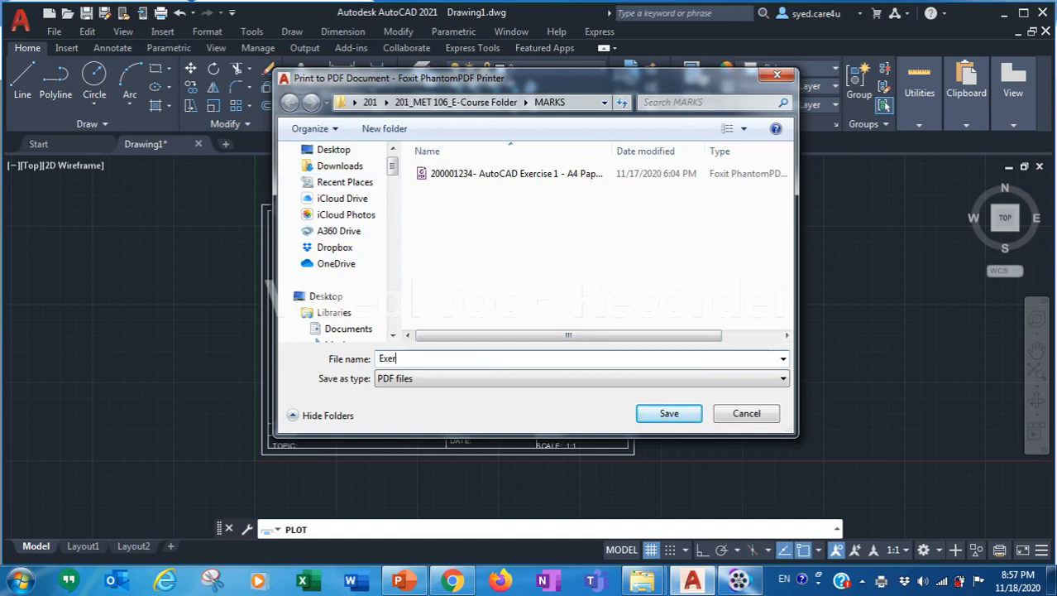
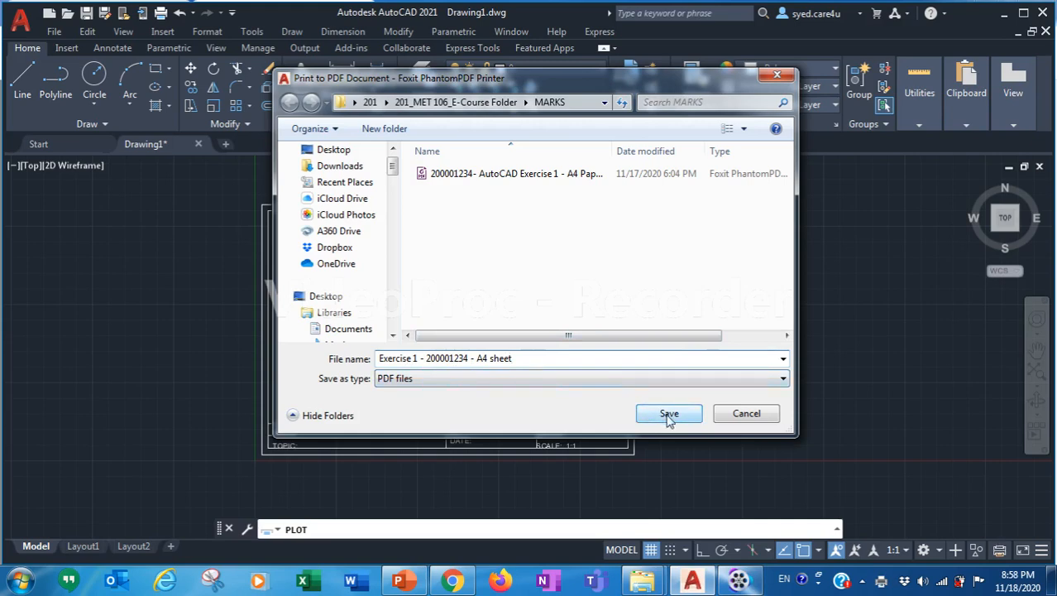
{"action": "left_click", "coordinate": [668, 414]}
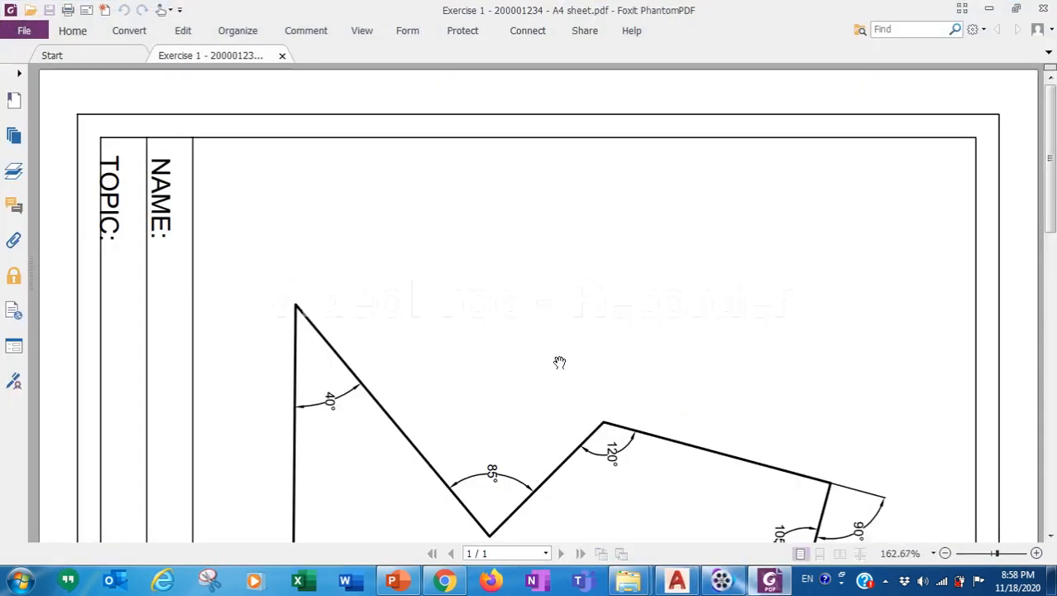
Step: Rotate the plotted PDF page to the right three times to stand it upright
{"action": "right_click", "coordinate": [564, 320]}
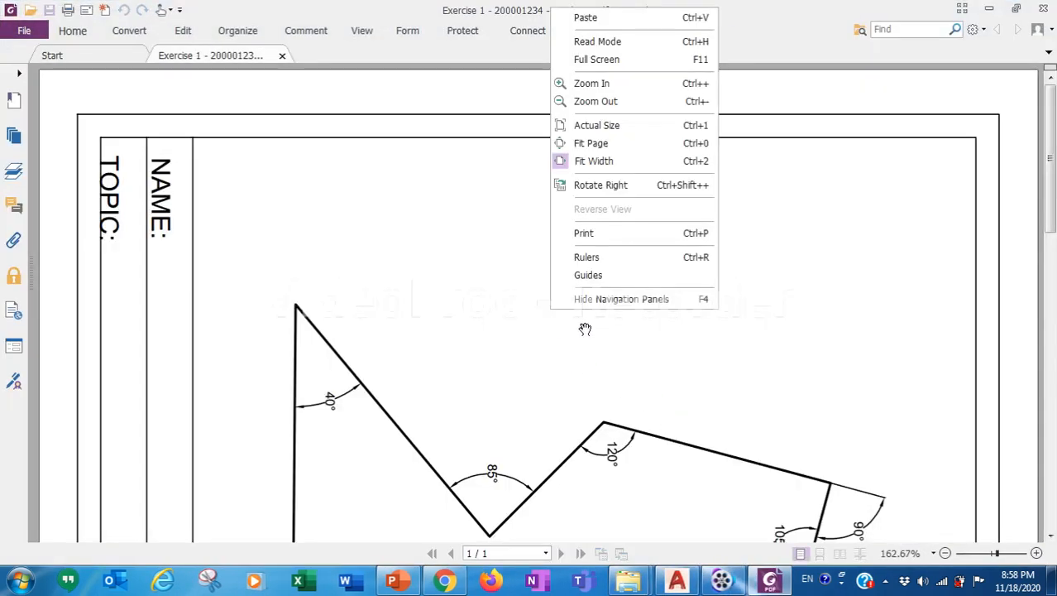
{"action": "left_click", "coordinate": [620, 182]}
{"action": "right_click", "coordinate": [556, 237]}
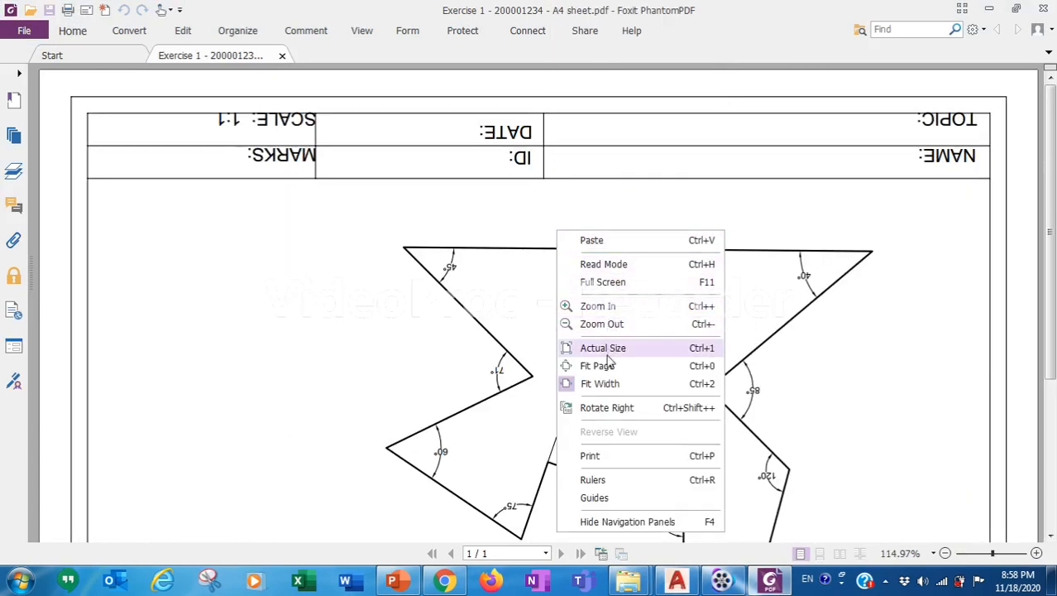
{"action": "left_click", "coordinate": [603, 408]}
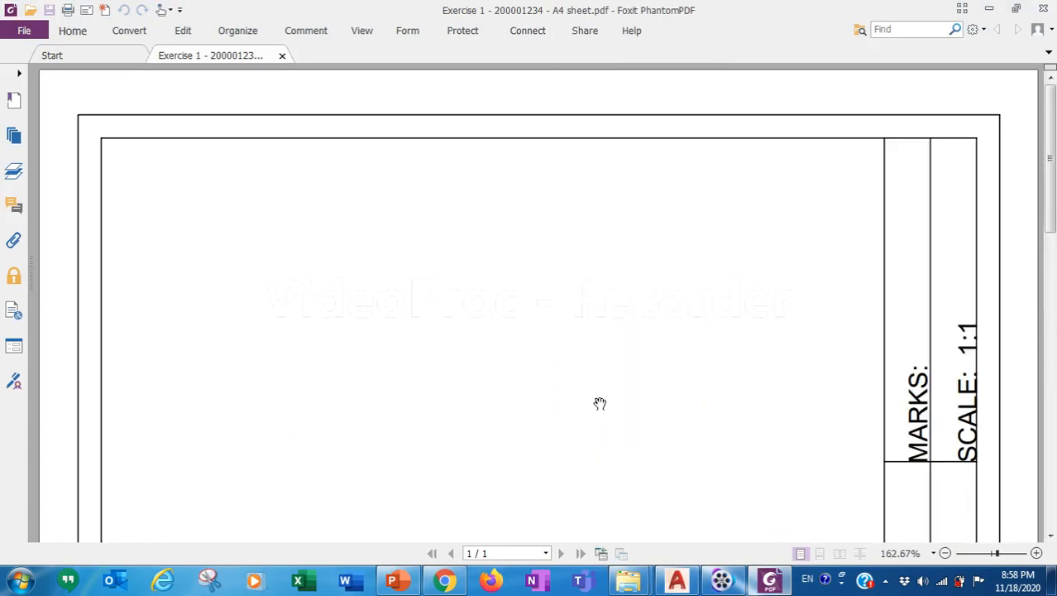
{"action": "right_click", "coordinate": [608, 352]}
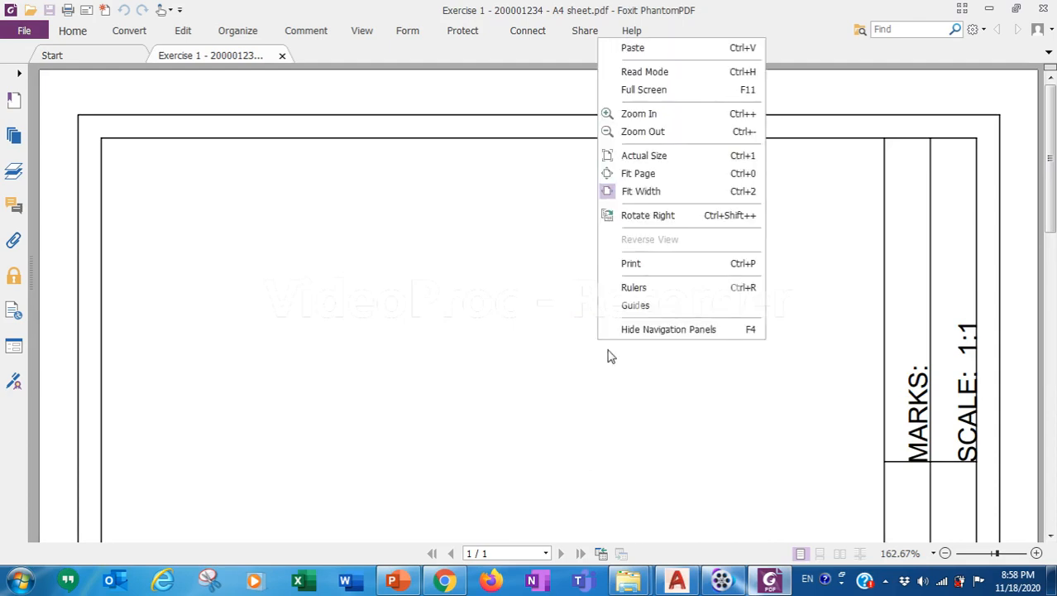
{"action": "left_click", "coordinate": [643, 218]}
Step: Examine the plotted PDF sheet from the top of the figure to the title block, including its outline and angle dimensions
{"action": "scroll", "coordinate": [595, 312], "scroll_direction": "down", "scroll_amount": 3}
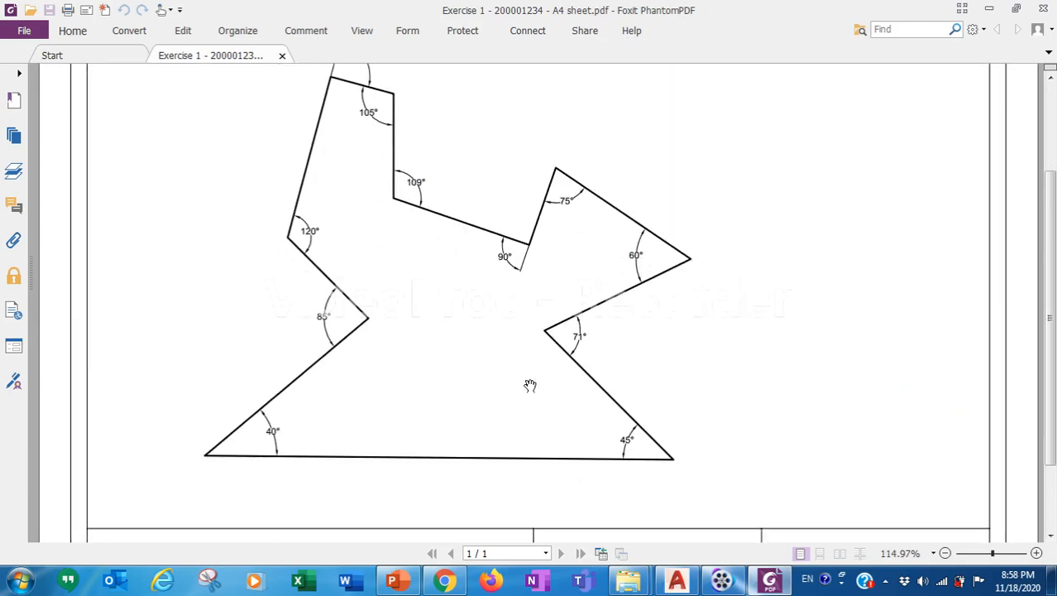
{"action": "scroll", "coordinate": [475, 456], "scroll_direction": "down", "scroll_amount": 3}
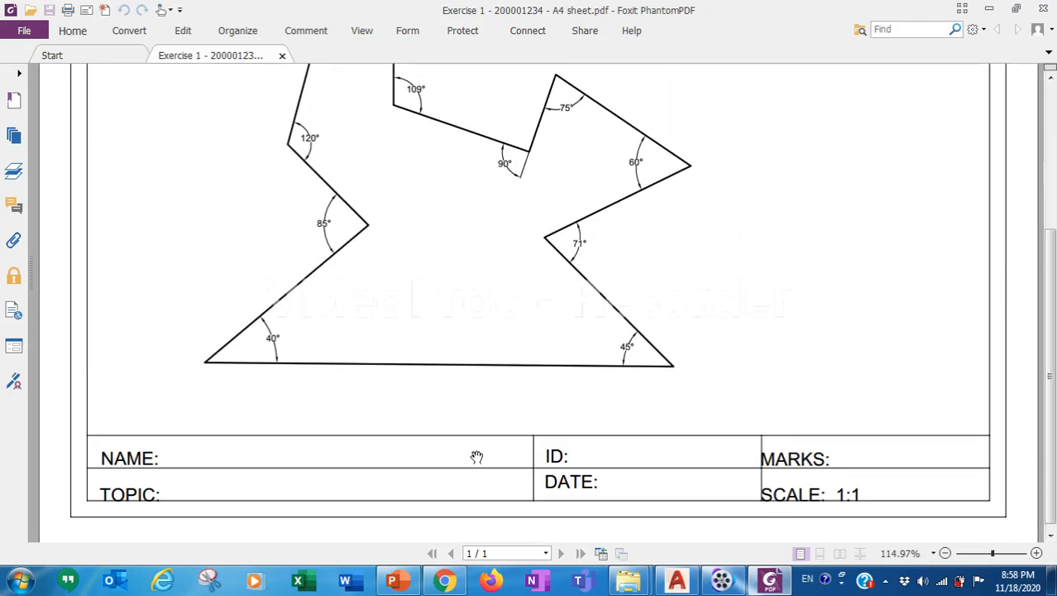
{"action": "left_click_drag", "start_coordinate": [536, 449], "coordinate": [667, 492]}
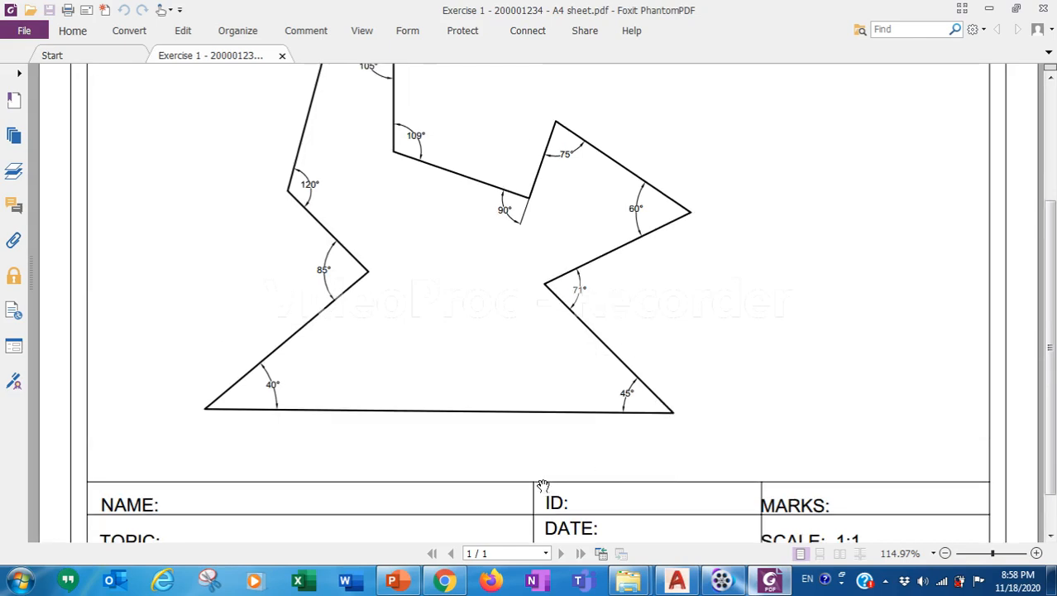
{"action": "scroll", "coordinate": [542, 484], "scroll_direction": "up", "scroll_amount": 4}
{"action": "scroll", "coordinate": [536, 459], "scroll_direction": "down", "scroll_amount": 3}
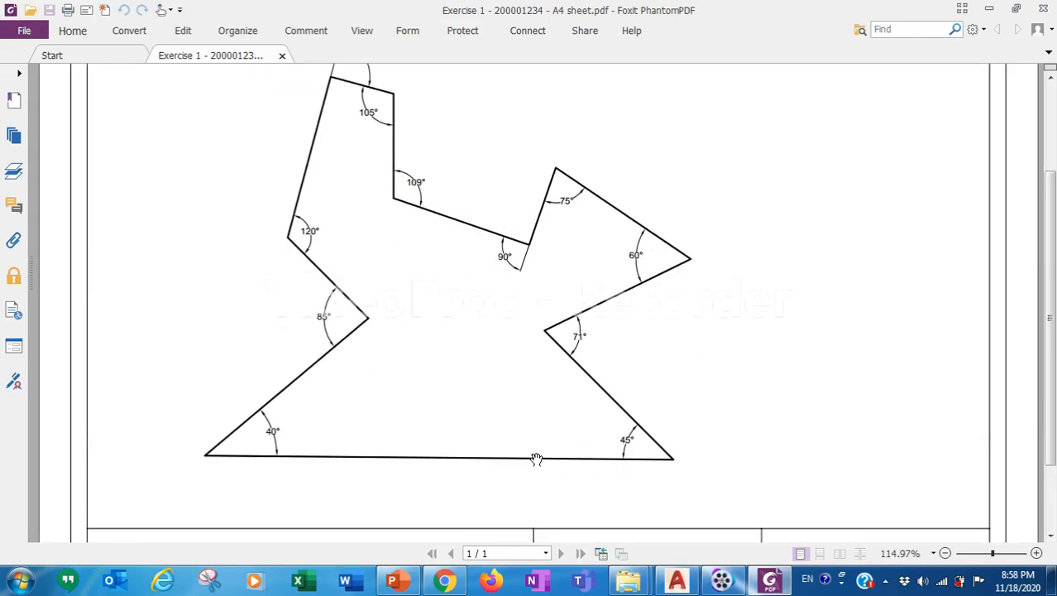
{"action": "scroll", "coordinate": [536, 450], "scroll_direction": "down", "scroll_amount": 3}
{"action": "scroll", "coordinate": [535, 446], "scroll_direction": "up", "scroll_amount": 6}
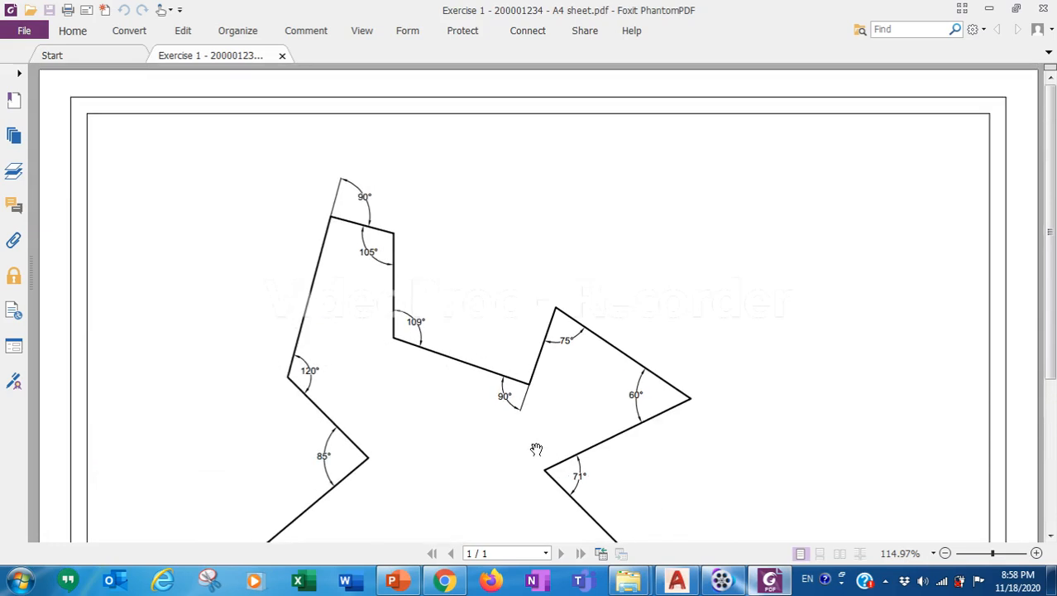
{"action": "scroll", "coordinate": [538, 448], "scroll_direction": "down", "scroll_amount": 5}
{"action": "scroll", "coordinate": [540, 449], "scroll_direction": "down", "scroll_amount": 2}
{"action": "scroll", "coordinate": [540, 449], "scroll_direction": "up", "scroll_amount": 5}
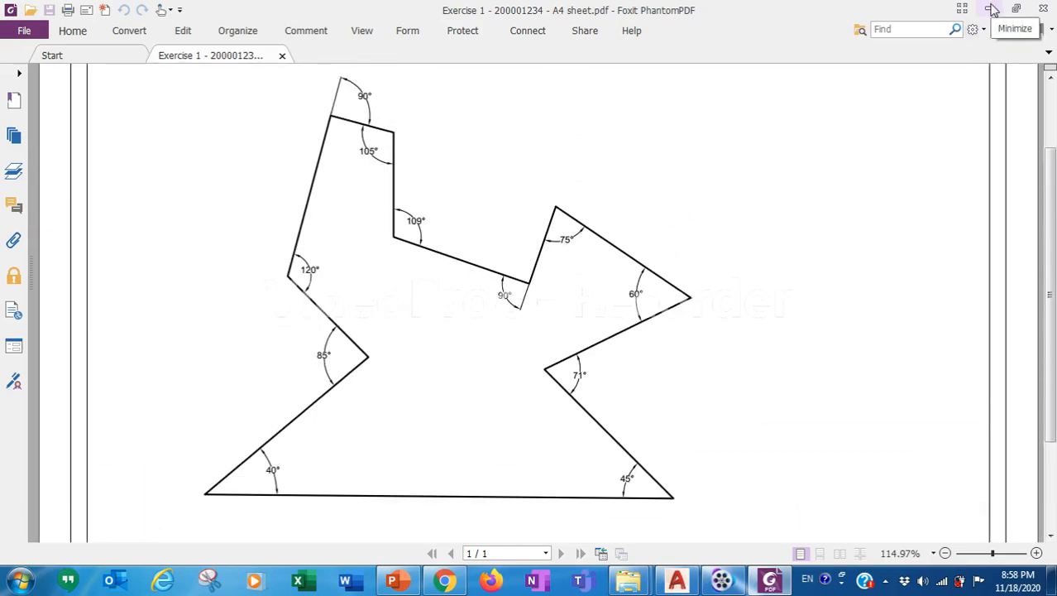
{"action": "scroll", "coordinate": [546, 294], "scroll_direction": "down", "scroll_amount": 5}
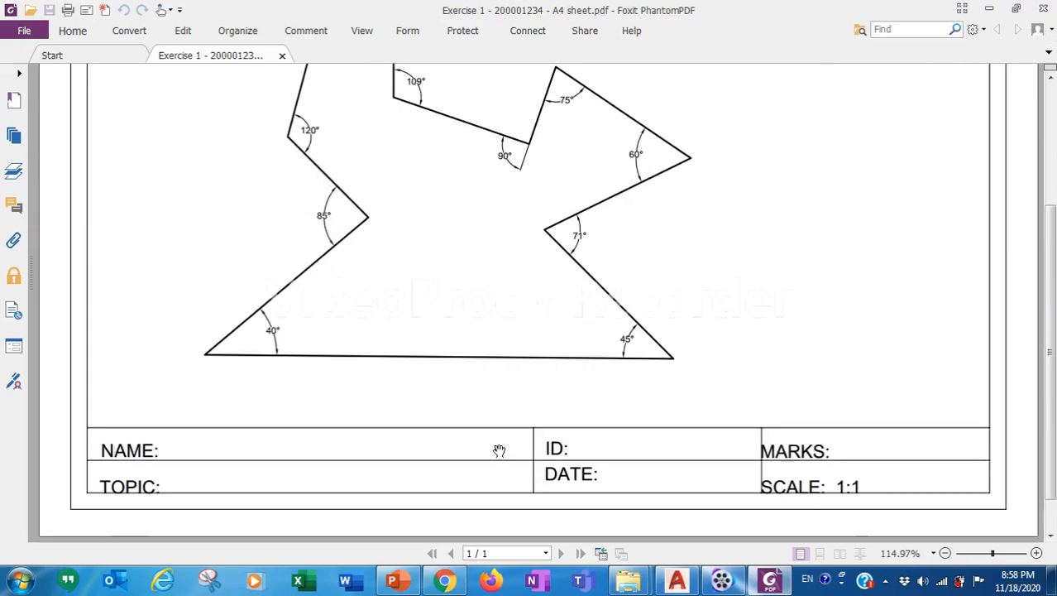
{"action": "scroll", "coordinate": [501, 422], "scroll_direction": "up", "scroll_amount": 8}
{"action": "scroll", "coordinate": [514, 418], "scroll_direction": "down", "scroll_amount": 8}
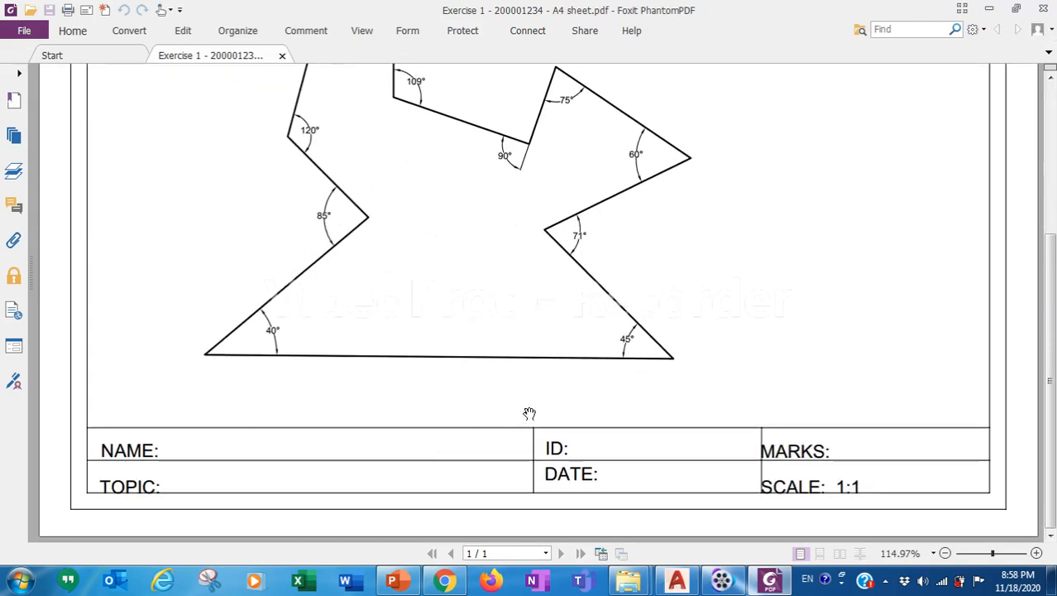
Step: Close the plotted PDF, and start saving the AutoCAD drawing with the desktop's 201 folder as its location
{"action": "left_click", "coordinate": [1044, 10]}
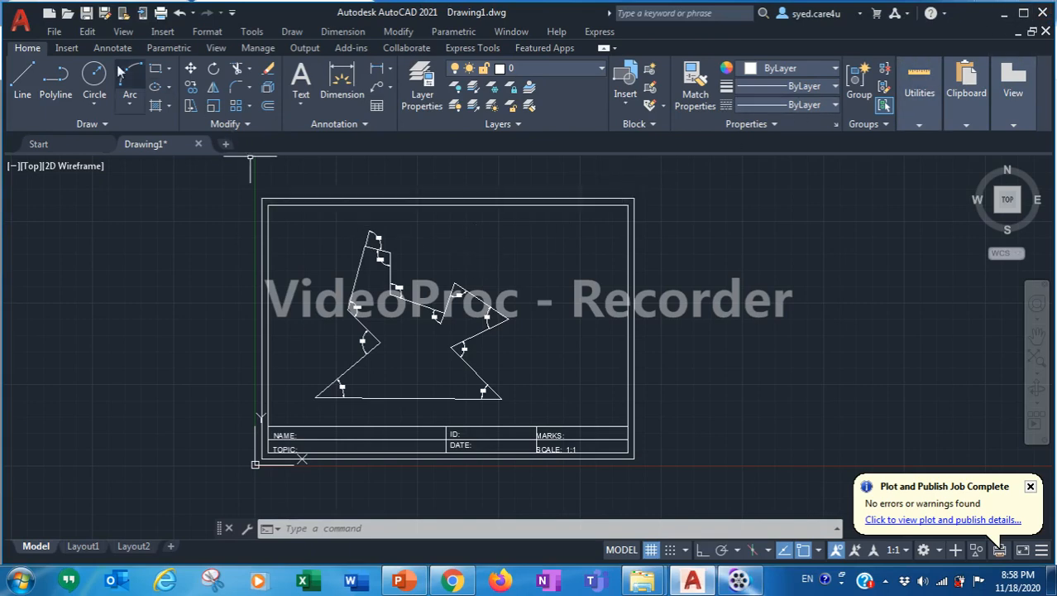
{"action": "left_click", "coordinate": [54, 31]}
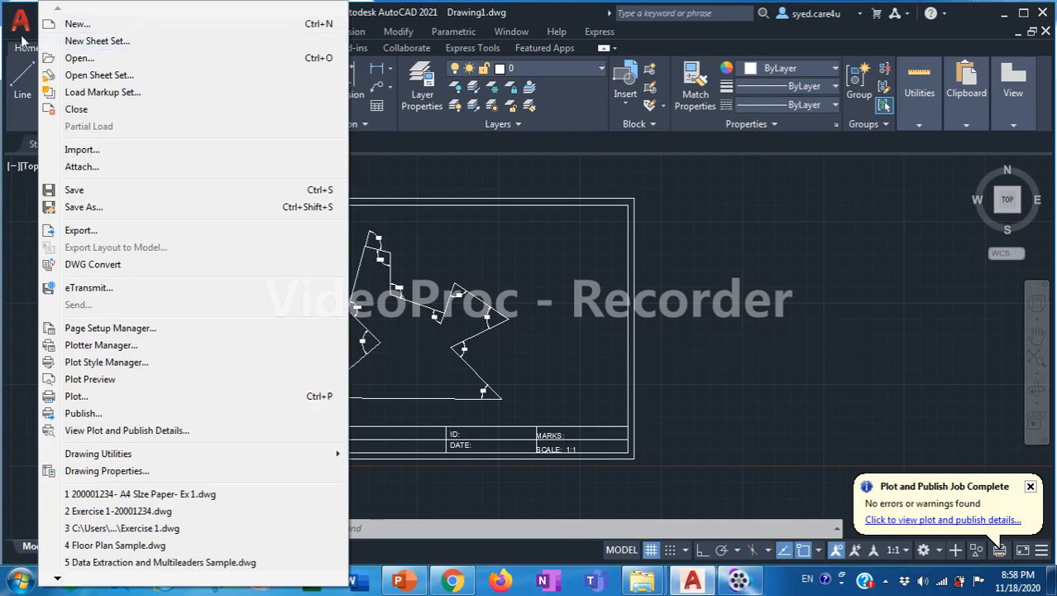
{"action": "left_click", "coordinate": [51, 32]}
{"action": "left_click", "coordinate": [51, 32]}
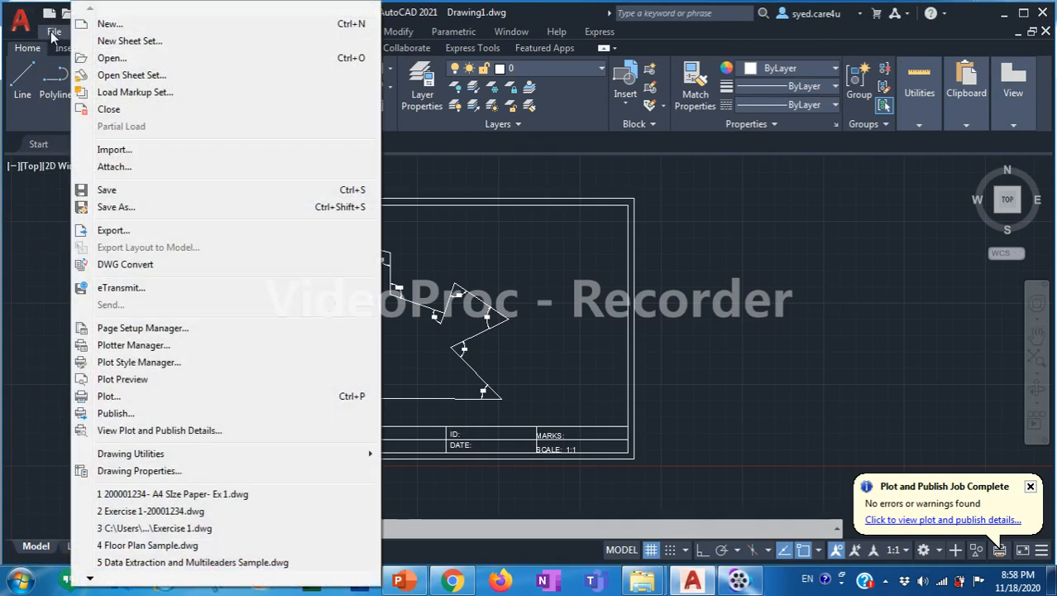
{"action": "left_click", "coordinate": [175, 192]}
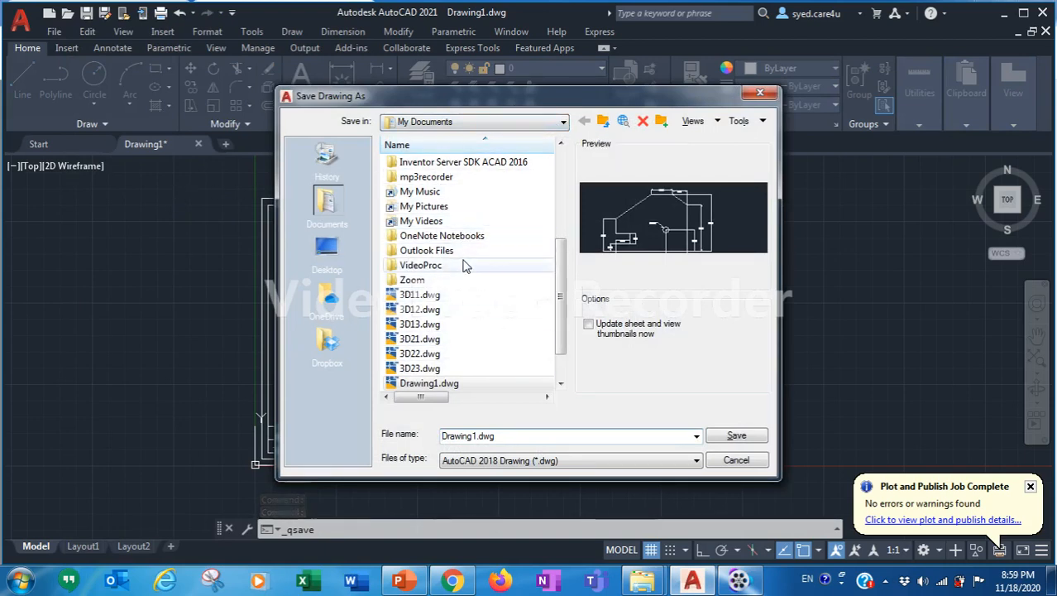
{"action": "left_click", "coordinate": [528, 126]}
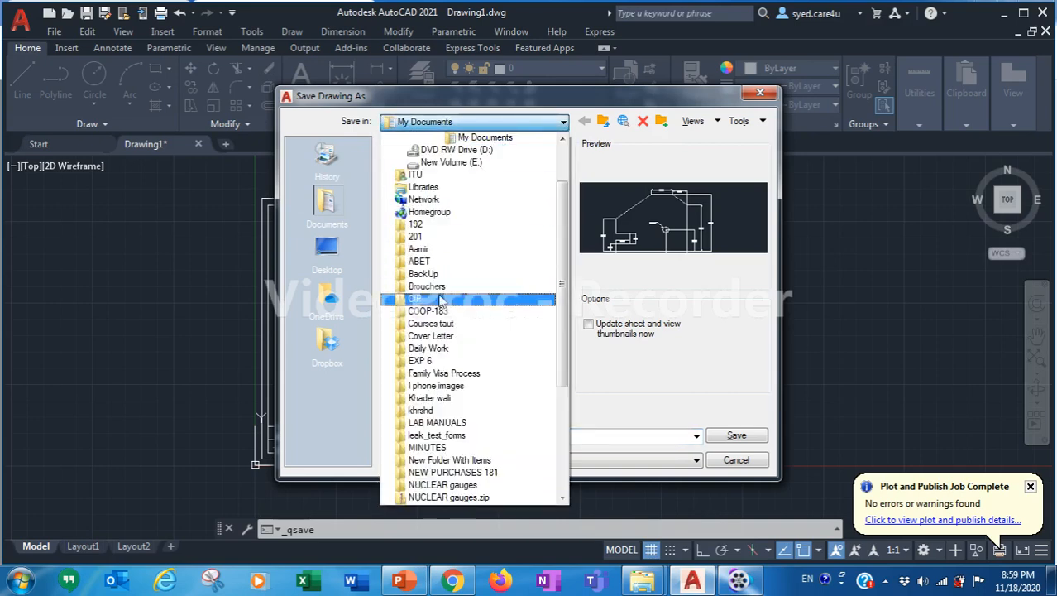
{"action": "left_click", "coordinate": [441, 237]}
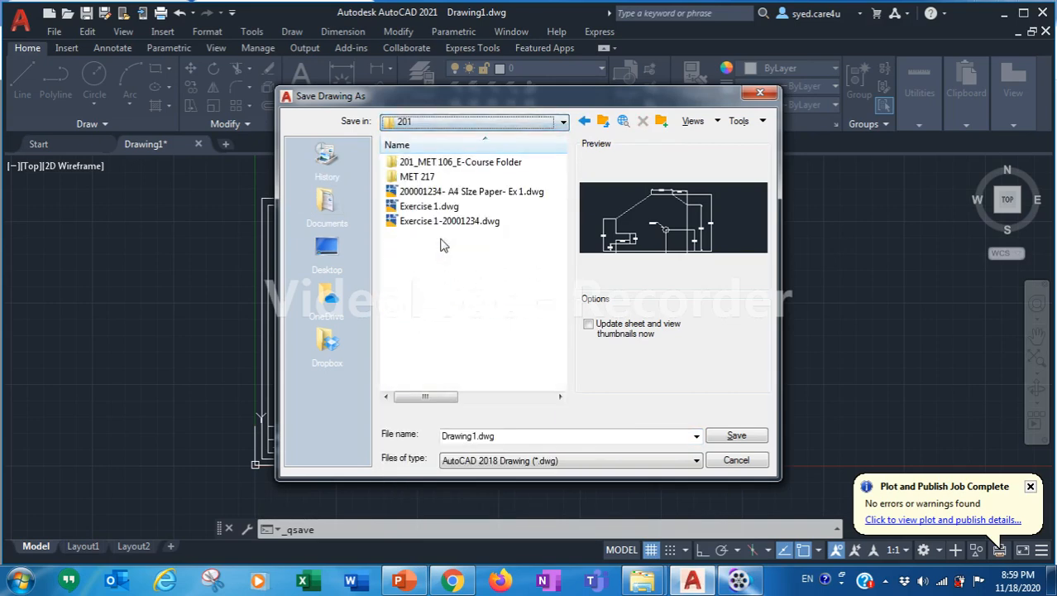
Step: Name the drawing file with "Exercise 1", the student ID number and "A4 paper", and save it as an AutoCAD 2018 drawing
{"action": "left_click", "coordinate": [502, 436]}
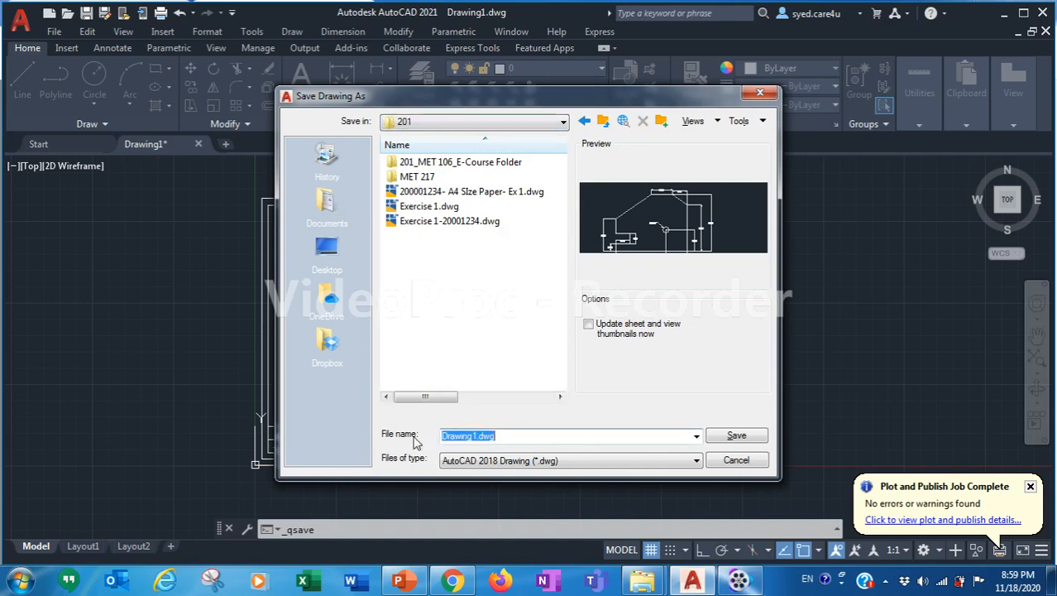
{"action": "type", "text": "Exerc"}
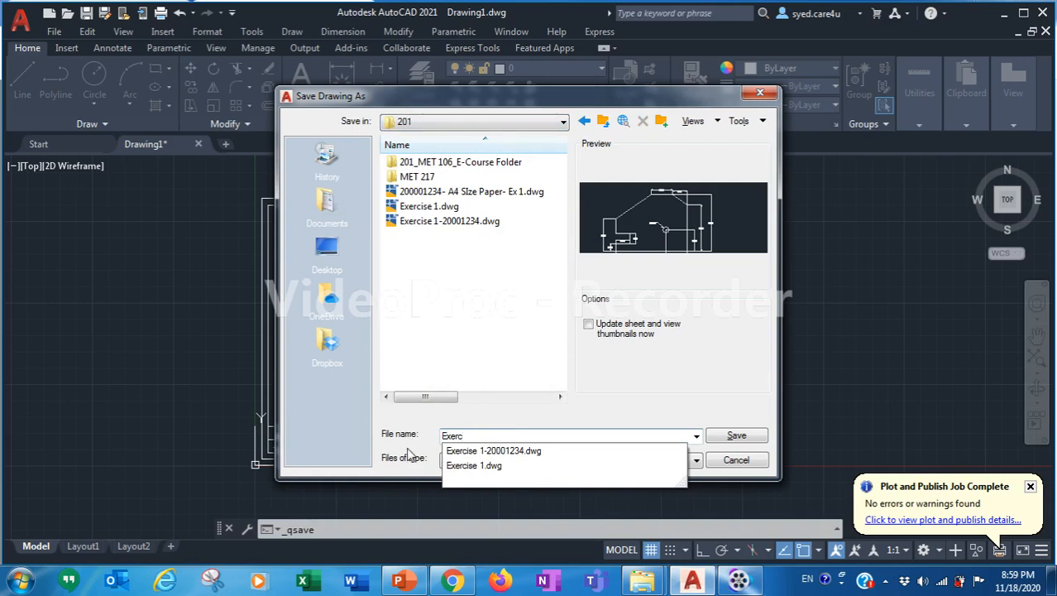
{"action": "type", "text": "cise"}
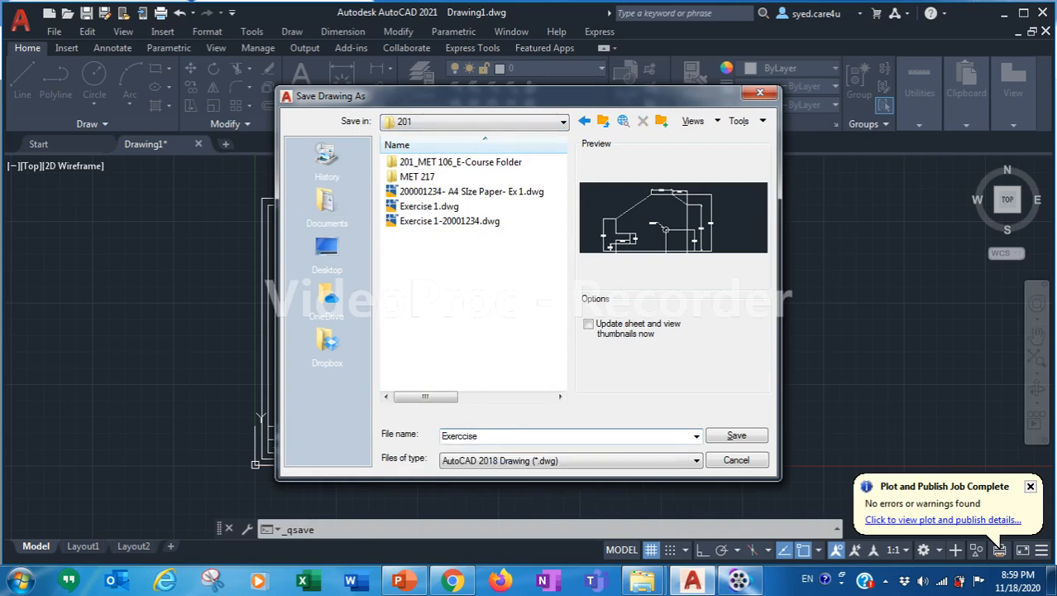
{"action": "key", "text": "BackSpace"}
{"action": "key", "text": "BackSpace"}
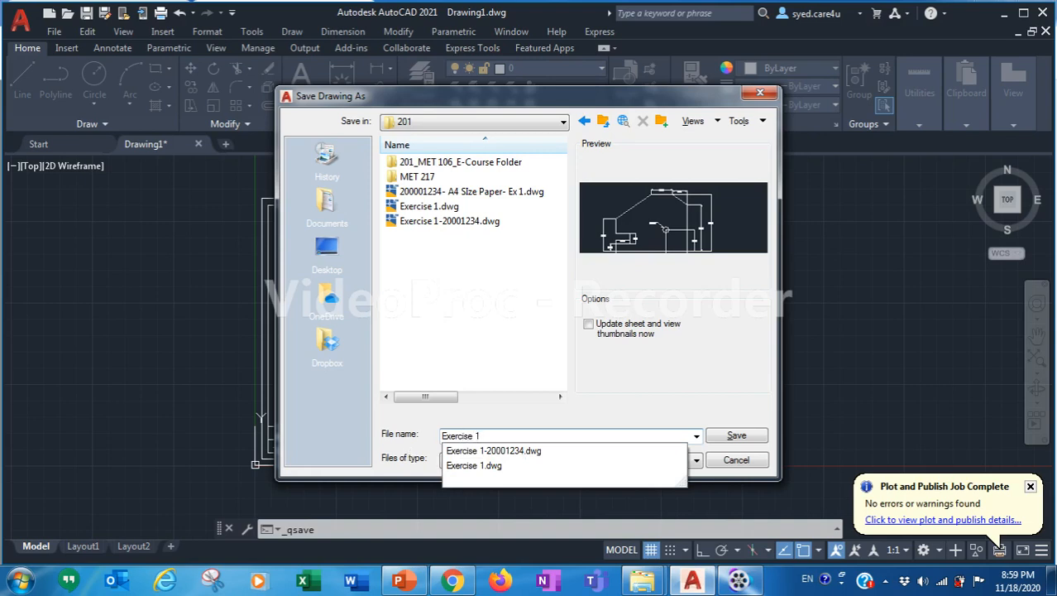
{"action": "type", "text": "- 200001234 - A4 paper"}
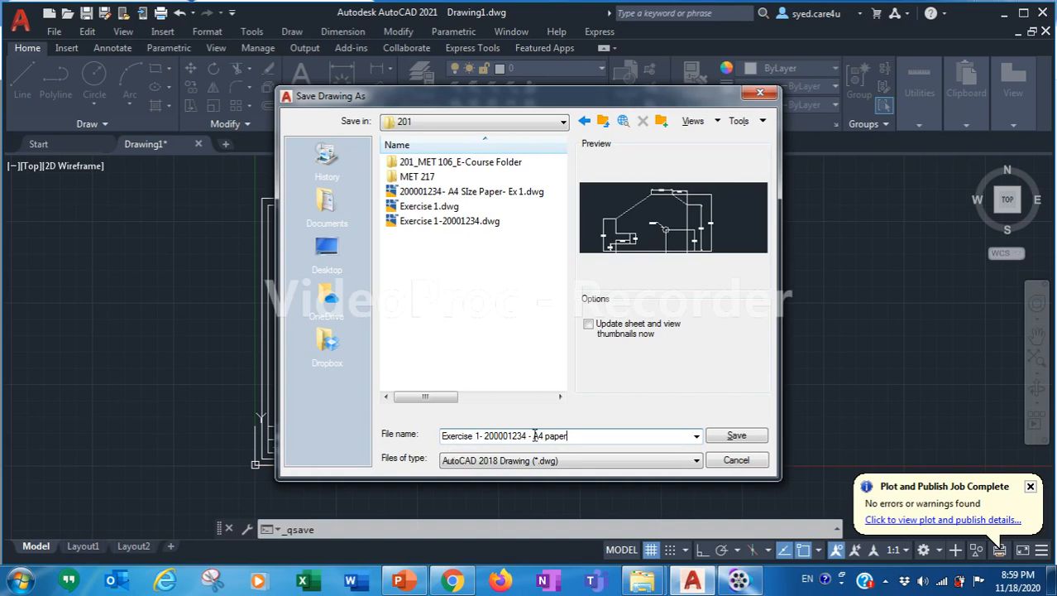
{"action": "key", "text": "Tab"}
{"action": "left_click", "coordinate": [736, 436]}
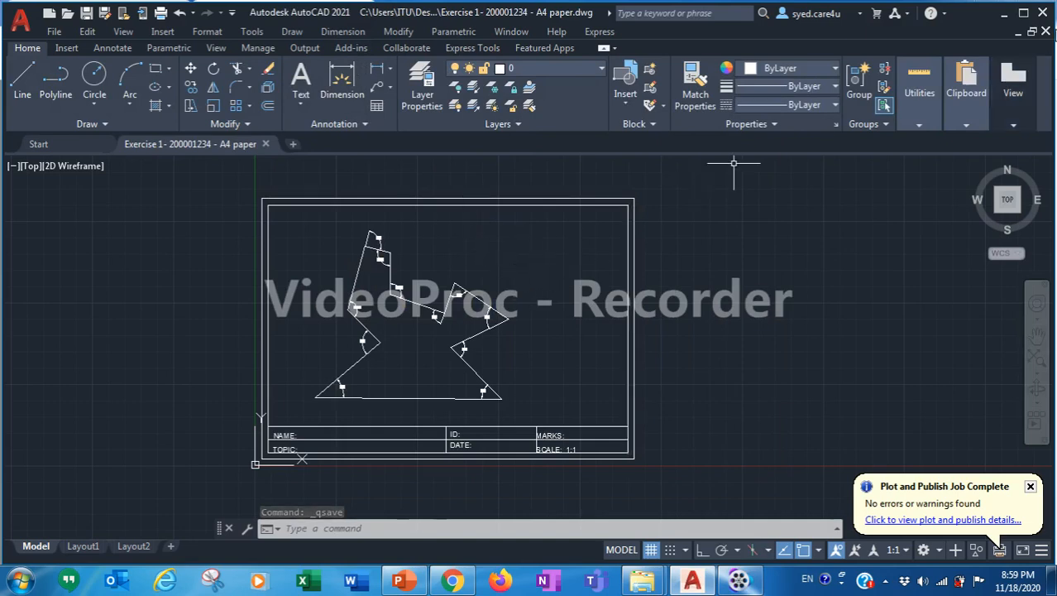
Step: Close AutoCAD, and minimize the browser and file explorer windows to reach the desktop
{"action": "left_click", "coordinate": [1044, 14]}
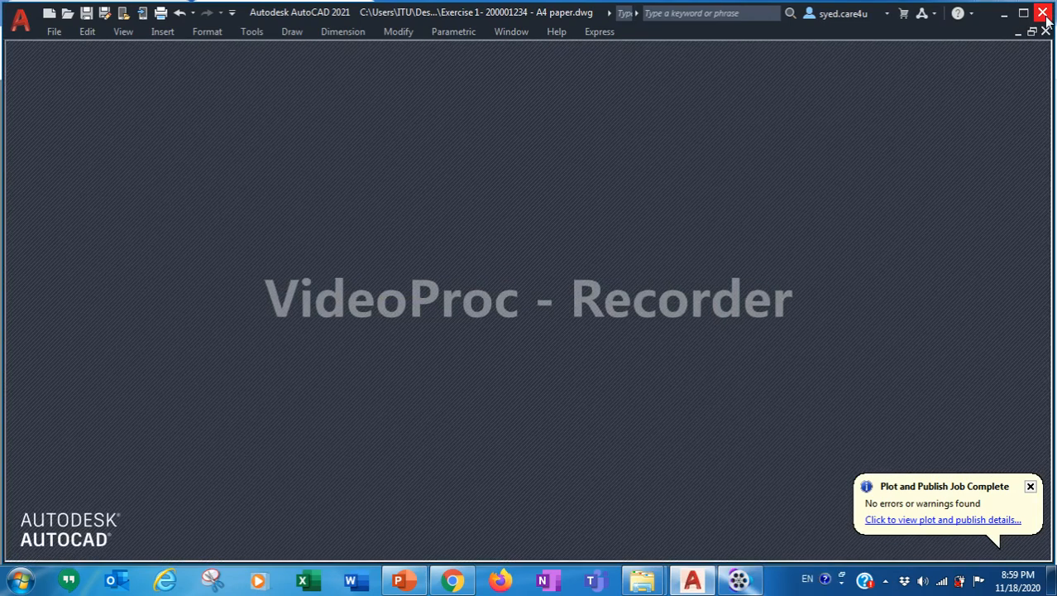
{"action": "left_click", "coordinate": [1044, 13]}
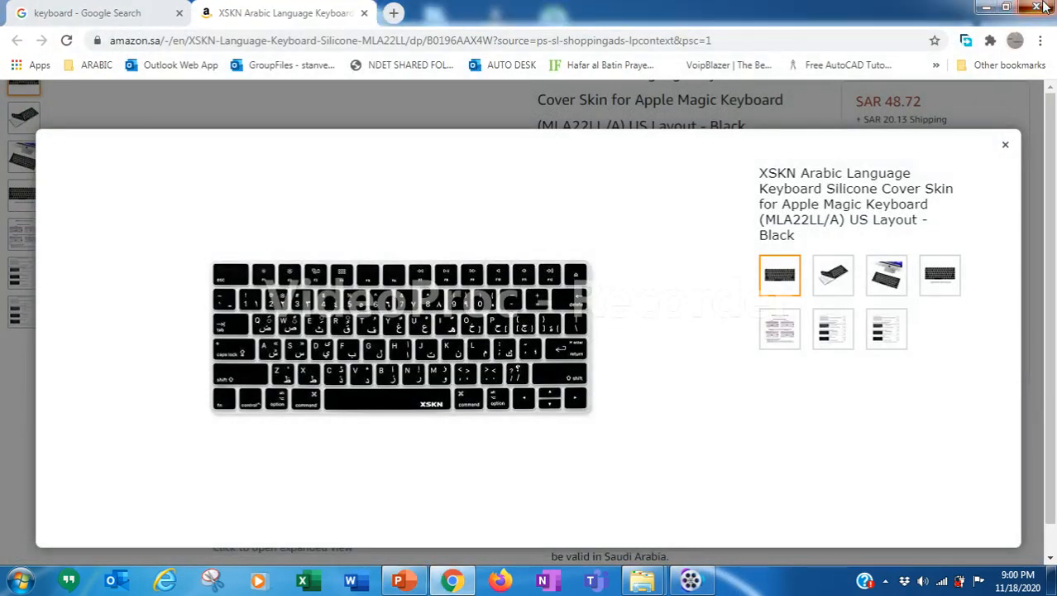
{"action": "left_click", "coordinate": [986, 7]}
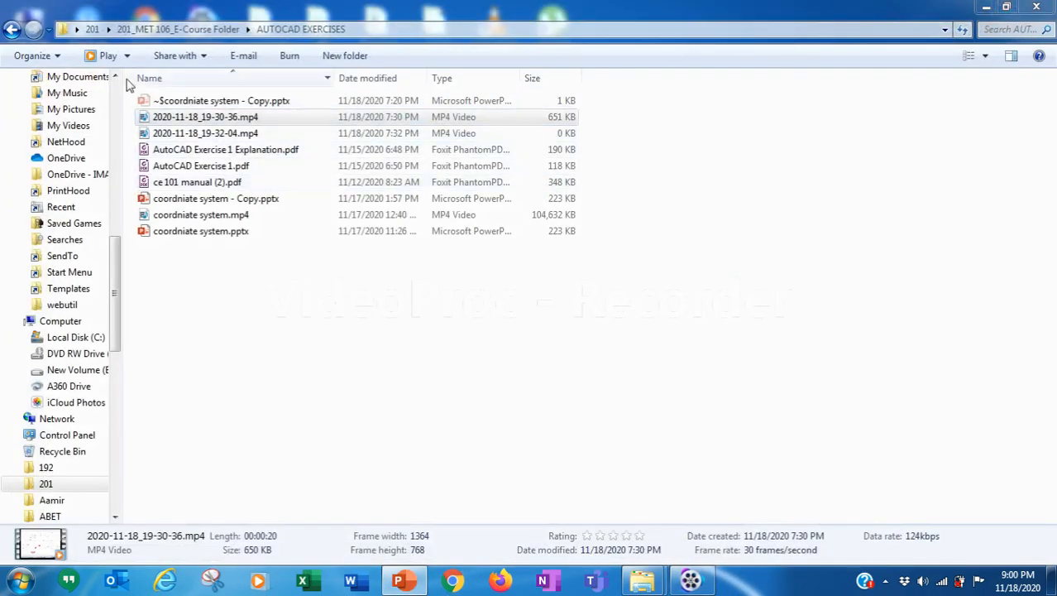
{"action": "left_click", "coordinate": [986, 7]}
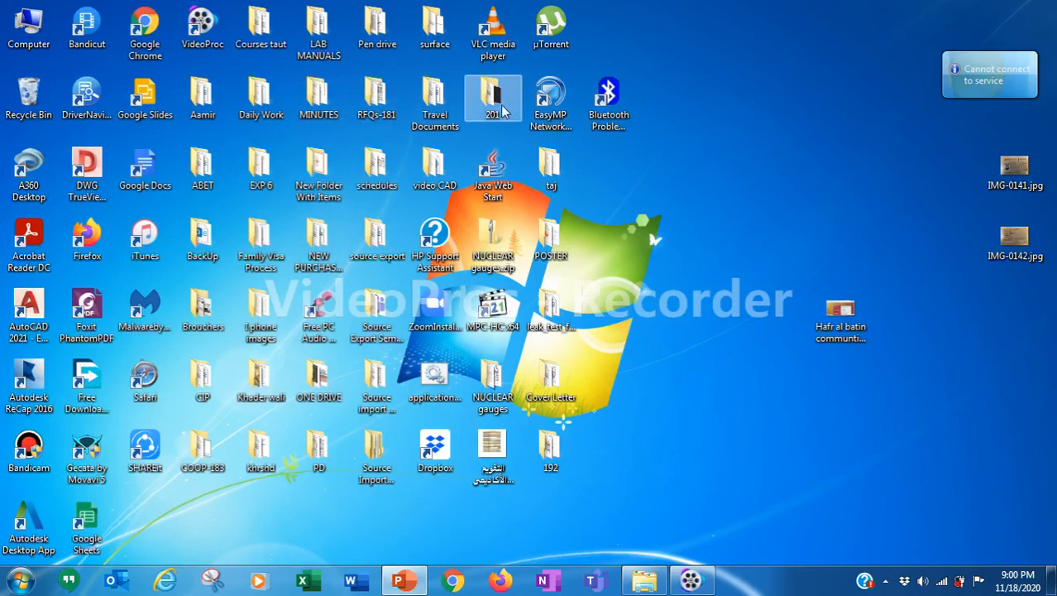
Step: Reopen the saved Exercise 1 A4 paper drawing from the desktop's 201 folder to check it, and close AutoCAD
{"action": "double_click", "coordinate": [501, 119]}
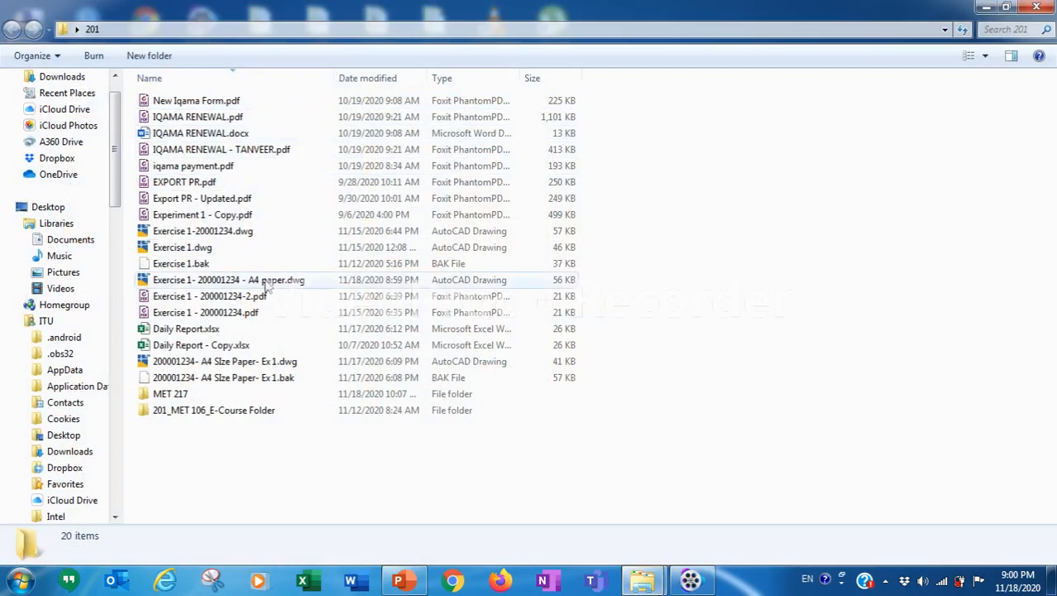
{"action": "left_click", "coordinate": [221, 283]}
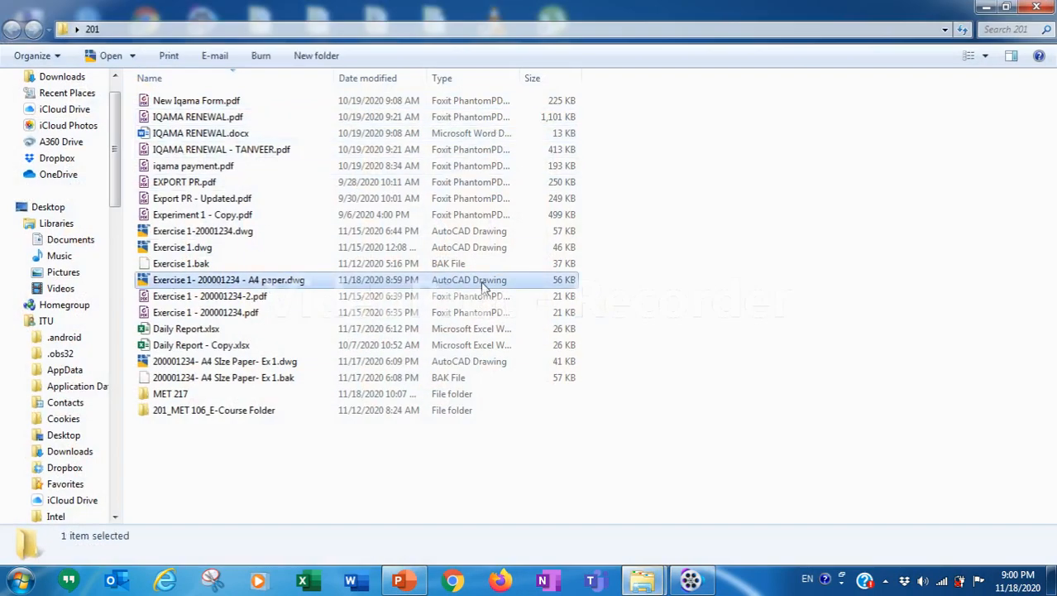
{"action": "double_click", "coordinate": [265, 284]}
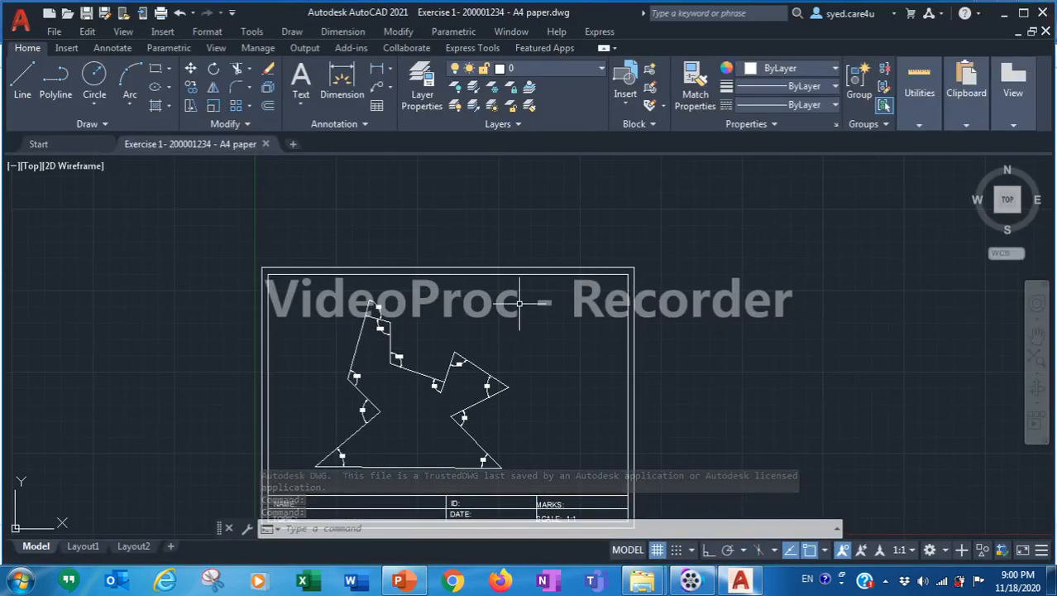
{"action": "left_click", "coordinate": [1042, 13]}
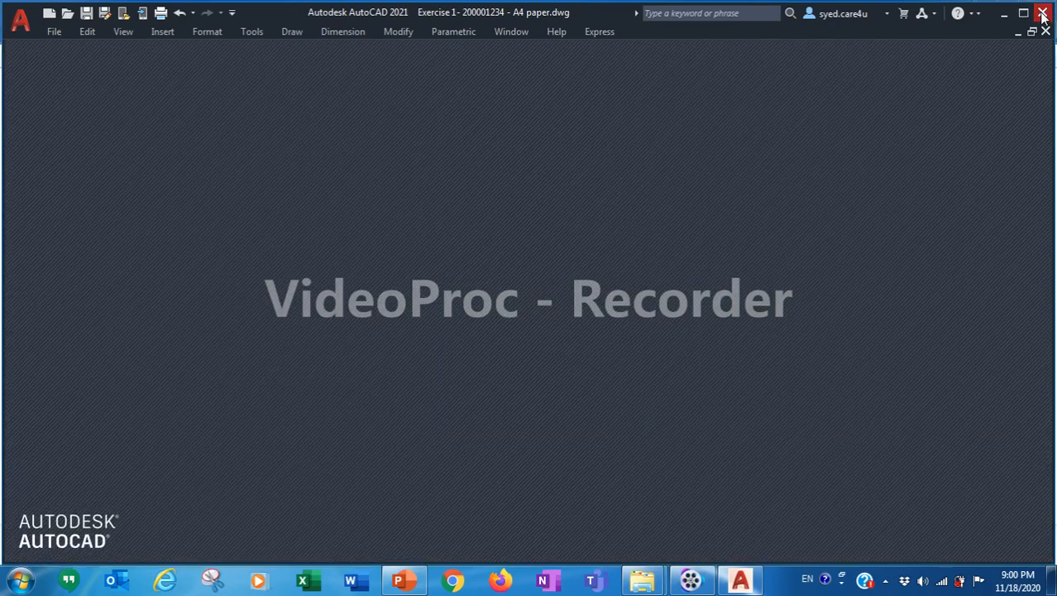